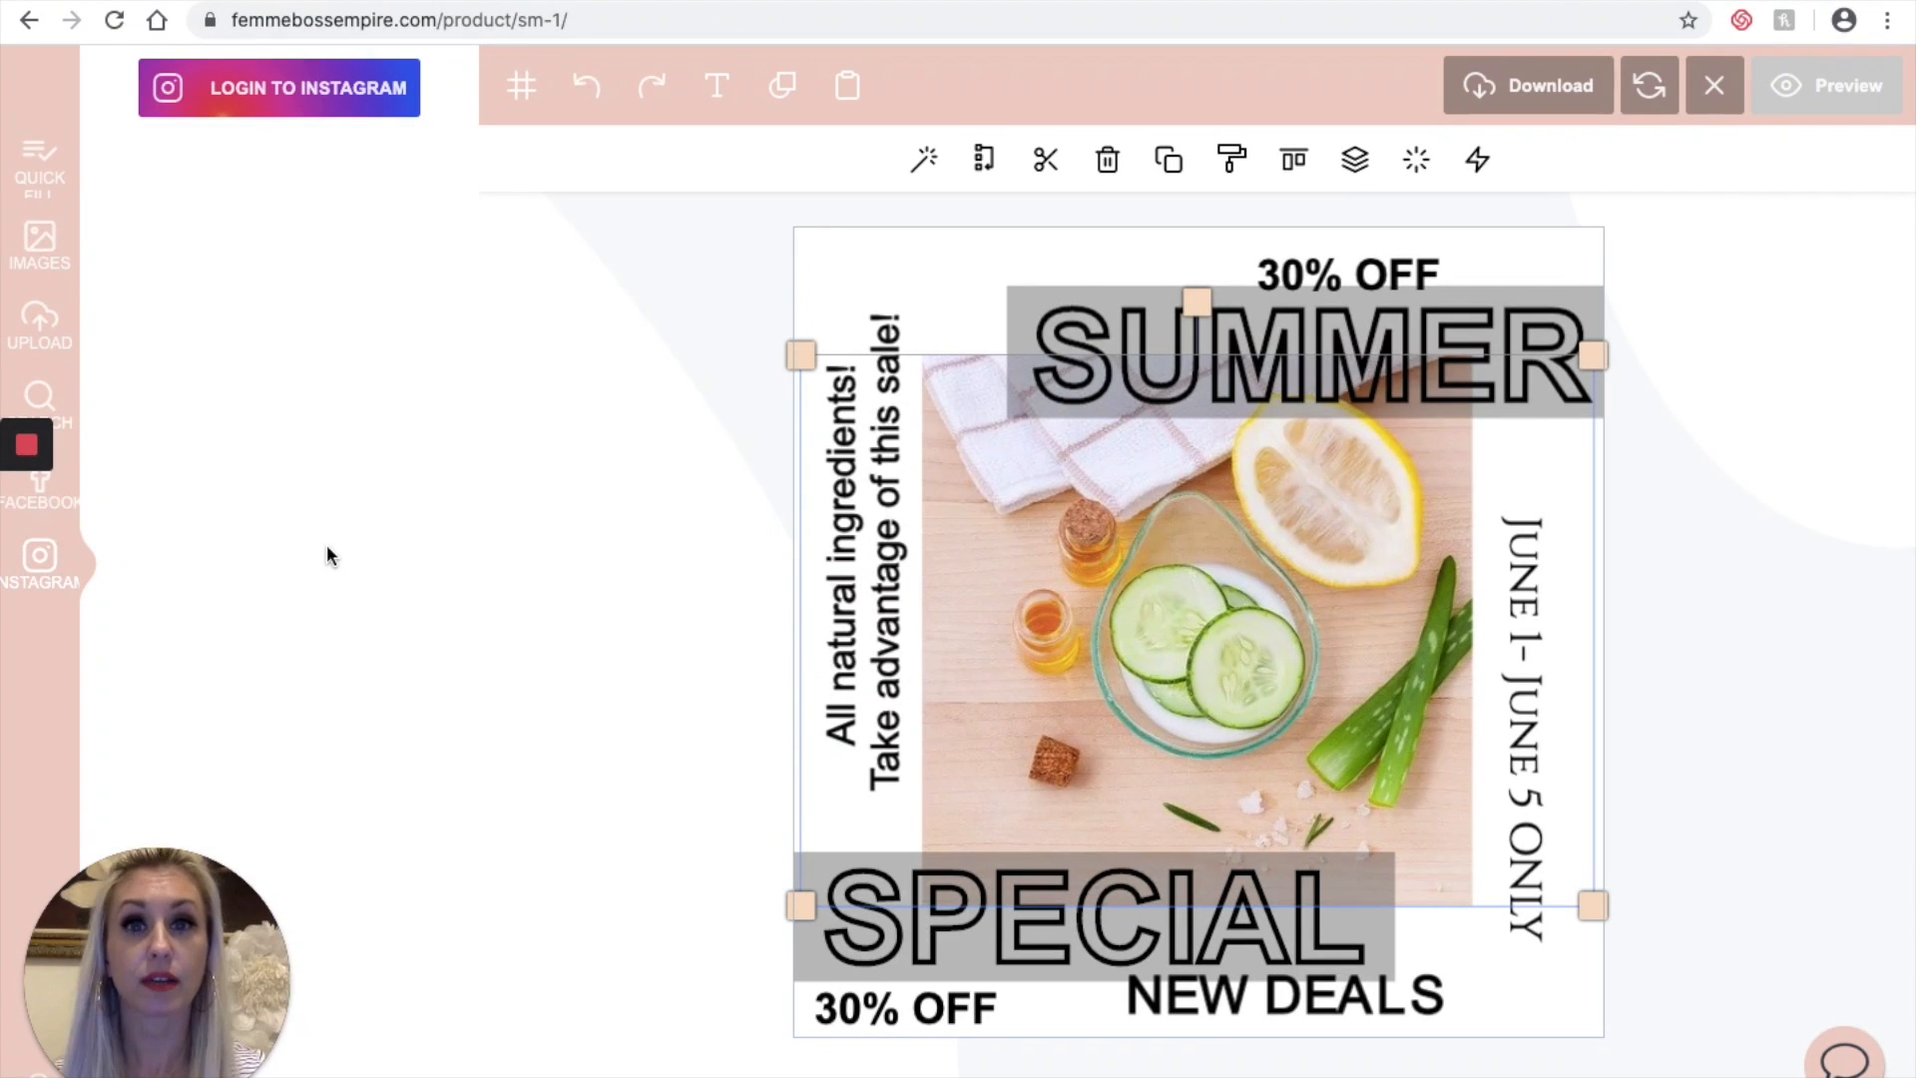
Step: Browse the Facebook Mobile Uploads photos and place one in the template's central picture frame
{"action": "left_click", "coordinate": [72, 505]}
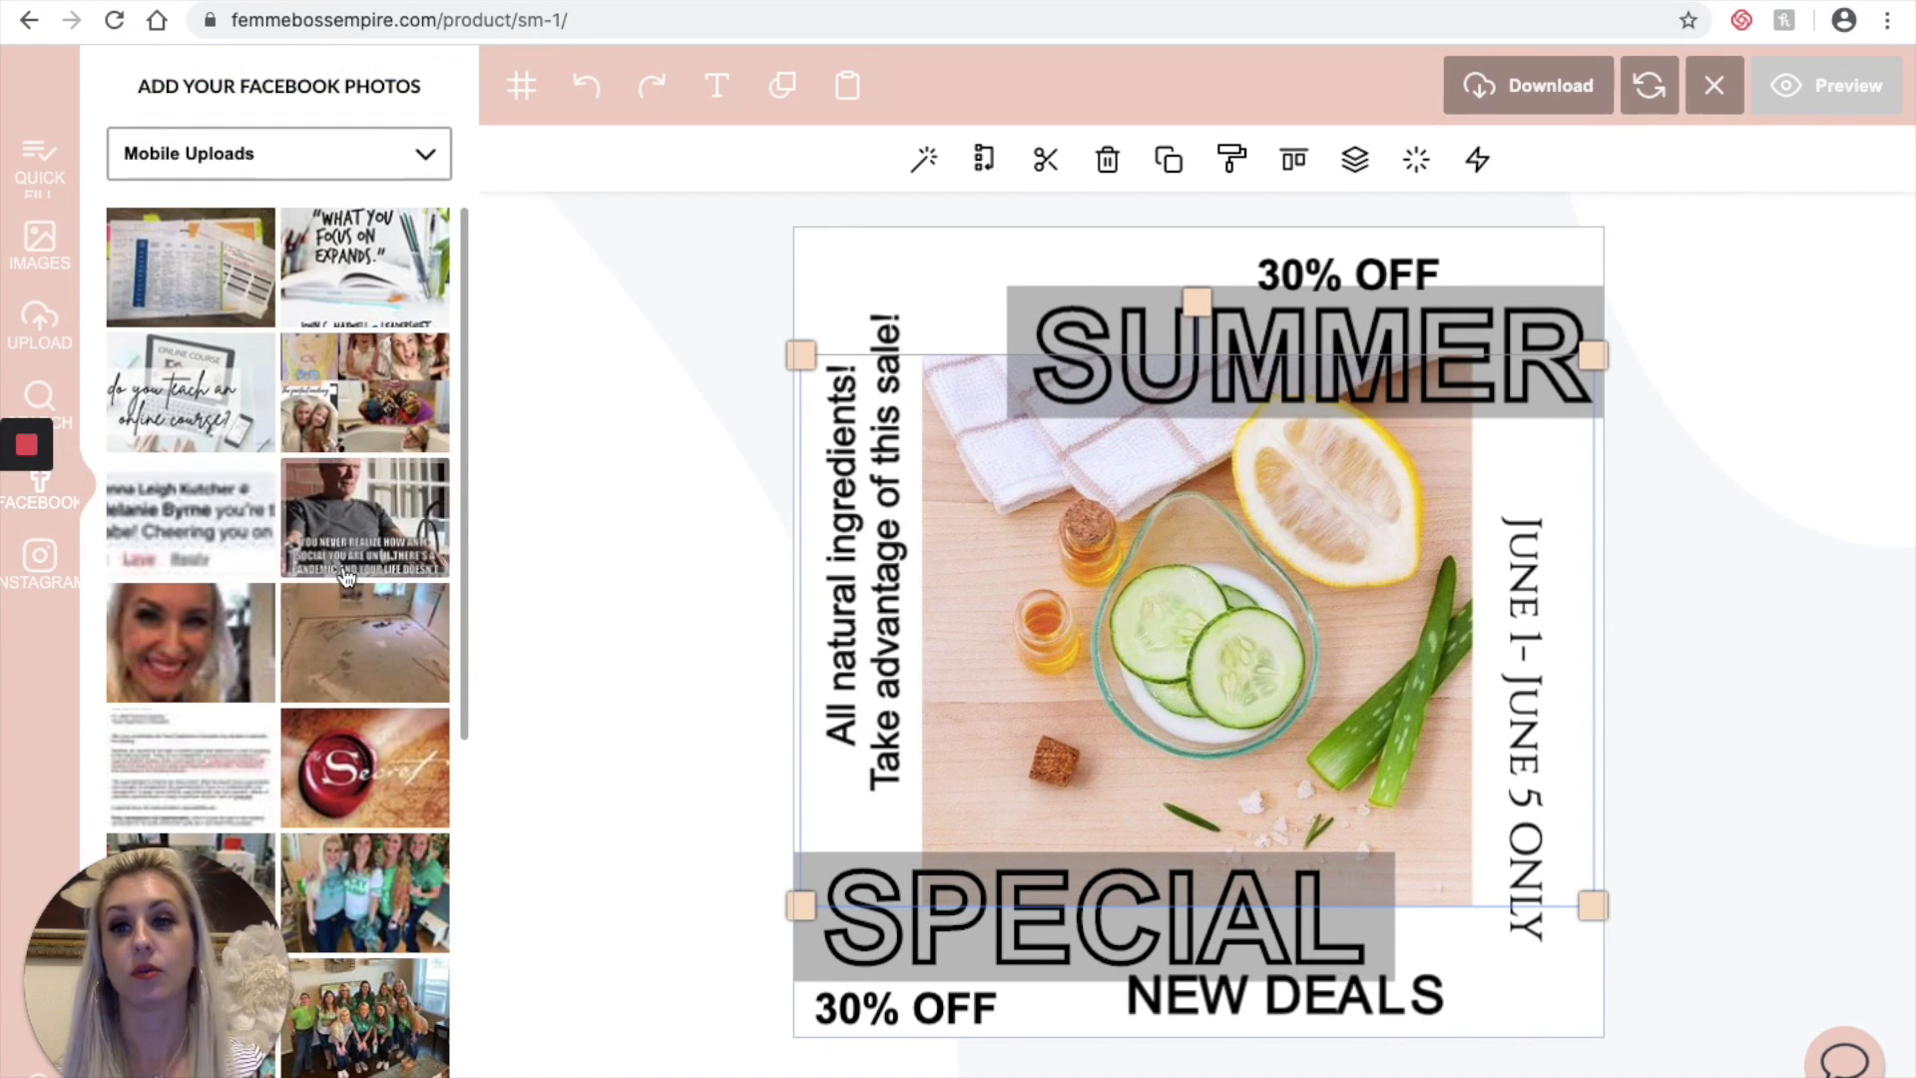
{"action": "scroll", "coordinate": [346, 577], "scroll_direction": "down", "scroll_amount": 10}
{"action": "scroll", "coordinate": [347, 577], "scroll_direction": "down", "scroll_amount": 10}
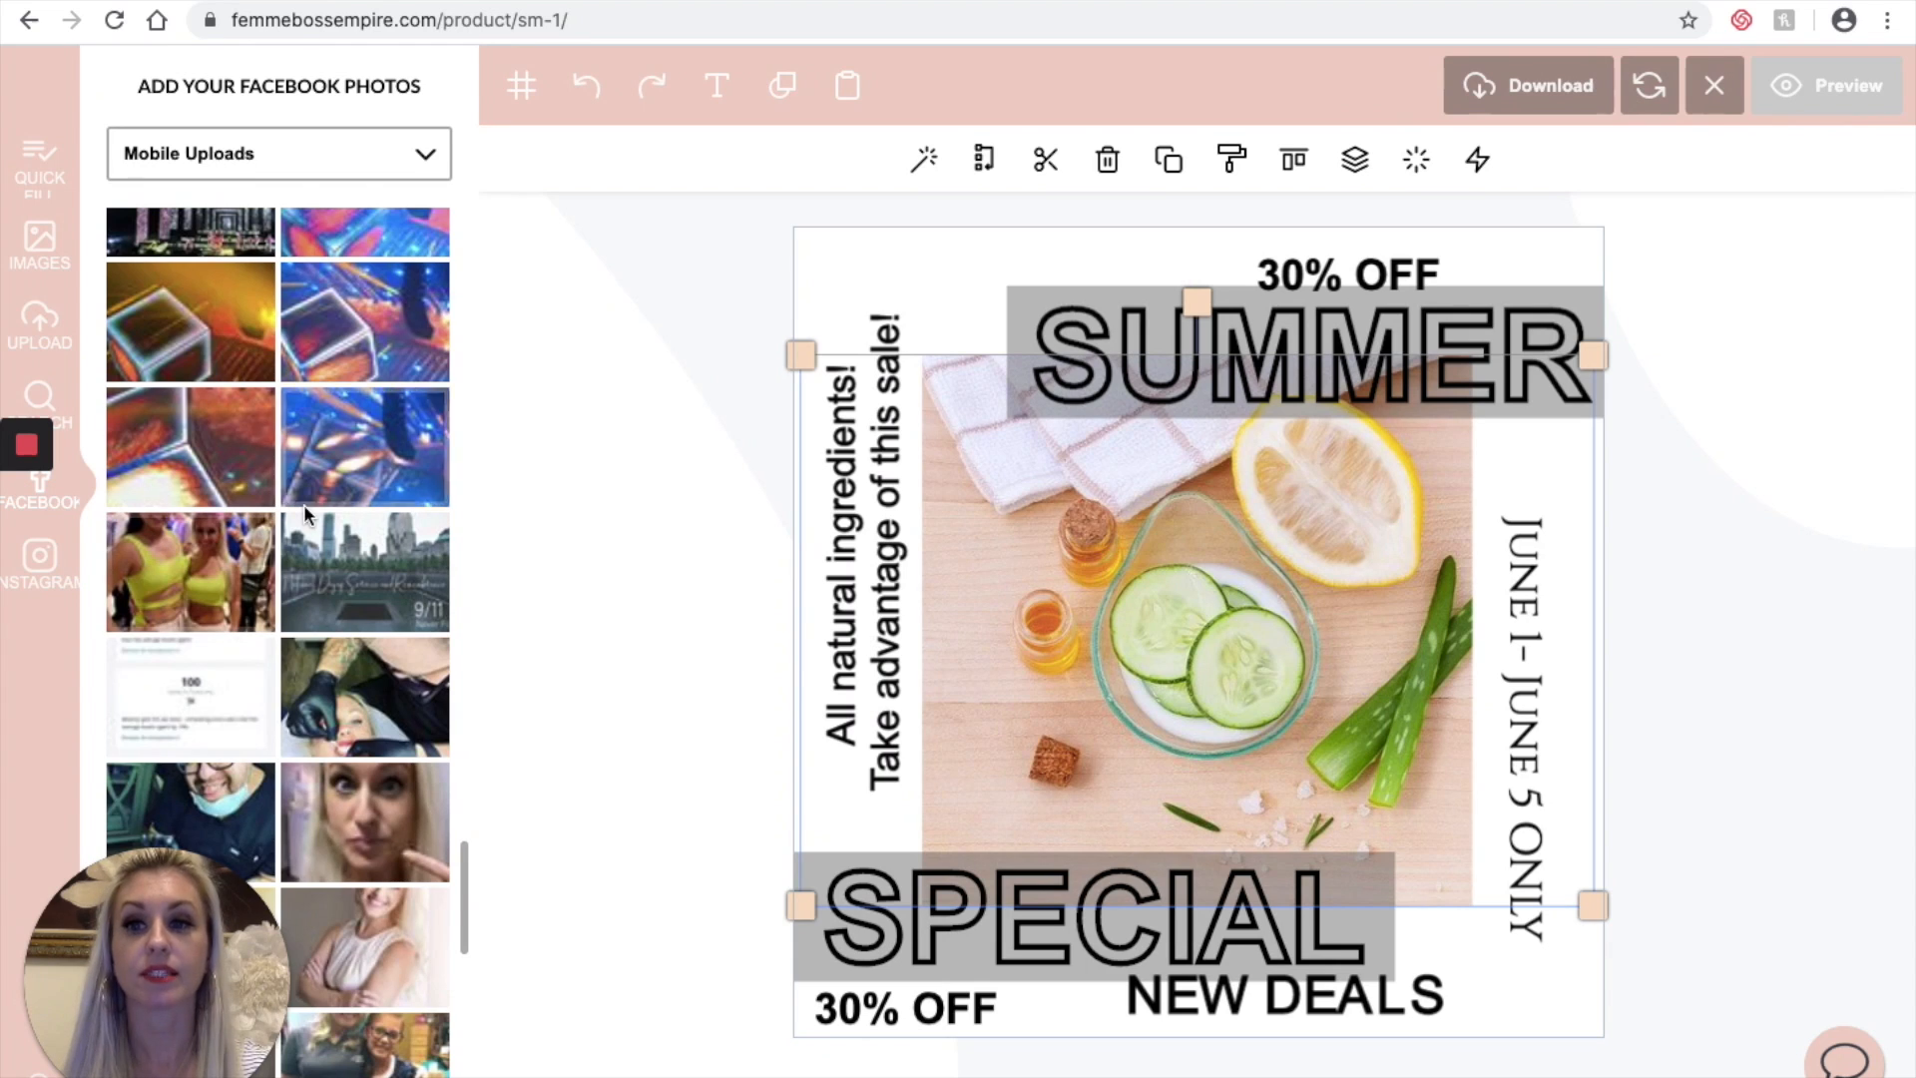
{"action": "scroll", "coordinate": [303, 515], "scroll_direction": "down", "scroll_amount": 5}
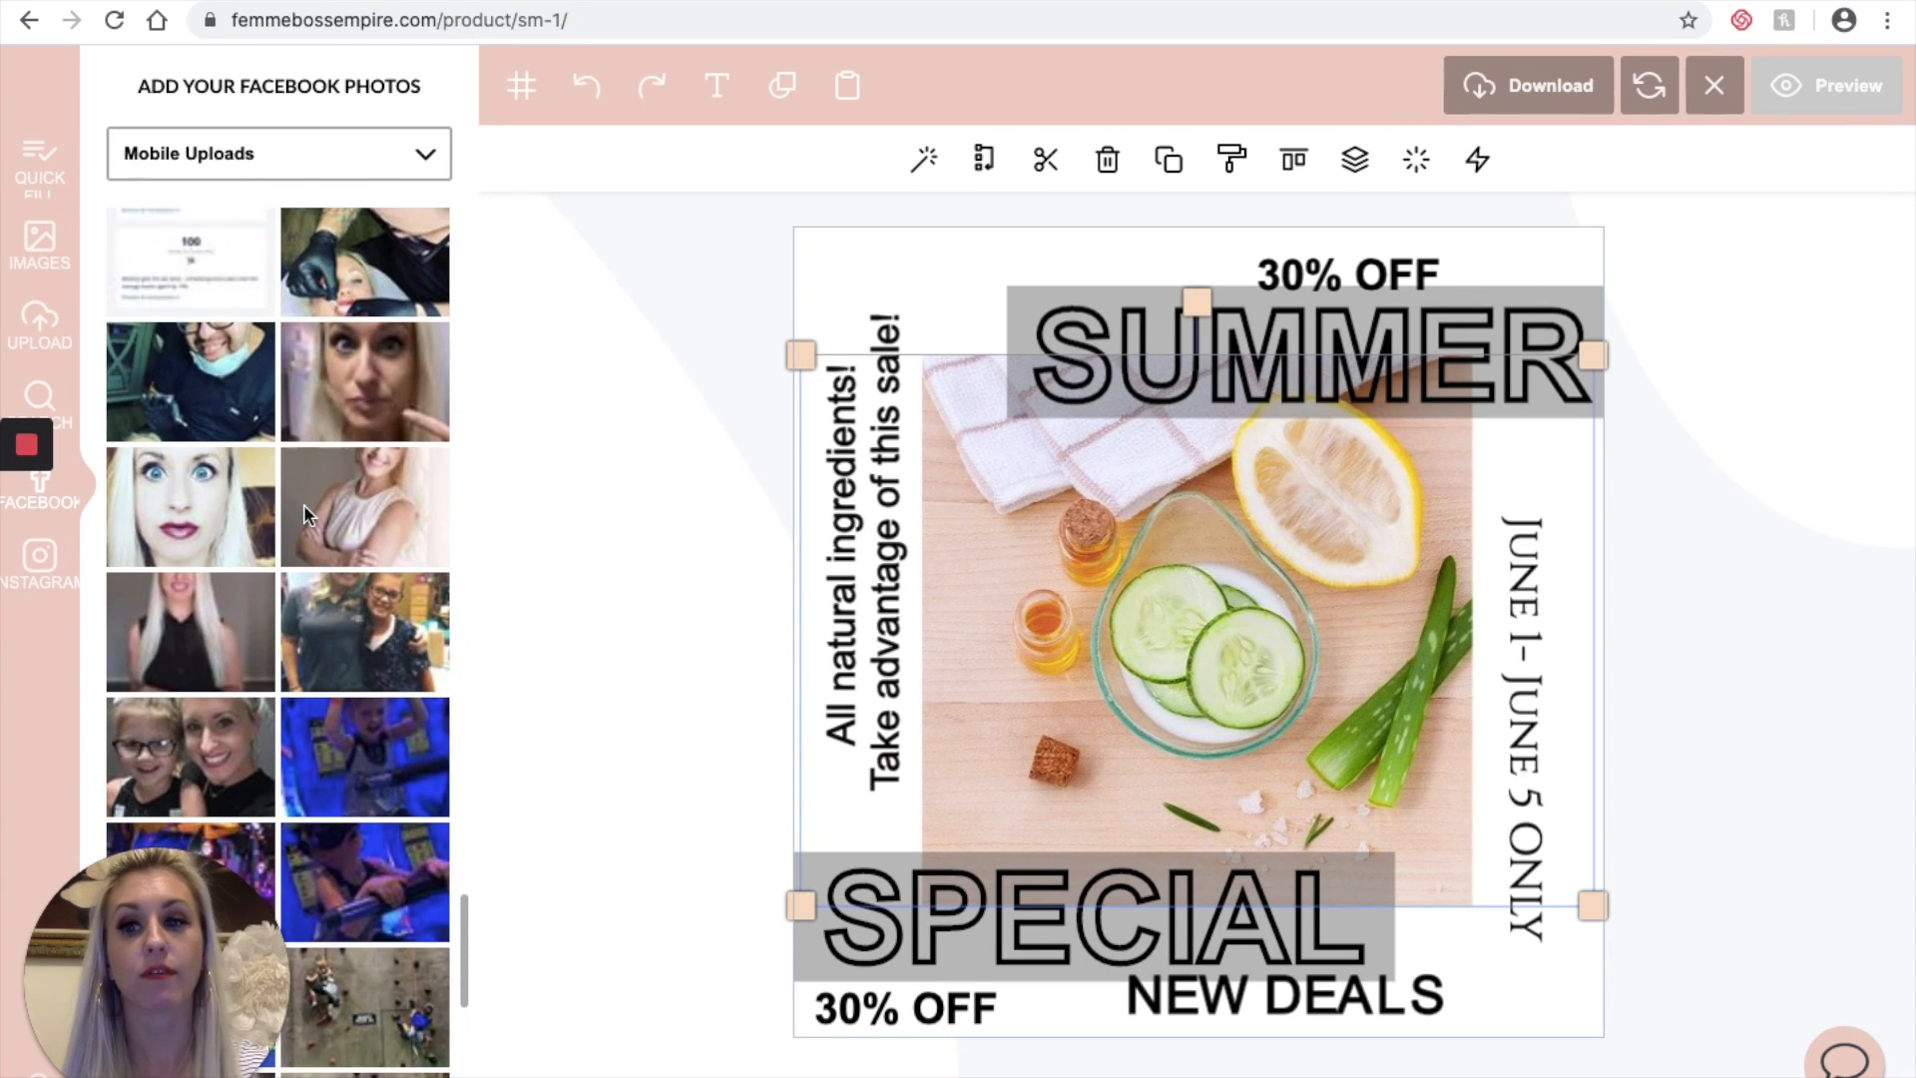
{"action": "scroll", "coordinate": [303, 513], "scroll_direction": "down", "scroll_amount": 2}
{"action": "scroll", "coordinate": [306, 515], "scroll_direction": "down", "scroll_amount": 2}
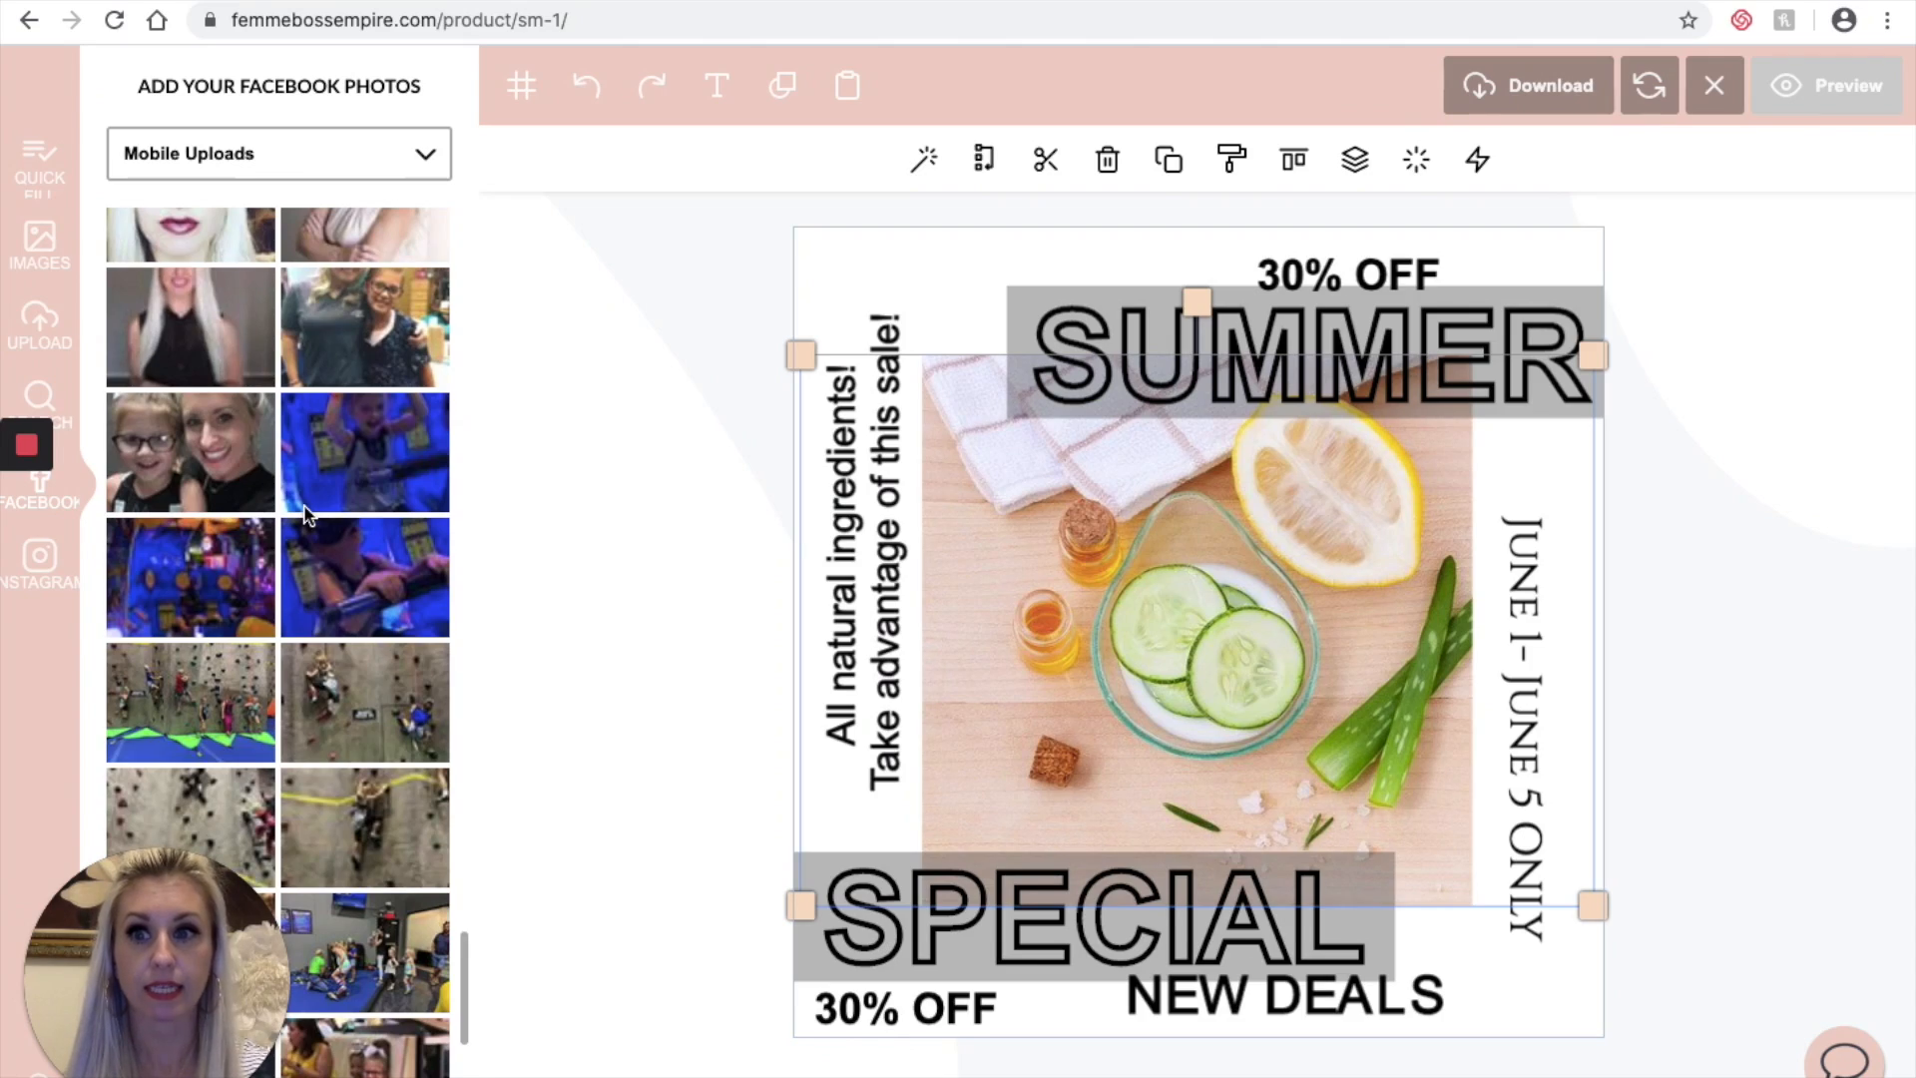
{"action": "scroll", "coordinate": [306, 515], "scroll_direction": "down", "scroll_amount": 3}
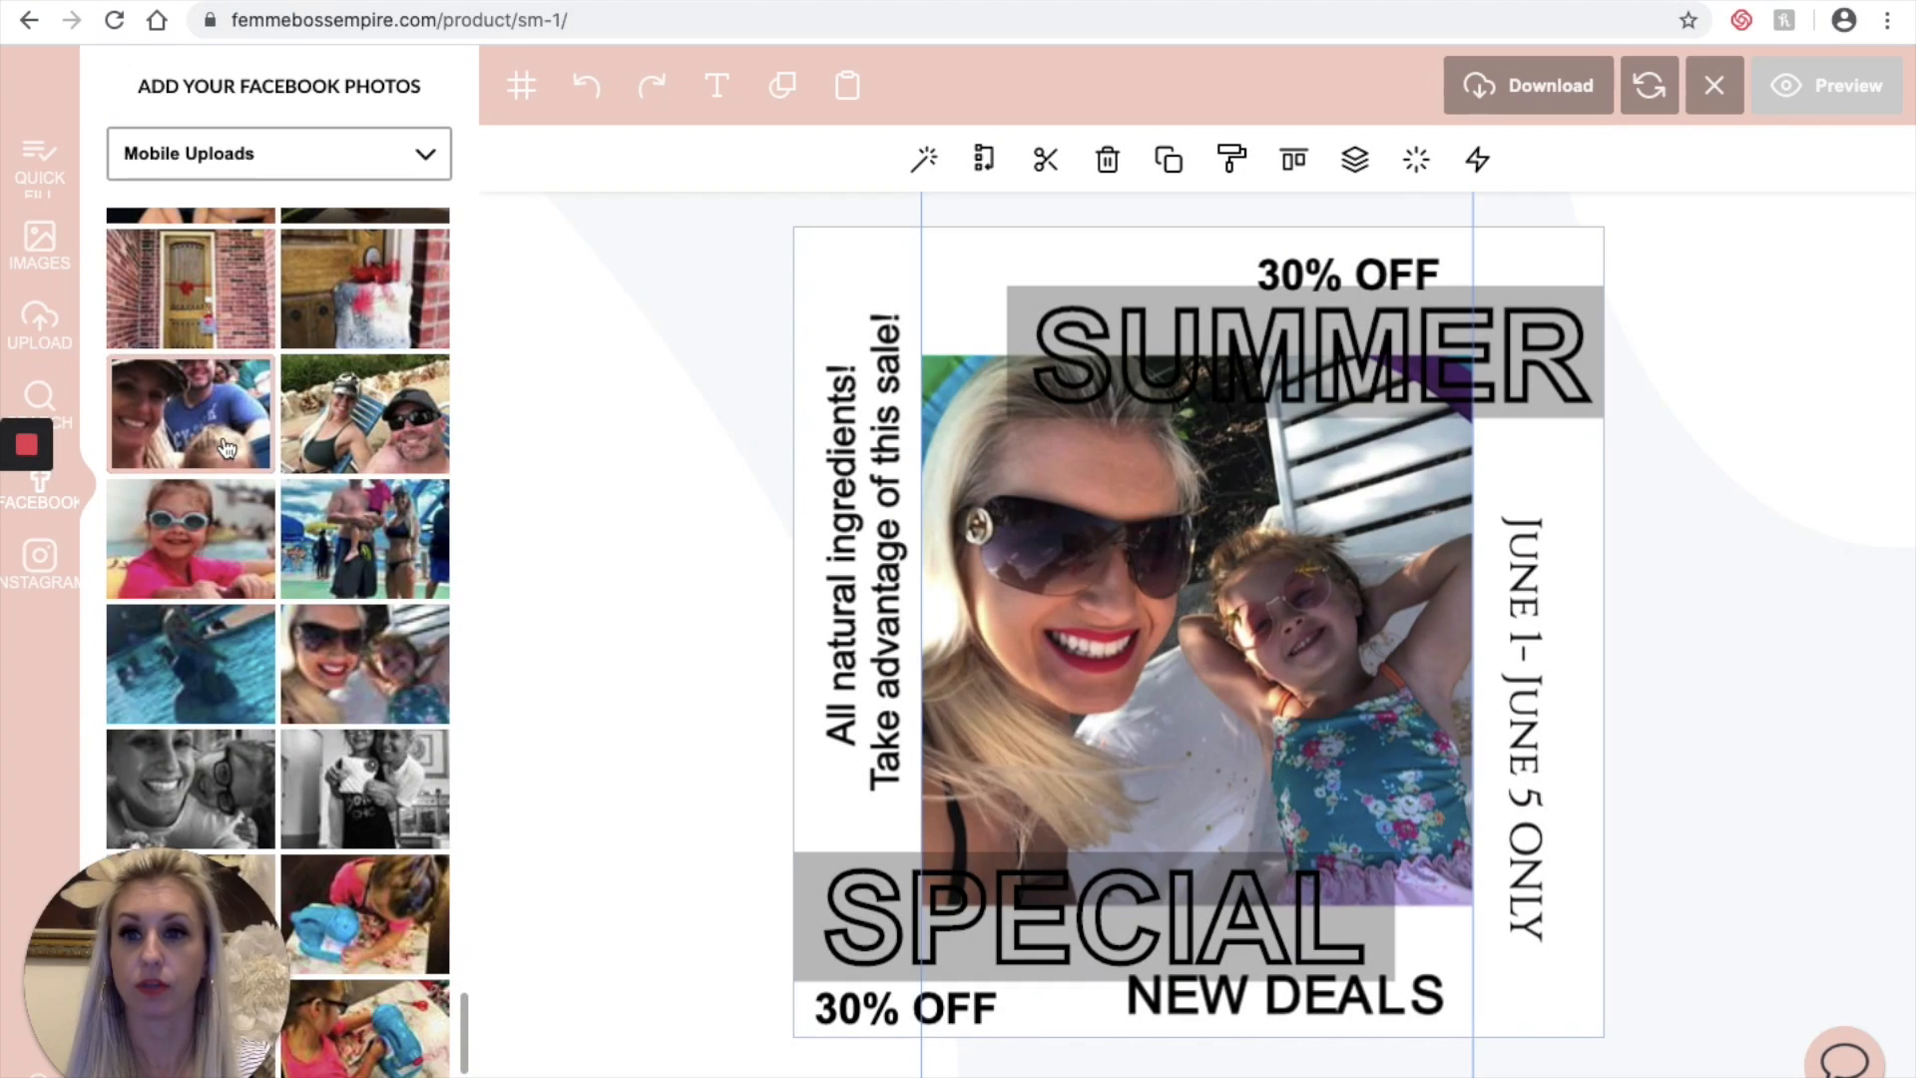
{"action": "left_click_drag", "start_coordinate": [228, 447], "coordinate": [1106, 537]}
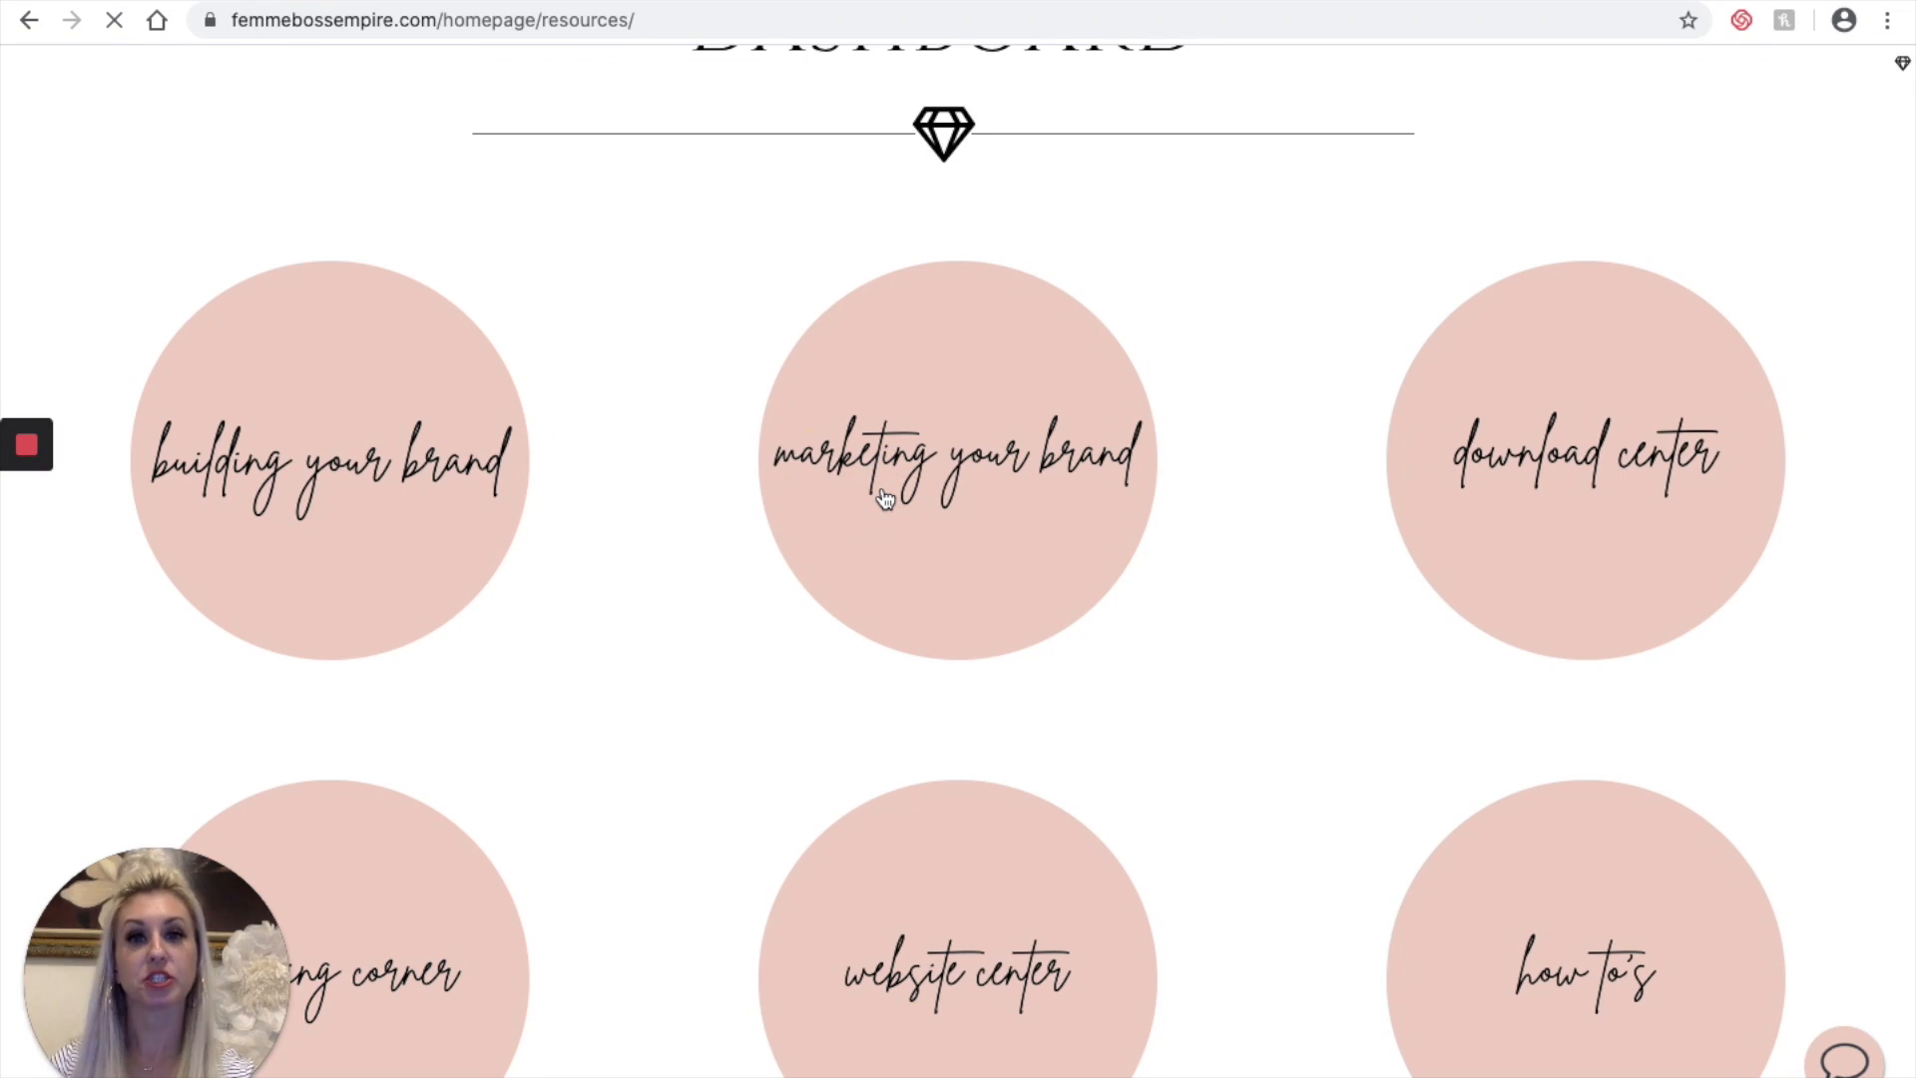
Step: Open the Social Posts templates from the Social Media section of Marketing Your Brand
{"action": "left_click", "coordinate": [906, 485]}
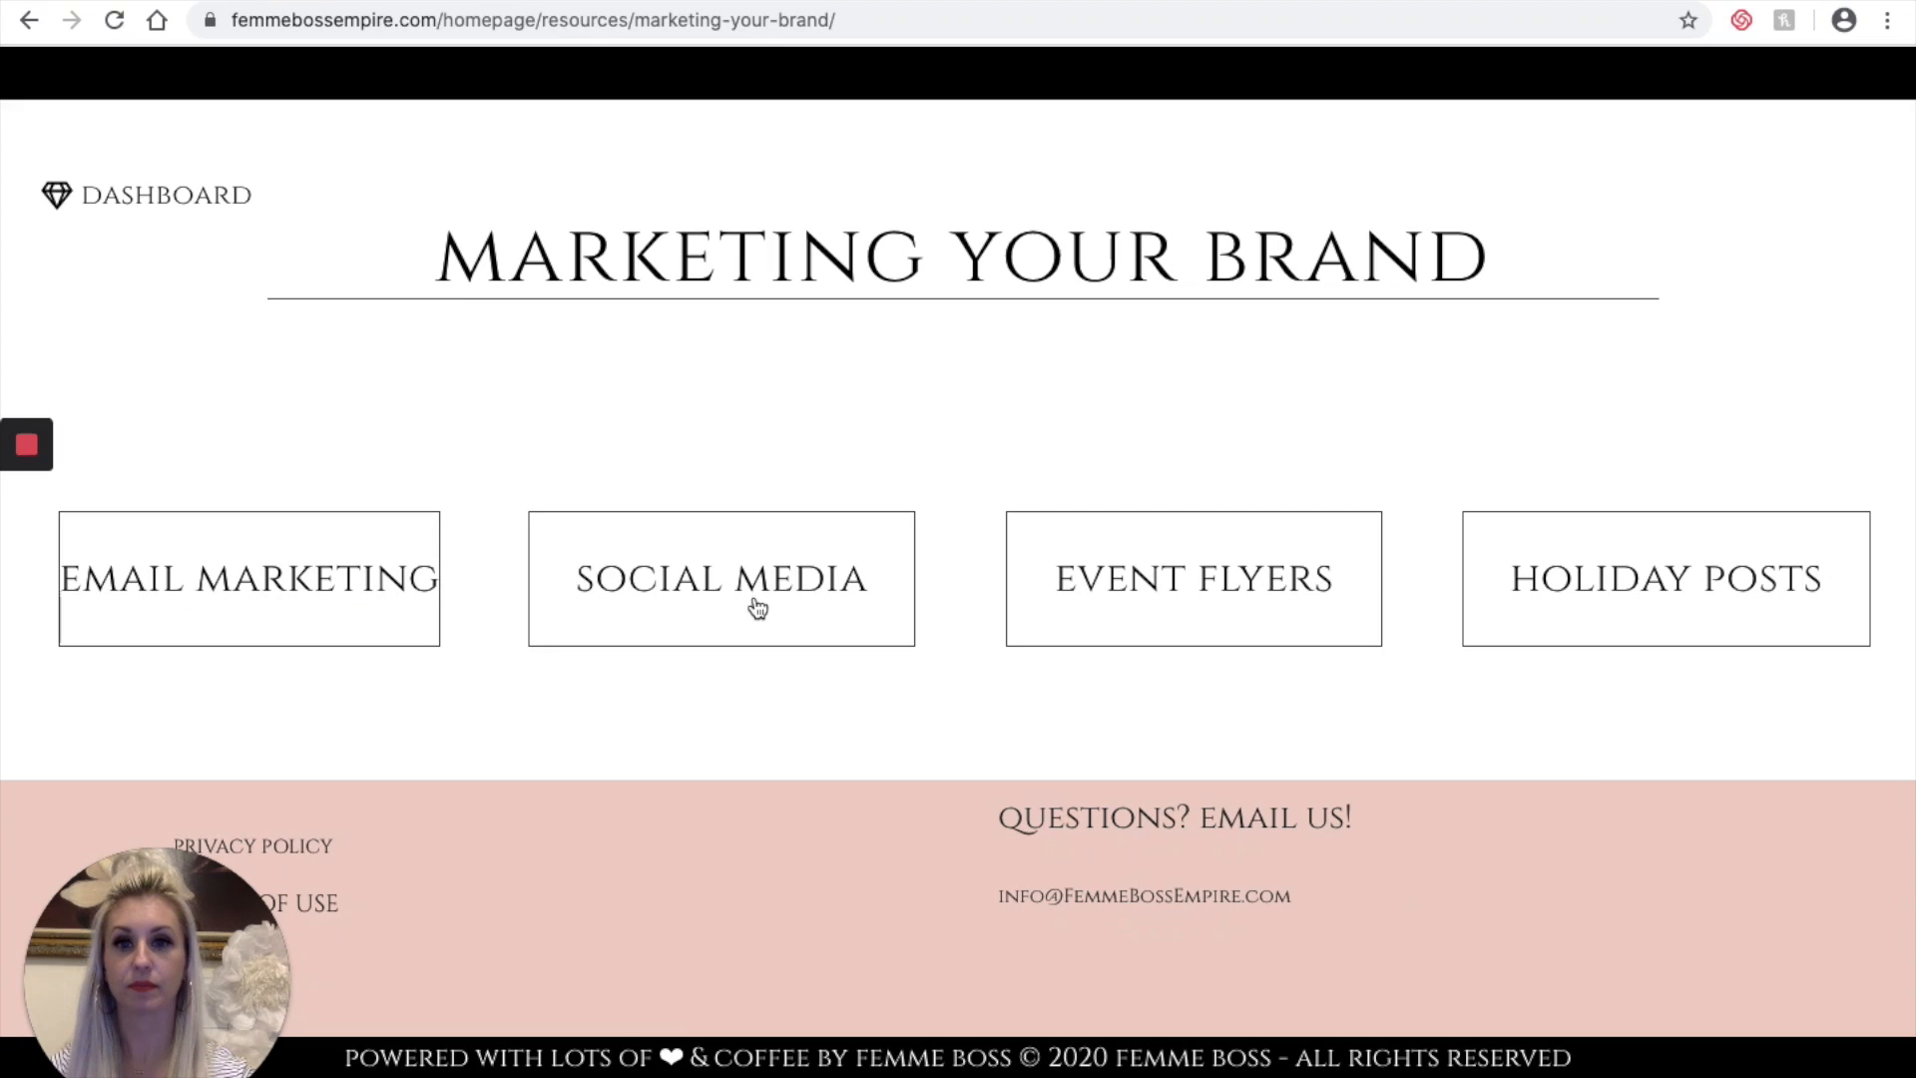
{"action": "left_click", "coordinate": [757, 608]}
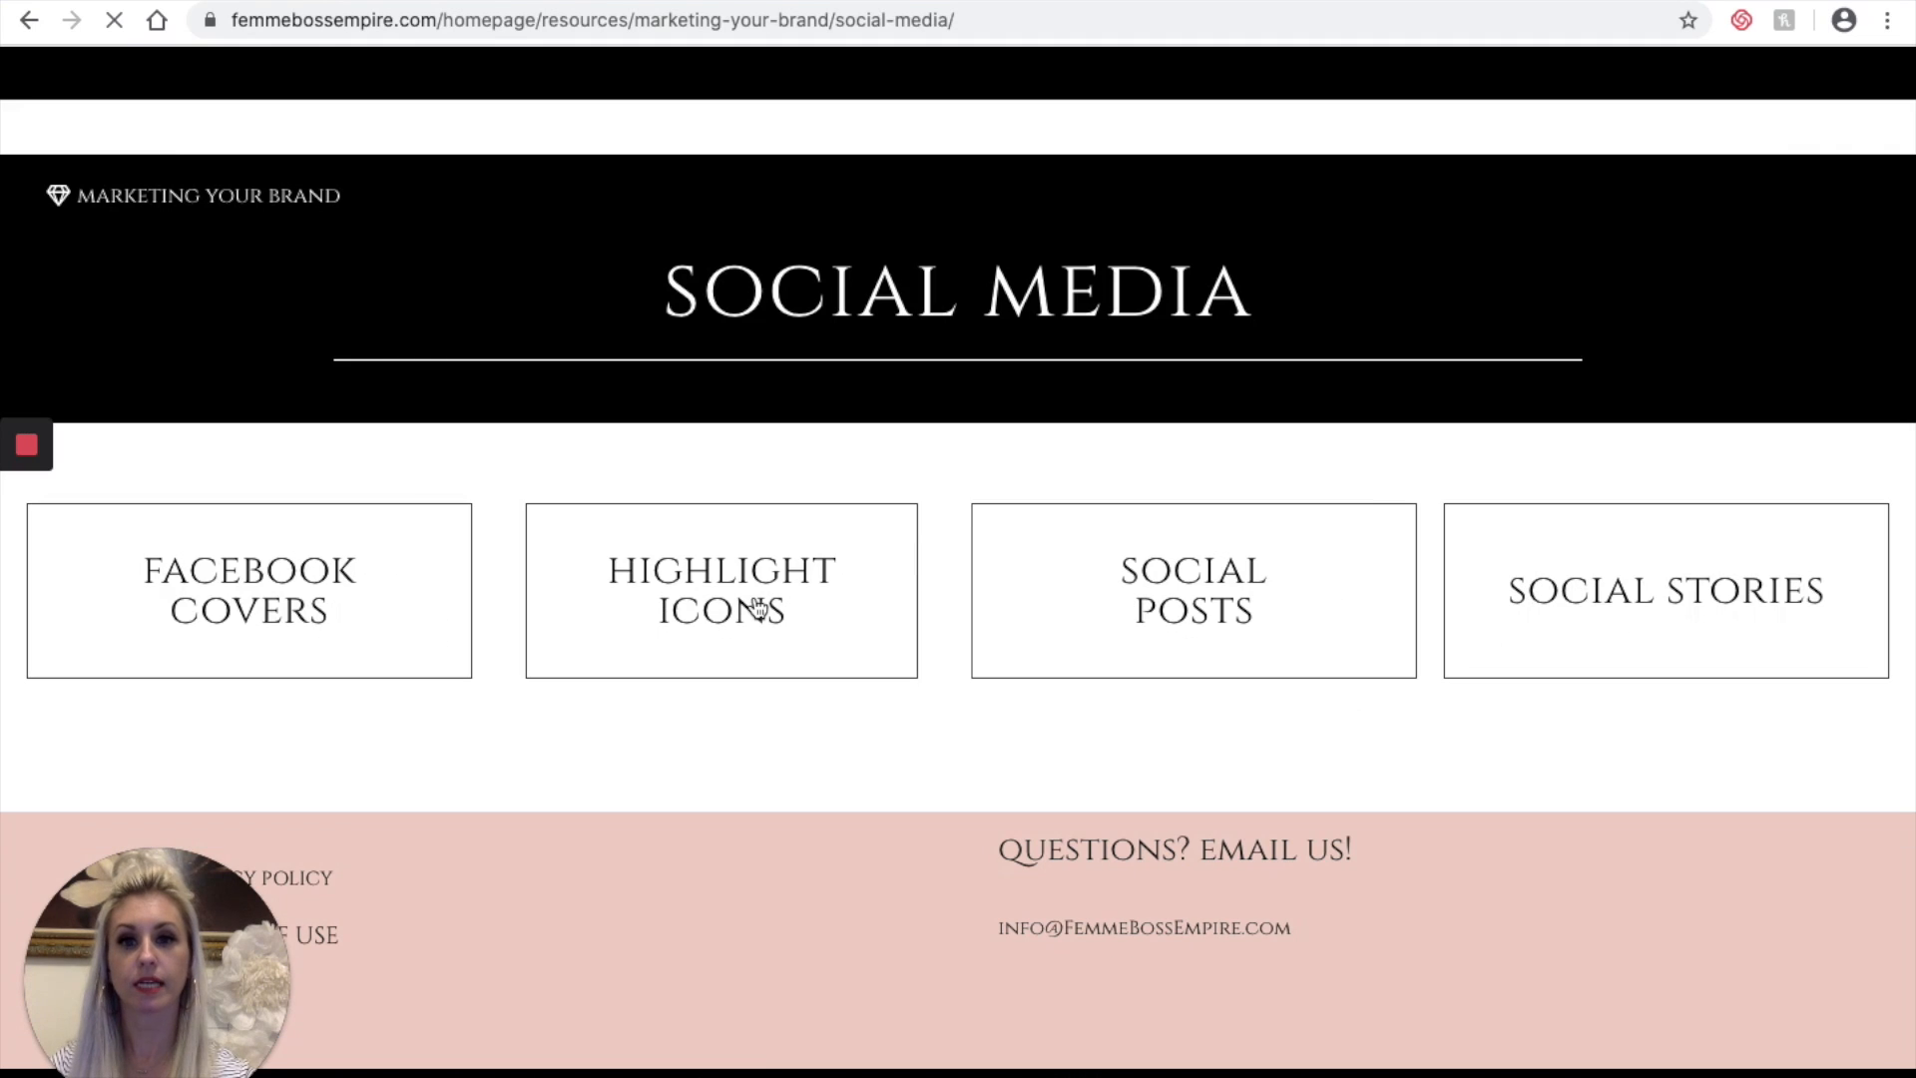
{"action": "left_click", "coordinate": [1203, 606]}
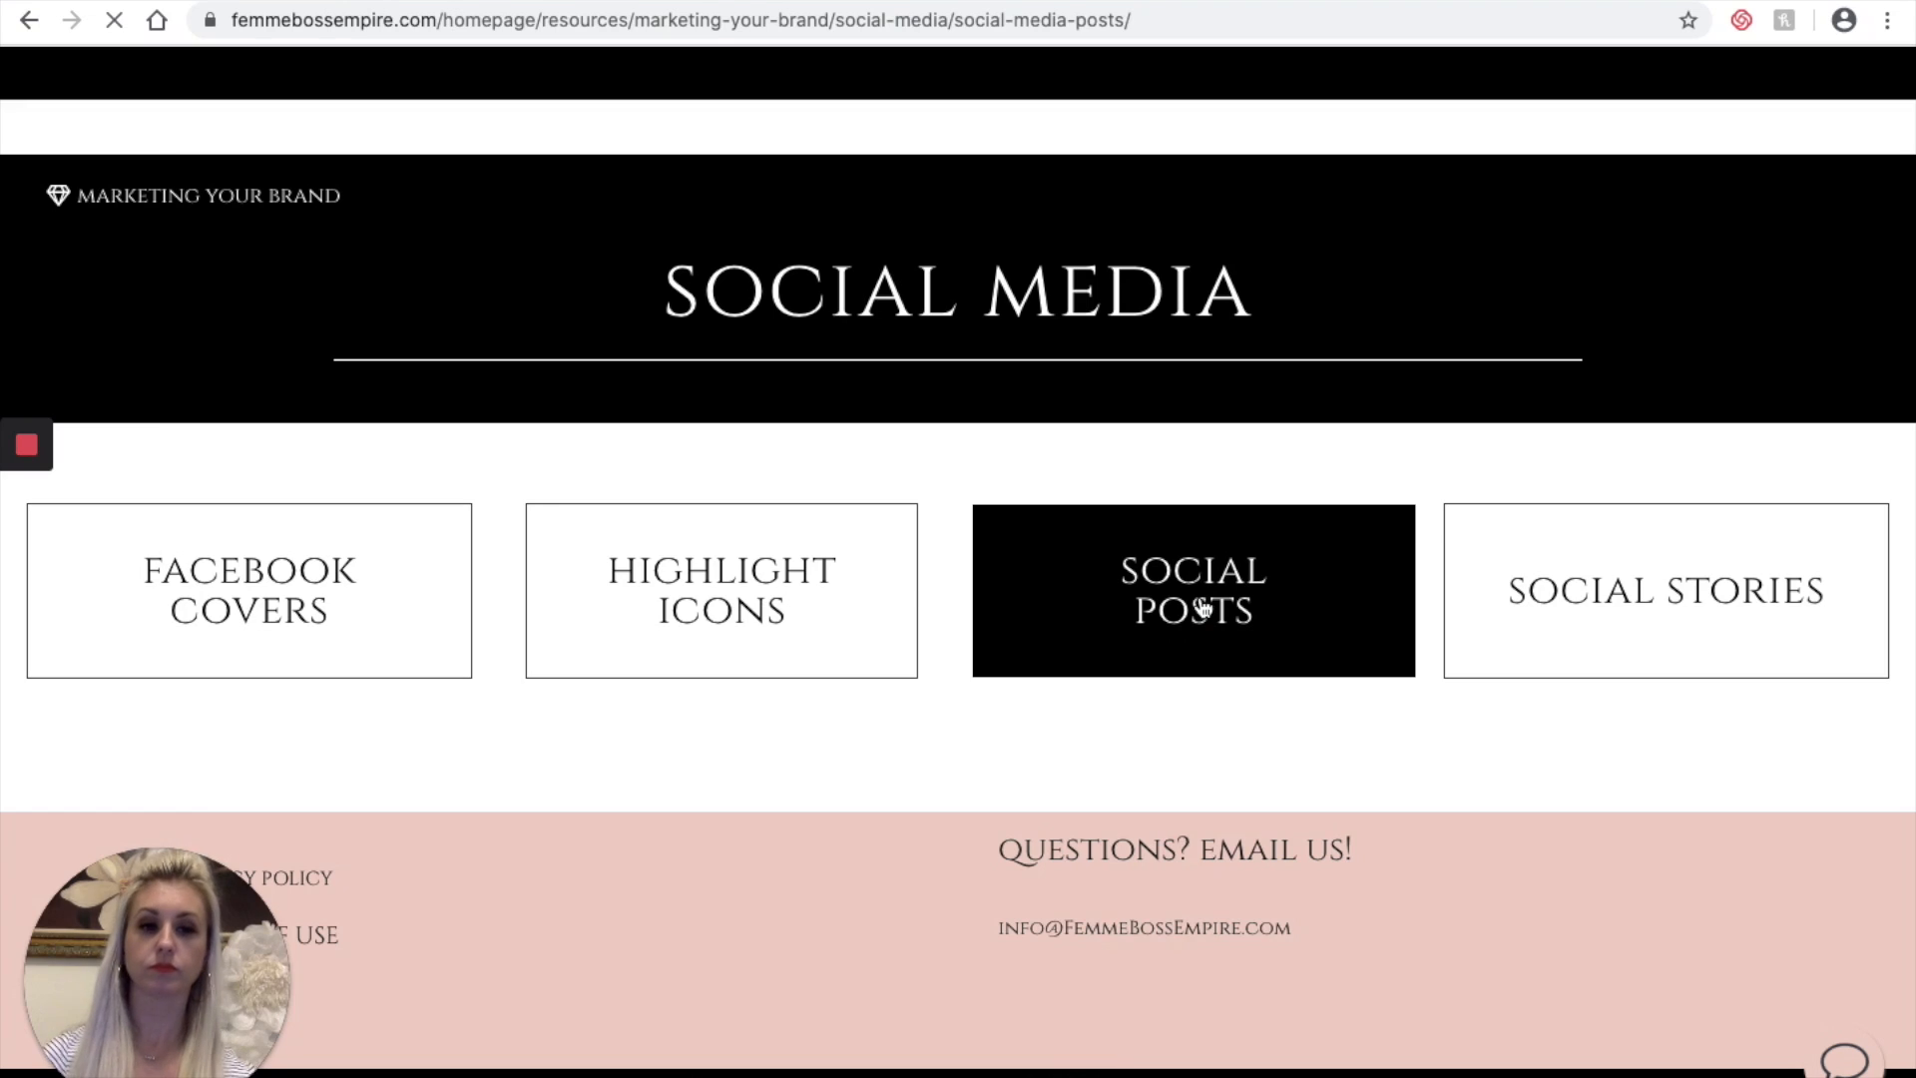
Step: Look through the post templates and select the Special Offer Post for customizing
{"action": "scroll", "coordinate": [1203, 606], "scroll_direction": "down", "scroll_amount": 4}
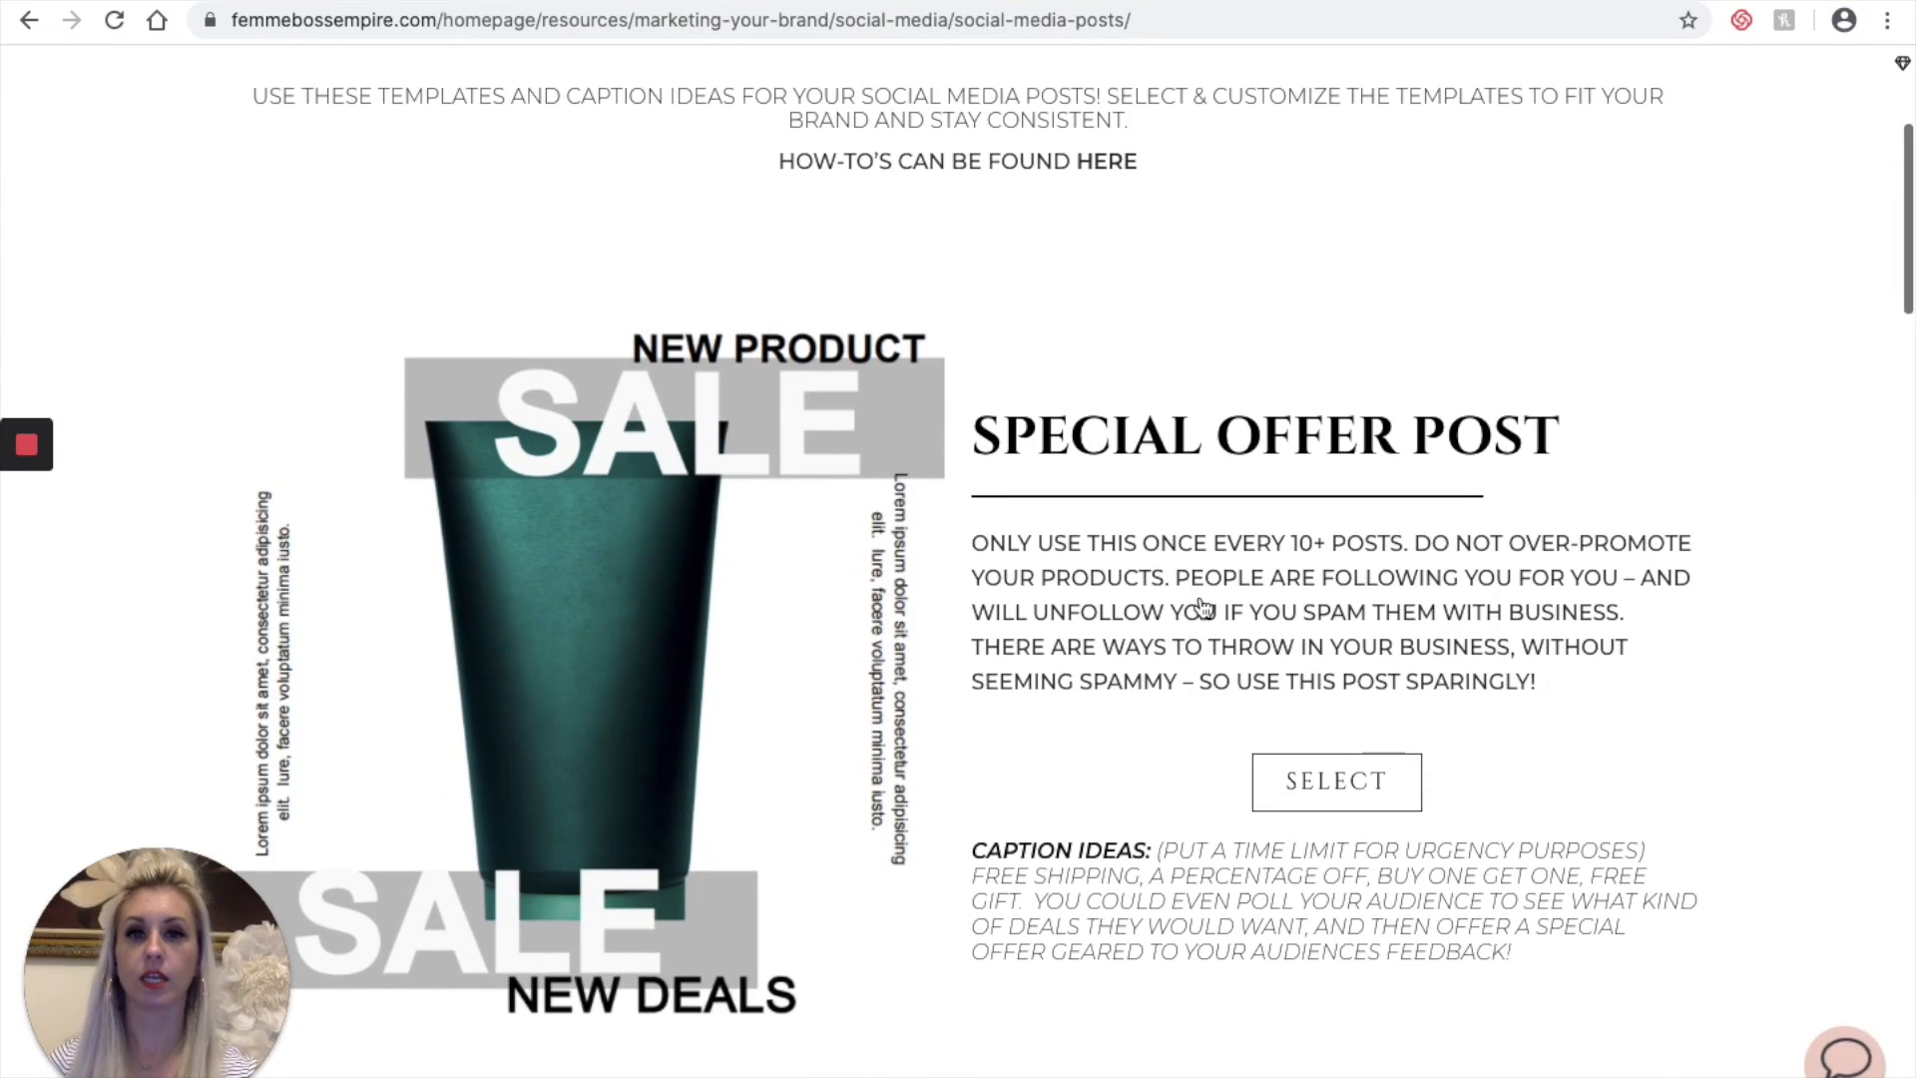
{"action": "scroll", "coordinate": [1203, 606], "scroll_direction": "down", "scroll_amount": 6}
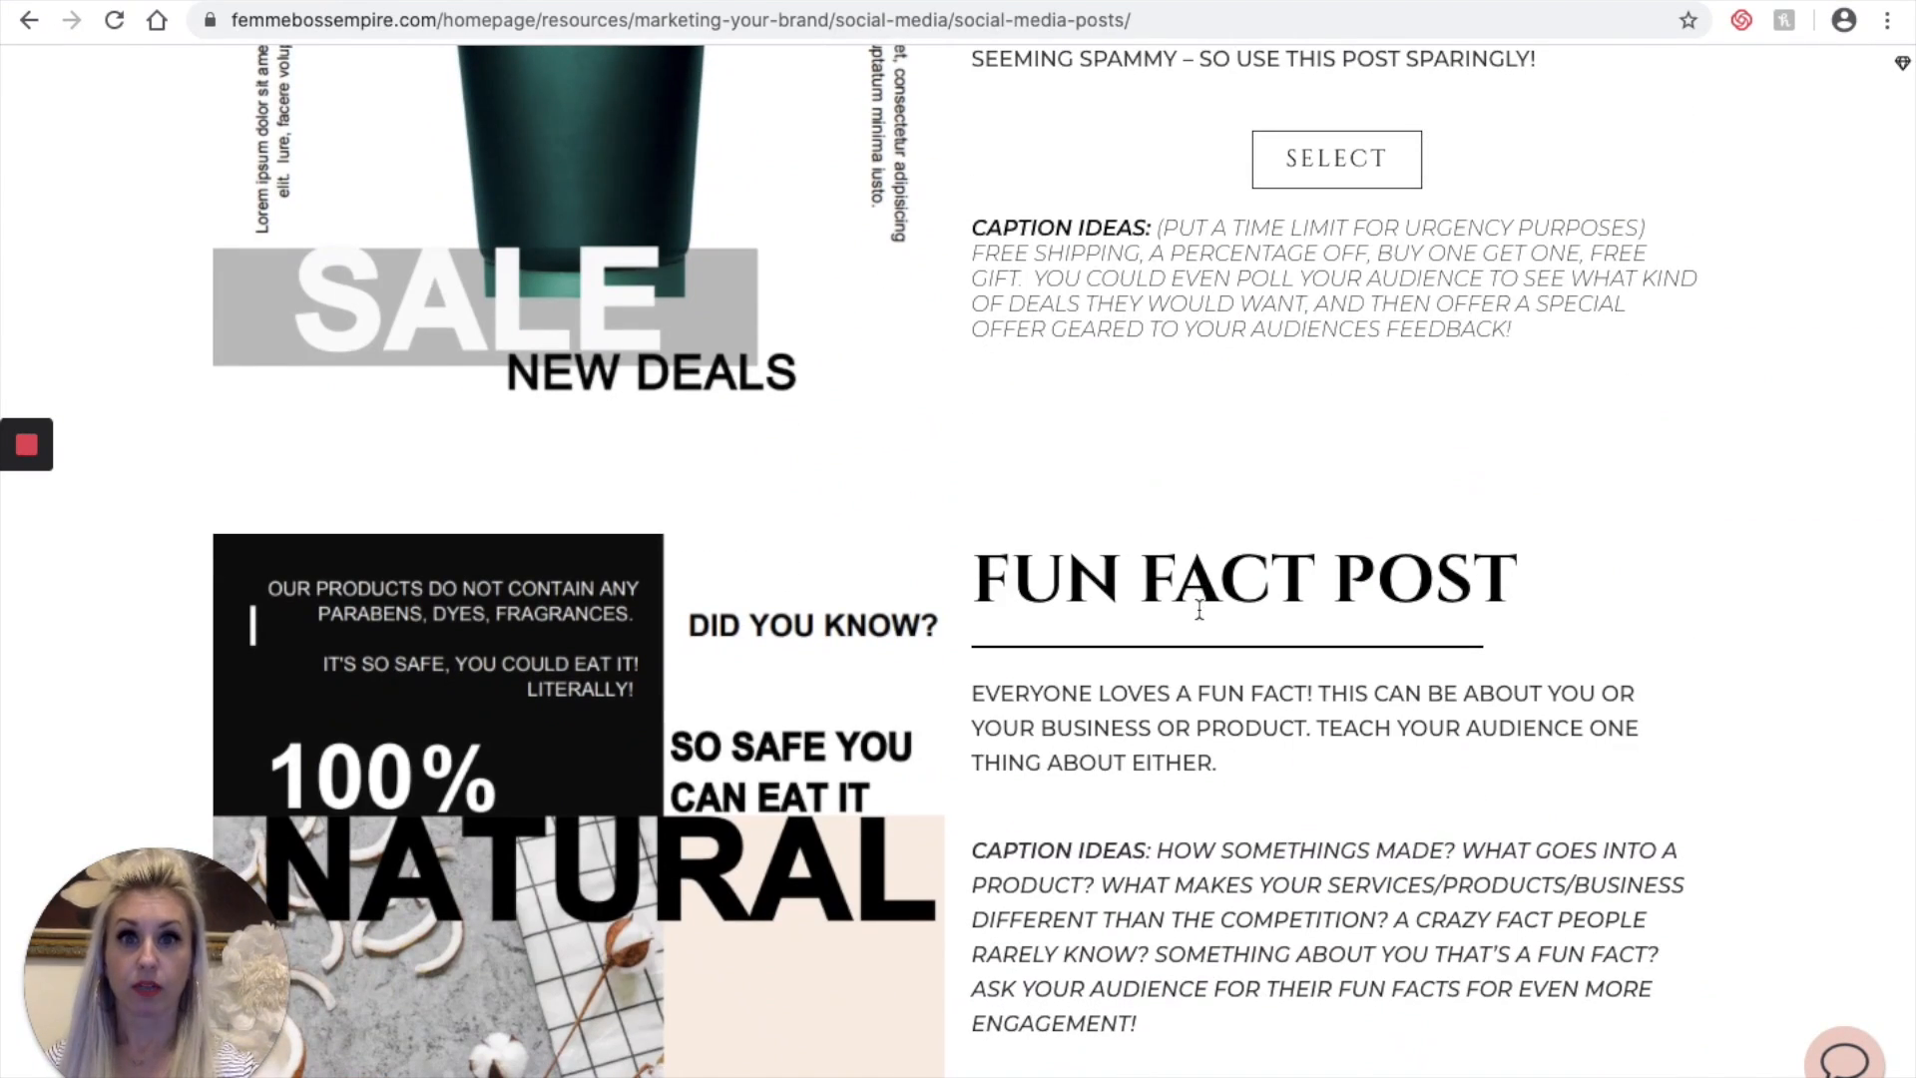
{"action": "scroll", "coordinate": [1199, 609], "scroll_direction": "down", "scroll_amount": 3}
{"action": "scroll", "coordinate": [1200, 609], "scroll_direction": "up", "scroll_amount": 8}
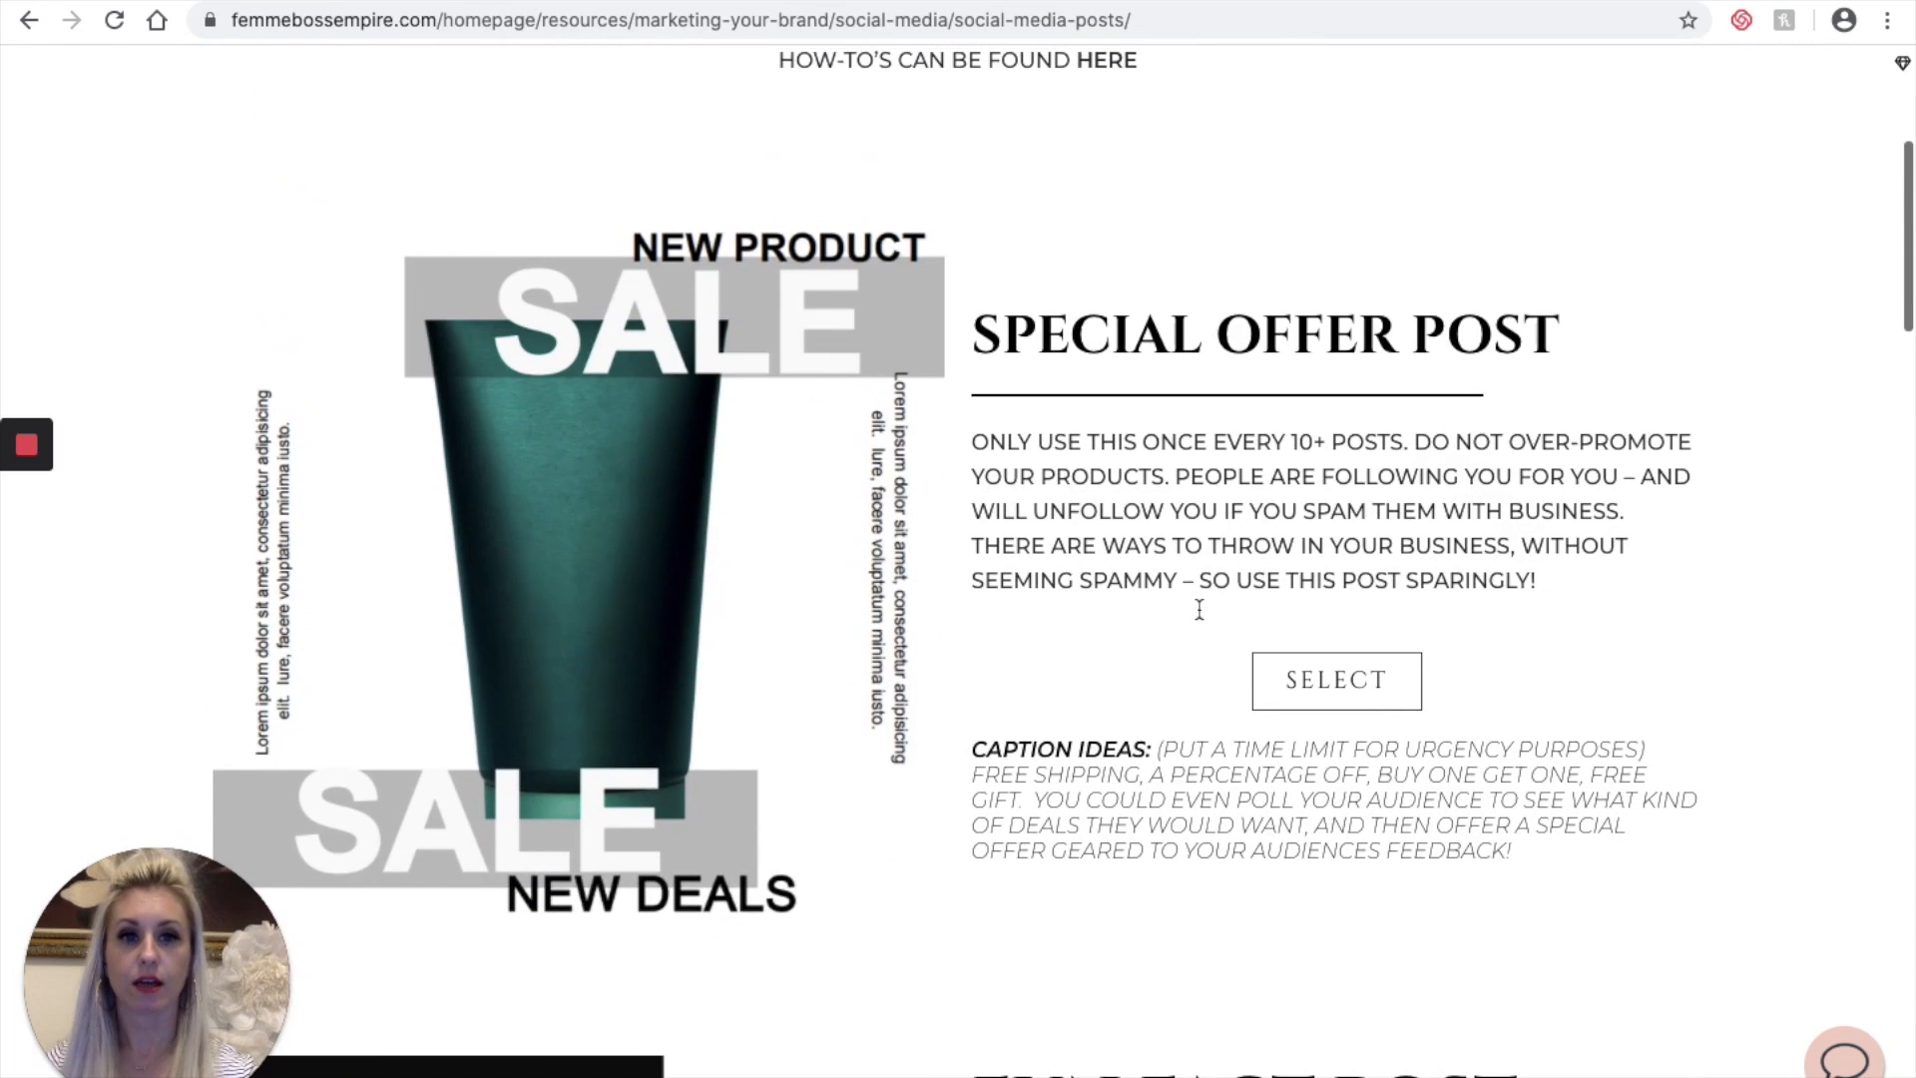
{"action": "left_click", "coordinate": [1328, 683]}
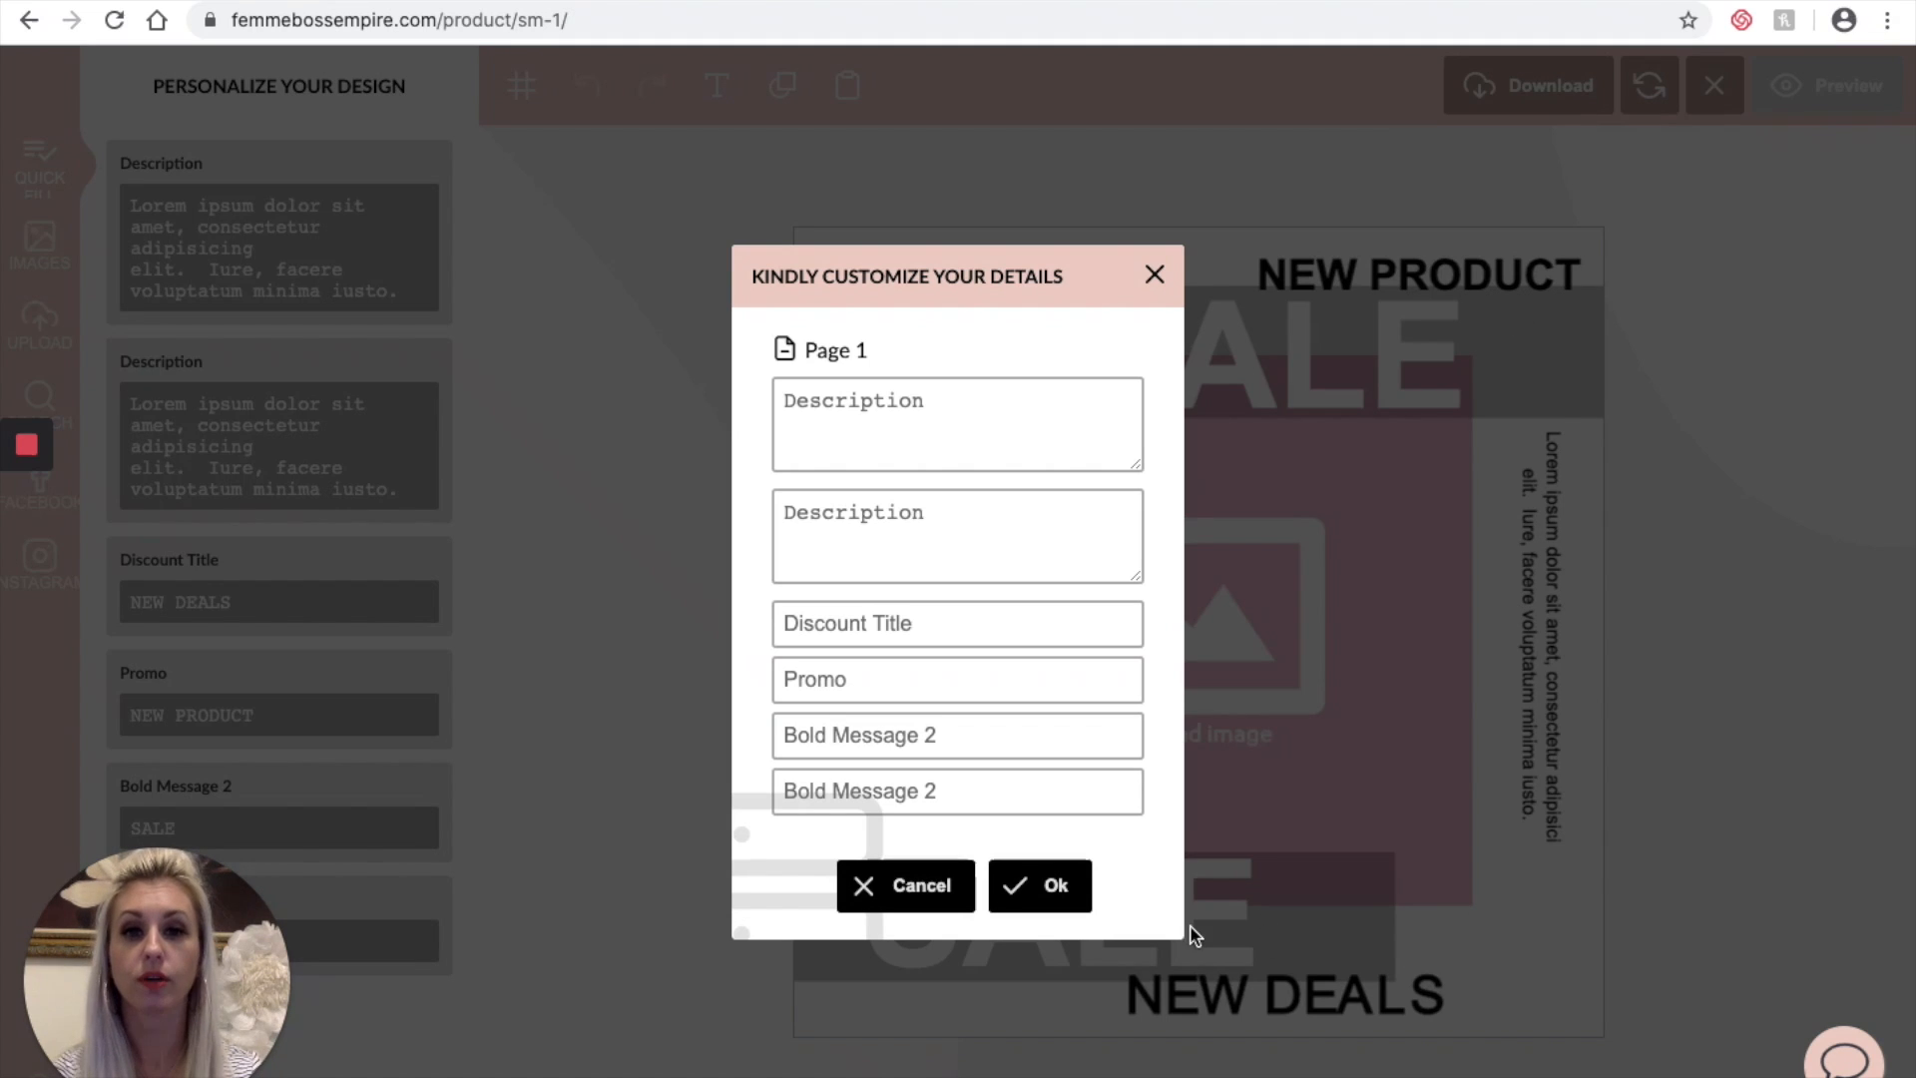
Step: Customize the template details with promo "30% OFF" and the two bold messages "SUMMER" and "SPECIAL", leaving the other fields blank
{"action": "left_click", "coordinate": [864, 528]}
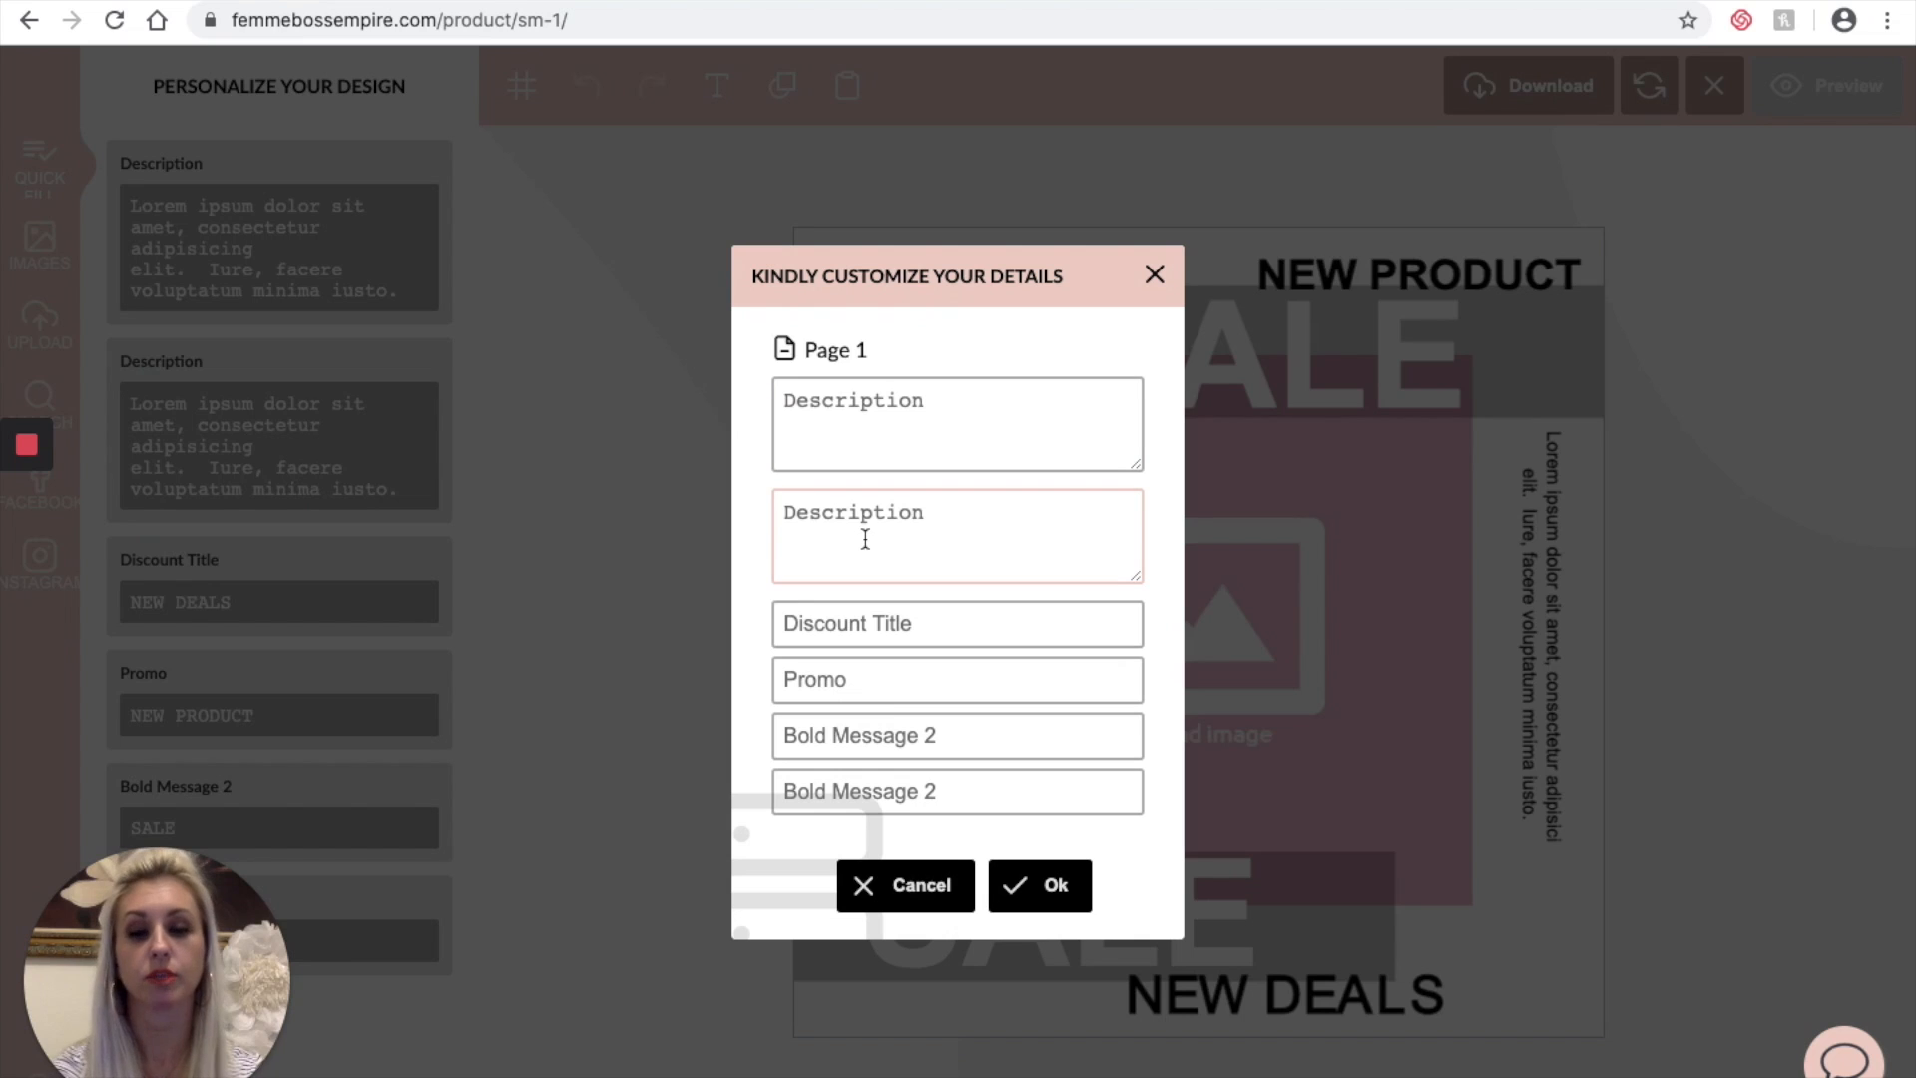
{"action": "left_click", "coordinate": [847, 623]}
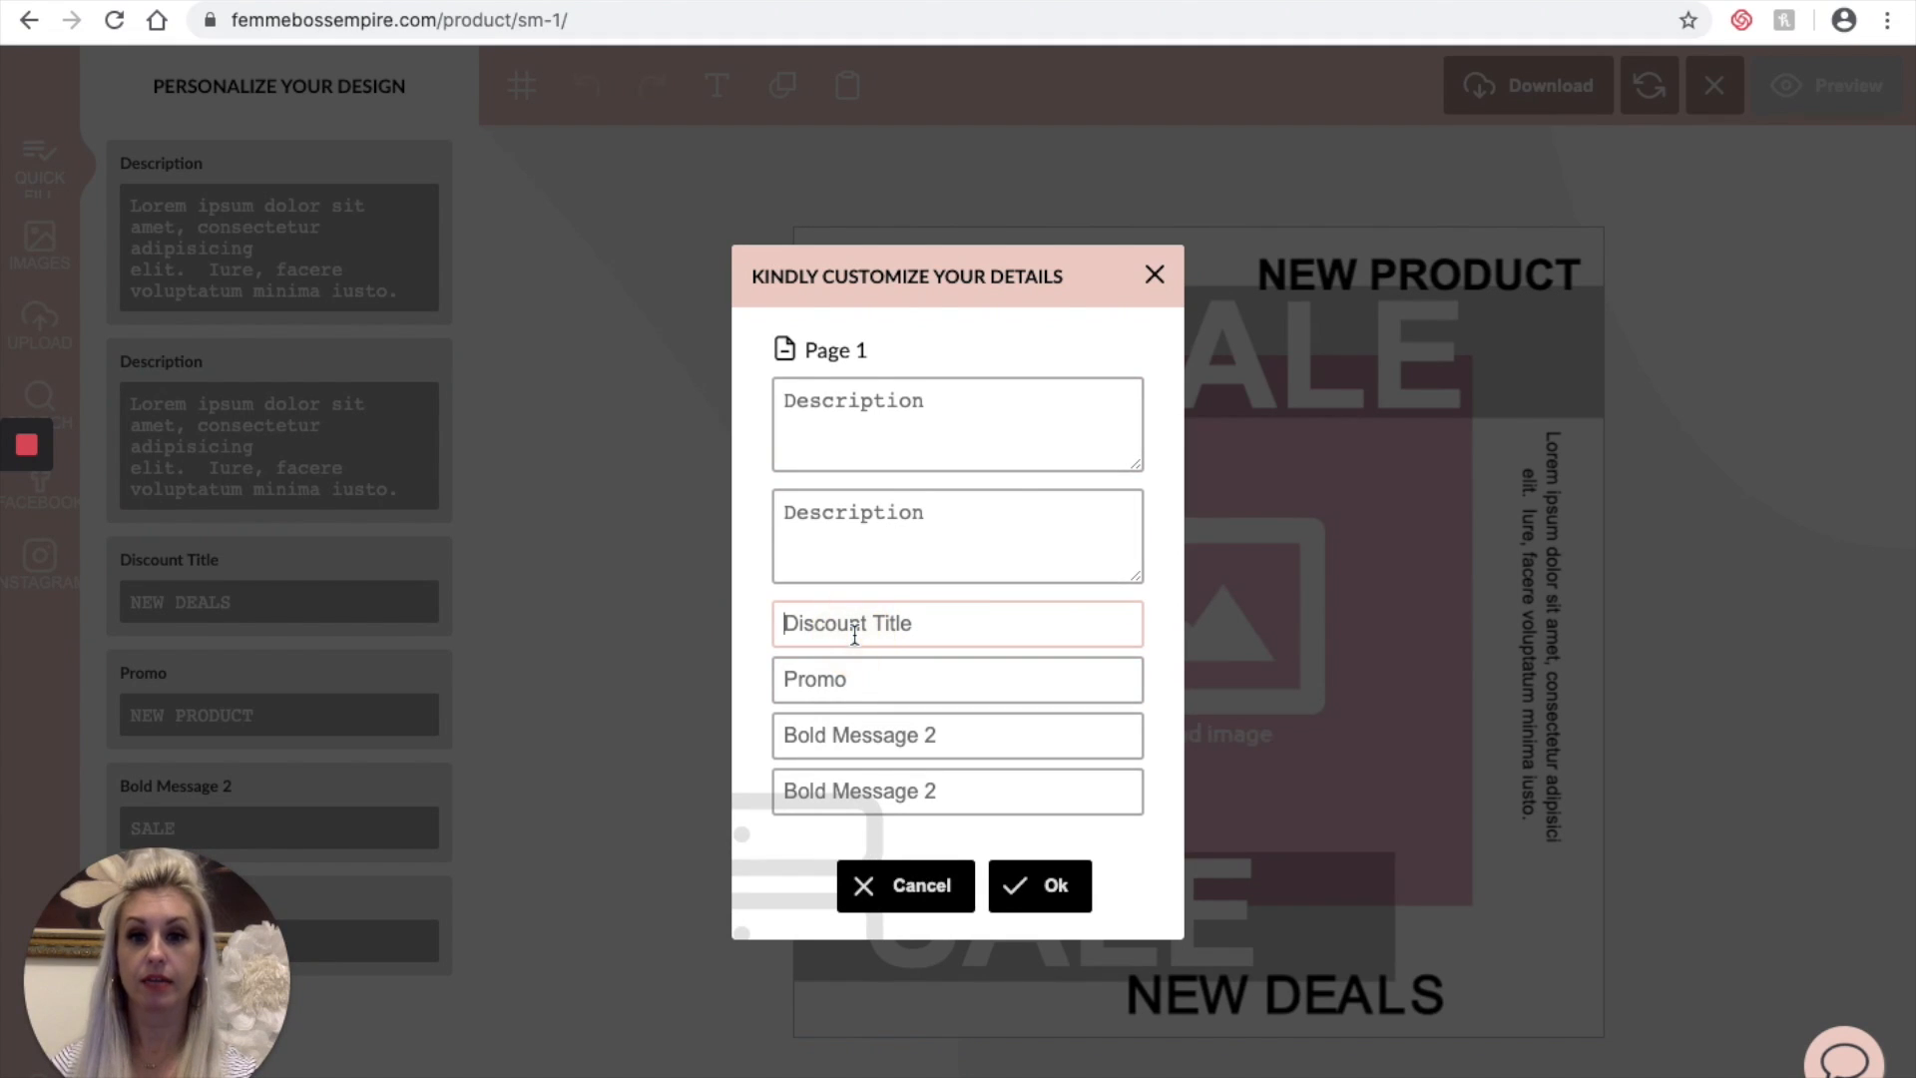
{"action": "left_click", "coordinate": [814, 696]}
{"action": "type", "text": "30% OFF"}
{"action": "key", "text": "Tab"}
{"action": "left_click", "coordinate": [831, 737]}
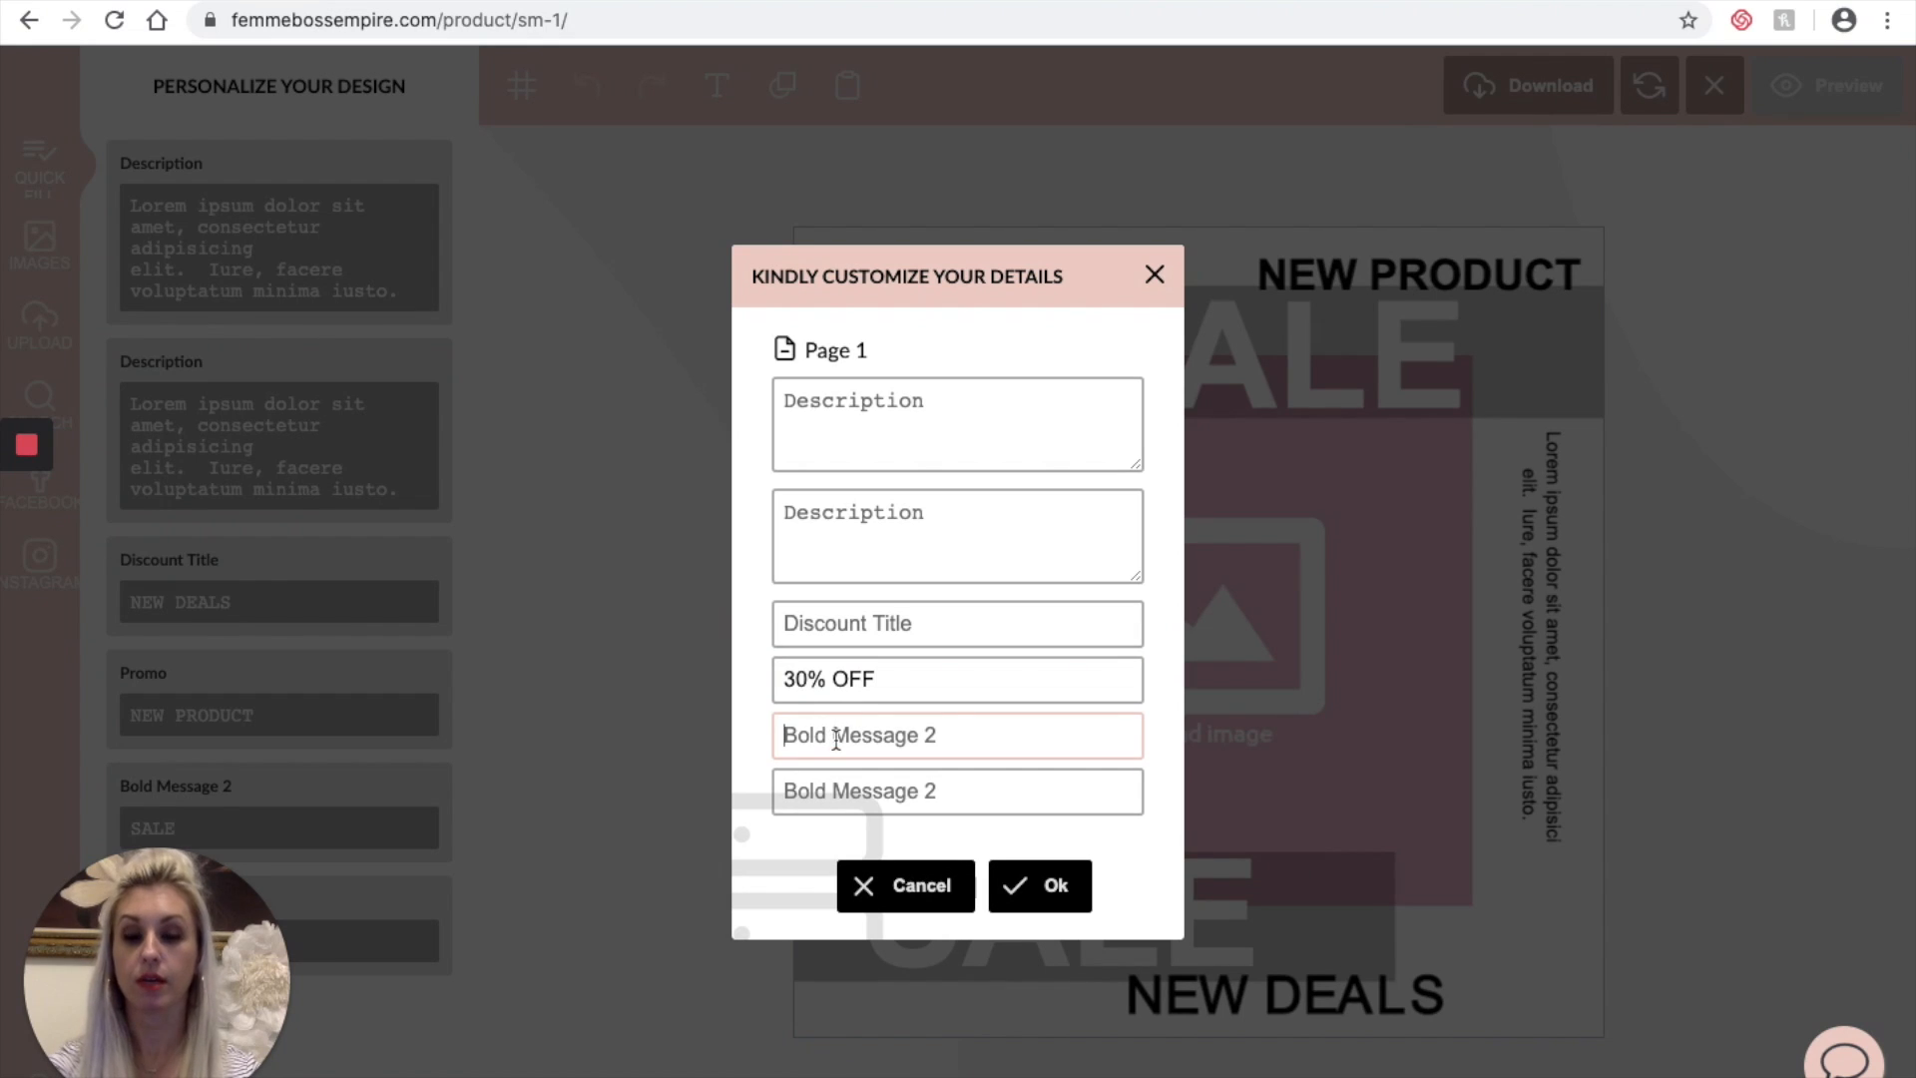
{"action": "type", "text": "SUMMER"}
{"action": "left_click", "coordinate": [851, 798]}
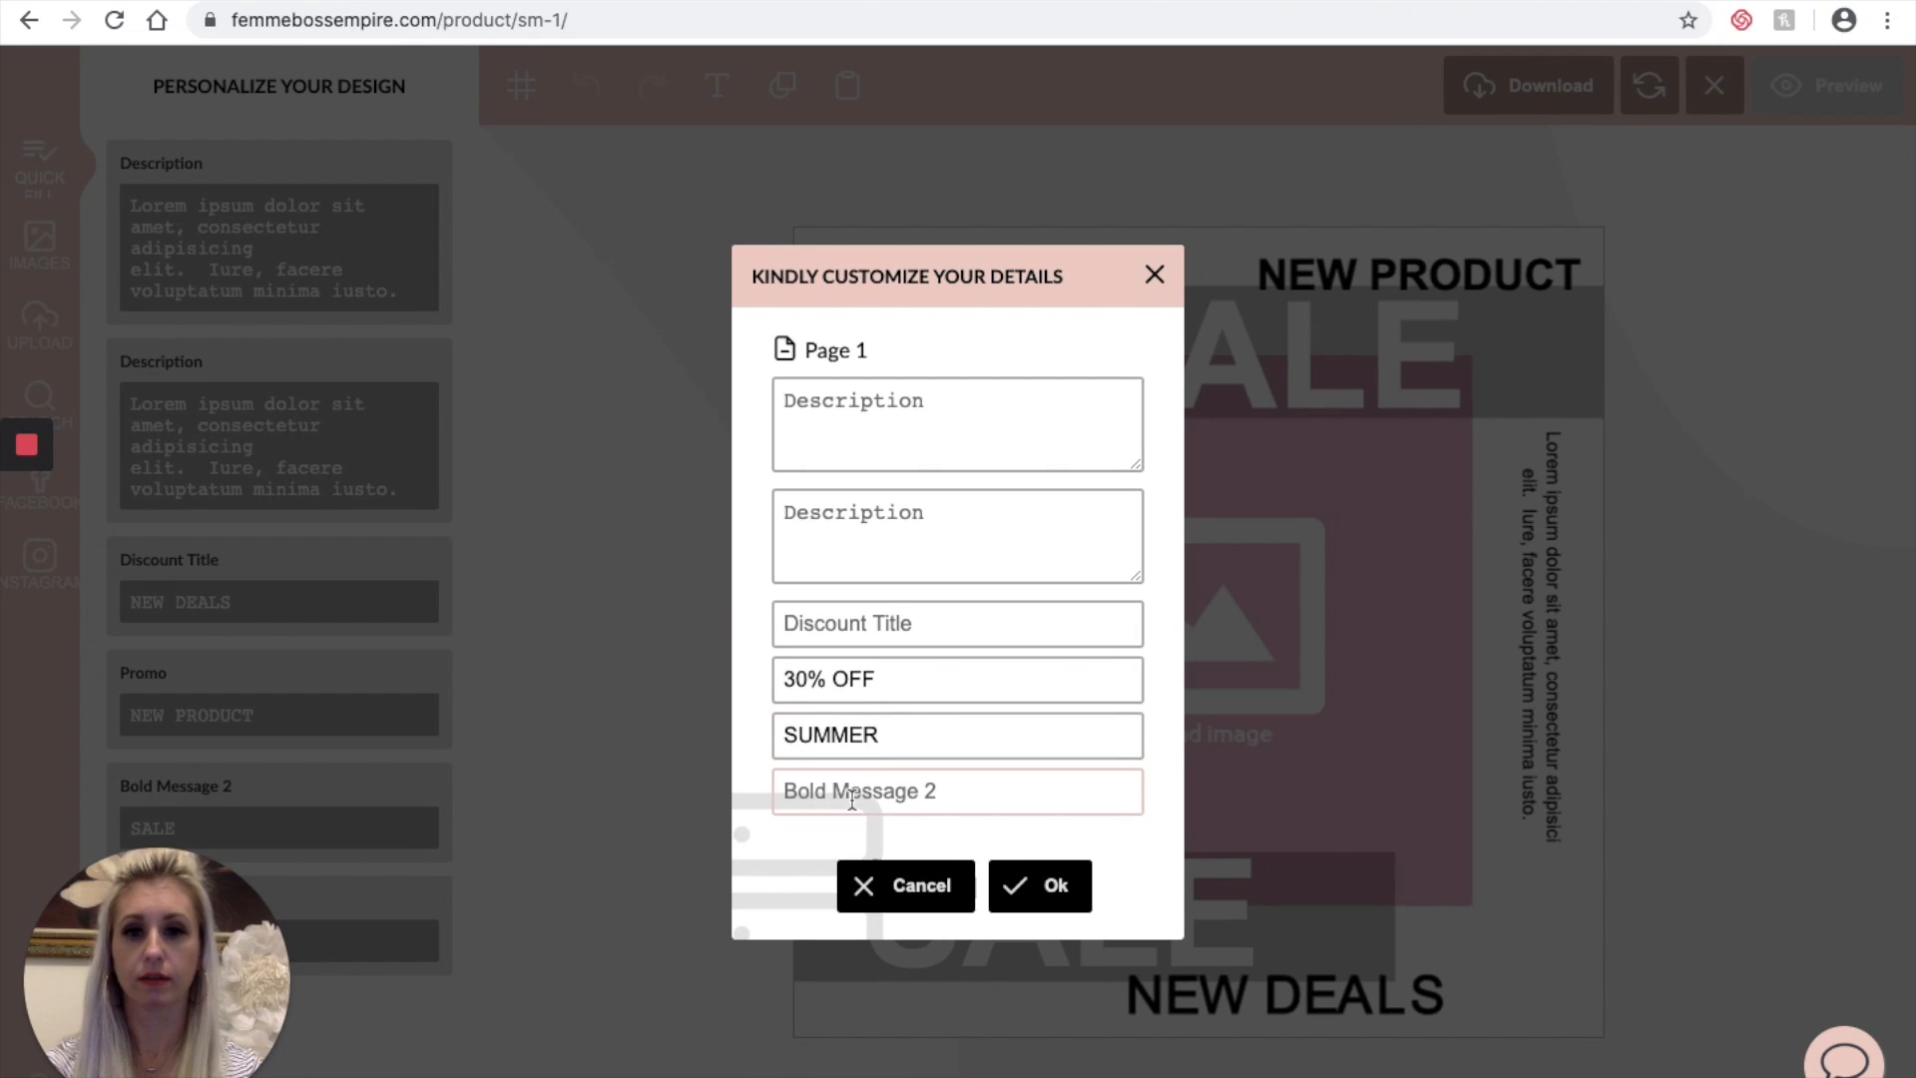
{"action": "type", "text": "SPECIAL"}
{"action": "left_click", "coordinate": [1035, 895]}
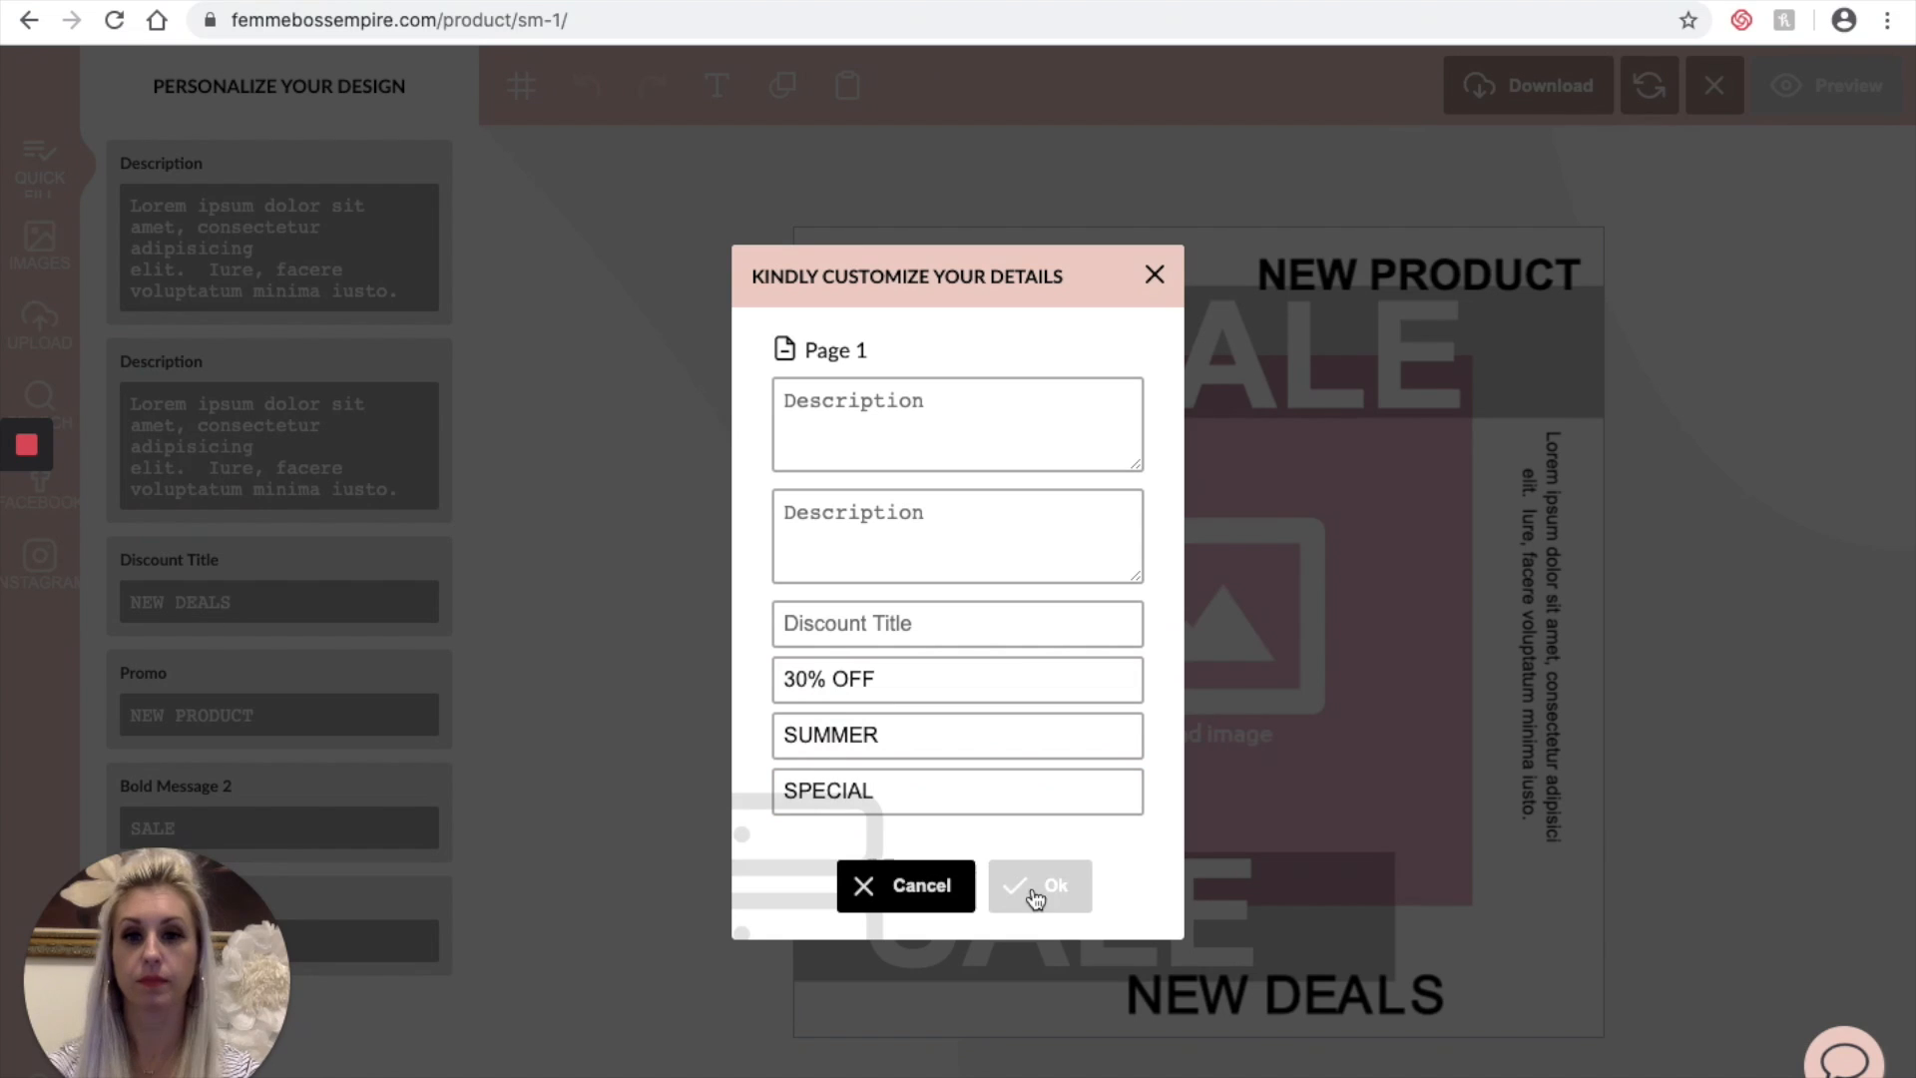
{"action": "left_click", "coordinate": [1035, 900]}
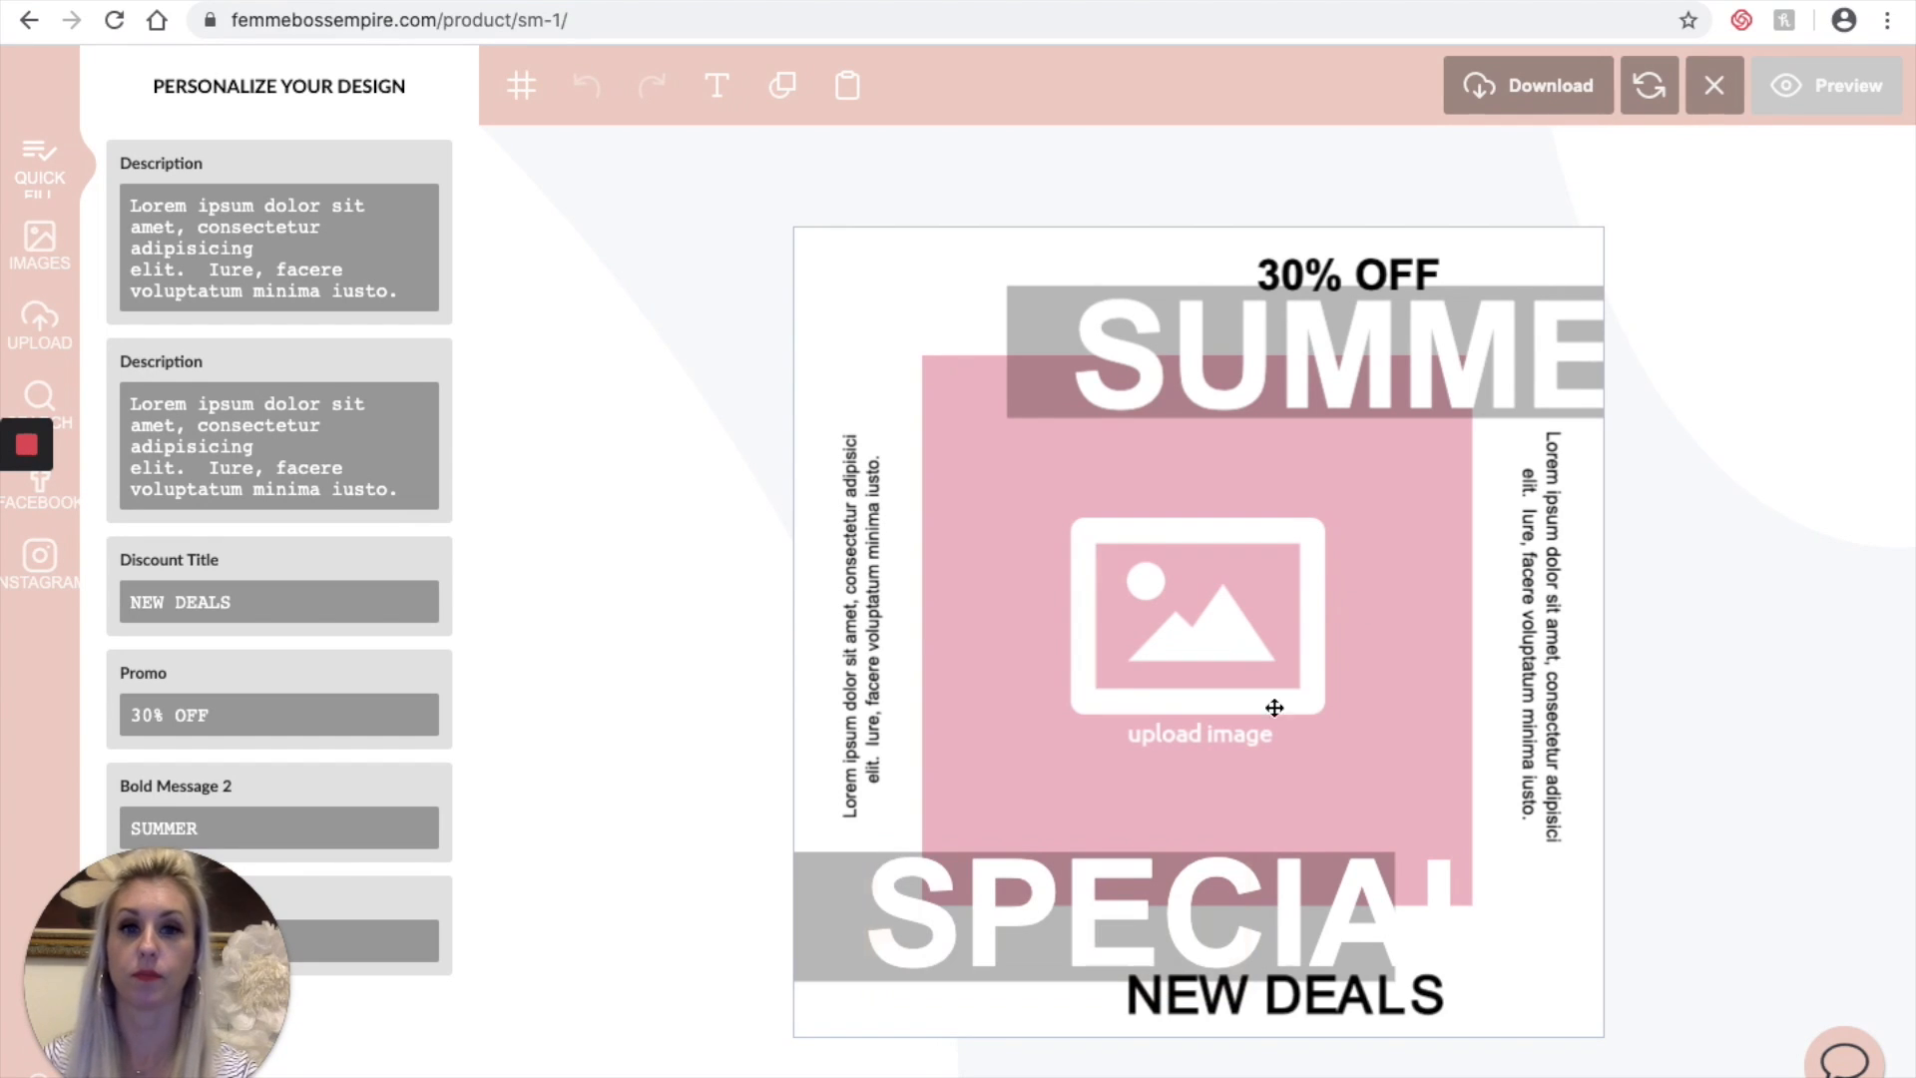
Step: Shrink the SUMMER text and reposition it so the whole word fits over the upper grey band
{"action": "left_click_drag", "start_coordinate": [1460, 385], "coordinate": [1297, 392]}
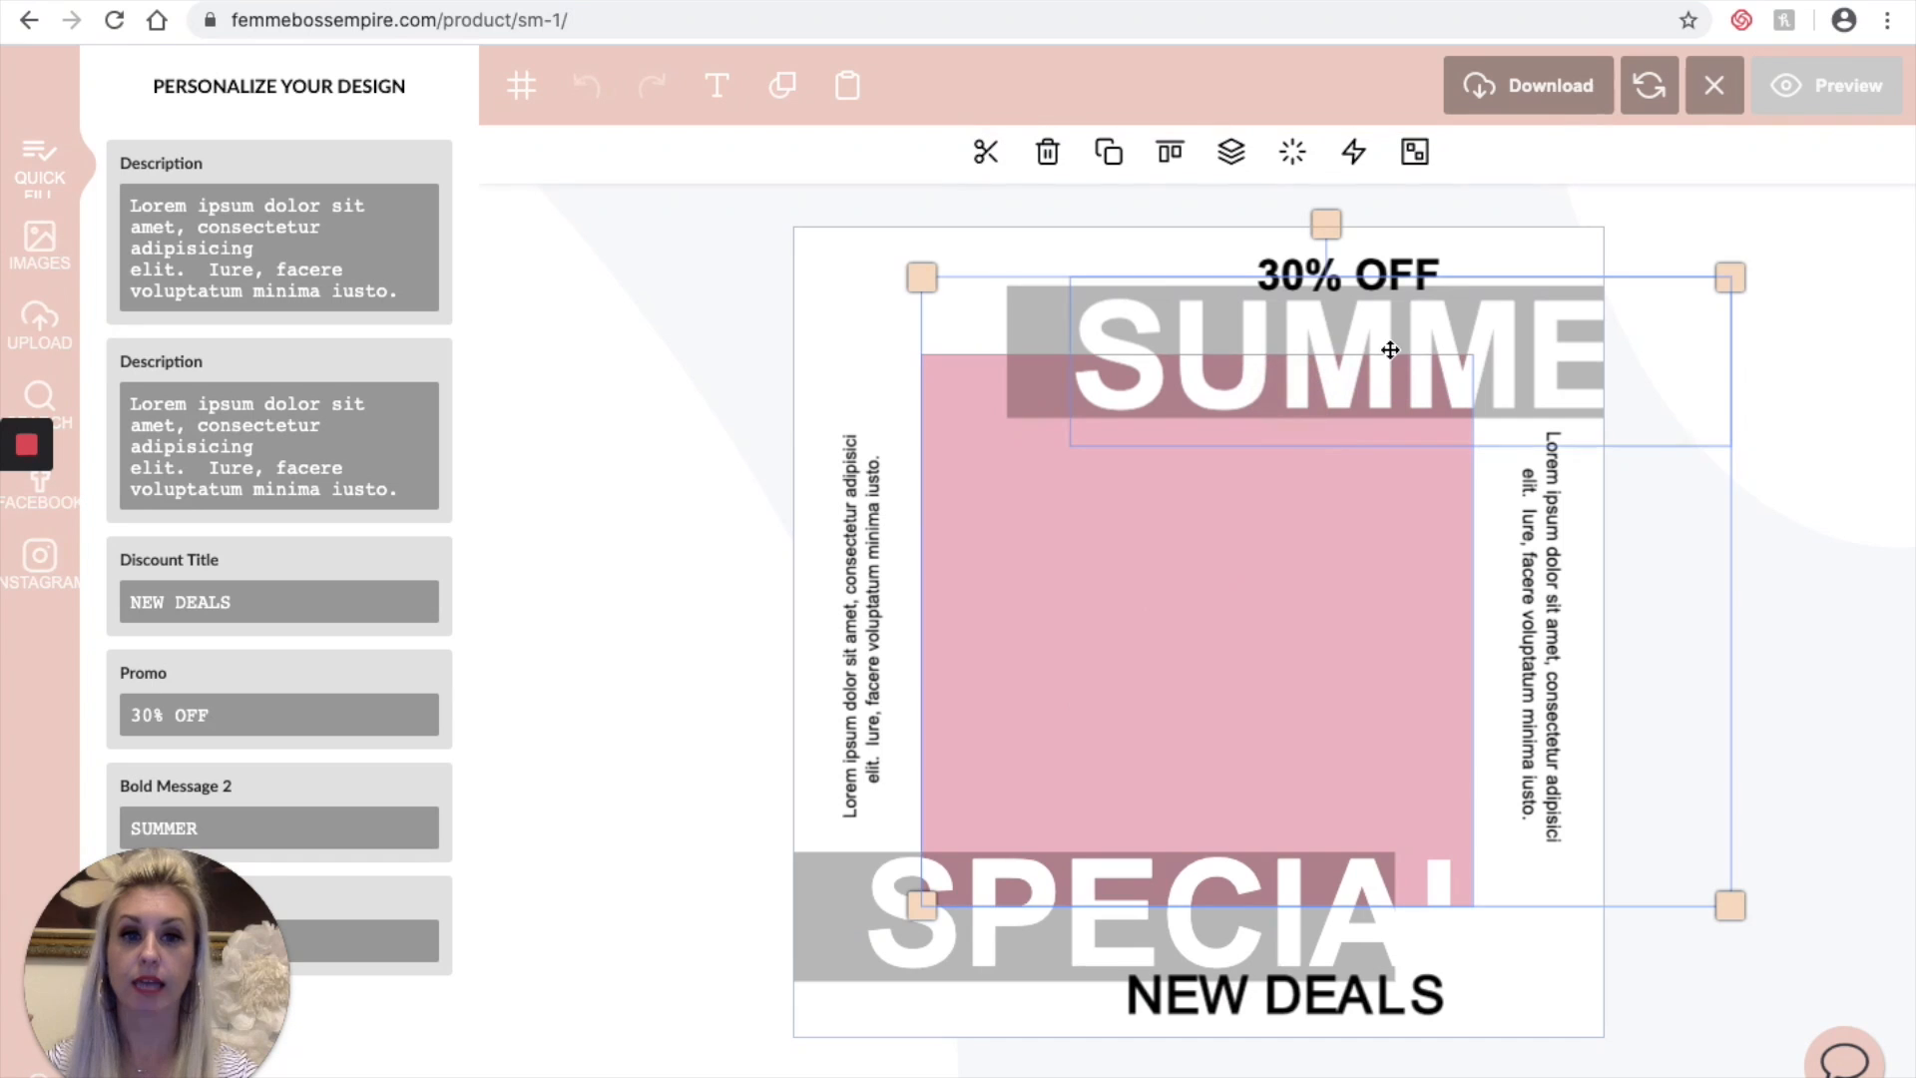
{"action": "left_click", "coordinate": [1789, 459]}
{"action": "left_click_drag", "start_coordinate": [1463, 339], "coordinate": [1434, 344]}
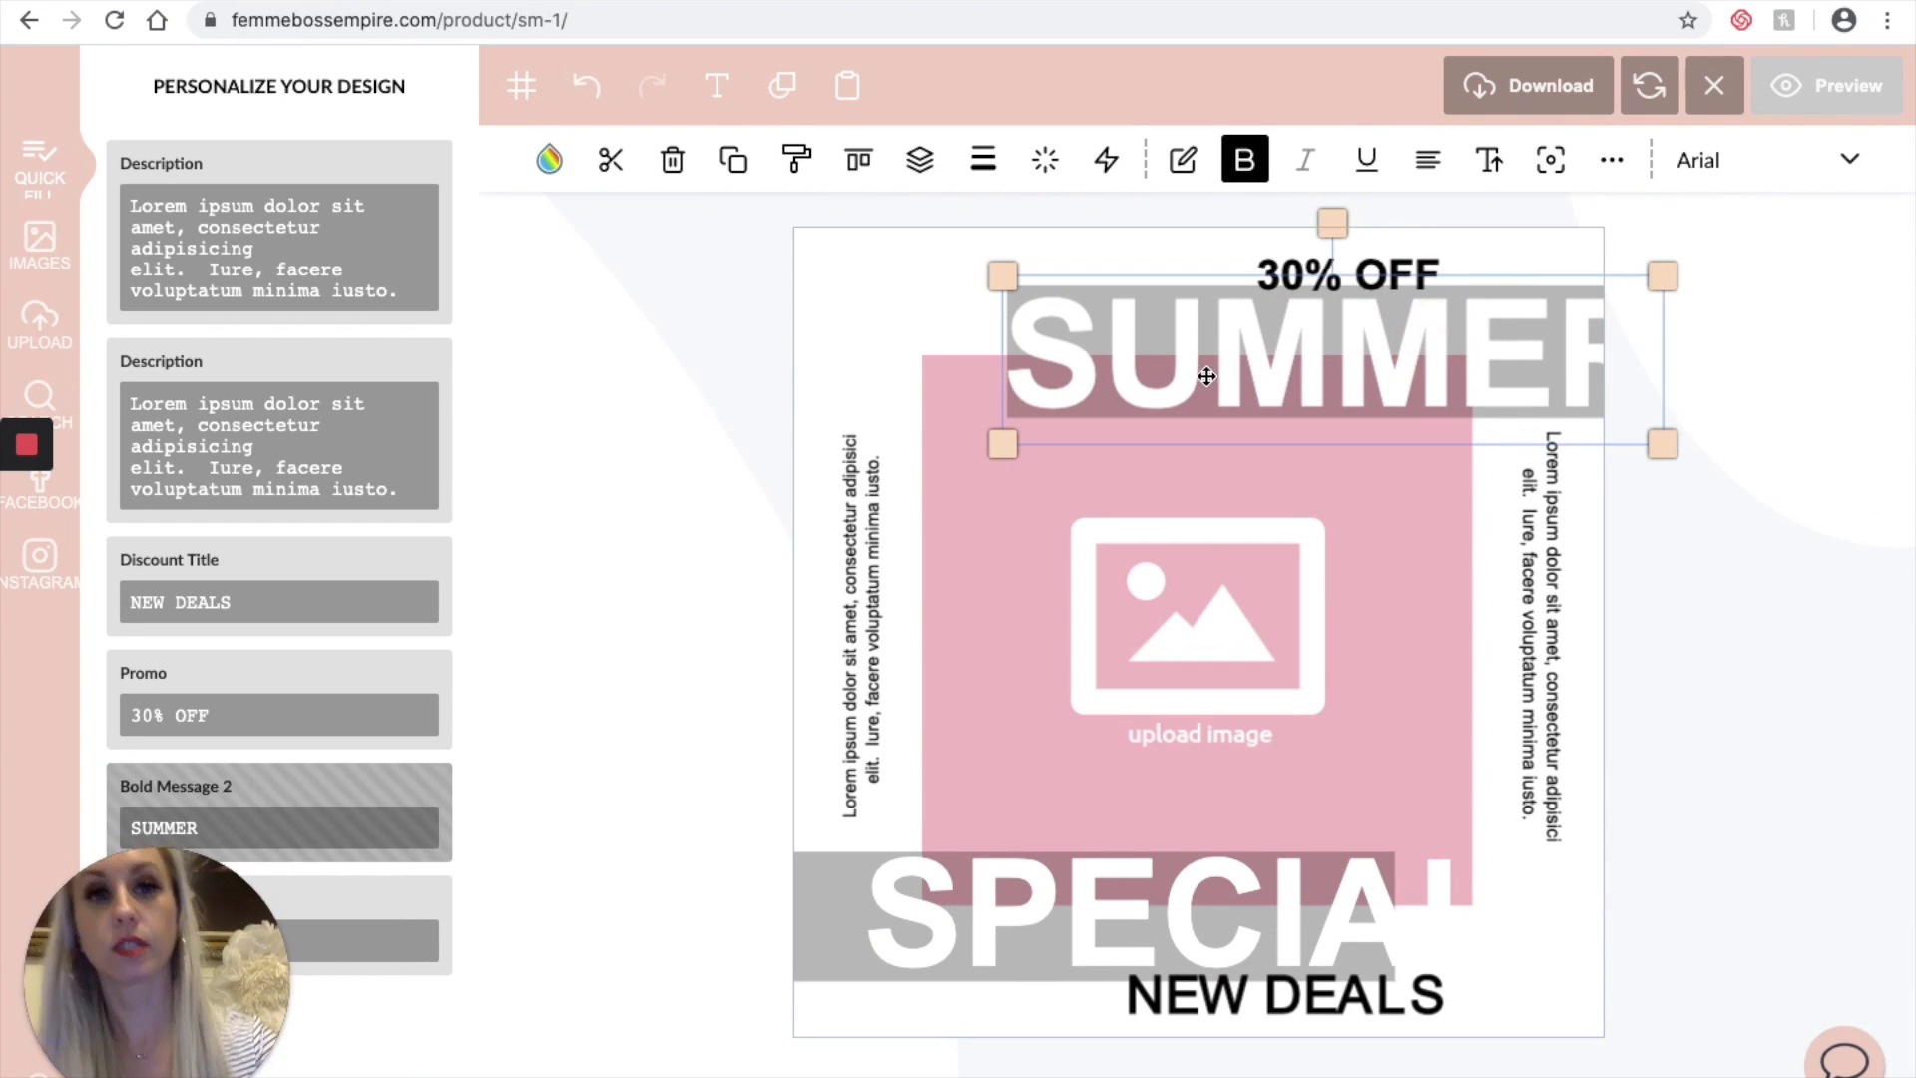
{"action": "left_click_drag", "start_coordinate": [1001, 445], "coordinate": [1078, 423]}
{"action": "left_click", "coordinate": [1343, 361]}
{"action": "left_click_drag", "start_coordinate": [1343, 362], "coordinate": [1303, 364]}
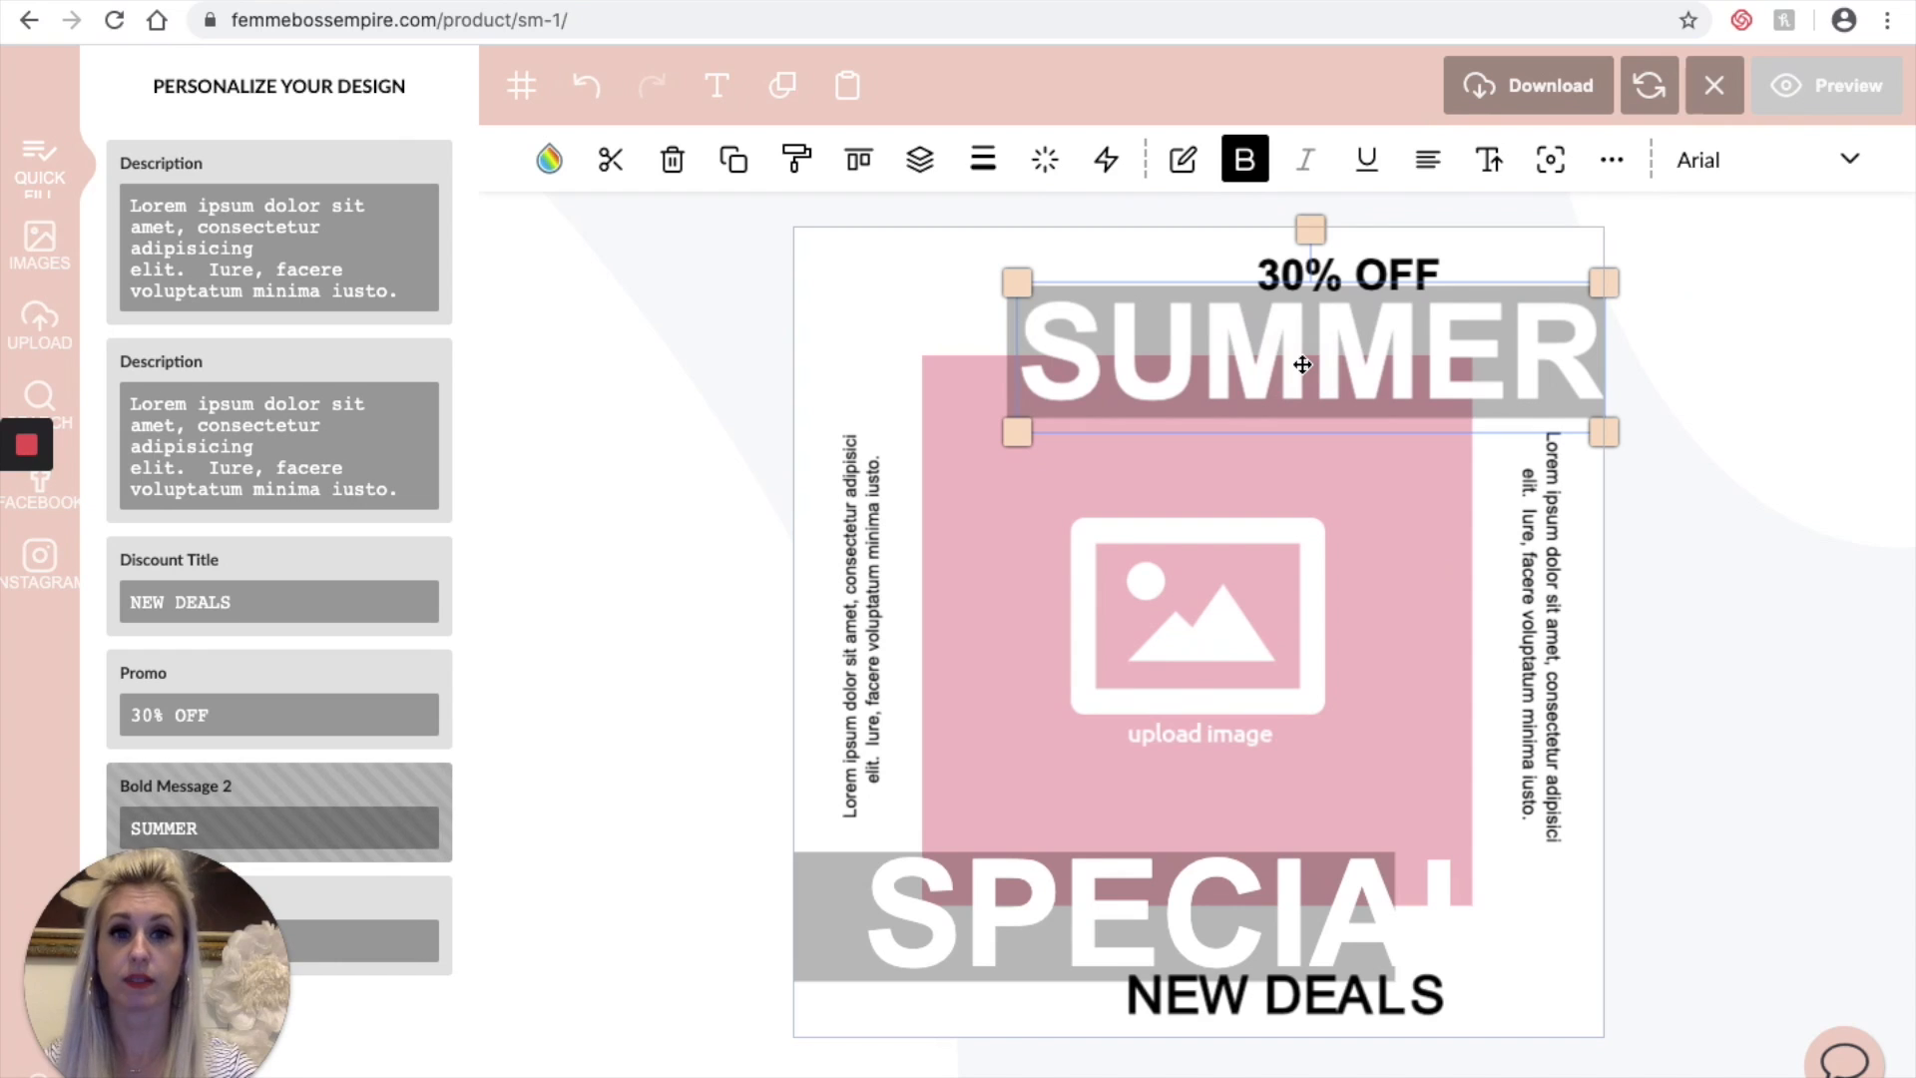
Step: Shrink the SPECIAL text and move it so the whole word fits inside the lower grey band
{"action": "left_click", "coordinate": [1284, 921]}
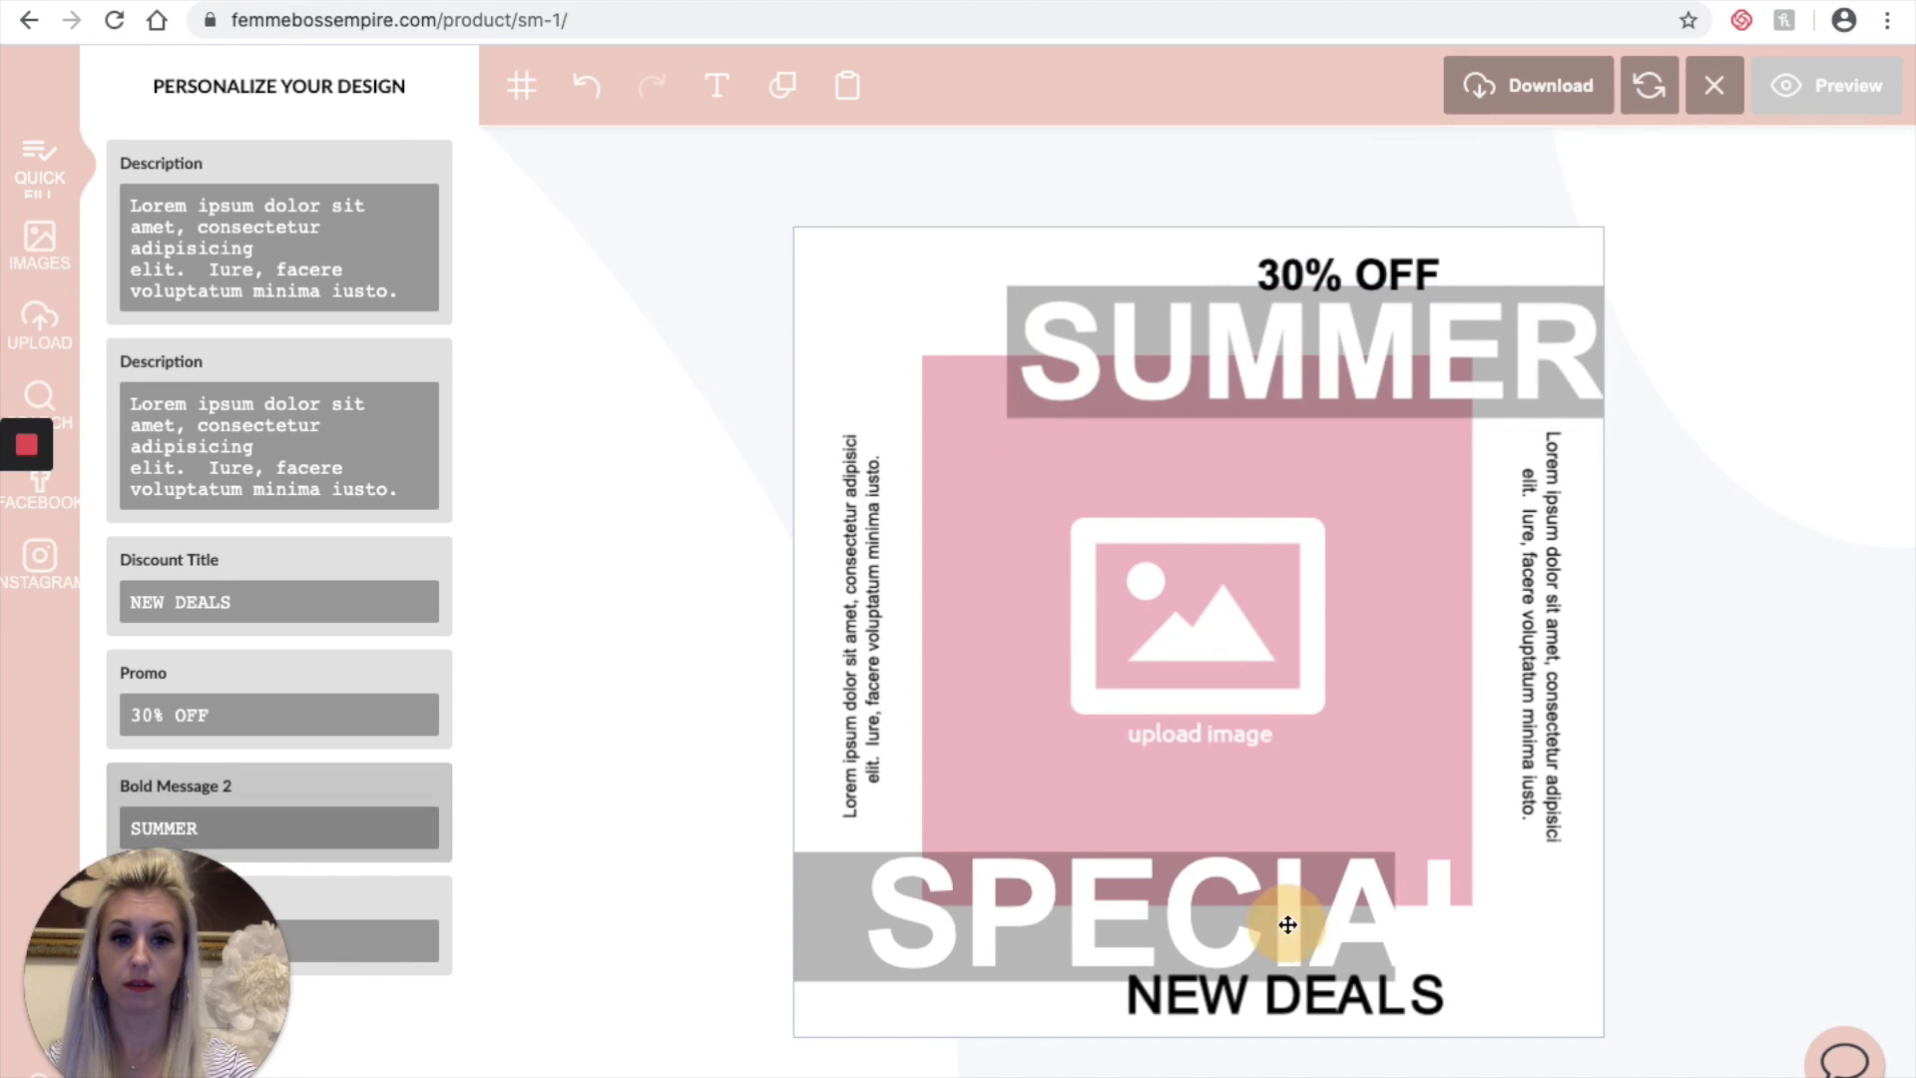
{"action": "left_click", "coordinate": [909, 904]}
{"action": "left_click_drag", "start_coordinate": [854, 837], "coordinate": [904, 846]}
{"action": "left_click_drag", "start_coordinate": [1138, 910], "coordinate": [1034, 911]}
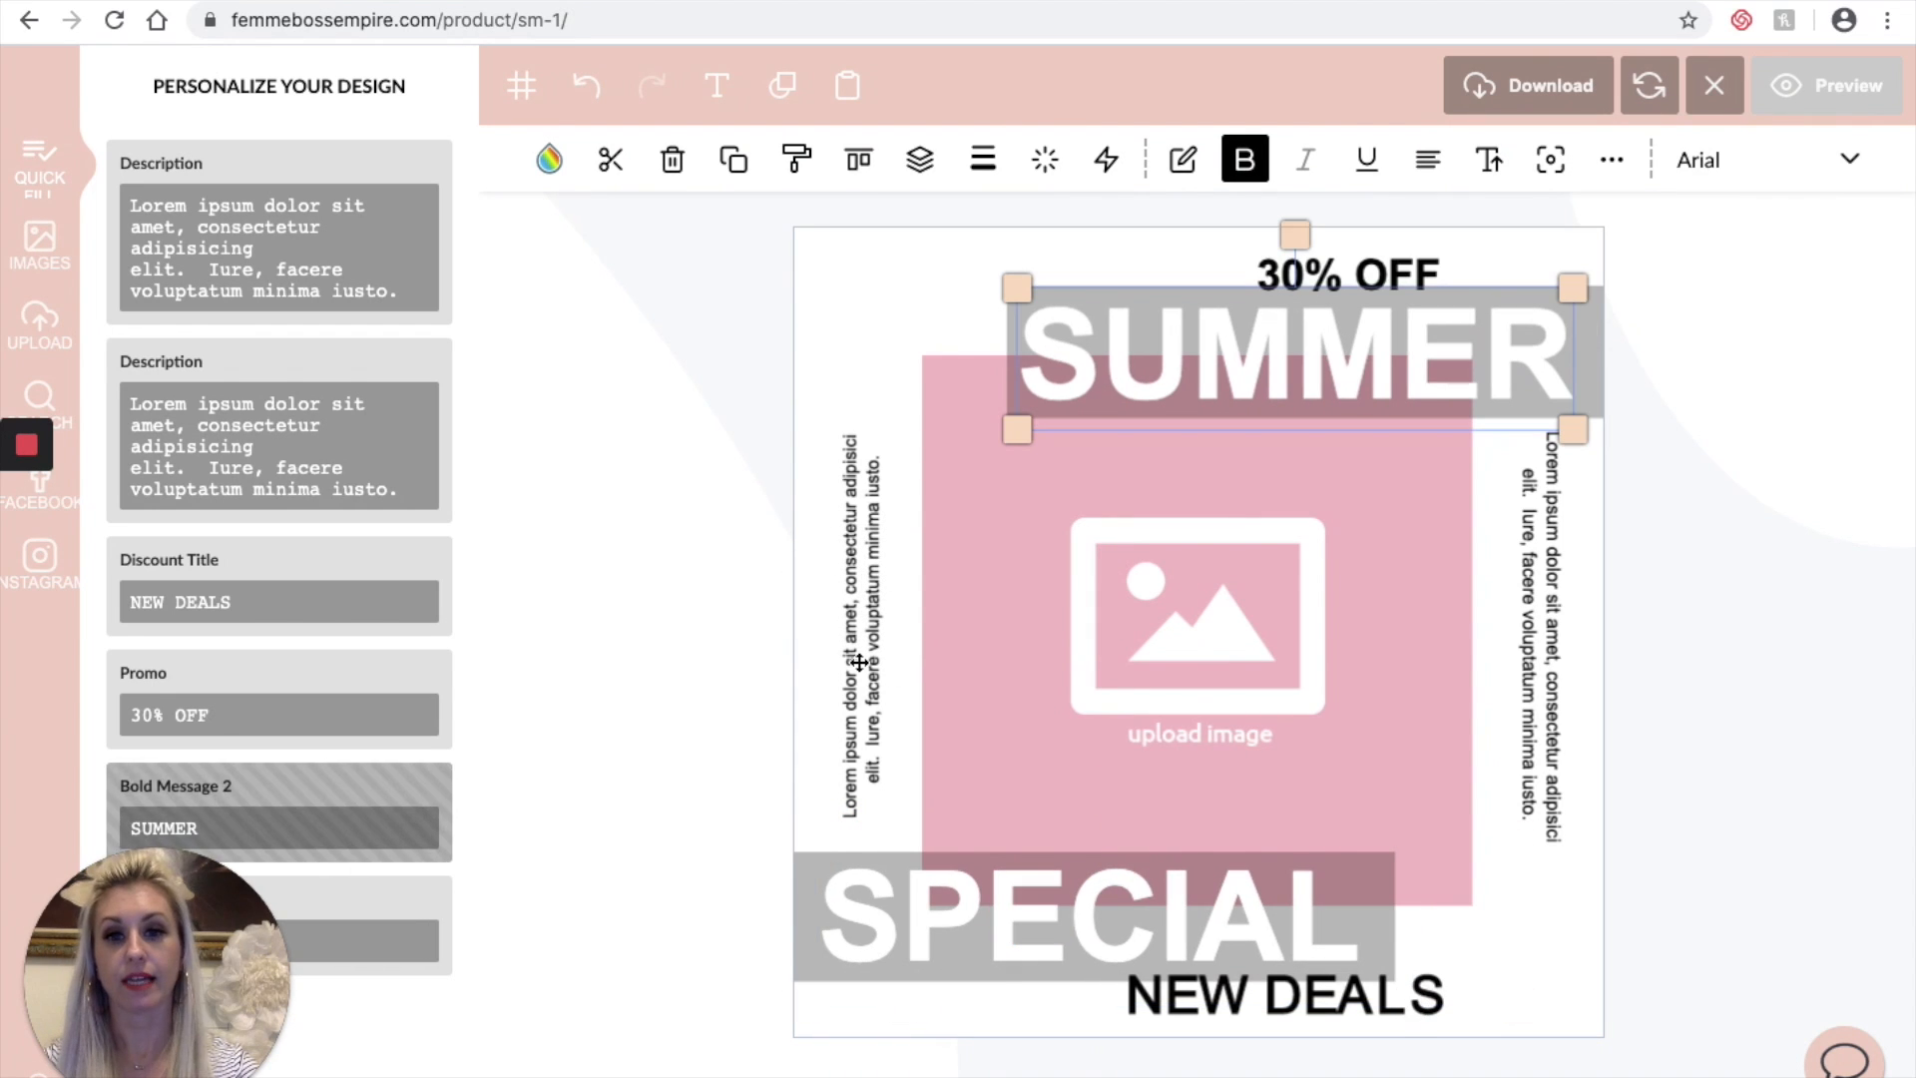
Step: Delete the placeholder text from the first Description
{"action": "left_click", "coordinate": [859, 666]}
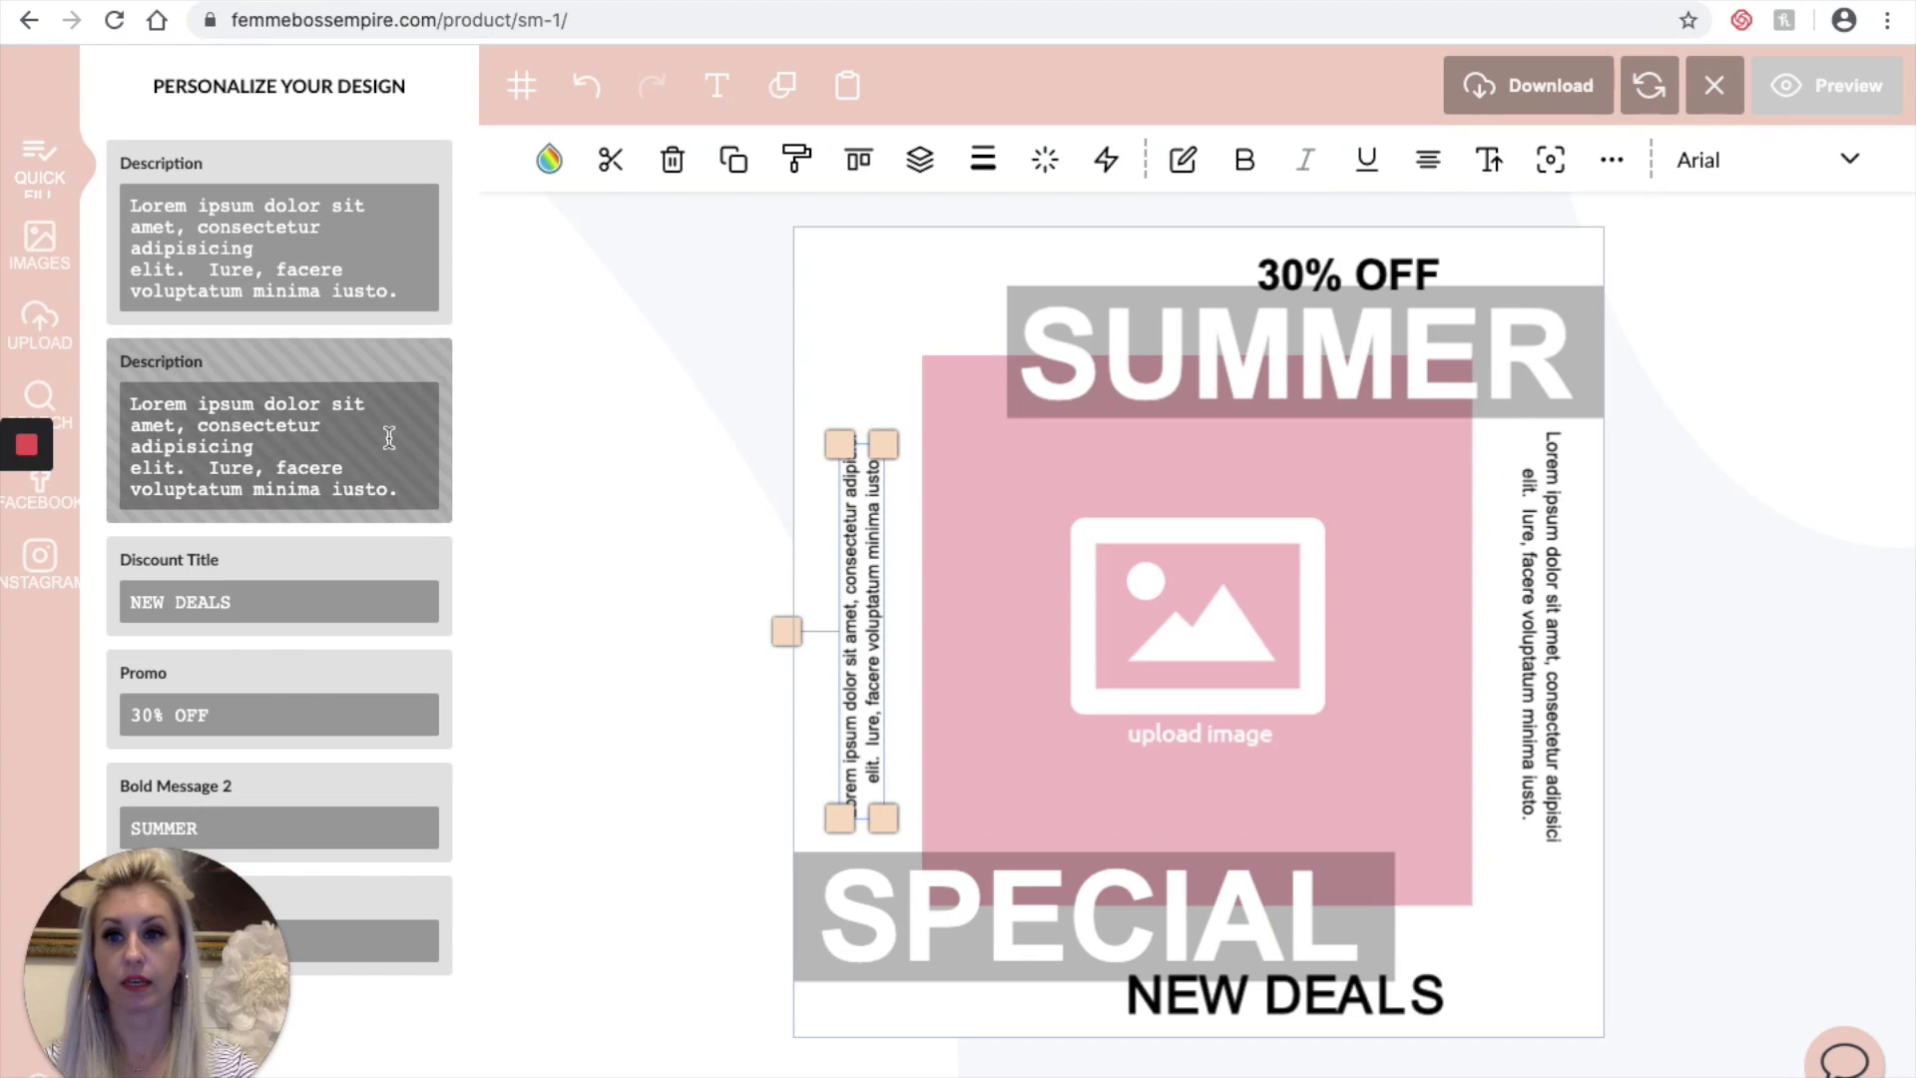
{"action": "left_click_drag", "start_coordinate": [396, 290], "coordinate": [115, 195]}
{"action": "key", "text": "BackSpace"}
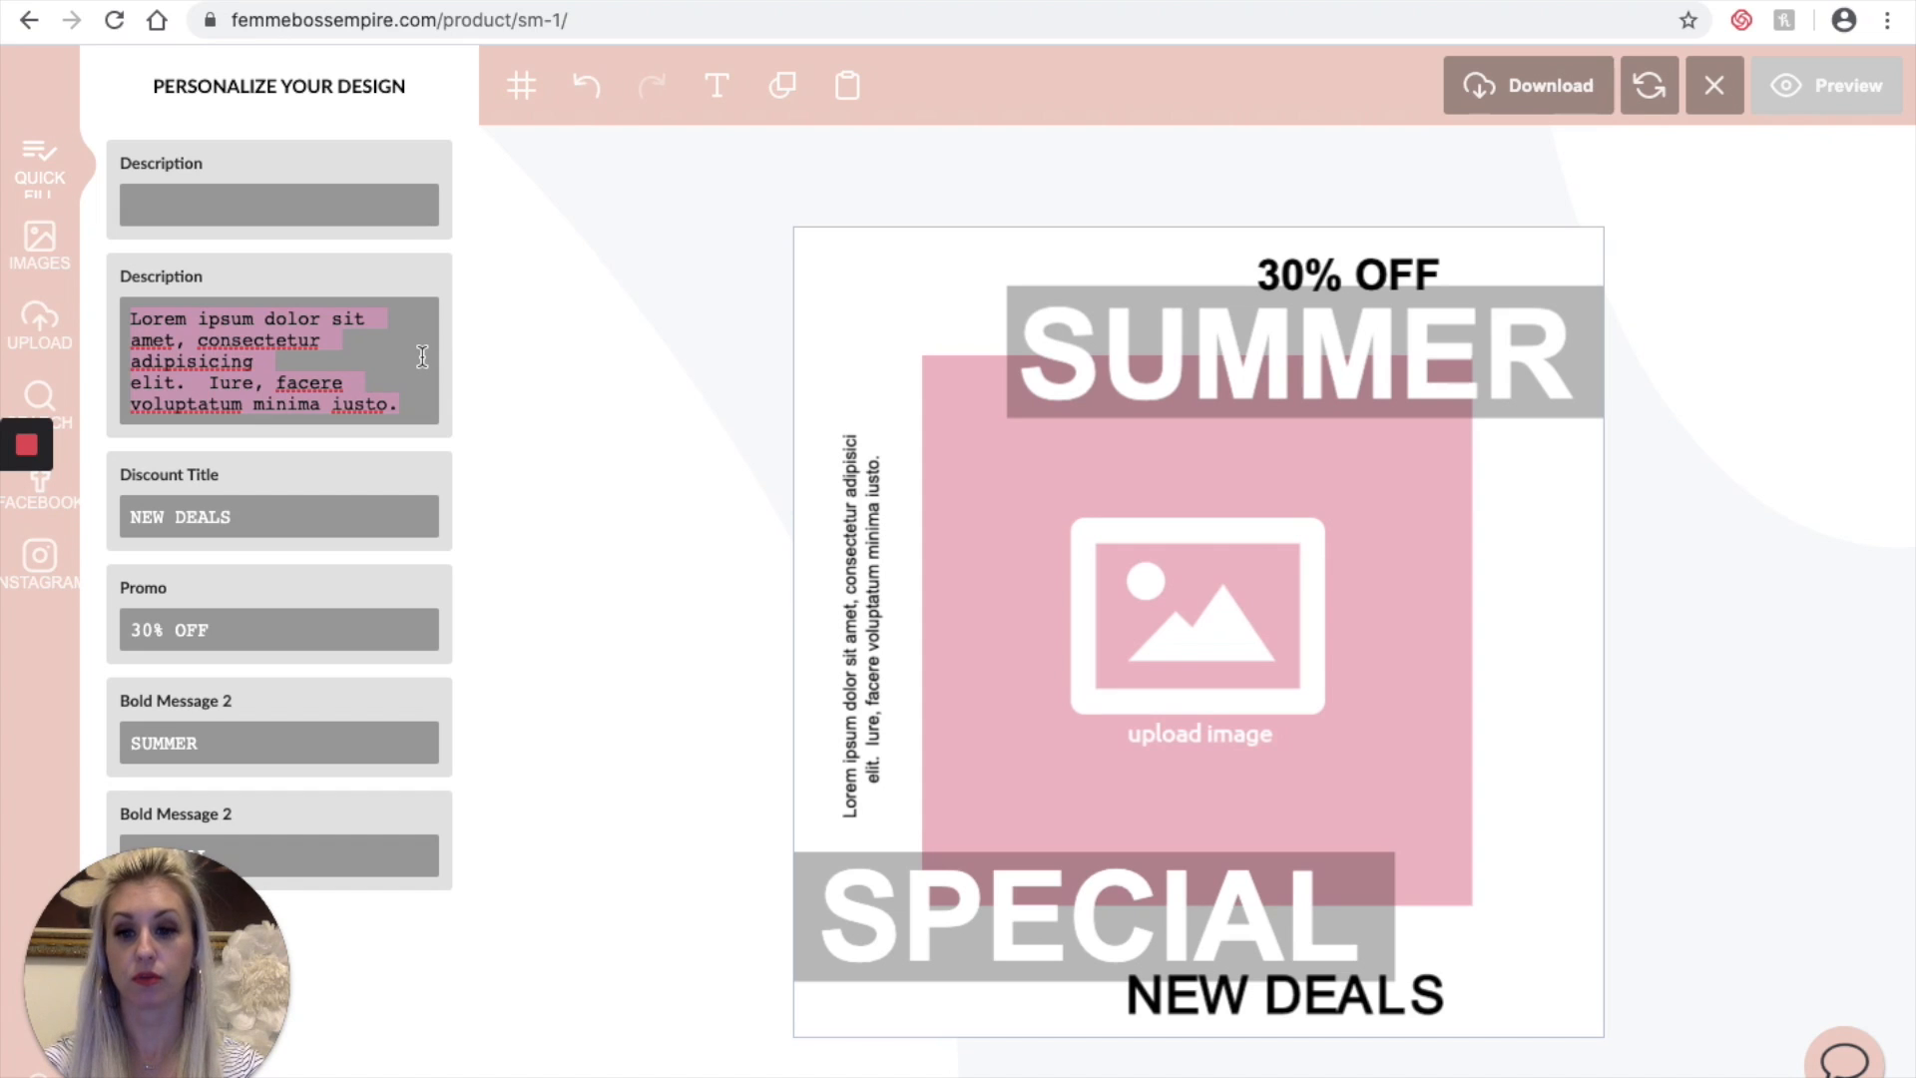
{"action": "left_click", "coordinate": [349, 365]}
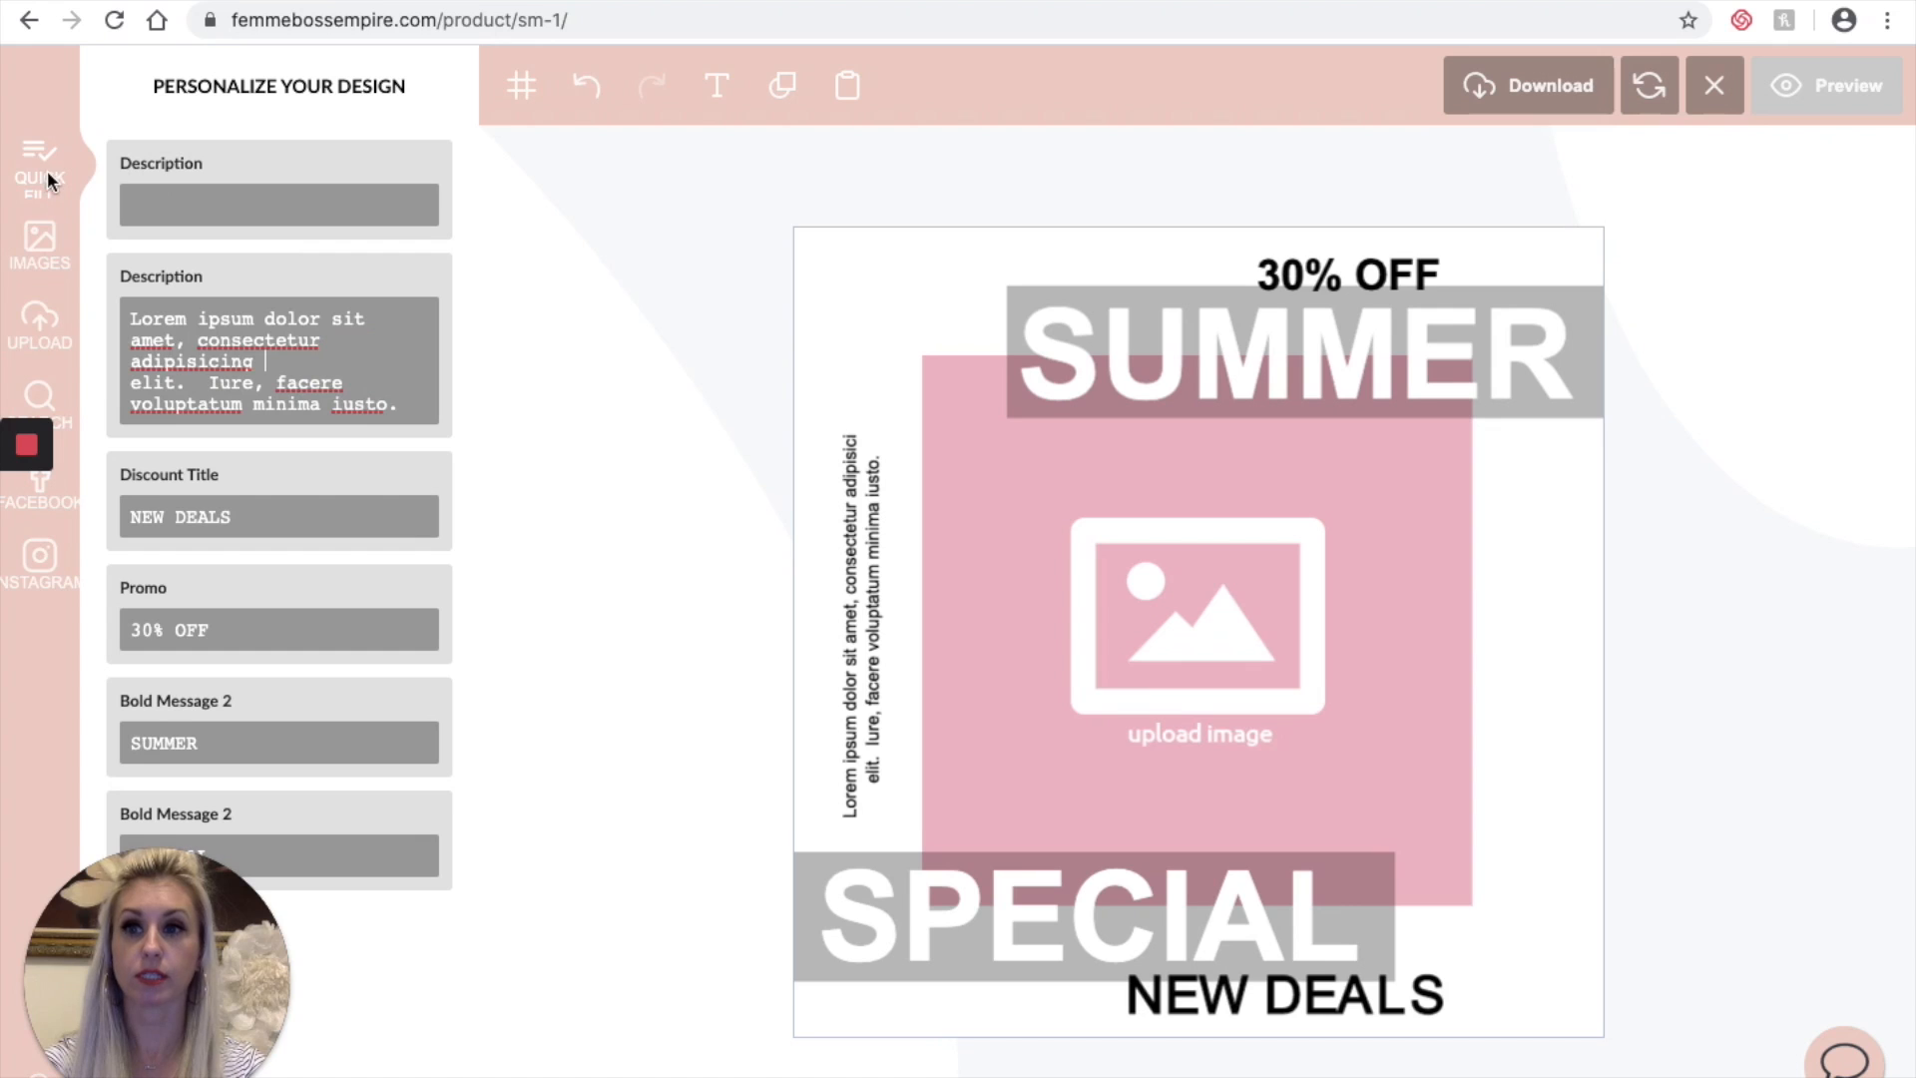
{"action": "left_click", "coordinate": [52, 258]}
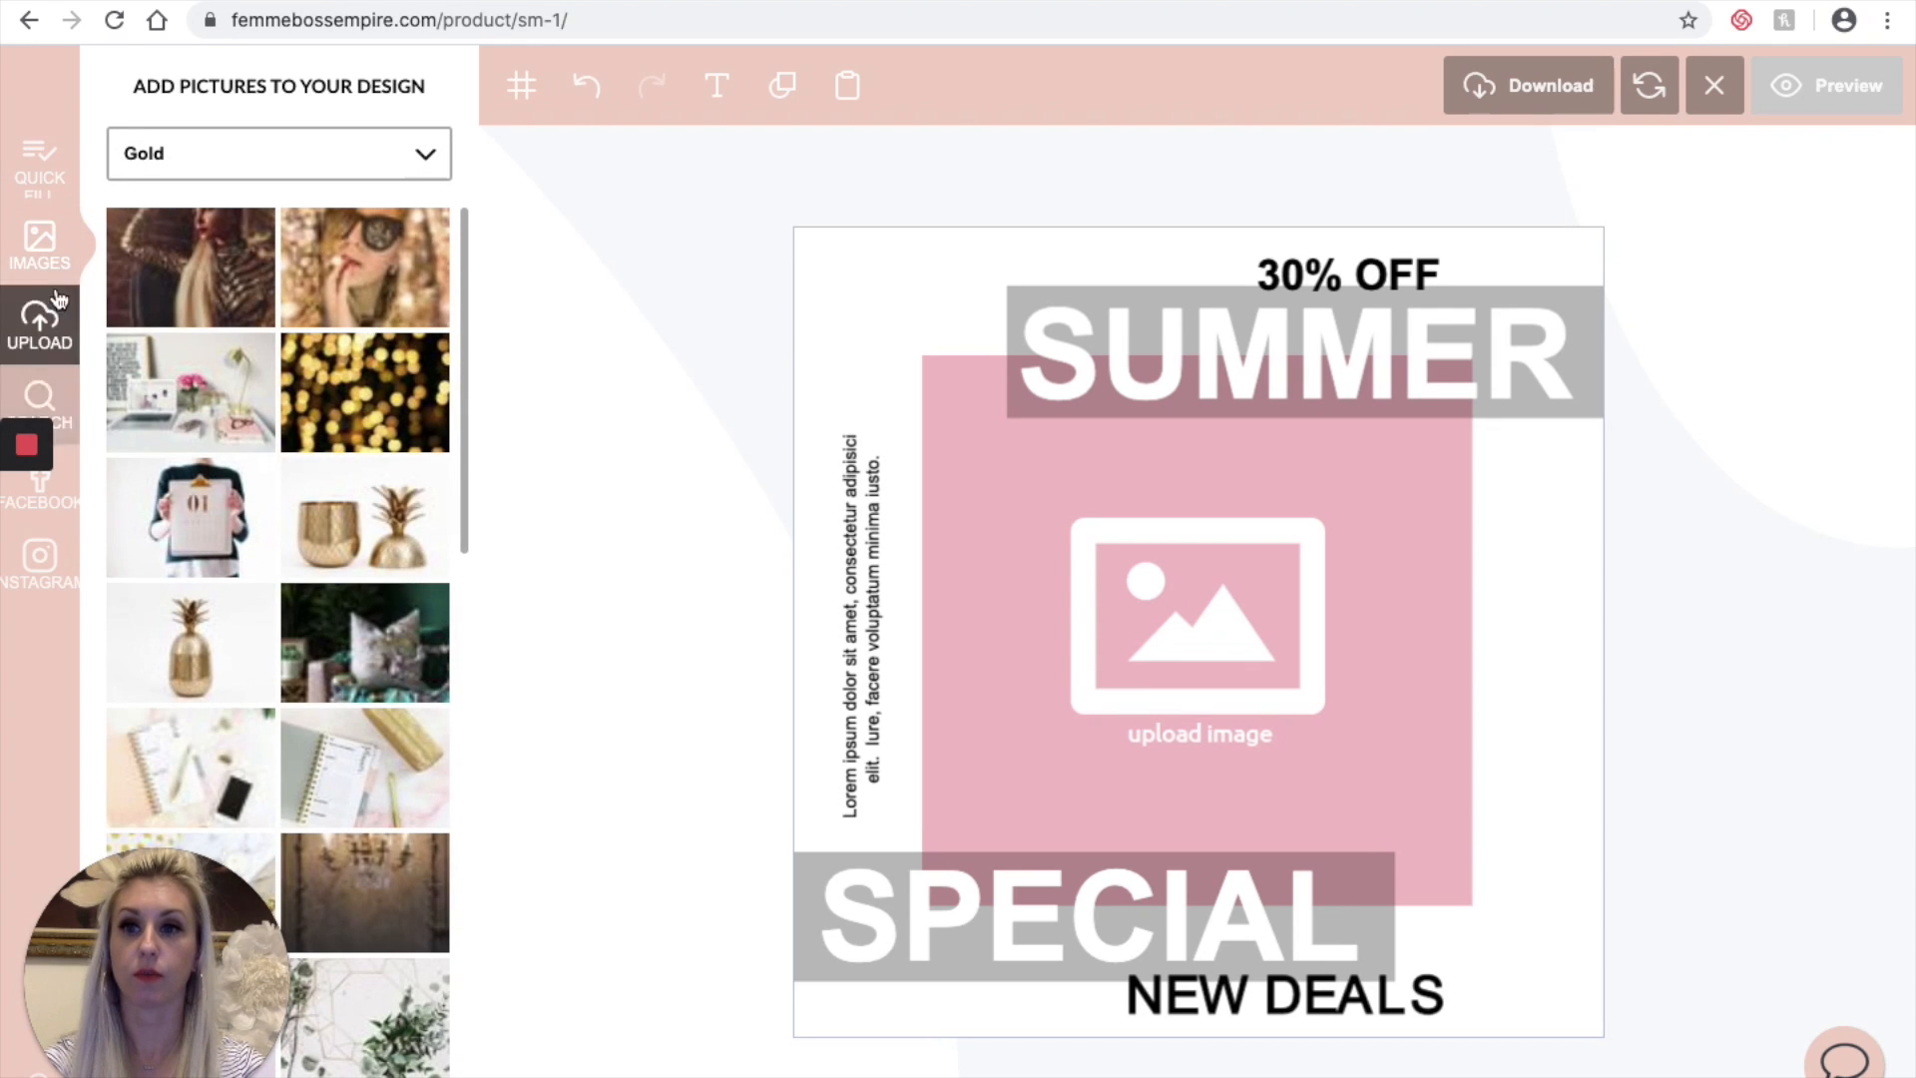
{"action": "left_click", "coordinate": [42, 172]}
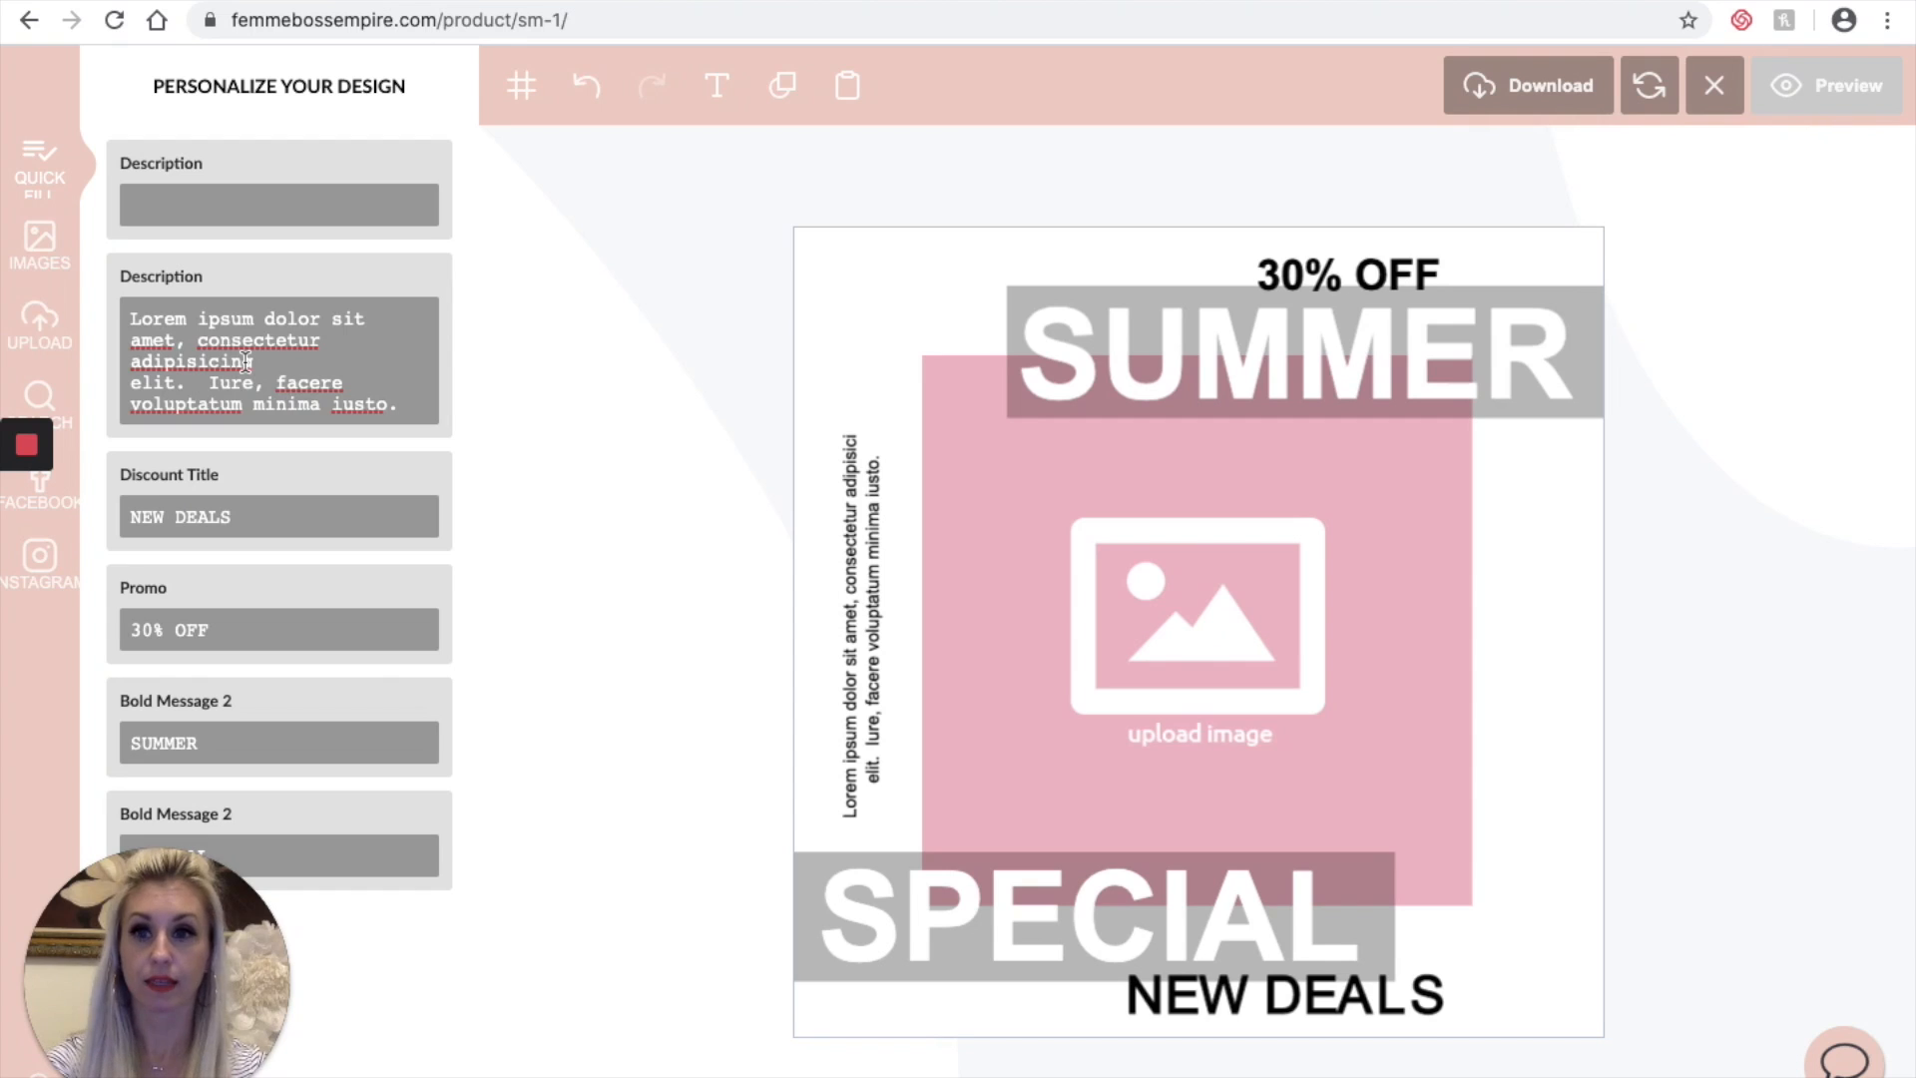
Step: Replace the second Description's placeholder text with "ALL NATURAL INGREDIENTS"
{"action": "triple_click", "coordinate": [279, 369]}
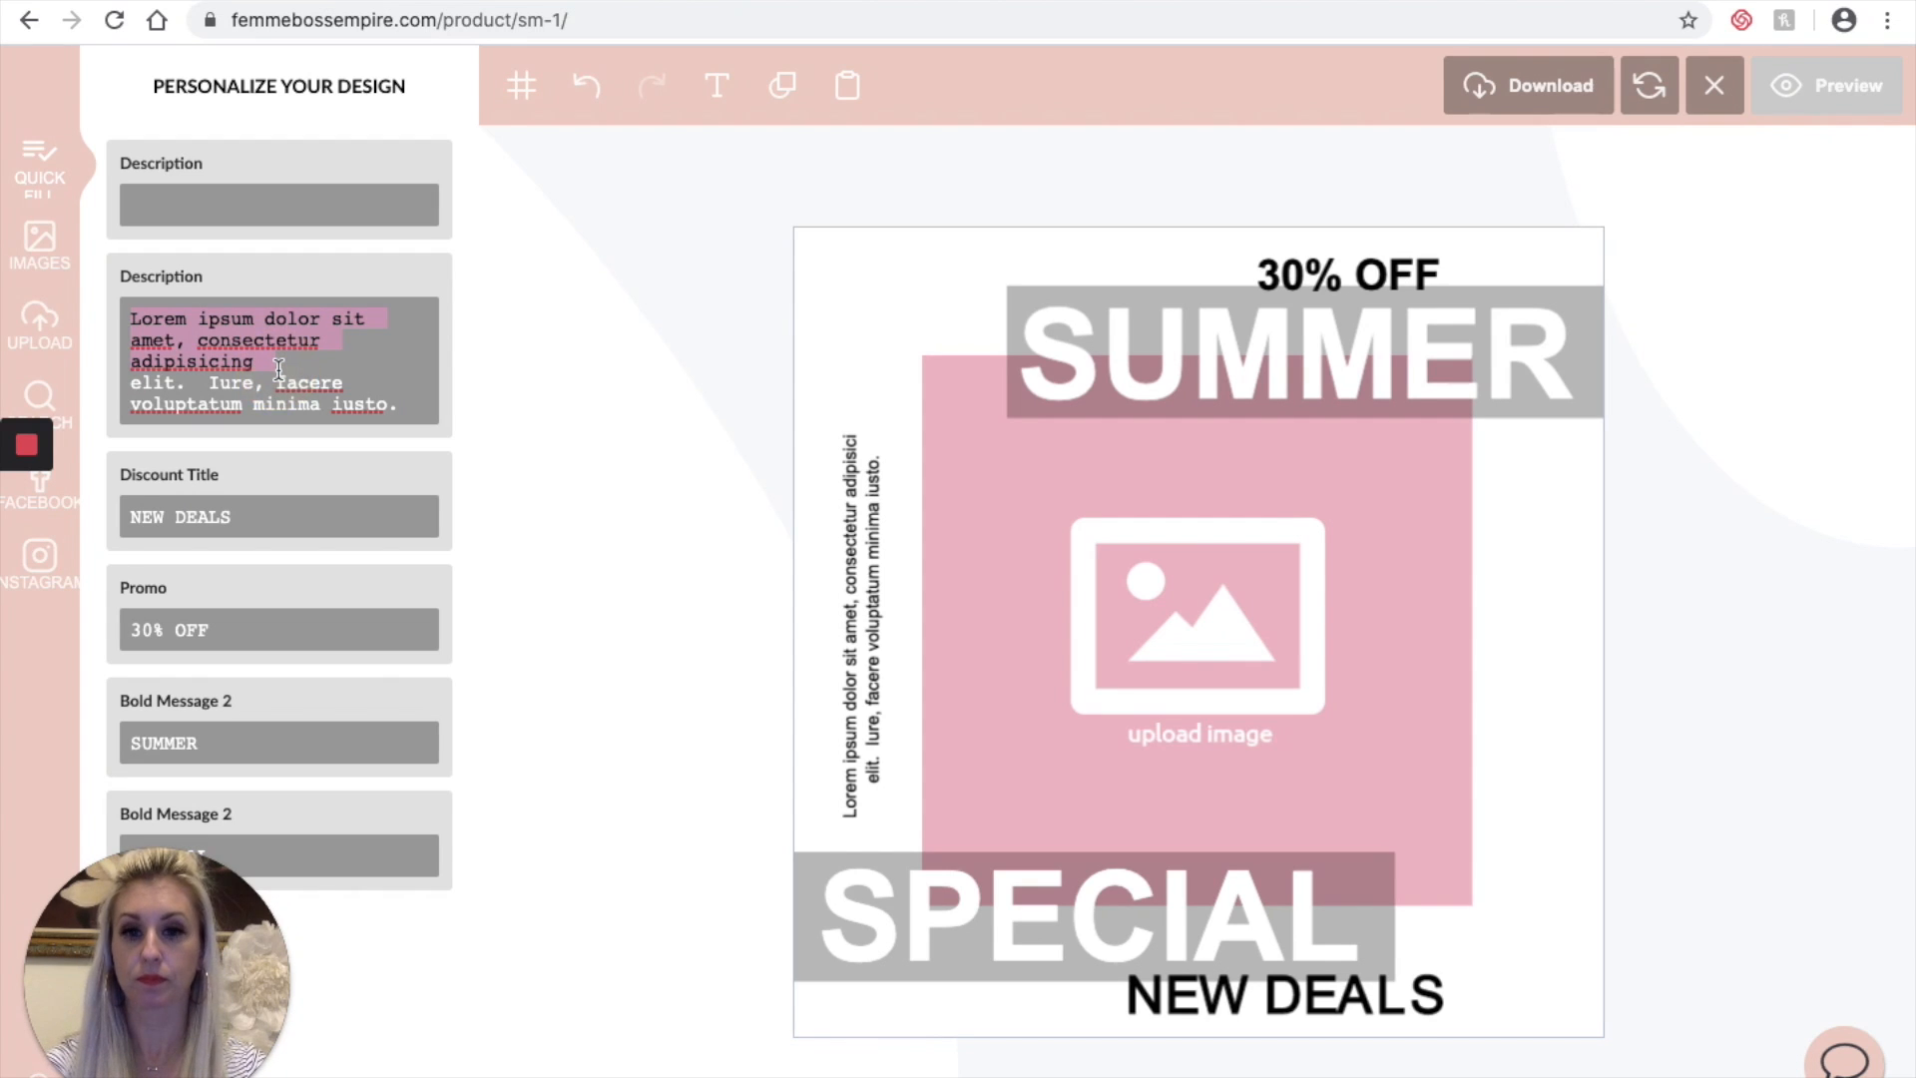
{"action": "key", "text": "ctrl+a"}
{"action": "type", "text": "AL"}
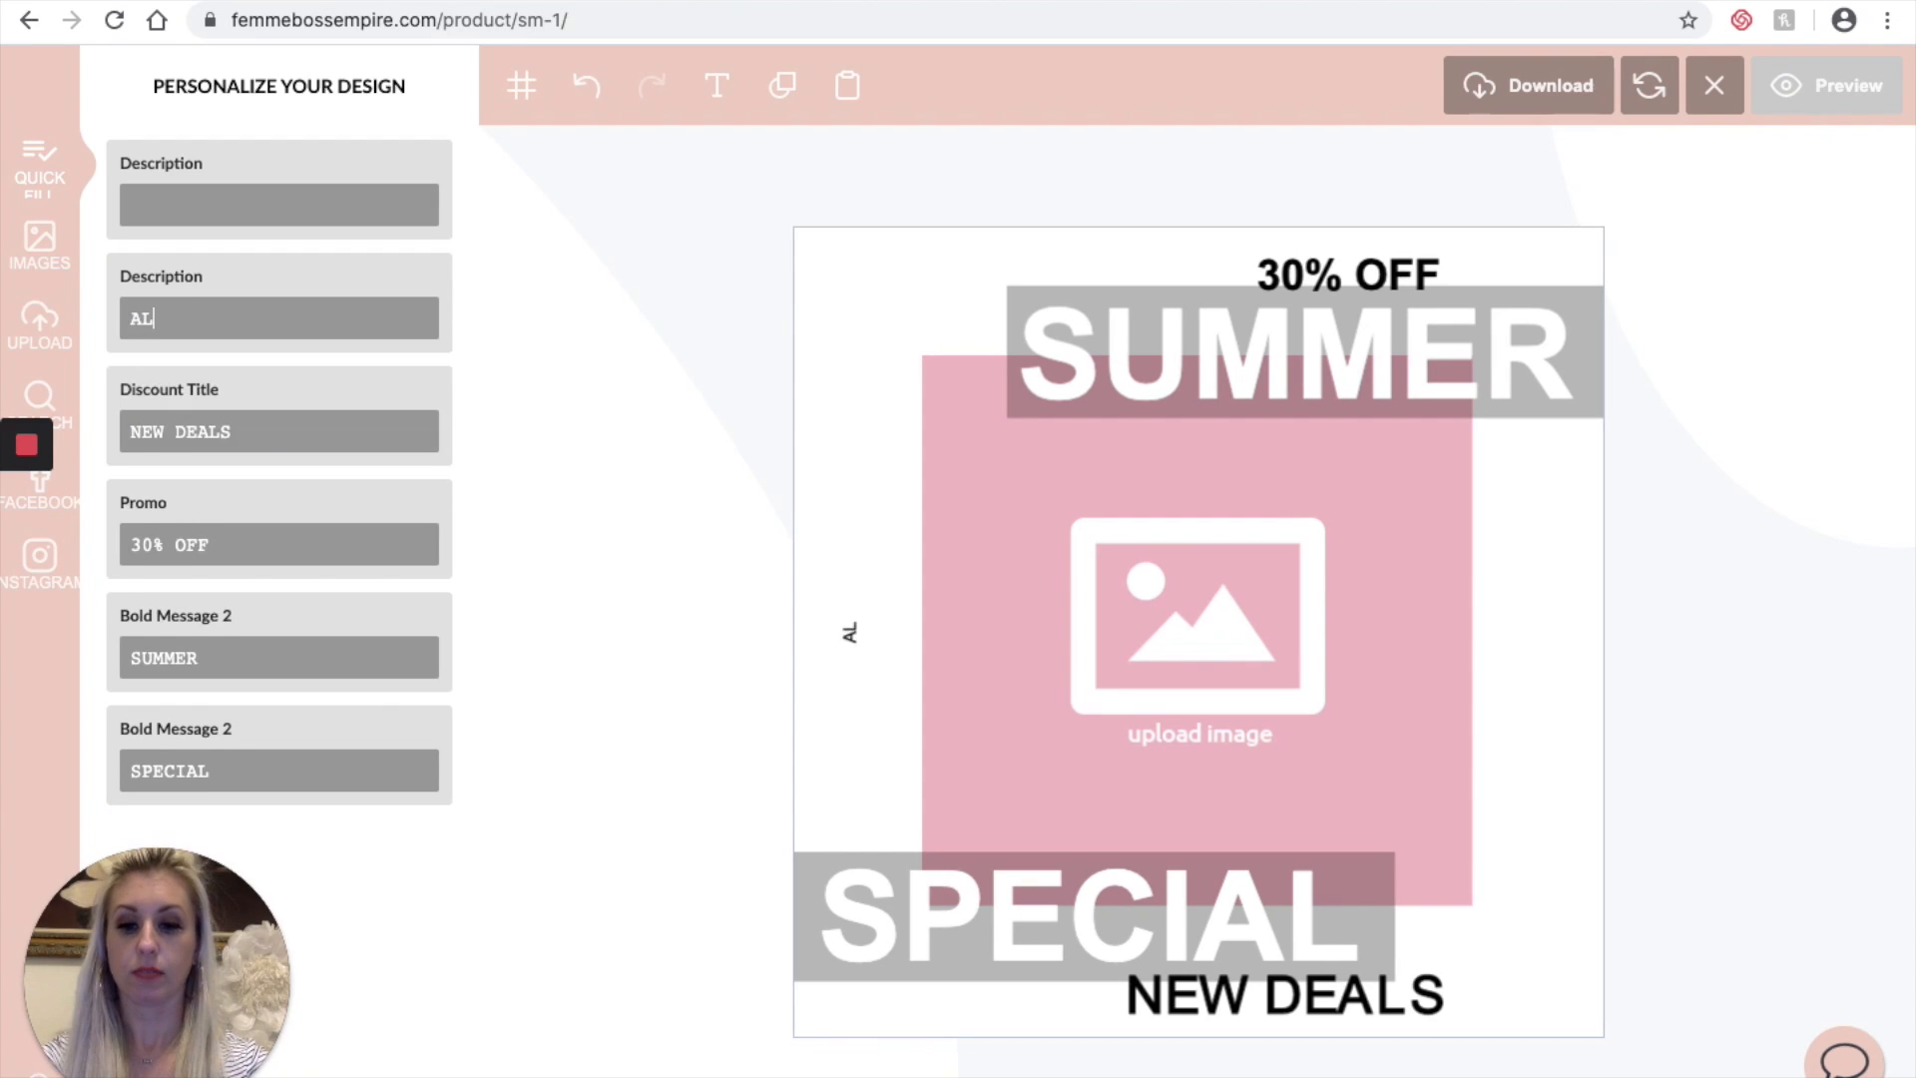
{"action": "type", "text": "L NATURAL INGRED"}
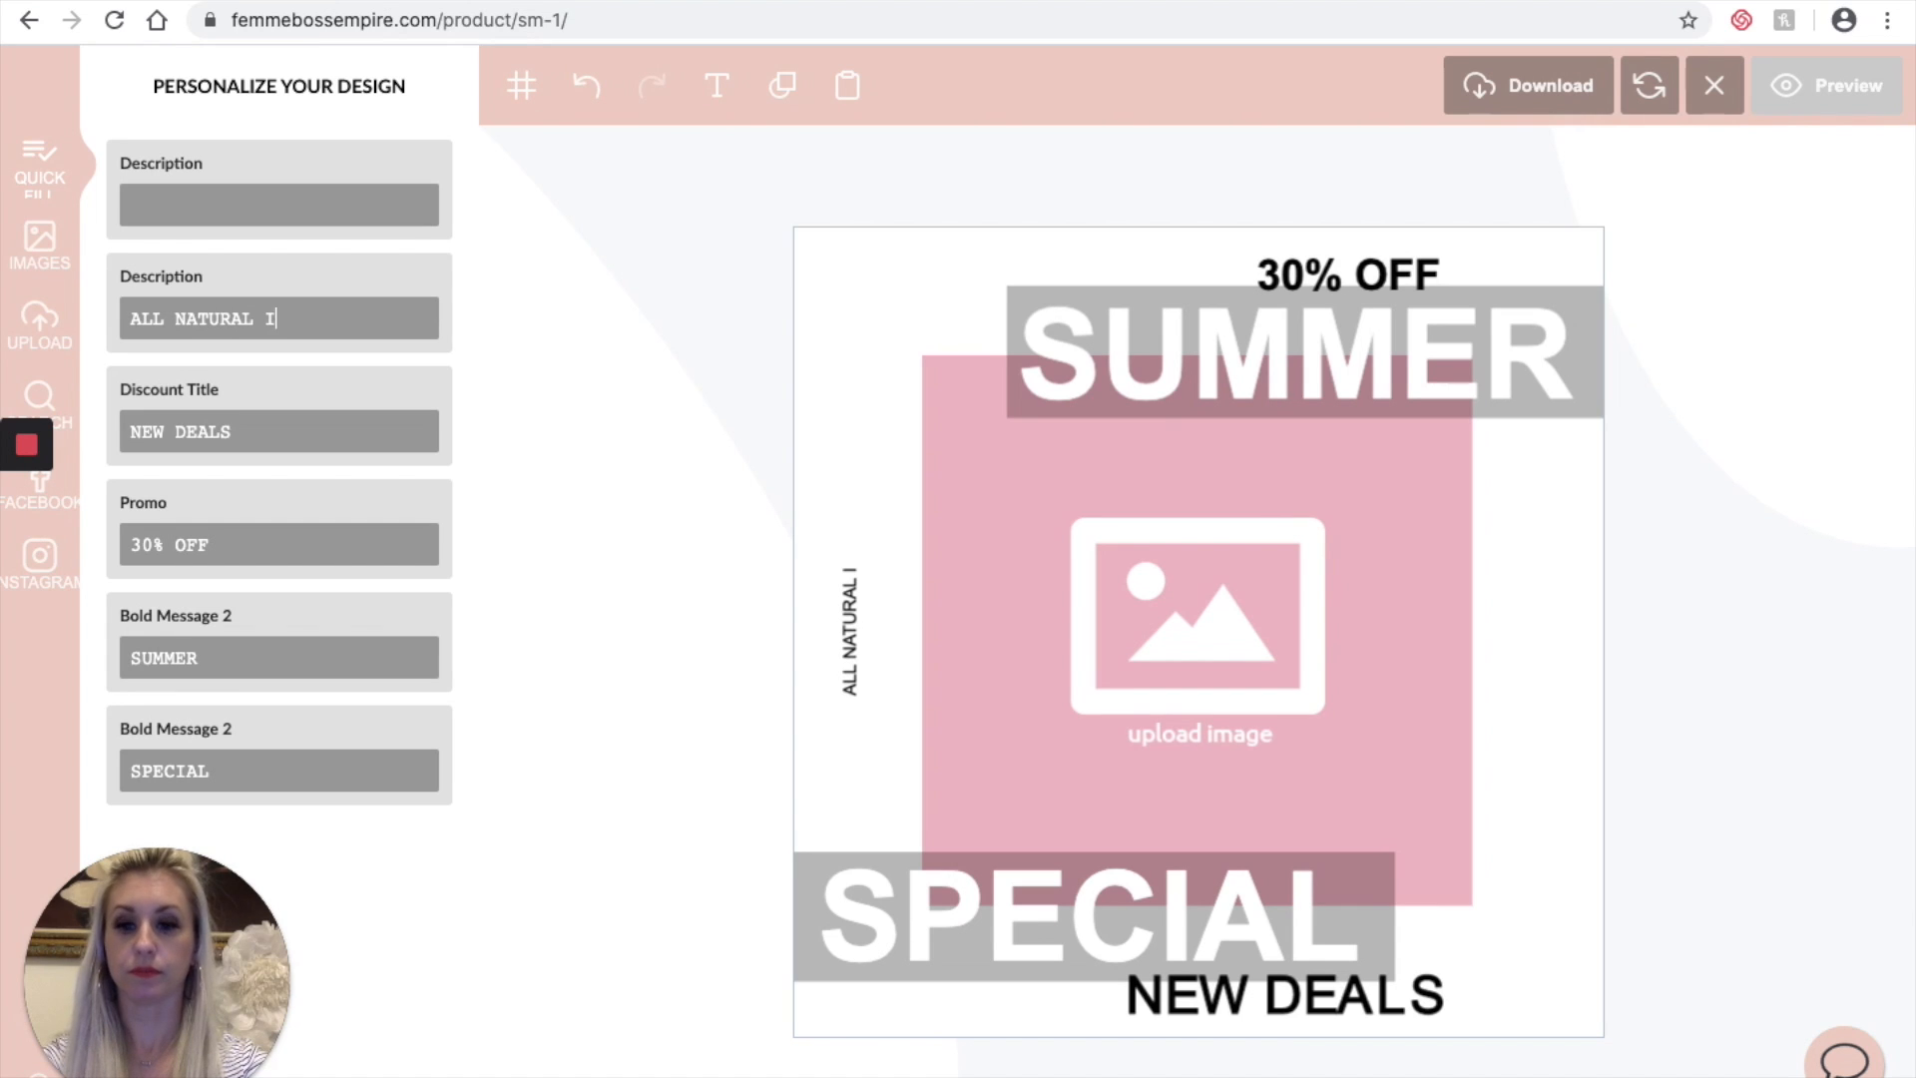
{"action": "type", "text": "S"}
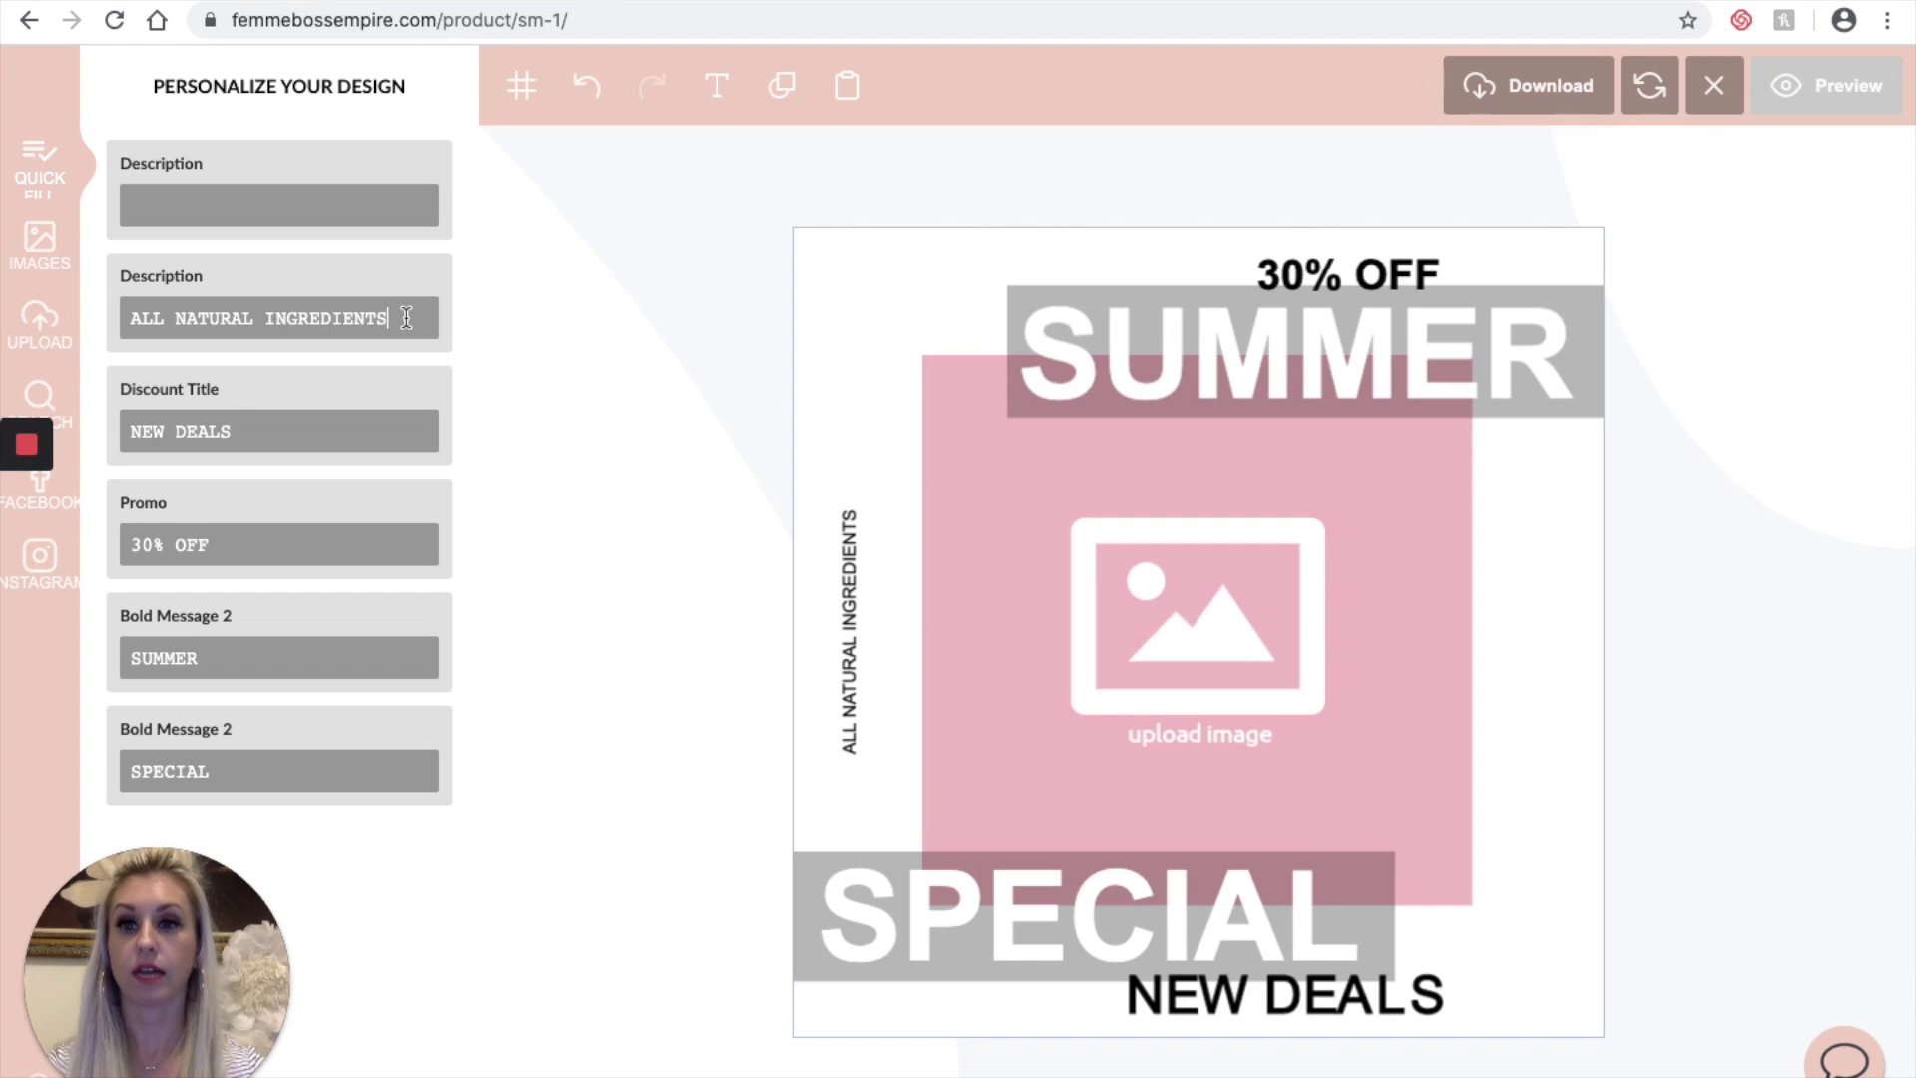
Step: Set the second Description to "All natural ingredients! Take advantage of this sale!" and the first to "June 1- June 5 ONLY"
{"action": "key", "text": "ctrl+a"}
{"action": "type", "text": "All natural ingredients! Take advantage of this sale!"}
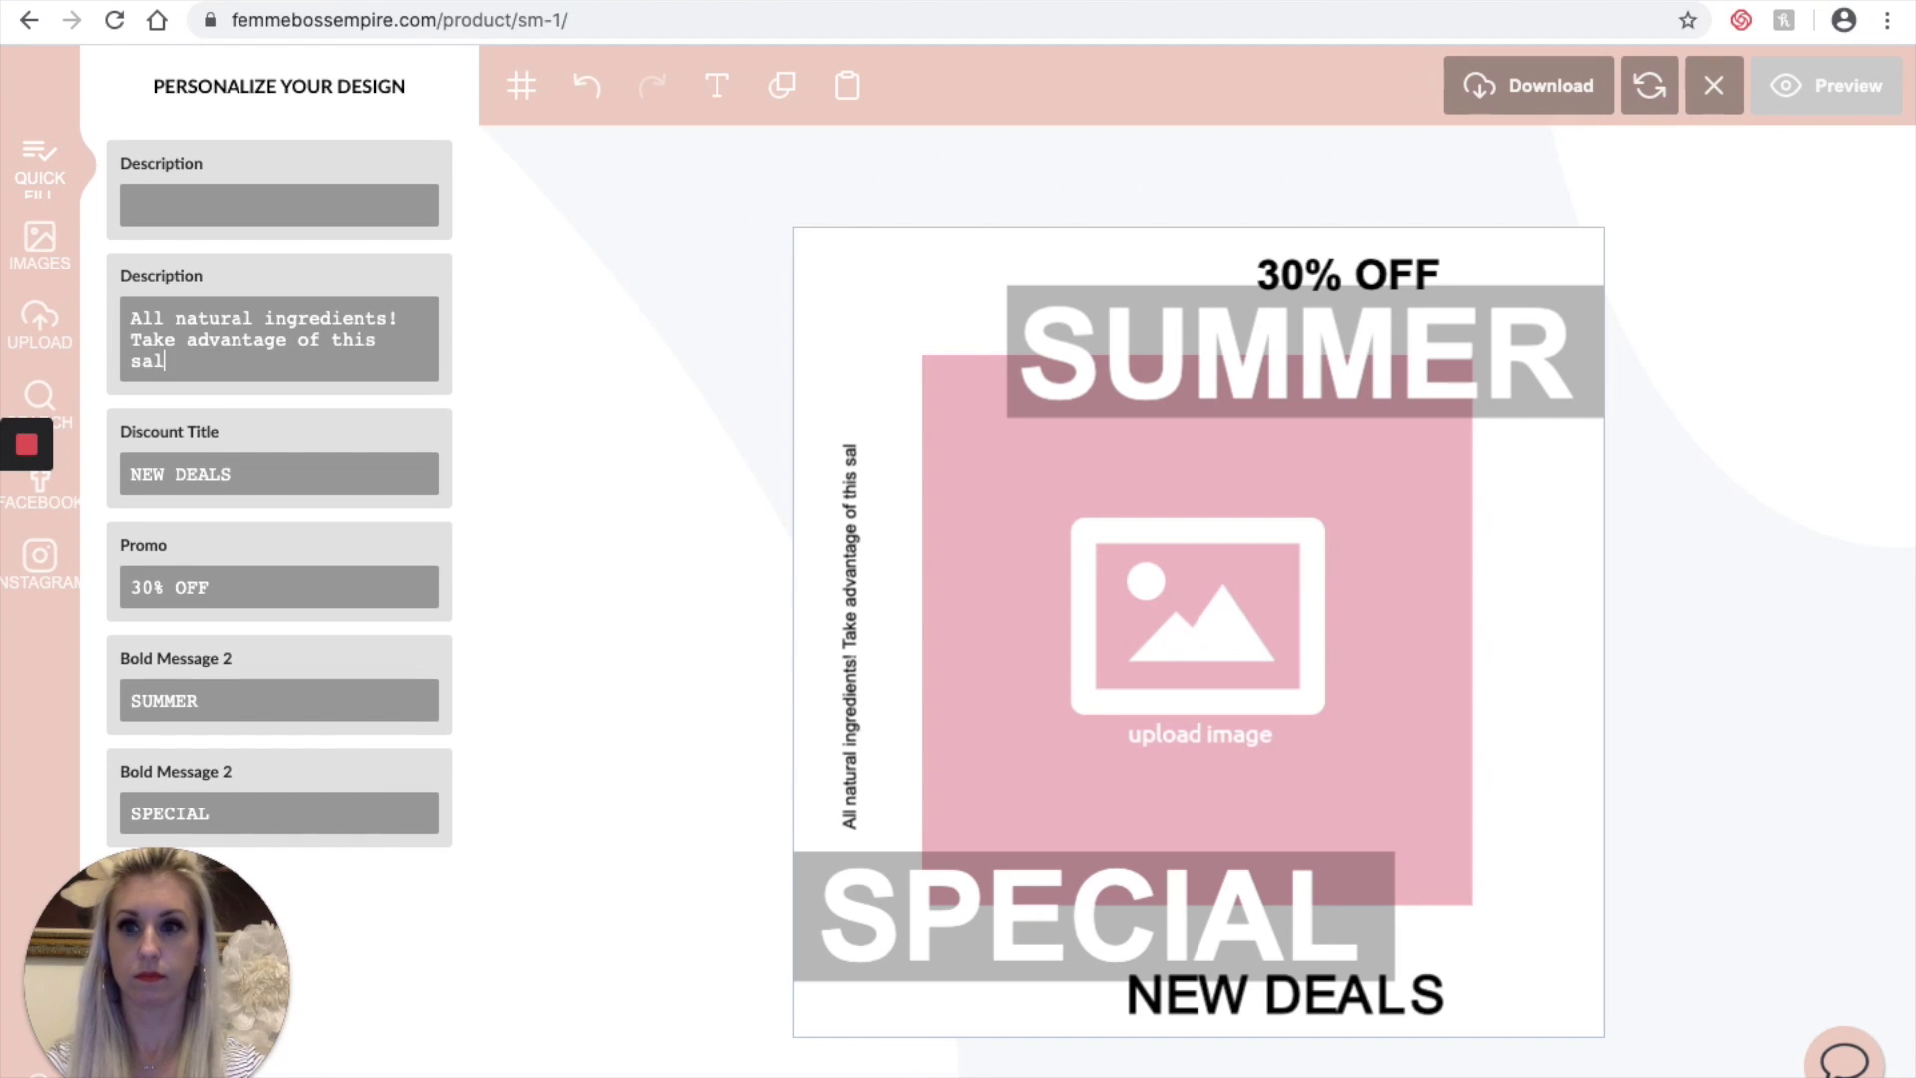
{"action": "left_click", "coordinate": [307, 209]}
{"action": "type", "text": "June 1- June 5 ONLY"}
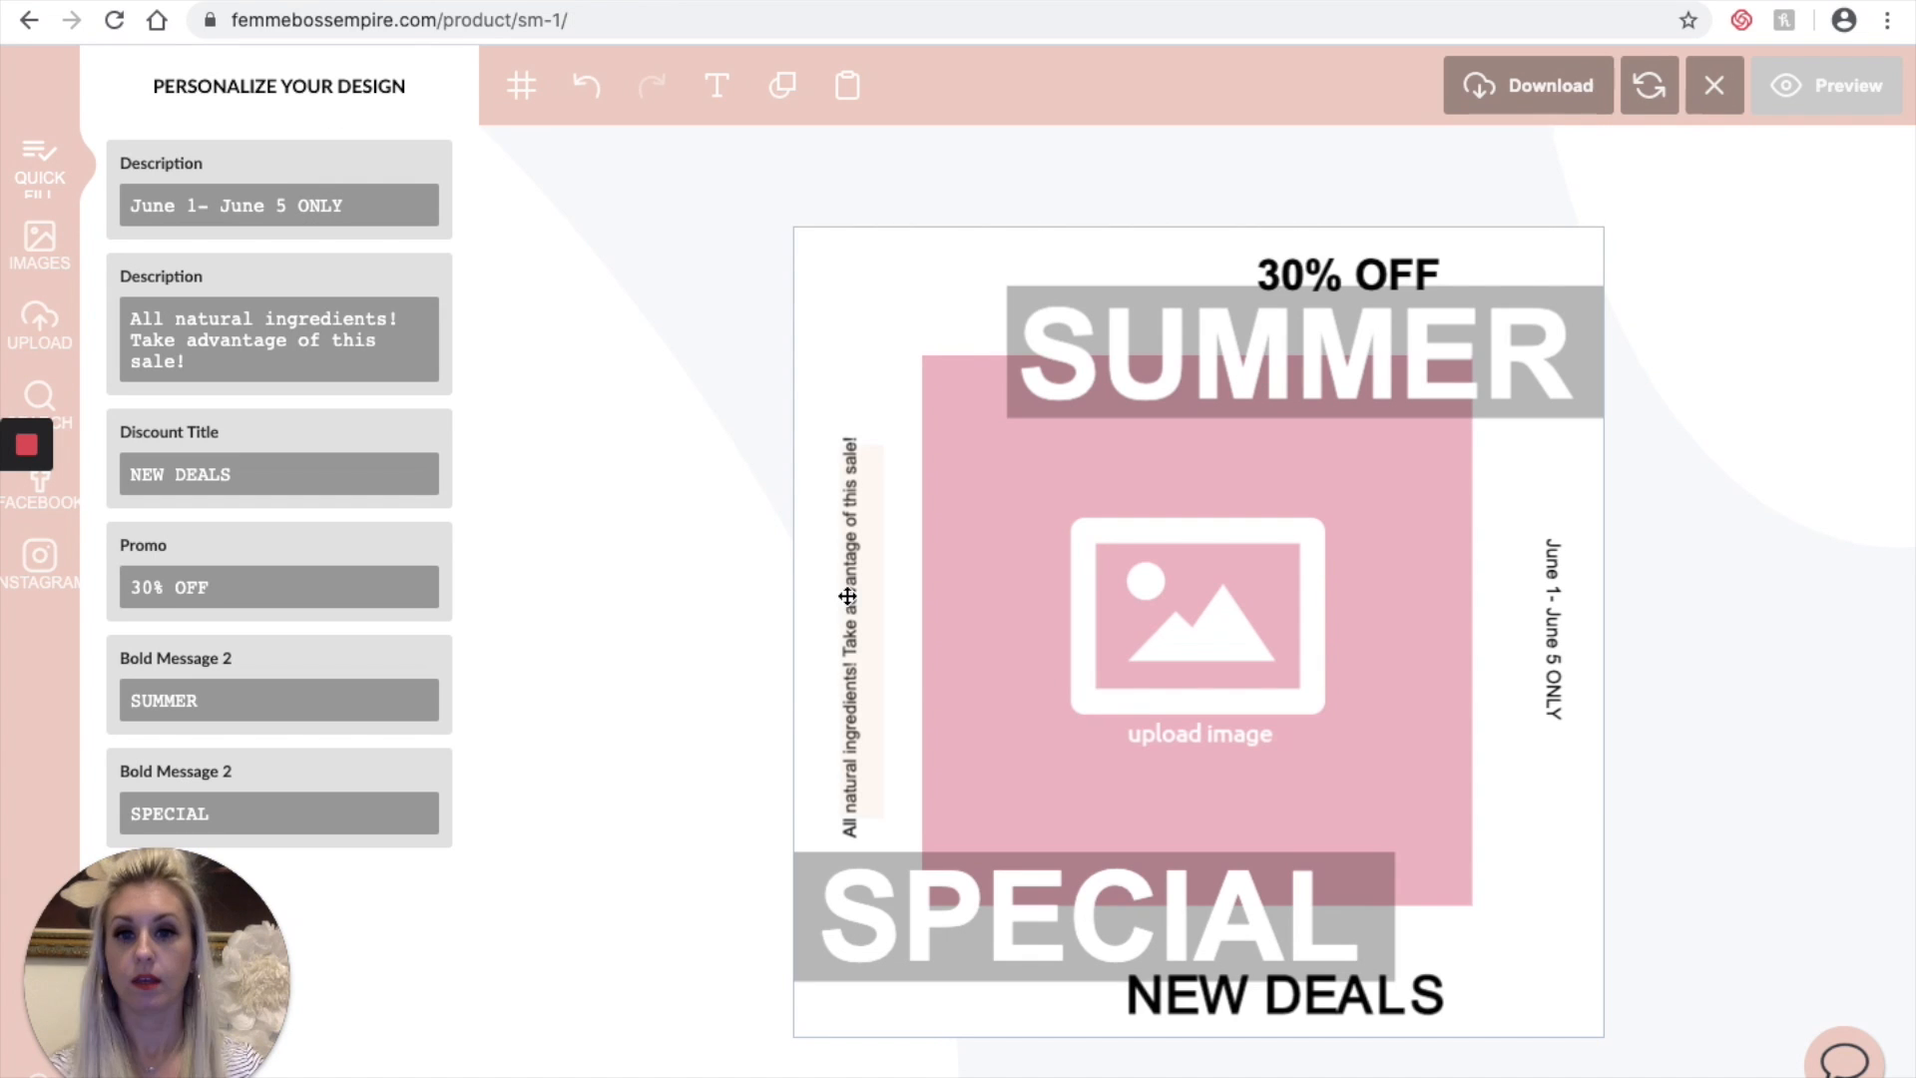
Step: Enlarge the "All natural ingredients!" text, turn on text wrapping and resize its box so it reads on two lines beside the image placeholder
{"action": "left_click", "coordinate": [847, 596]}
{"action": "left_click_drag", "start_coordinate": [848, 591], "coordinate": [847, 550]}
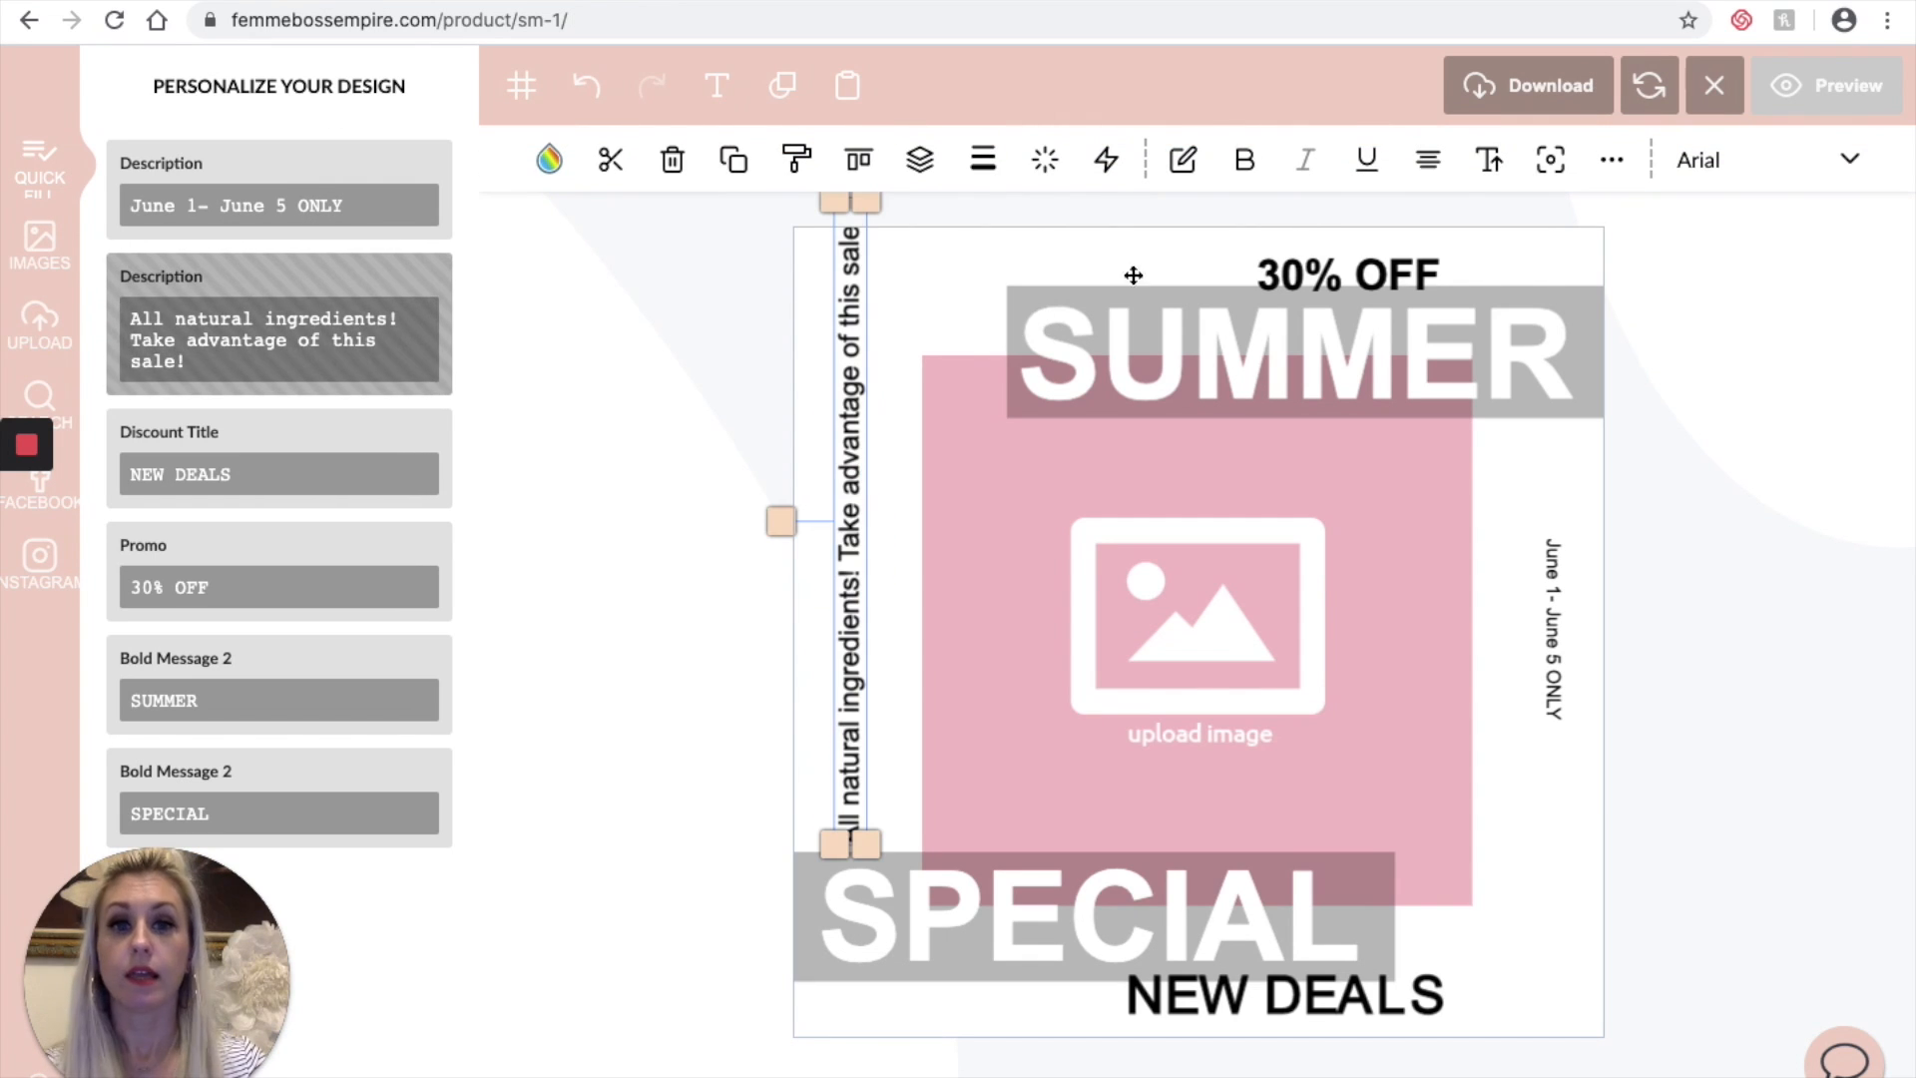
{"action": "left_click", "coordinate": [1560, 165]}
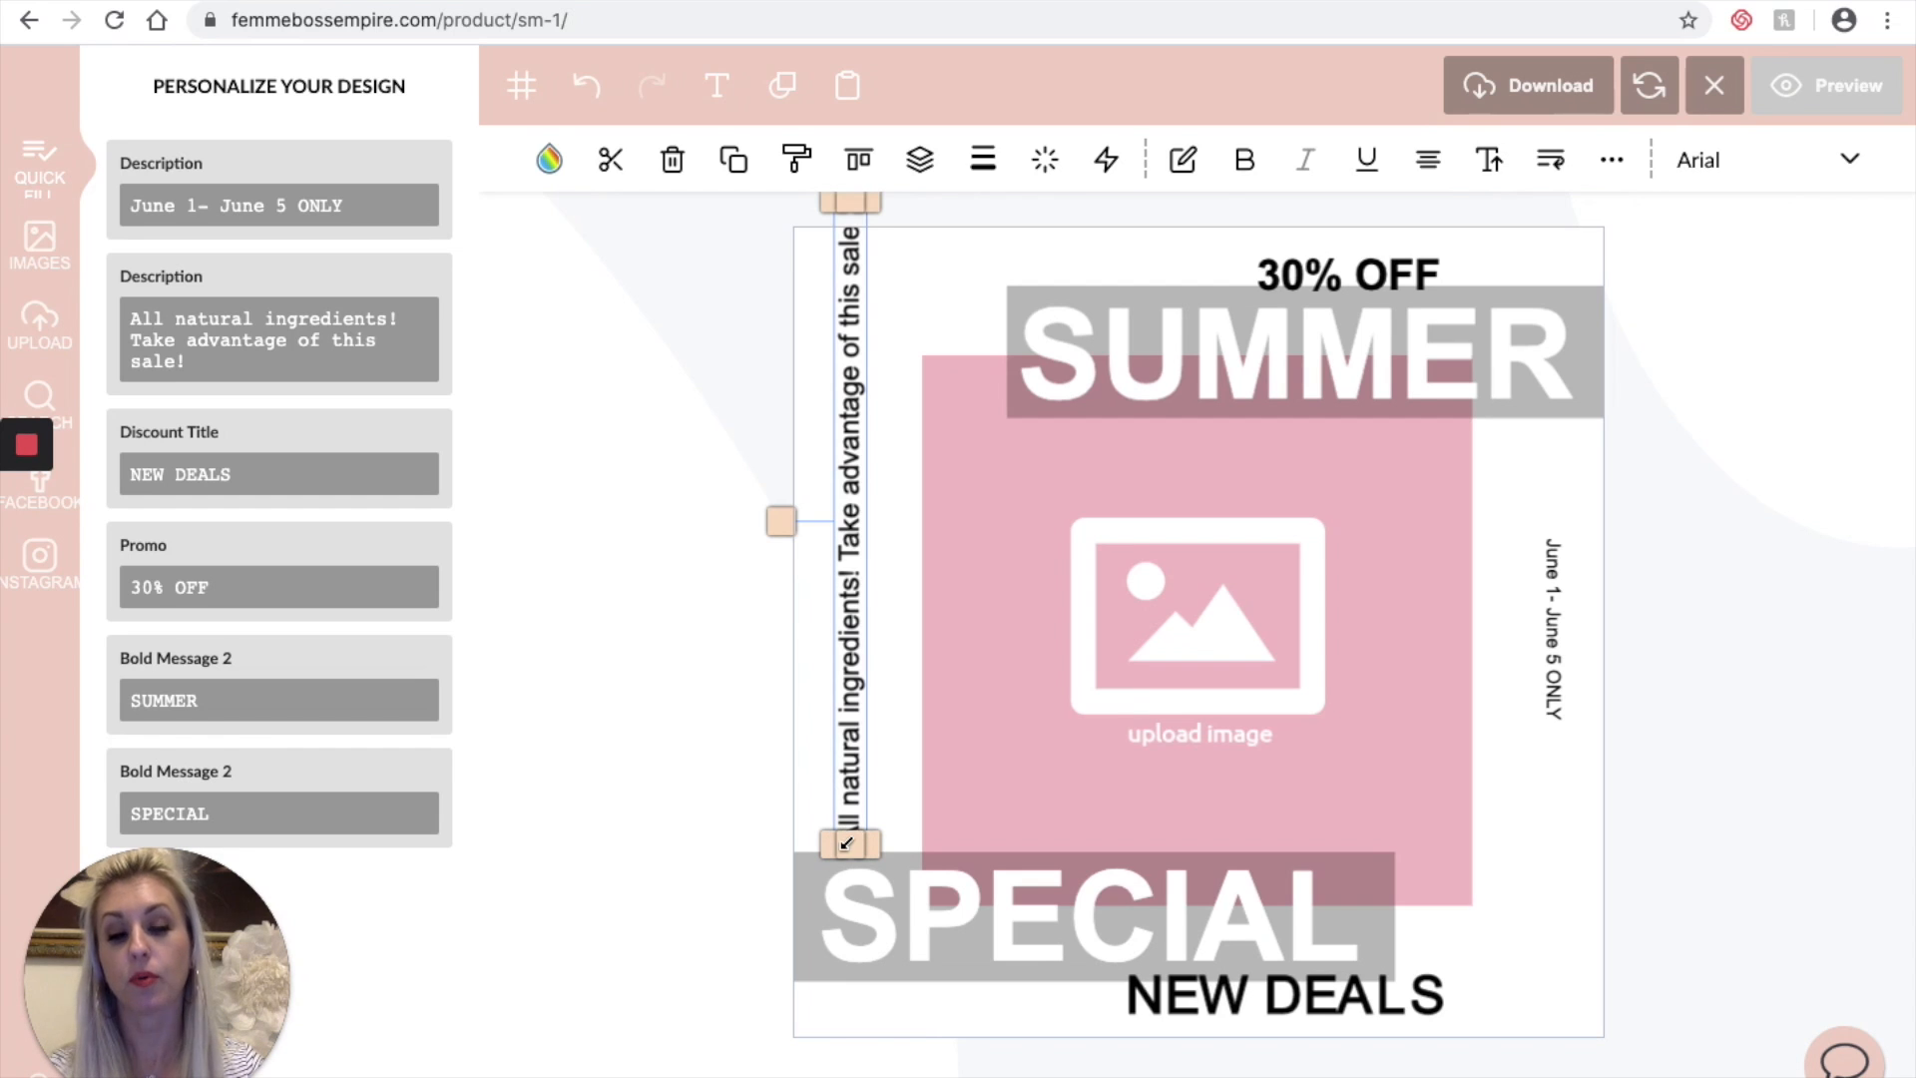
{"action": "left_click_drag", "start_coordinate": [852, 841], "coordinate": [833, 776]}
{"action": "left_click_drag", "start_coordinate": [902, 358], "coordinate": [962, 308]}
{"action": "left_click_drag", "start_coordinate": [894, 419], "coordinate": [887, 458]}
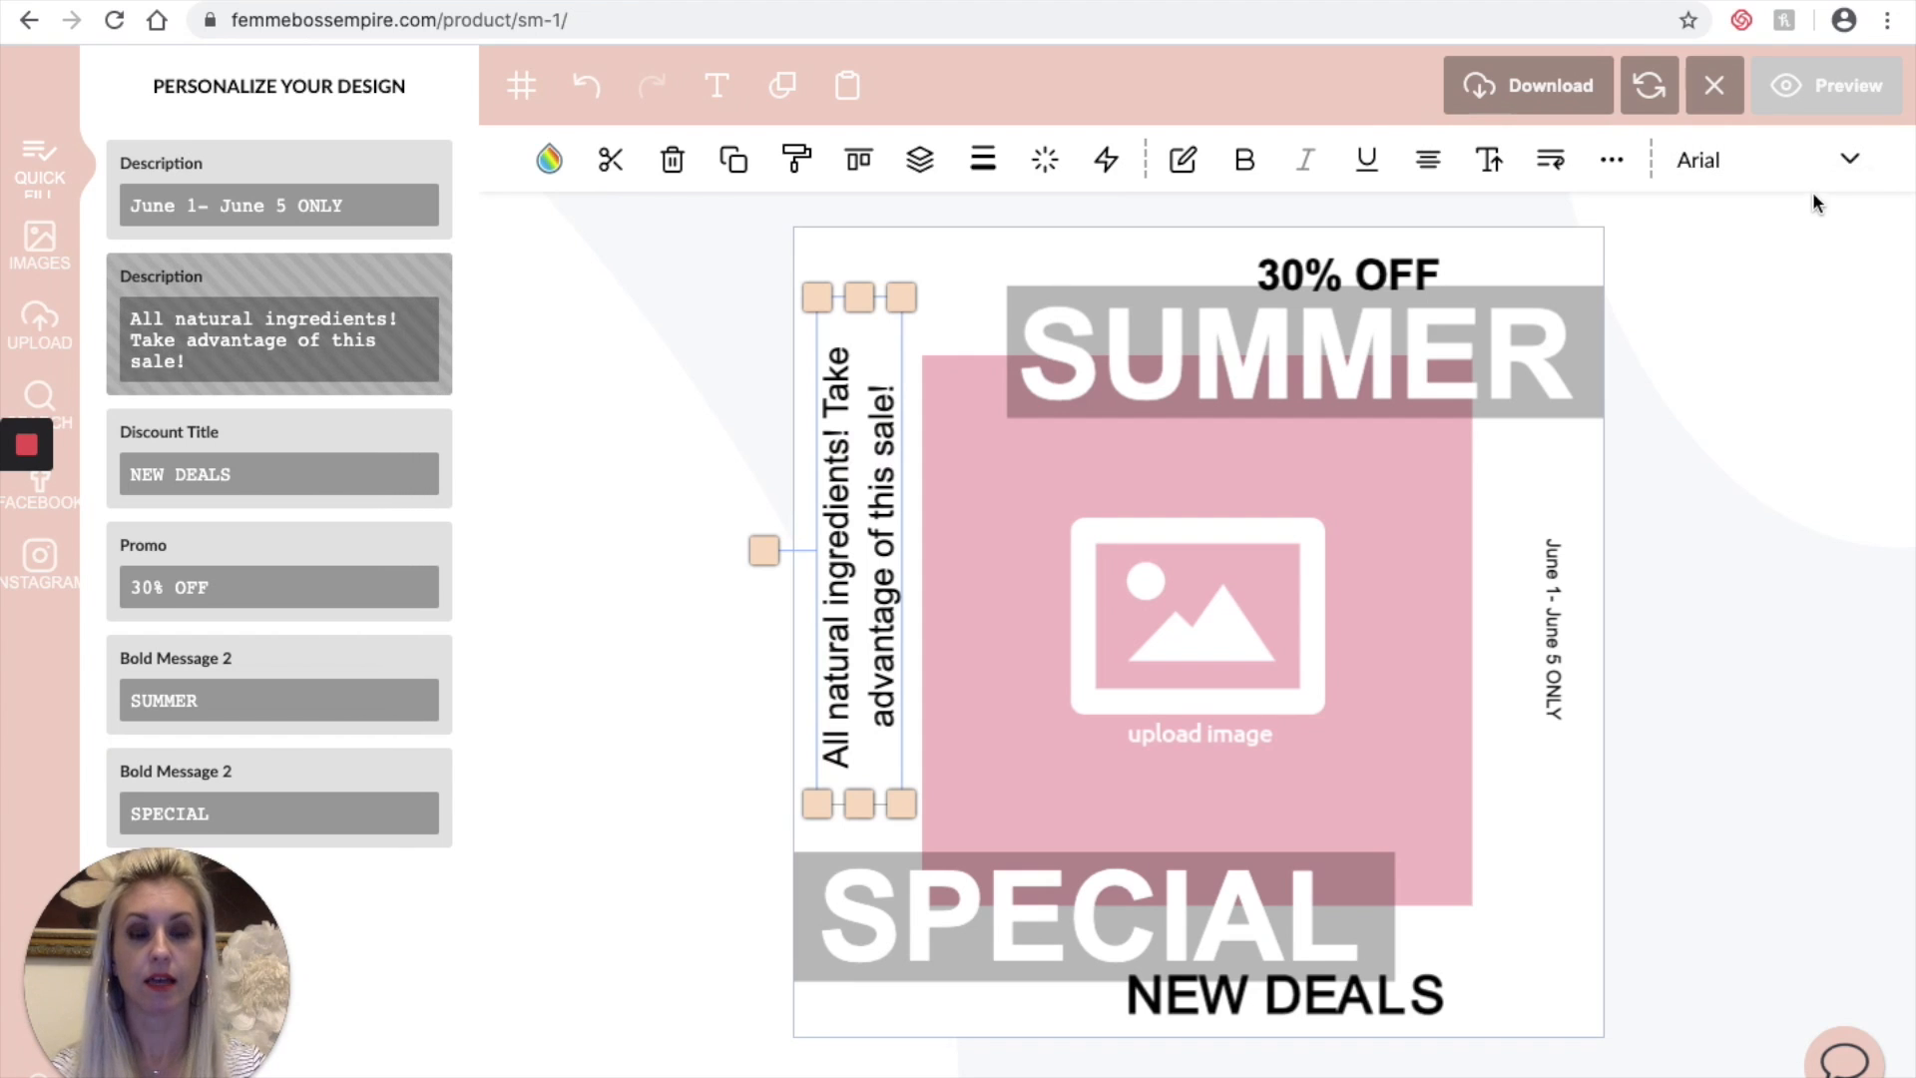
Step: Tighten the line spacing of the "All natural ingredients!" text and thicken its letters slightly
{"action": "left_click", "coordinate": [1614, 165]}
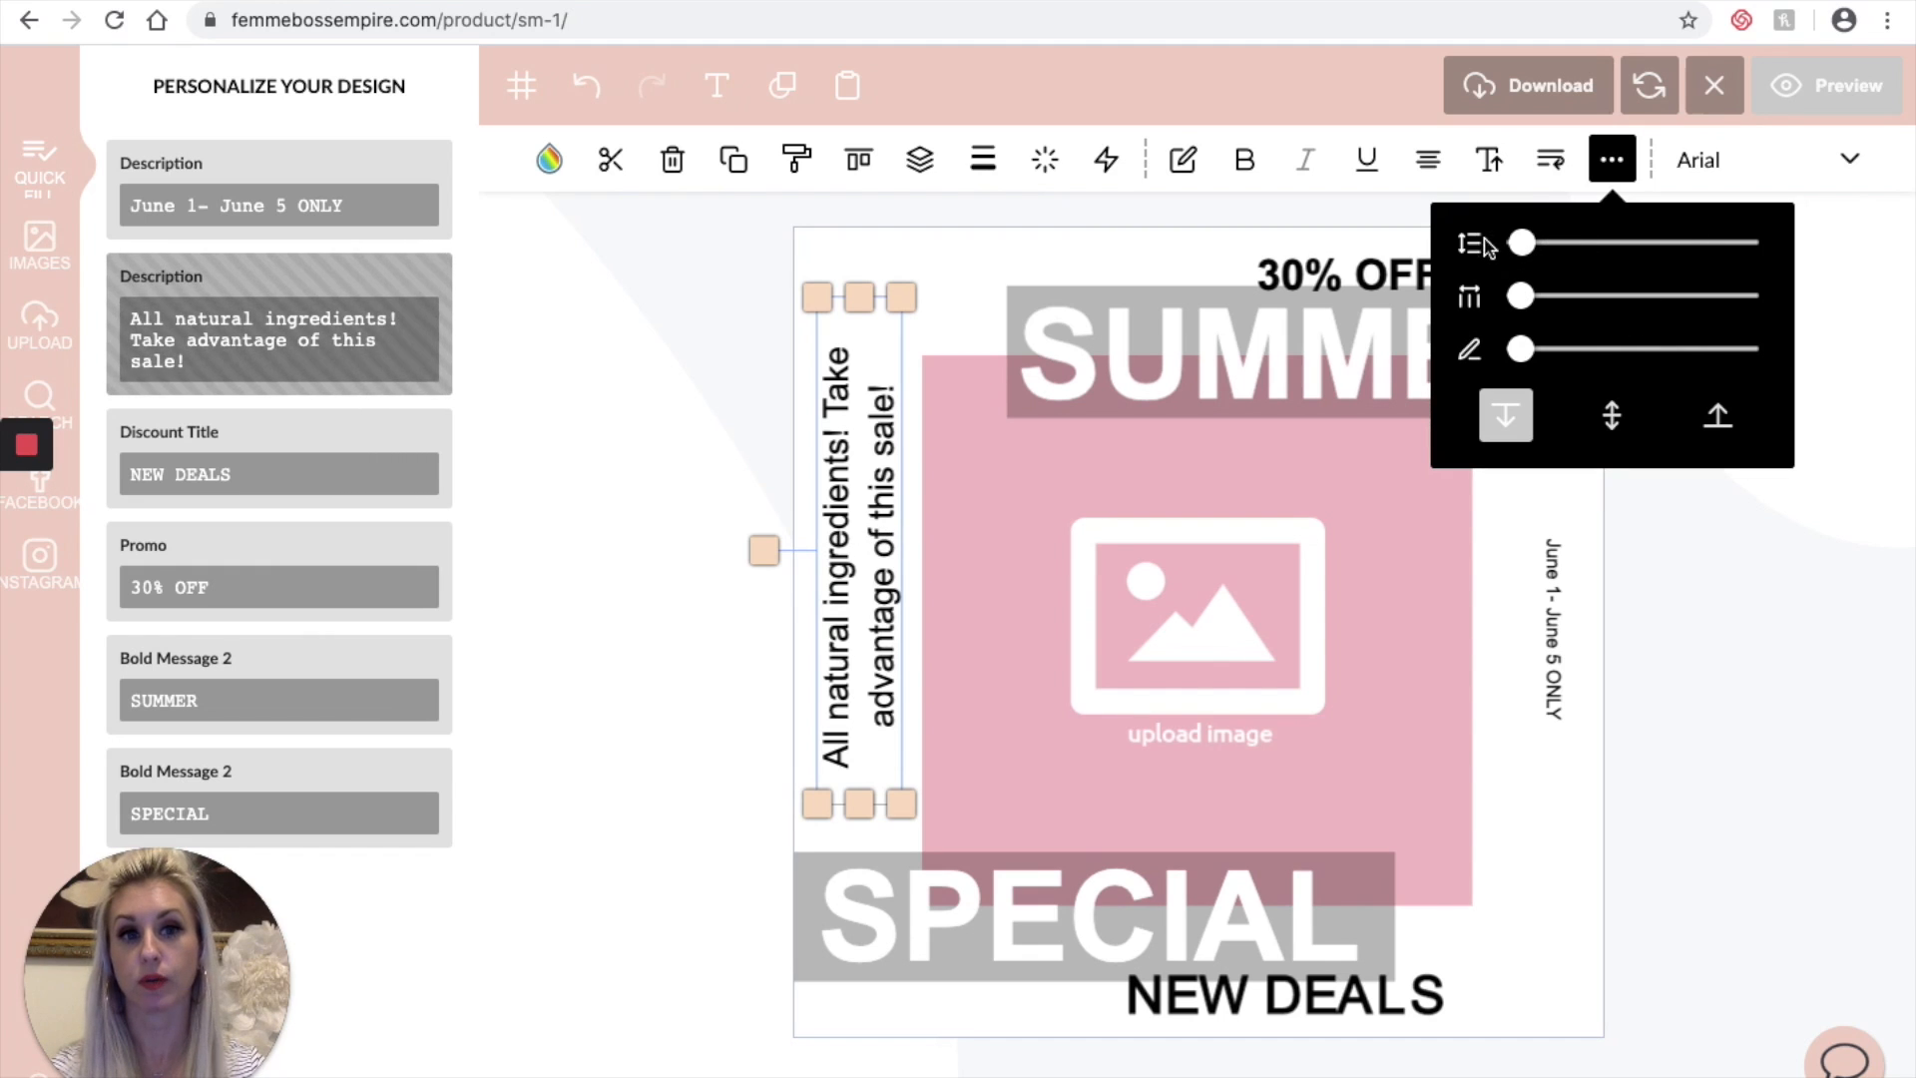
{"action": "left_click_drag", "start_coordinate": [1519, 244], "coordinate": [1479, 249]}
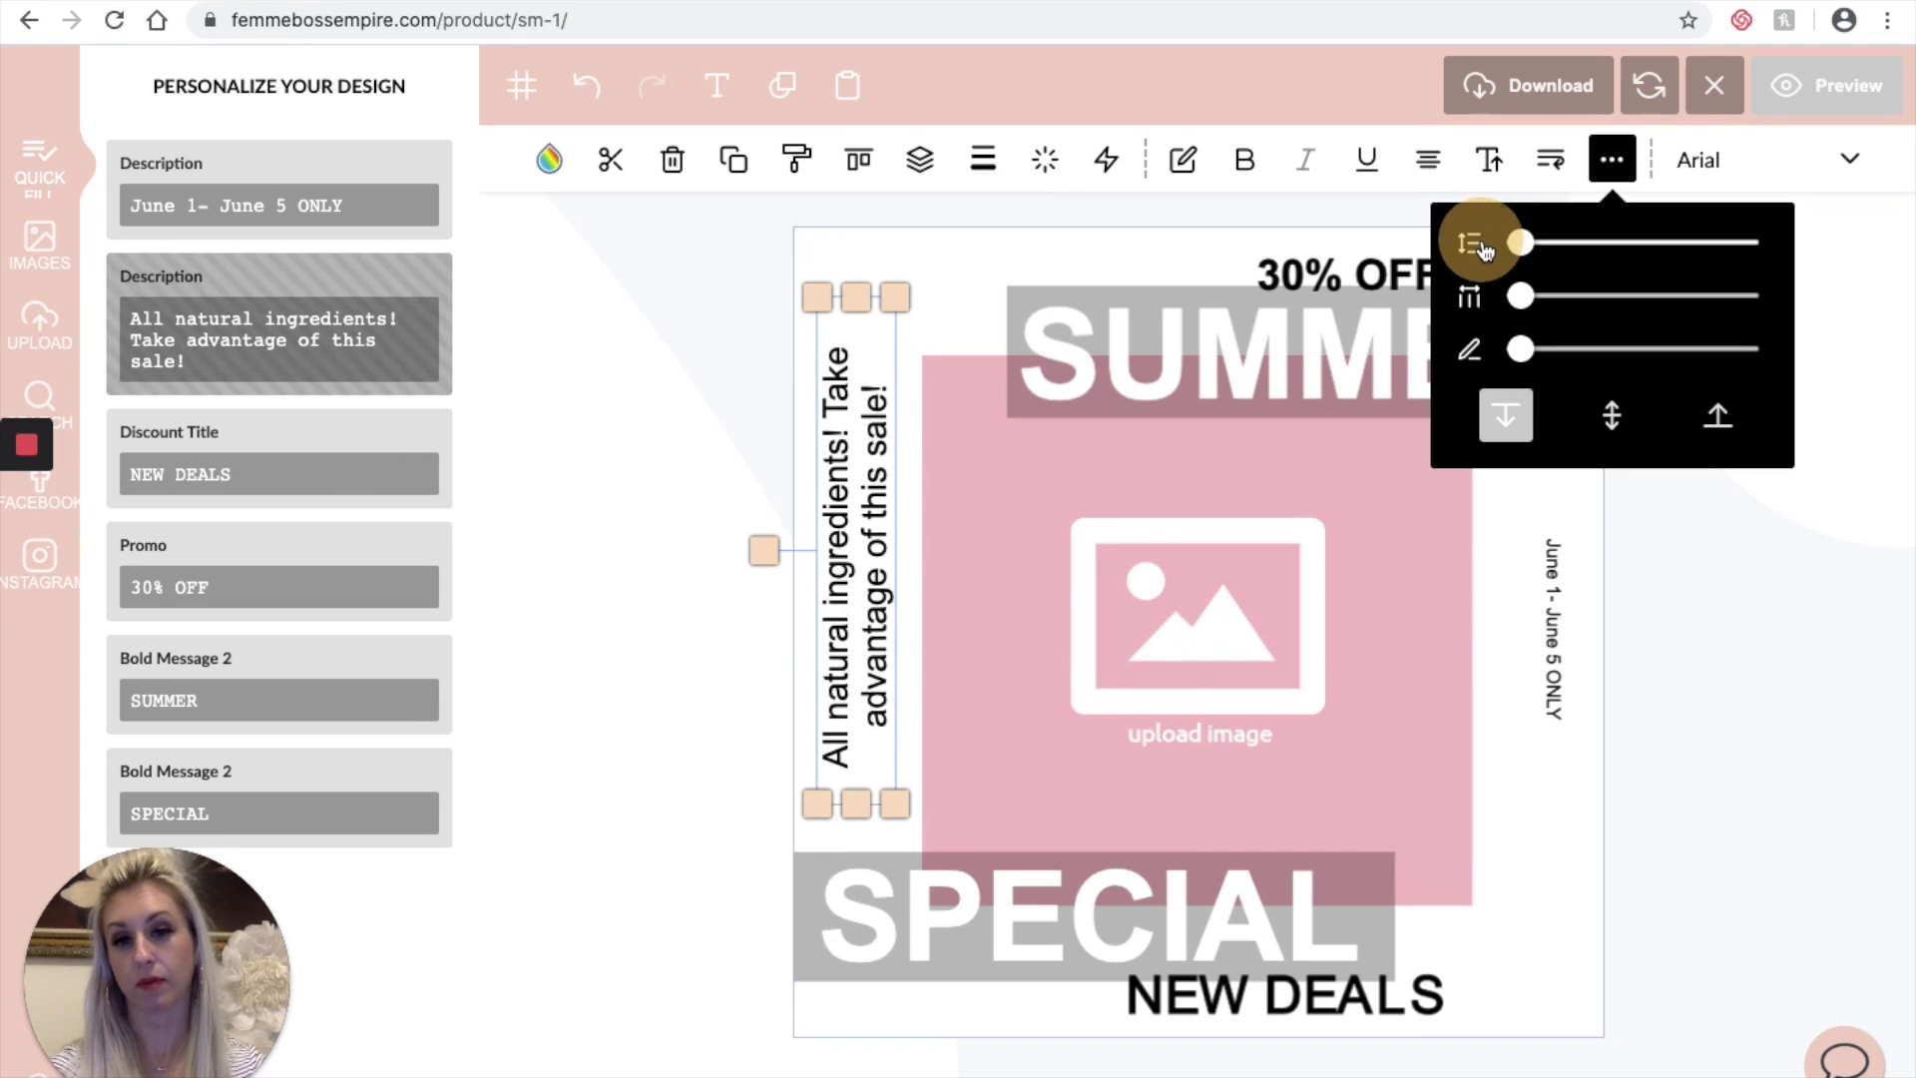
{"action": "mouse_move", "coordinate": [1521, 297]}
{"action": "left_mouse_down"}
{"action": "mouse_move", "coordinate": [1520, 353]}
{"action": "mouse_move", "coordinate": [1621, 348]}
{"action": "left_mouse_up"}
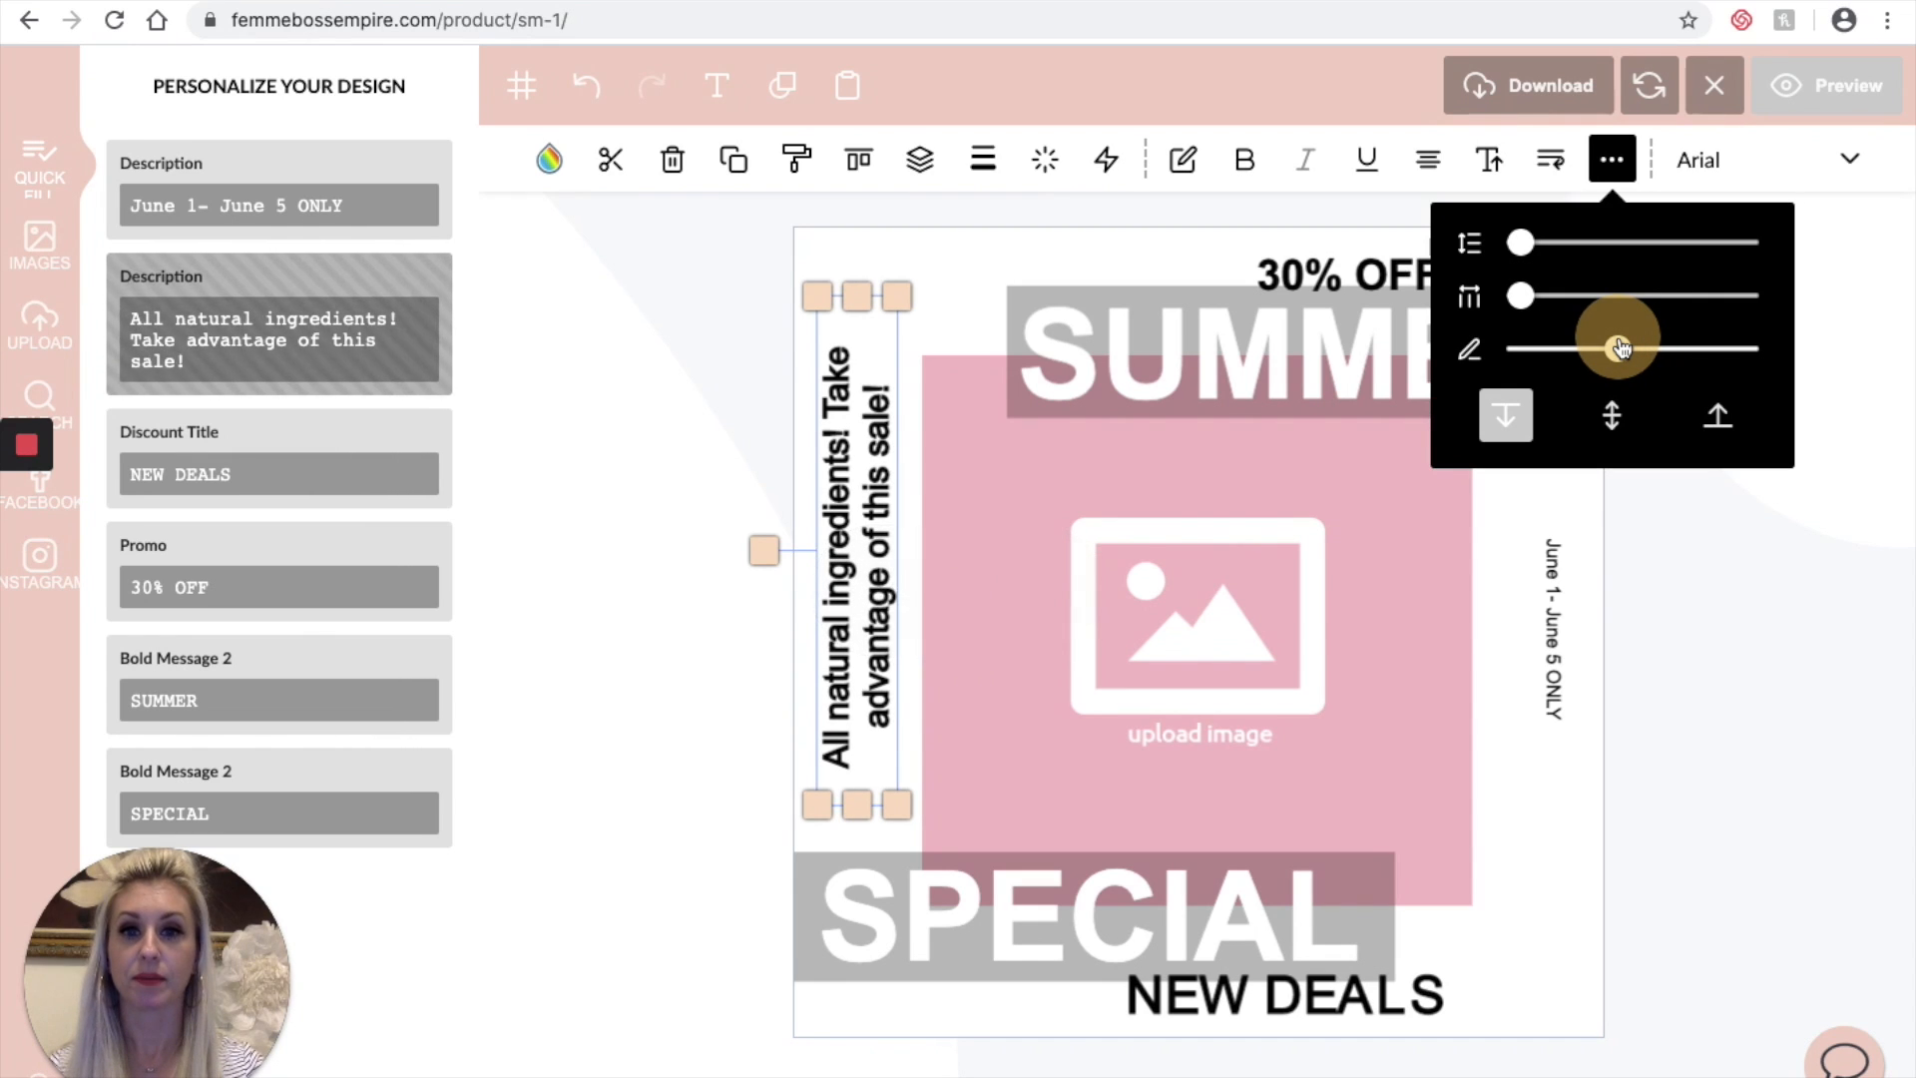
{"action": "mouse_move", "coordinate": [1621, 348]}
{"action": "left_mouse_down"}
{"action": "mouse_move", "coordinate": [1557, 349]}
{"action": "mouse_move", "coordinate": [1589, 349]}
{"action": "mouse_move", "coordinate": [1566, 362]}
{"action": "left_mouse_up"}
Step: Enlarge the "June 1- June 5 ONLY" text and place it vertically beside the image placeholder, below the SUMMER band
{"action": "left_click_drag", "start_coordinate": [1566, 536], "coordinate": [1589, 350]}
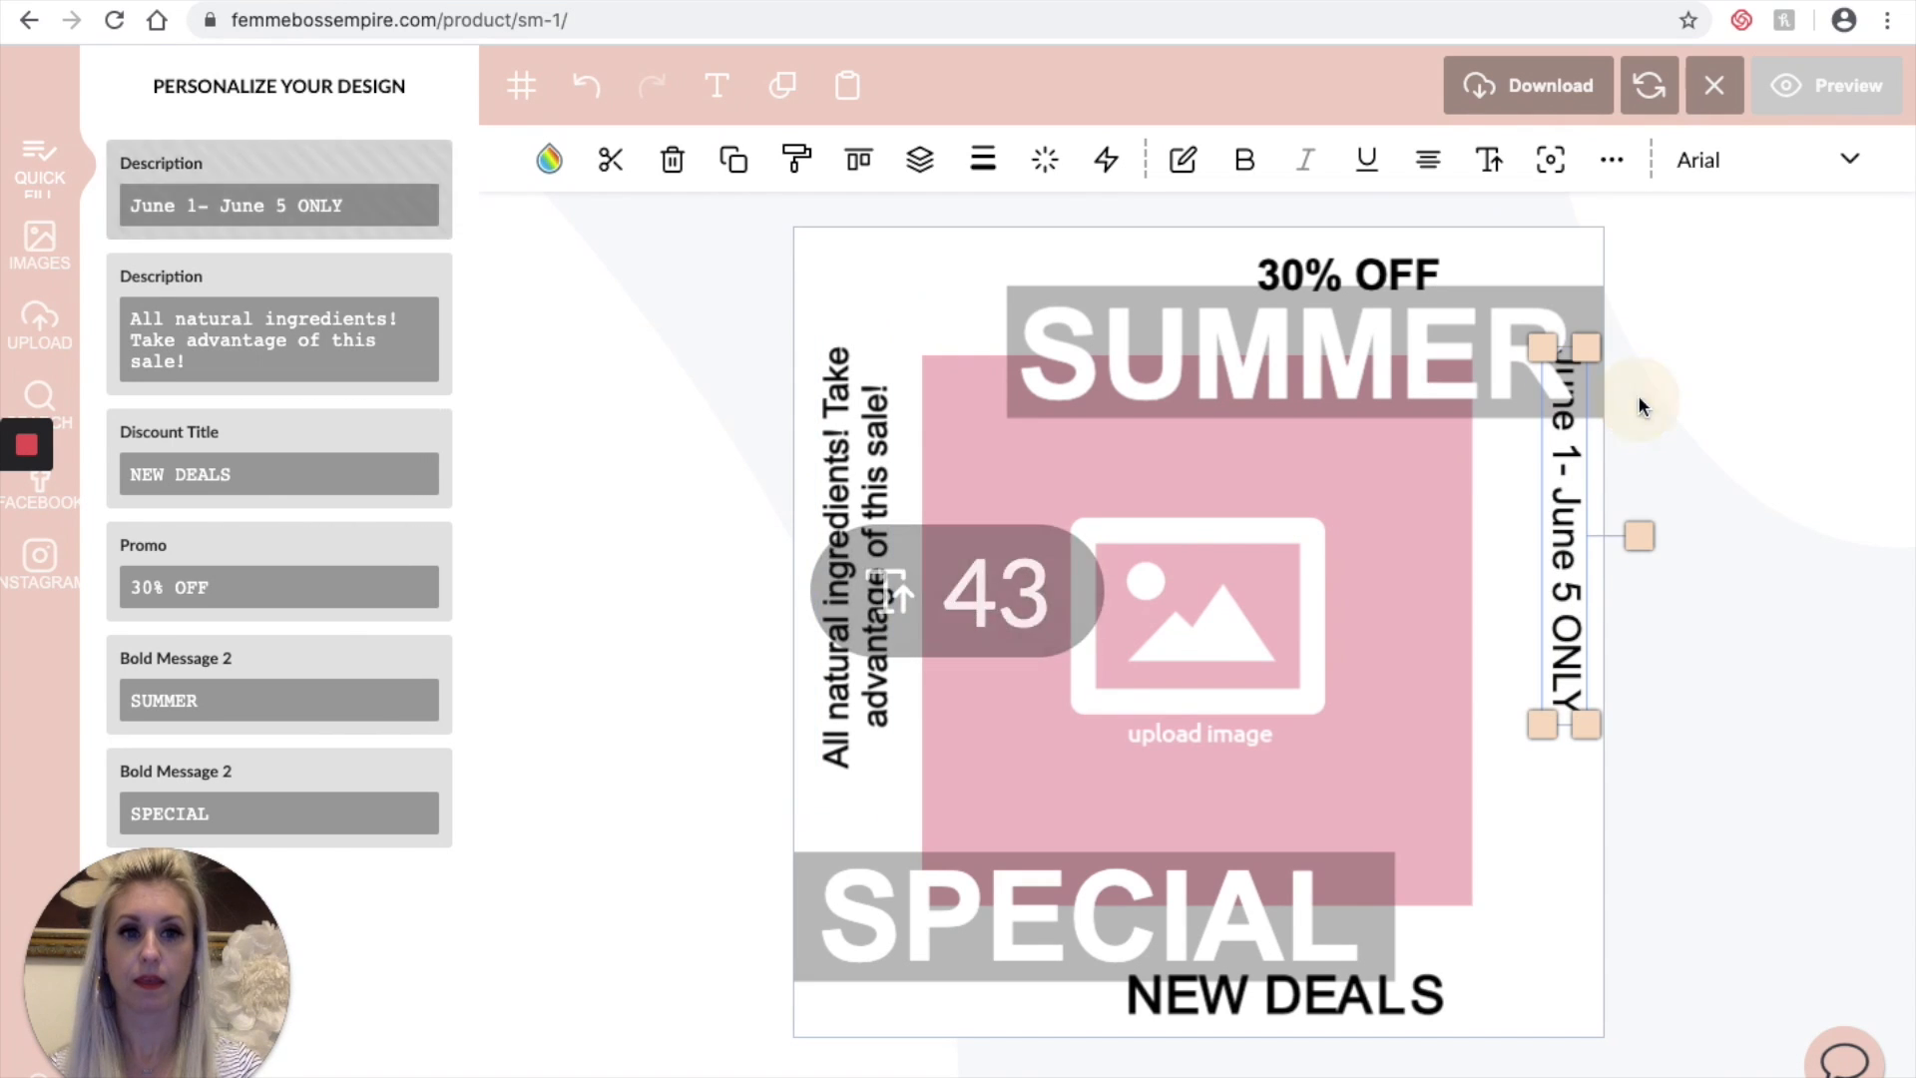
{"action": "left_click_drag", "start_coordinate": [1575, 497], "coordinate": [1543, 609]}
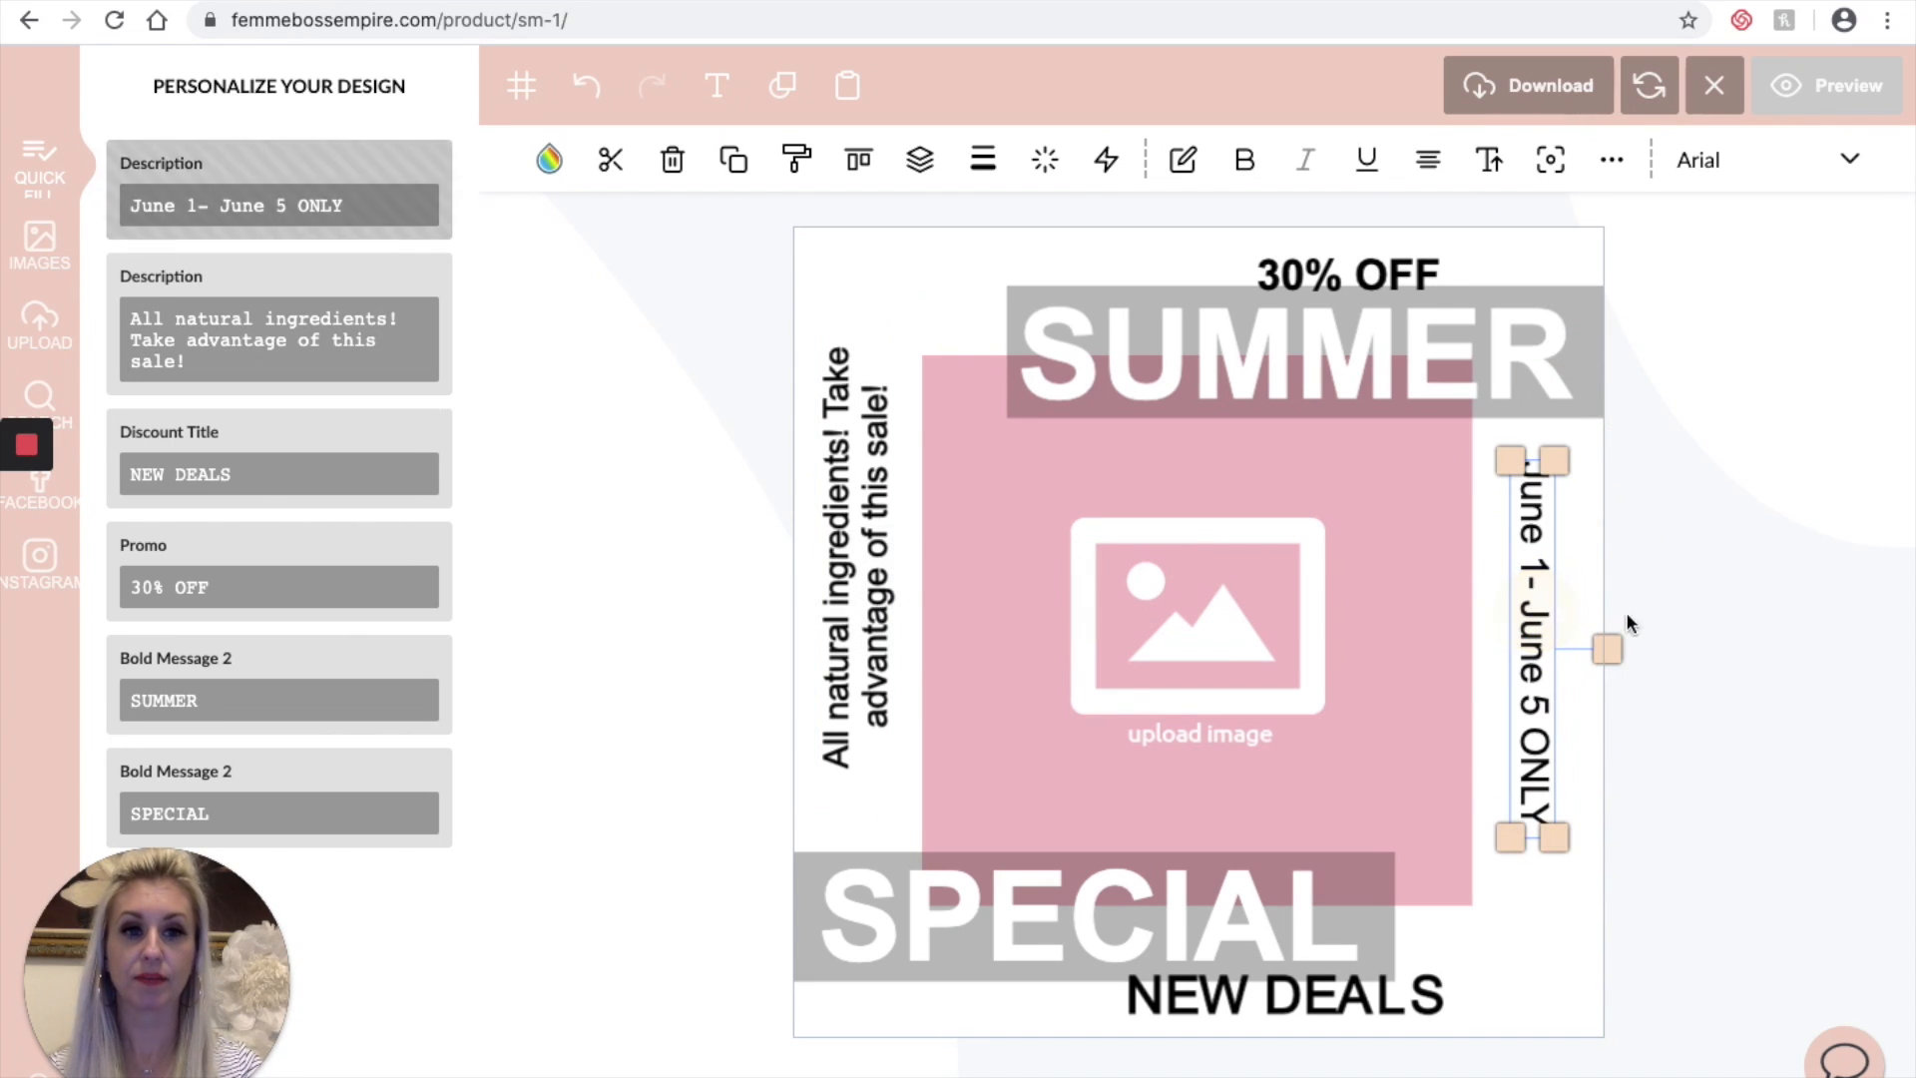
{"action": "left_click_drag", "start_coordinate": [1613, 649], "coordinate": [1590, 601]}
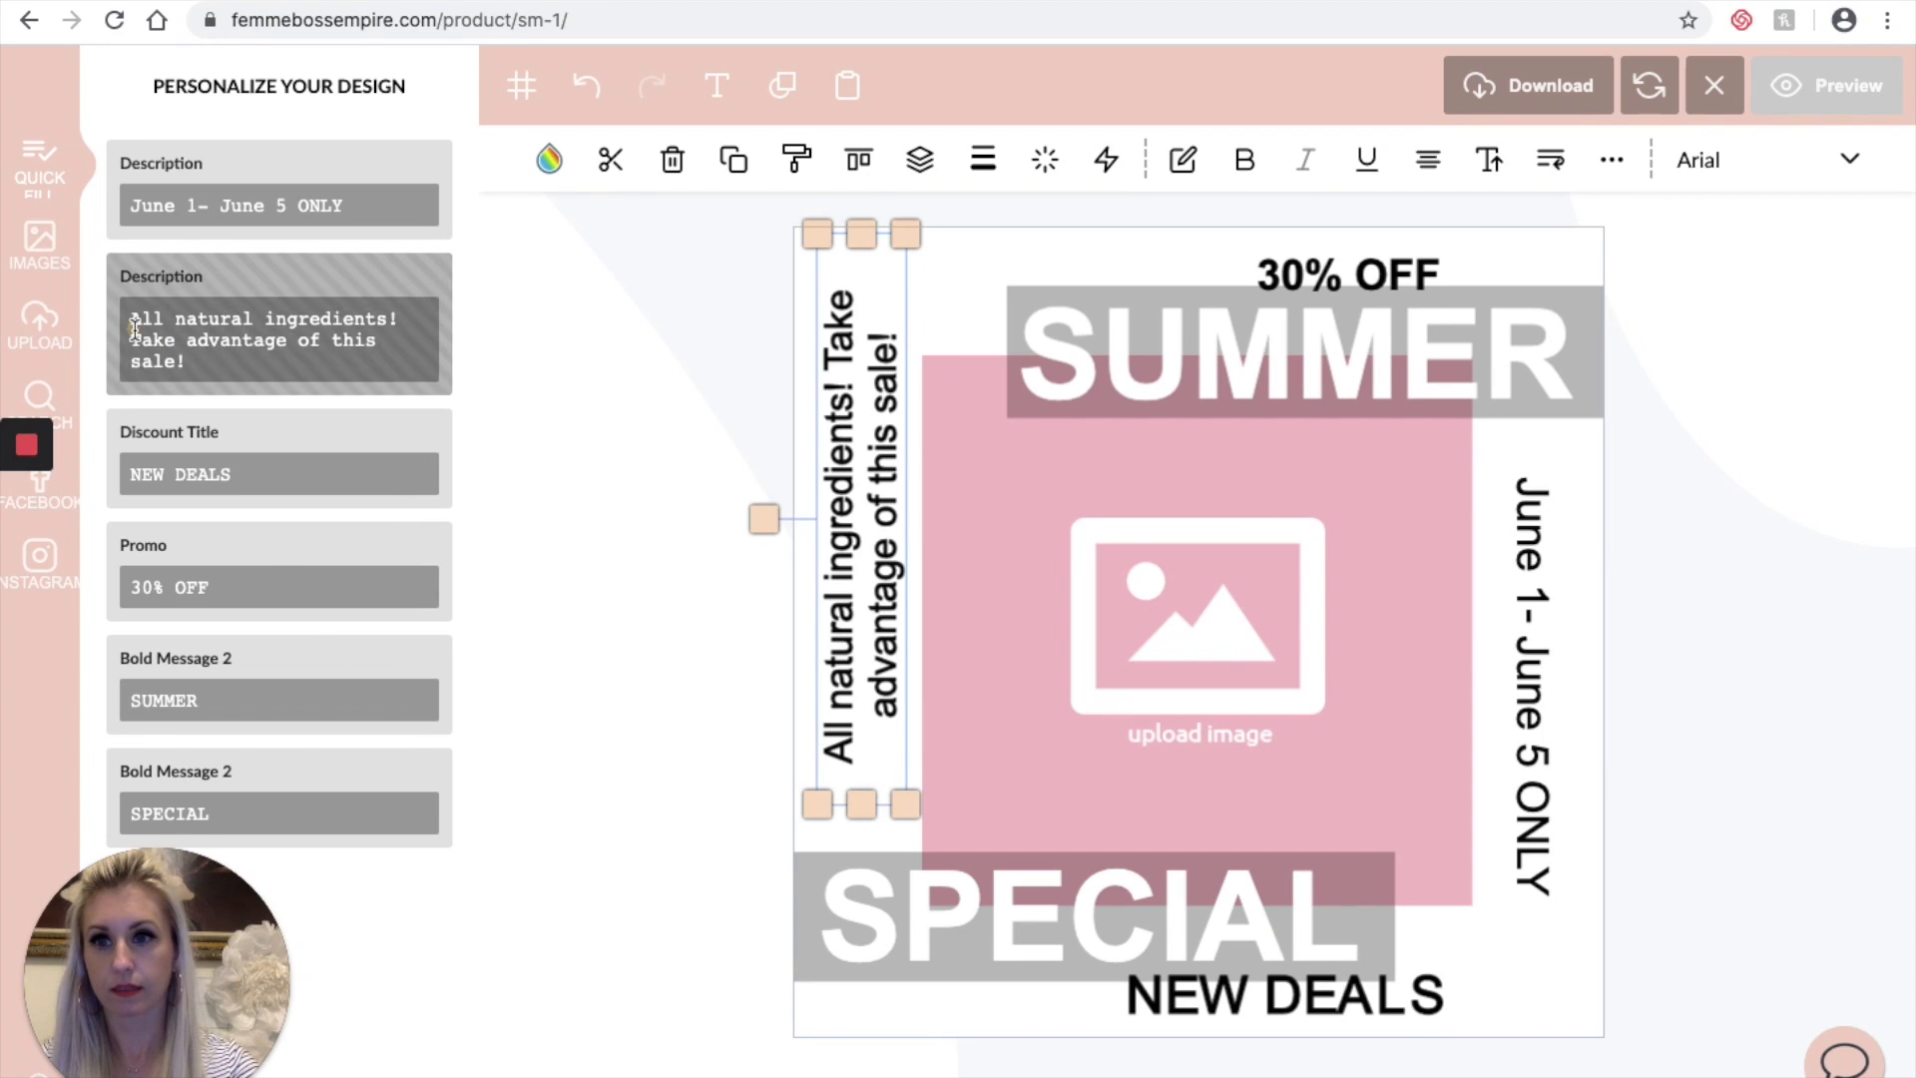
Step: Break the second Description before "Take advantage of this sale!" and move the text block slightly down, clear of the image placeholder
{"action": "left_click", "coordinate": [135, 332]}
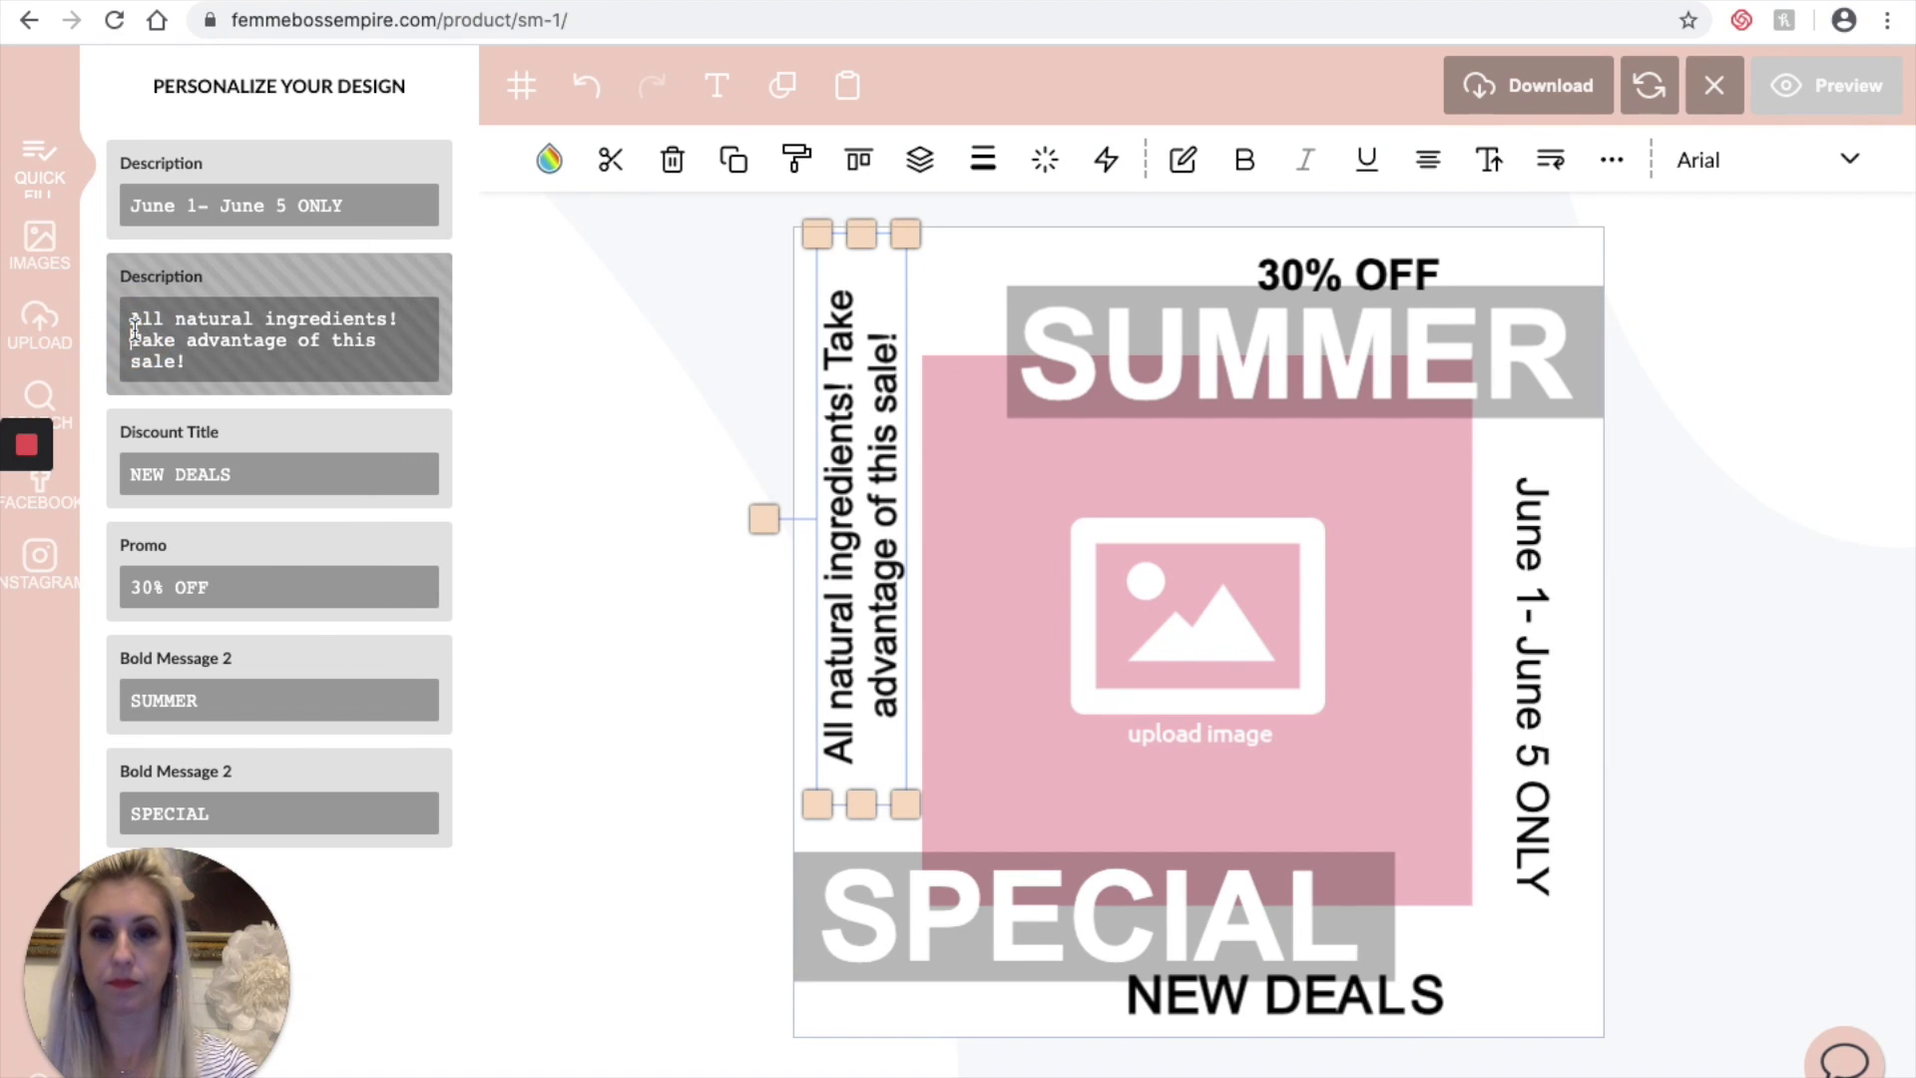
{"action": "key", "text": "Return"}
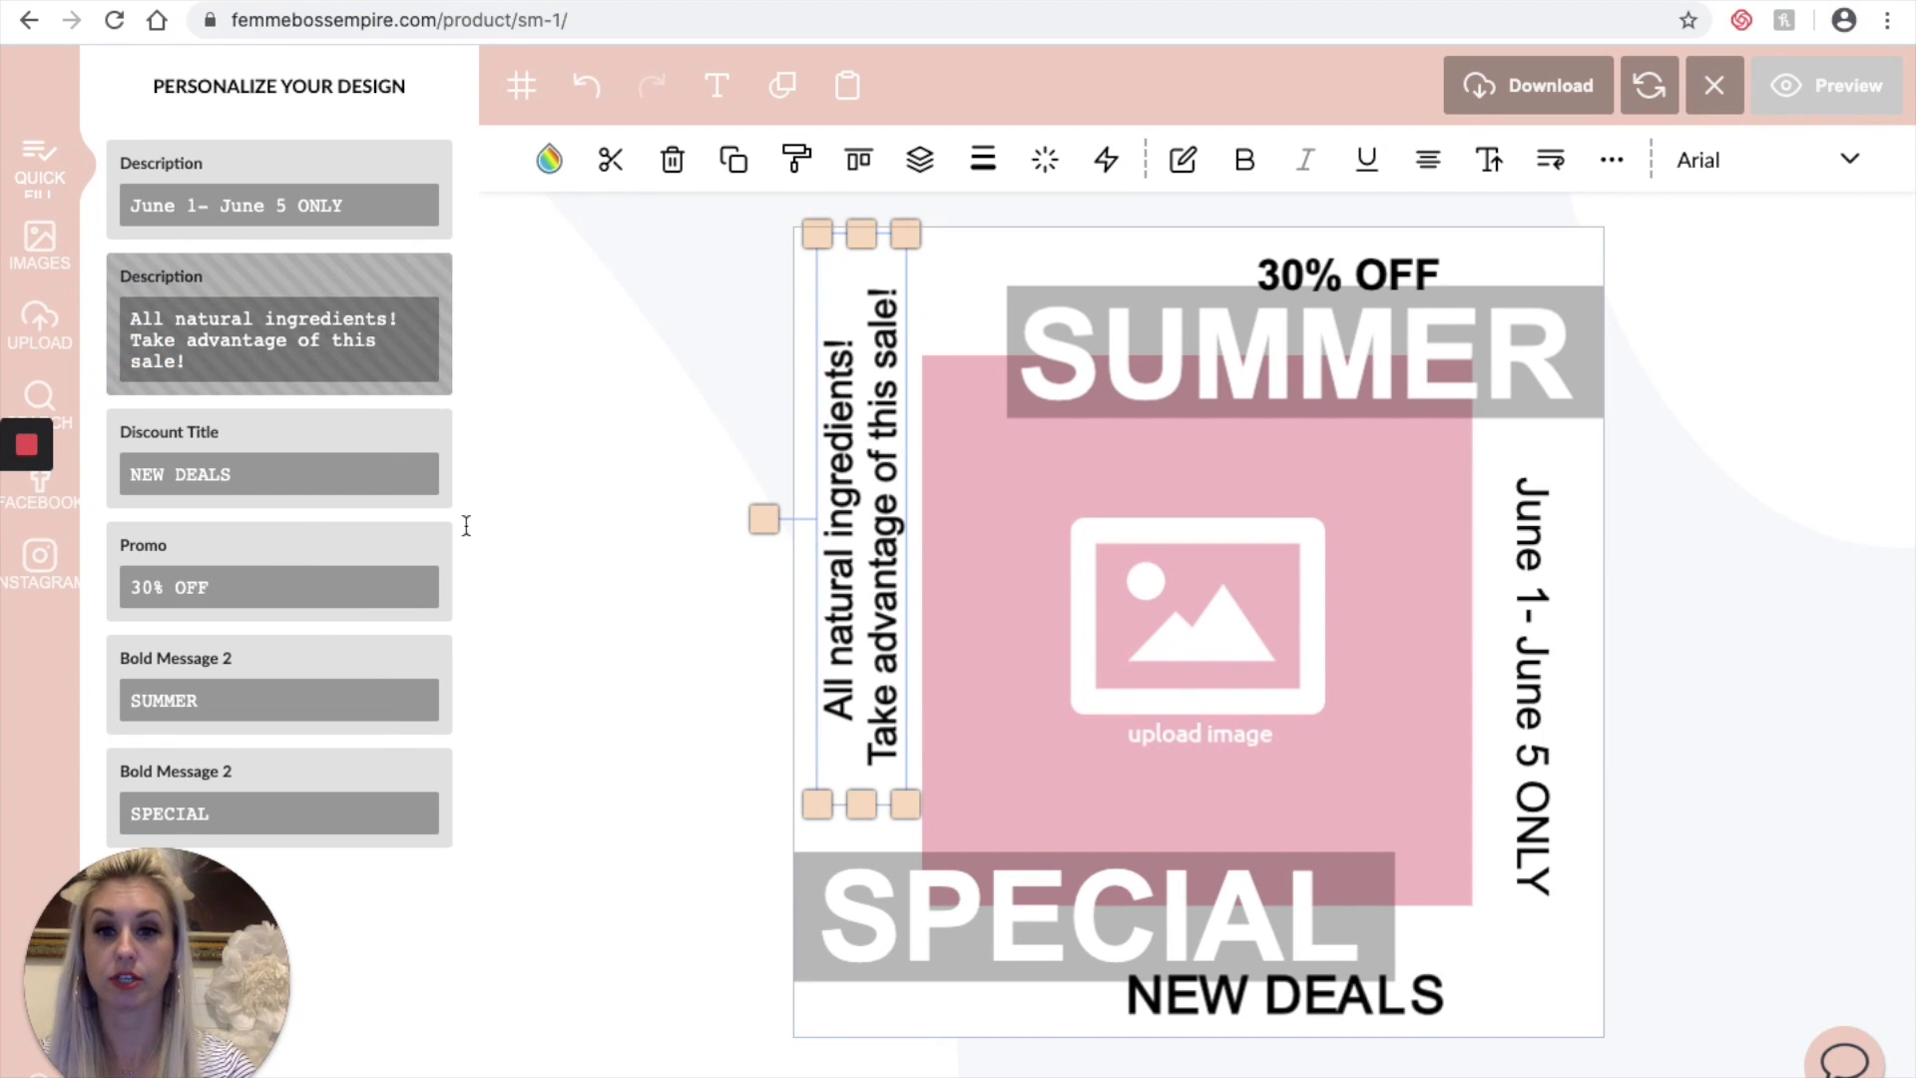
{"action": "left_click", "coordinate": [888, 529]}
{"action": "left_click_drag", "start_coordinate": [888, 529], "coordinate": [894, 552]}
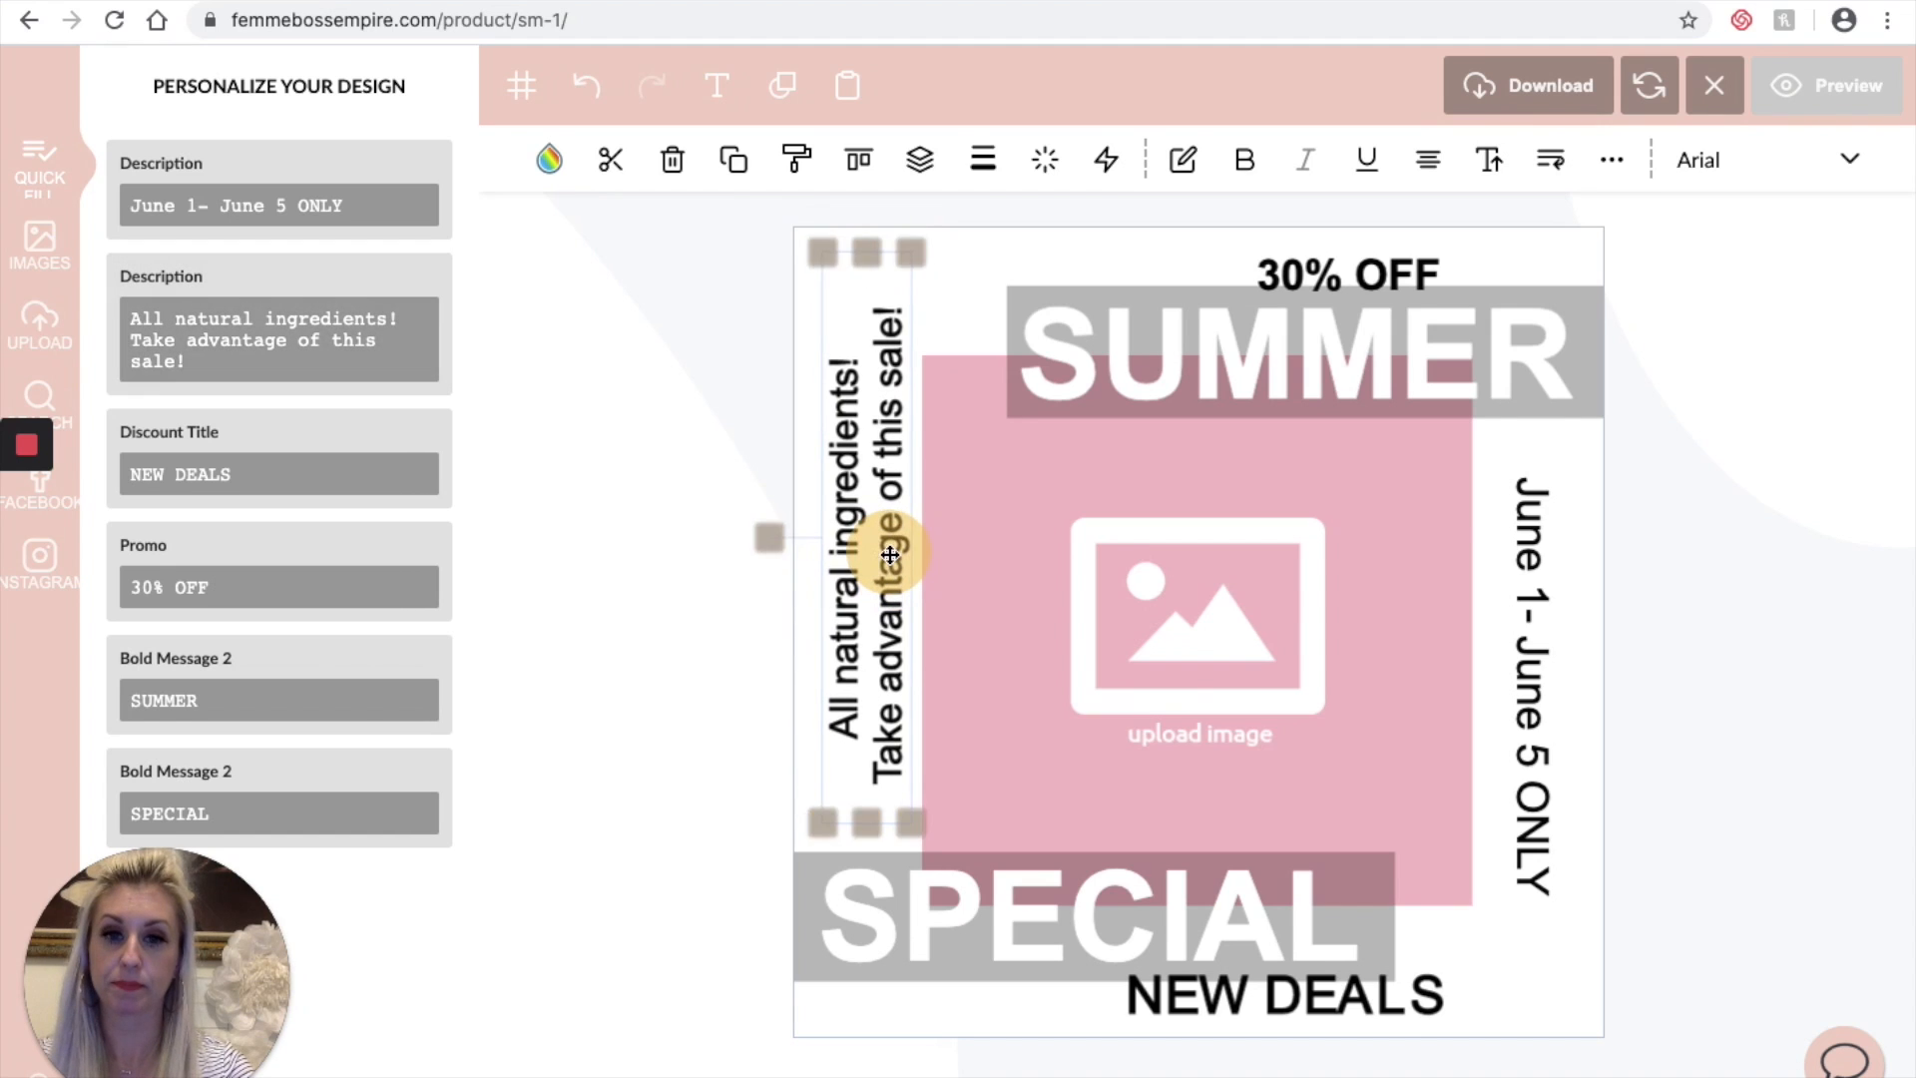
Step: Change the font of the "June 1- June 5 ONLY" text to Cinzel
{"action": "left_click", "coordinate": [1528, 730]}
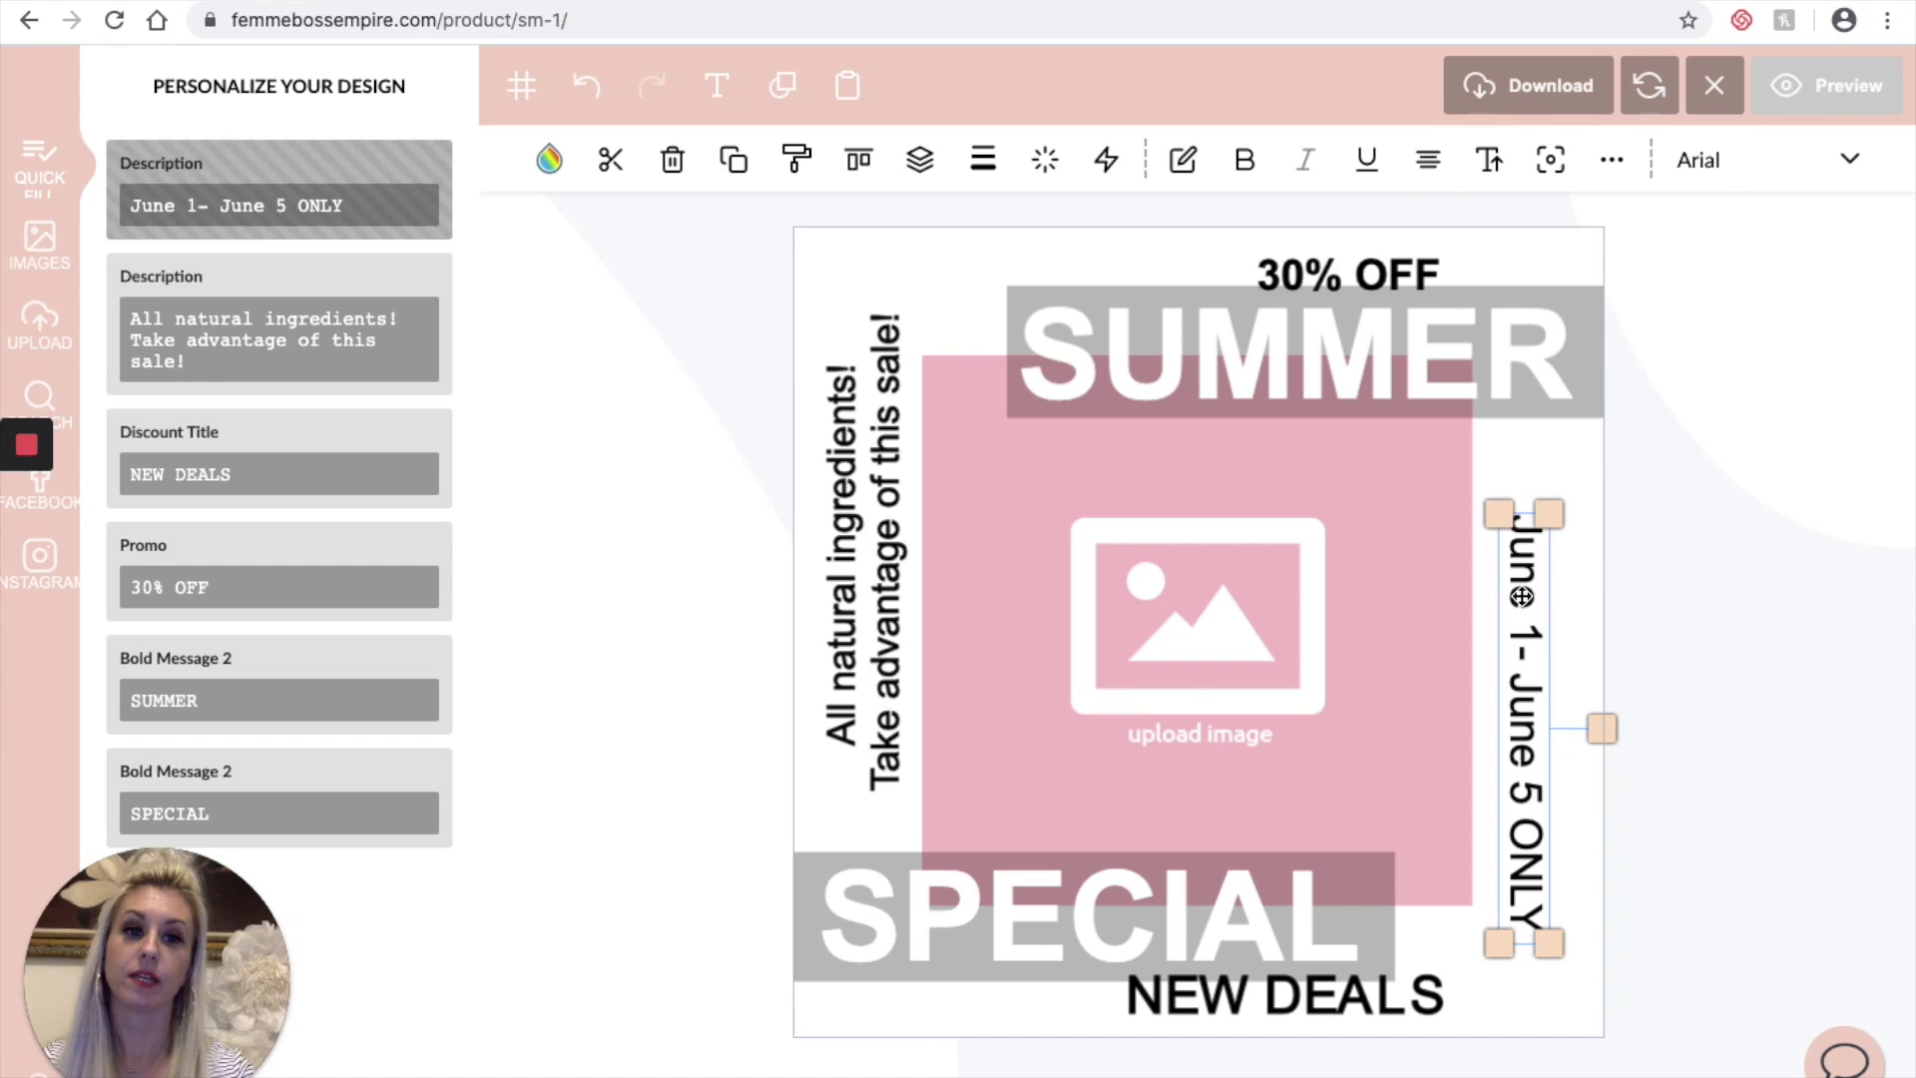
{"action": "left_click", "coordinate": [1852, 170]}
{"action": "left_click", "coordinate": [1849, 169]}
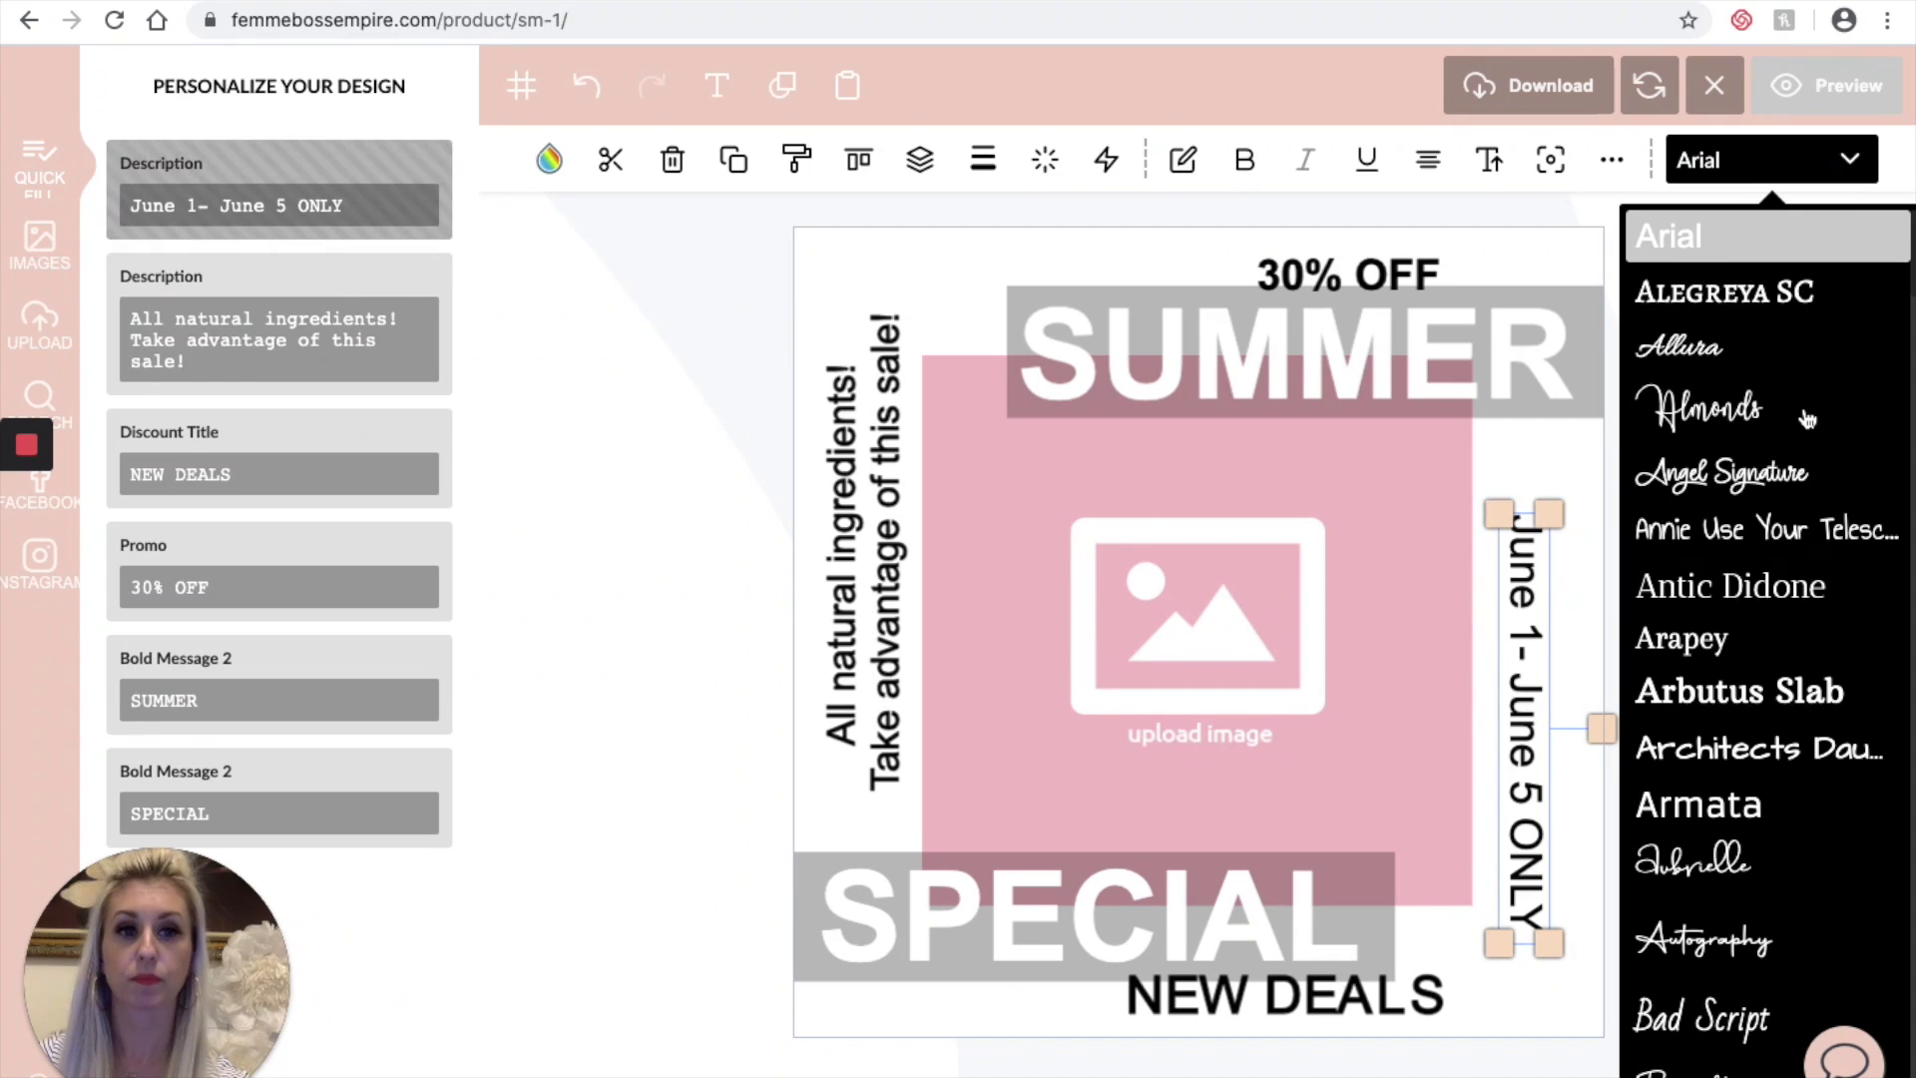
{"action": "scroll", "coordinate": [1808, 417], "scroll_direction": "down", "scroll_amount": 2}
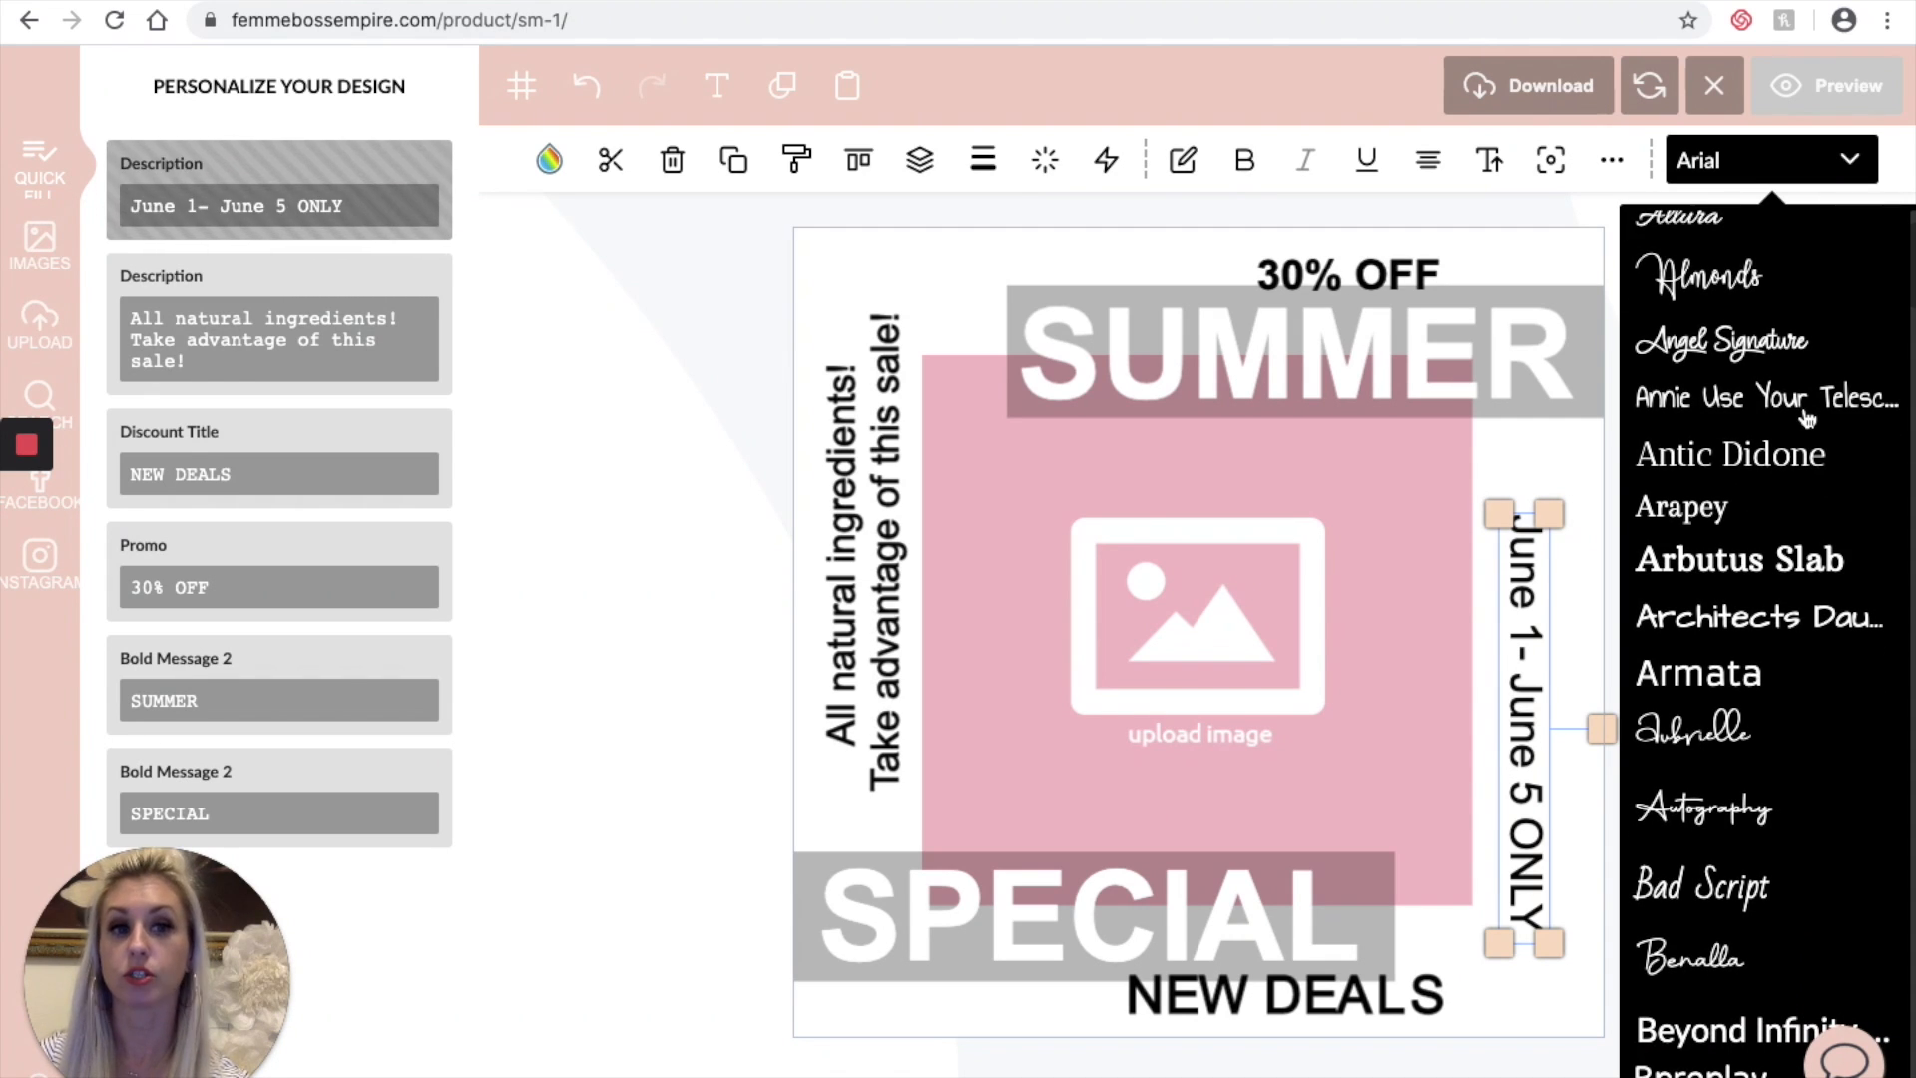
{"action": "scroll", "coordinate": [1808, 417], "scroll_direction": "down", "scroll_amount": 10}
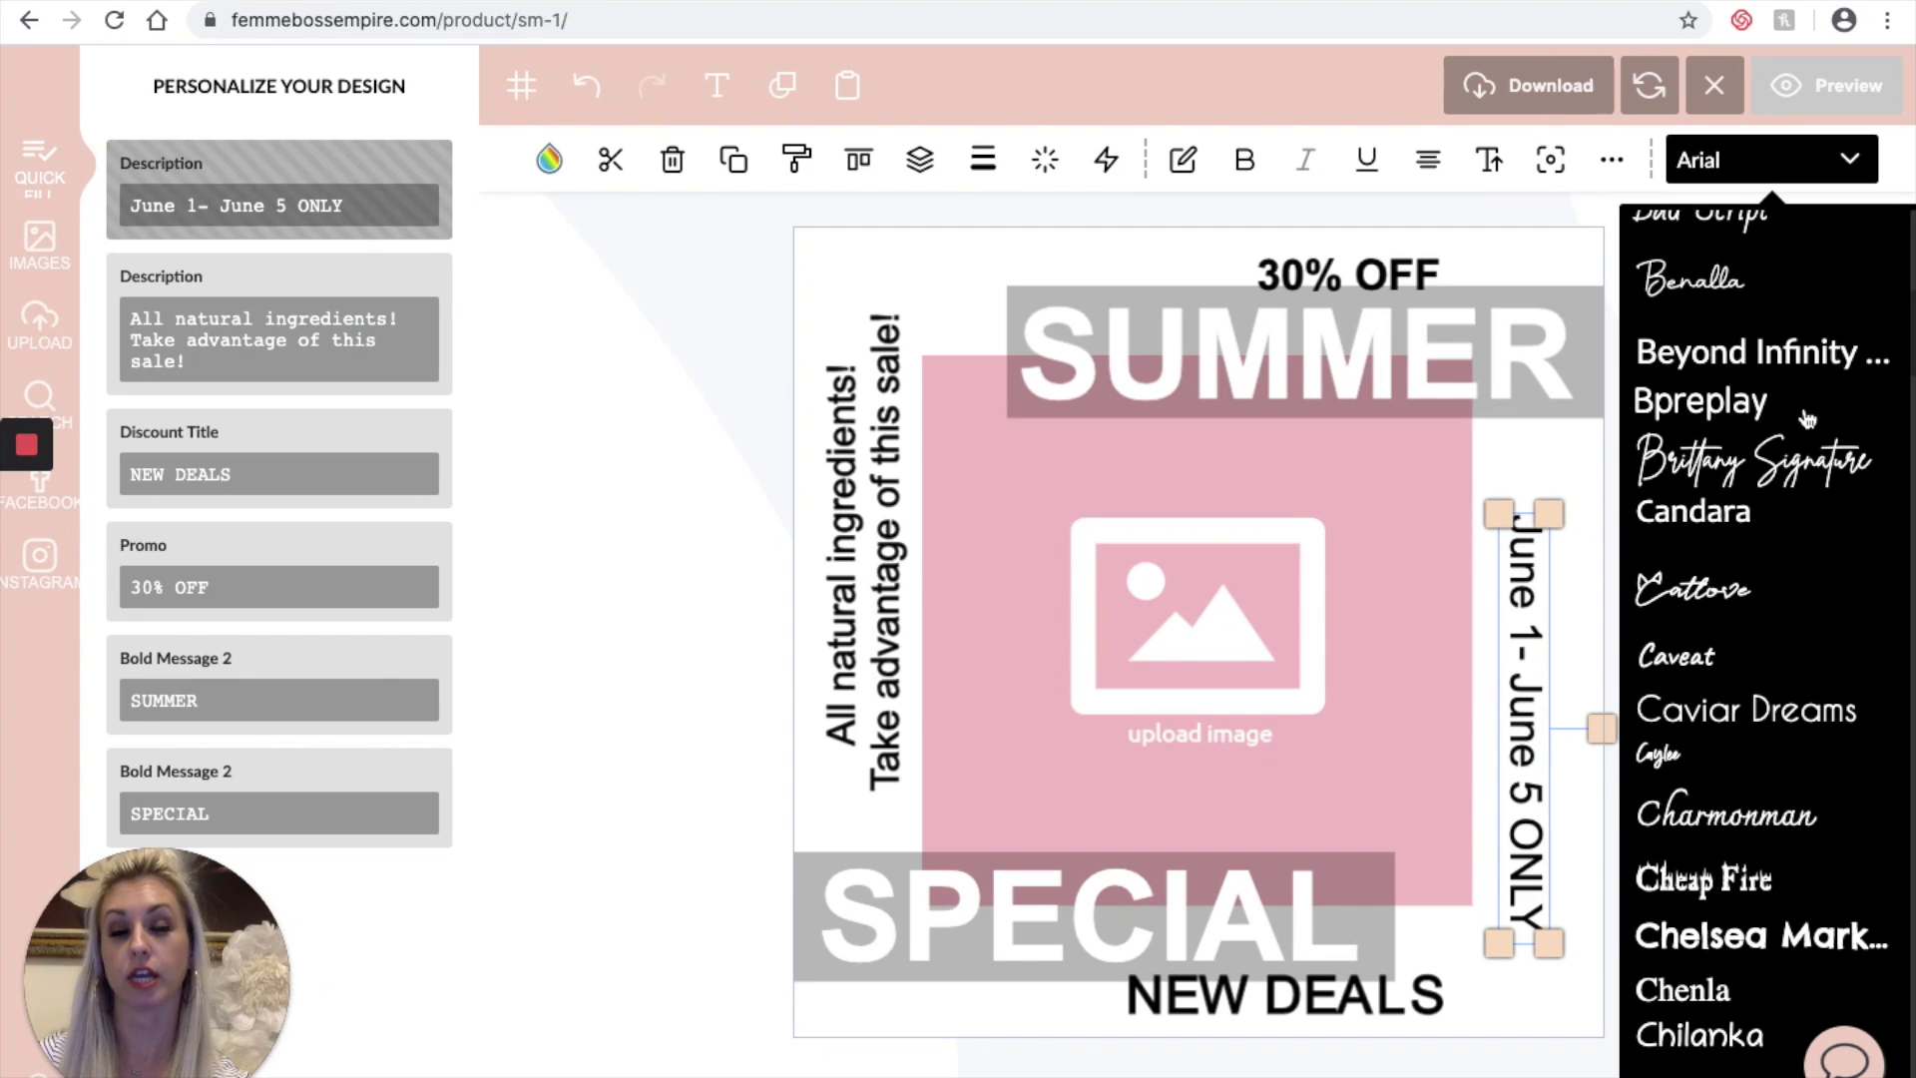
{"action": "left_click", "coordinate": [1745, 551]}
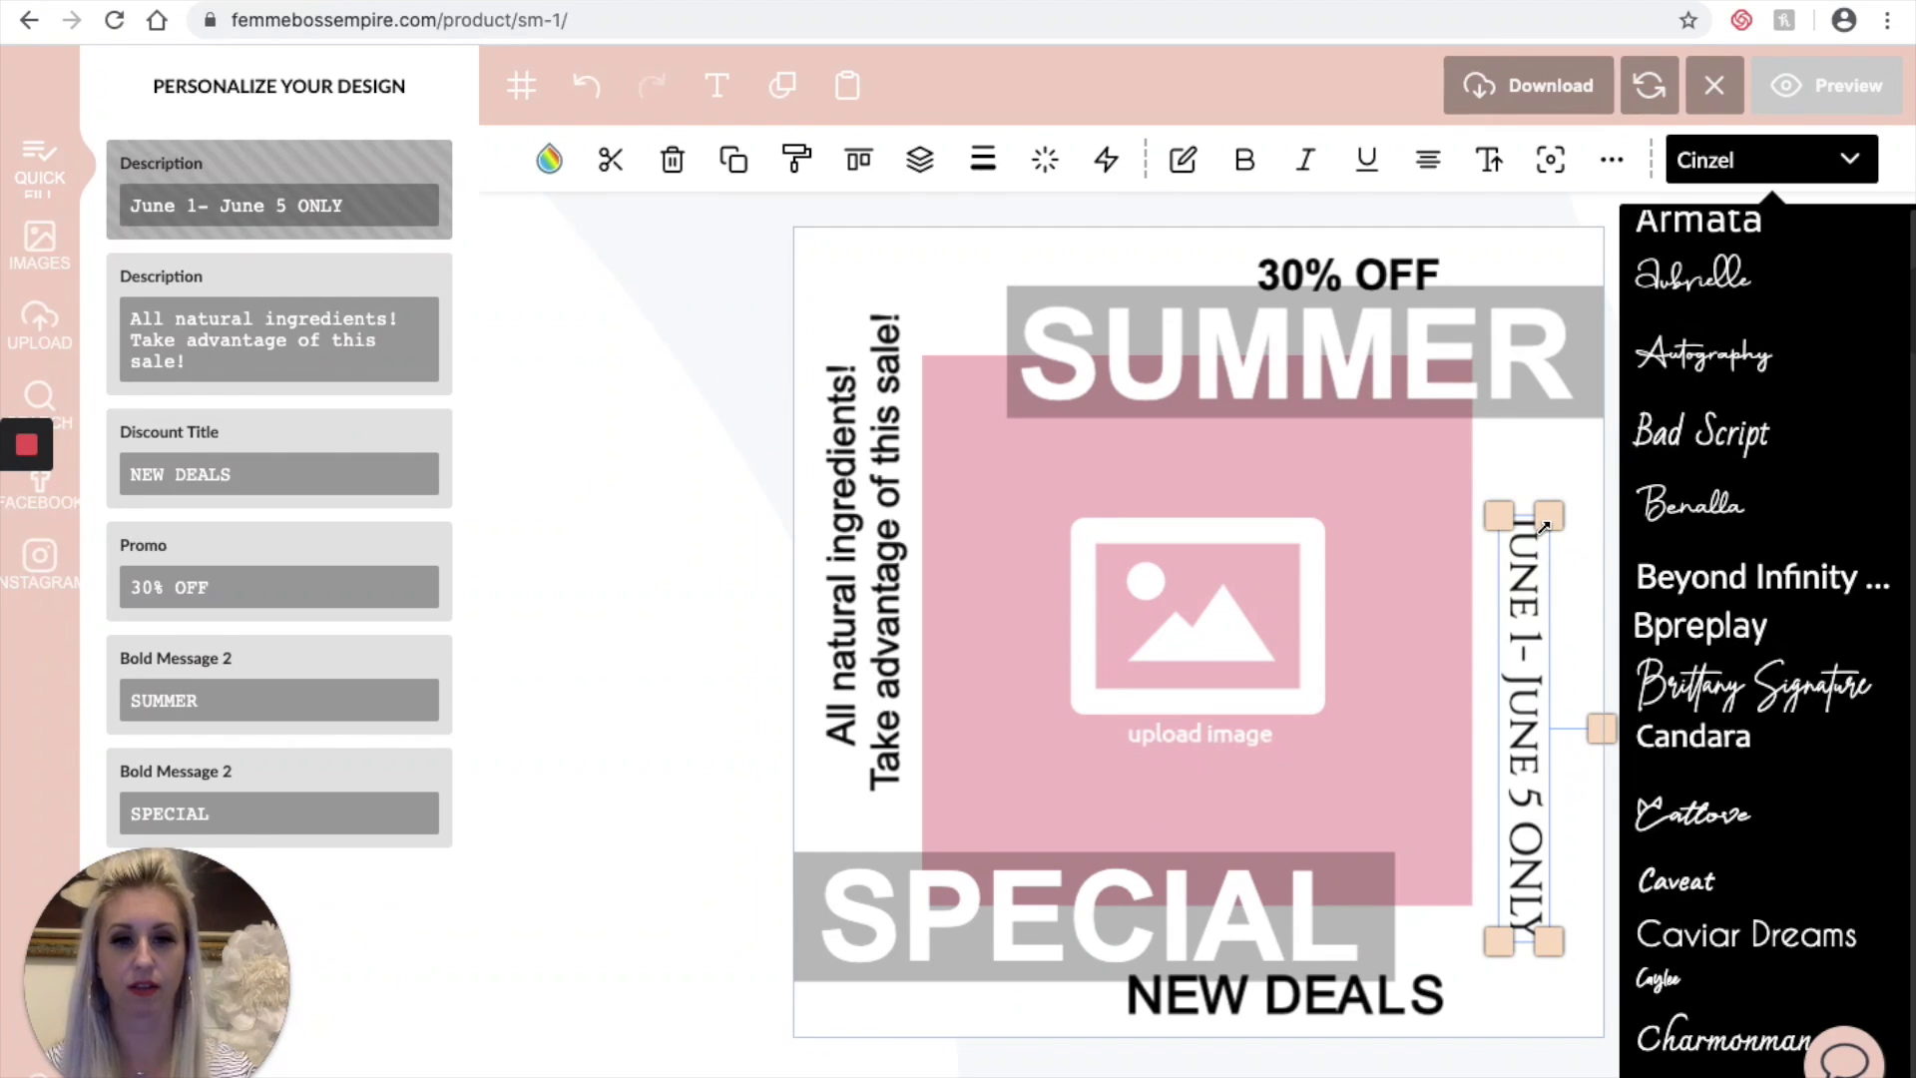
Step: Try red, green #8BC34A and blue #2196F3 fills on the SUMMER text
{"action": "left_click", "coordinate": [1415, 389]}
{"action": "left_click", "coordinate": [1419, 386]}
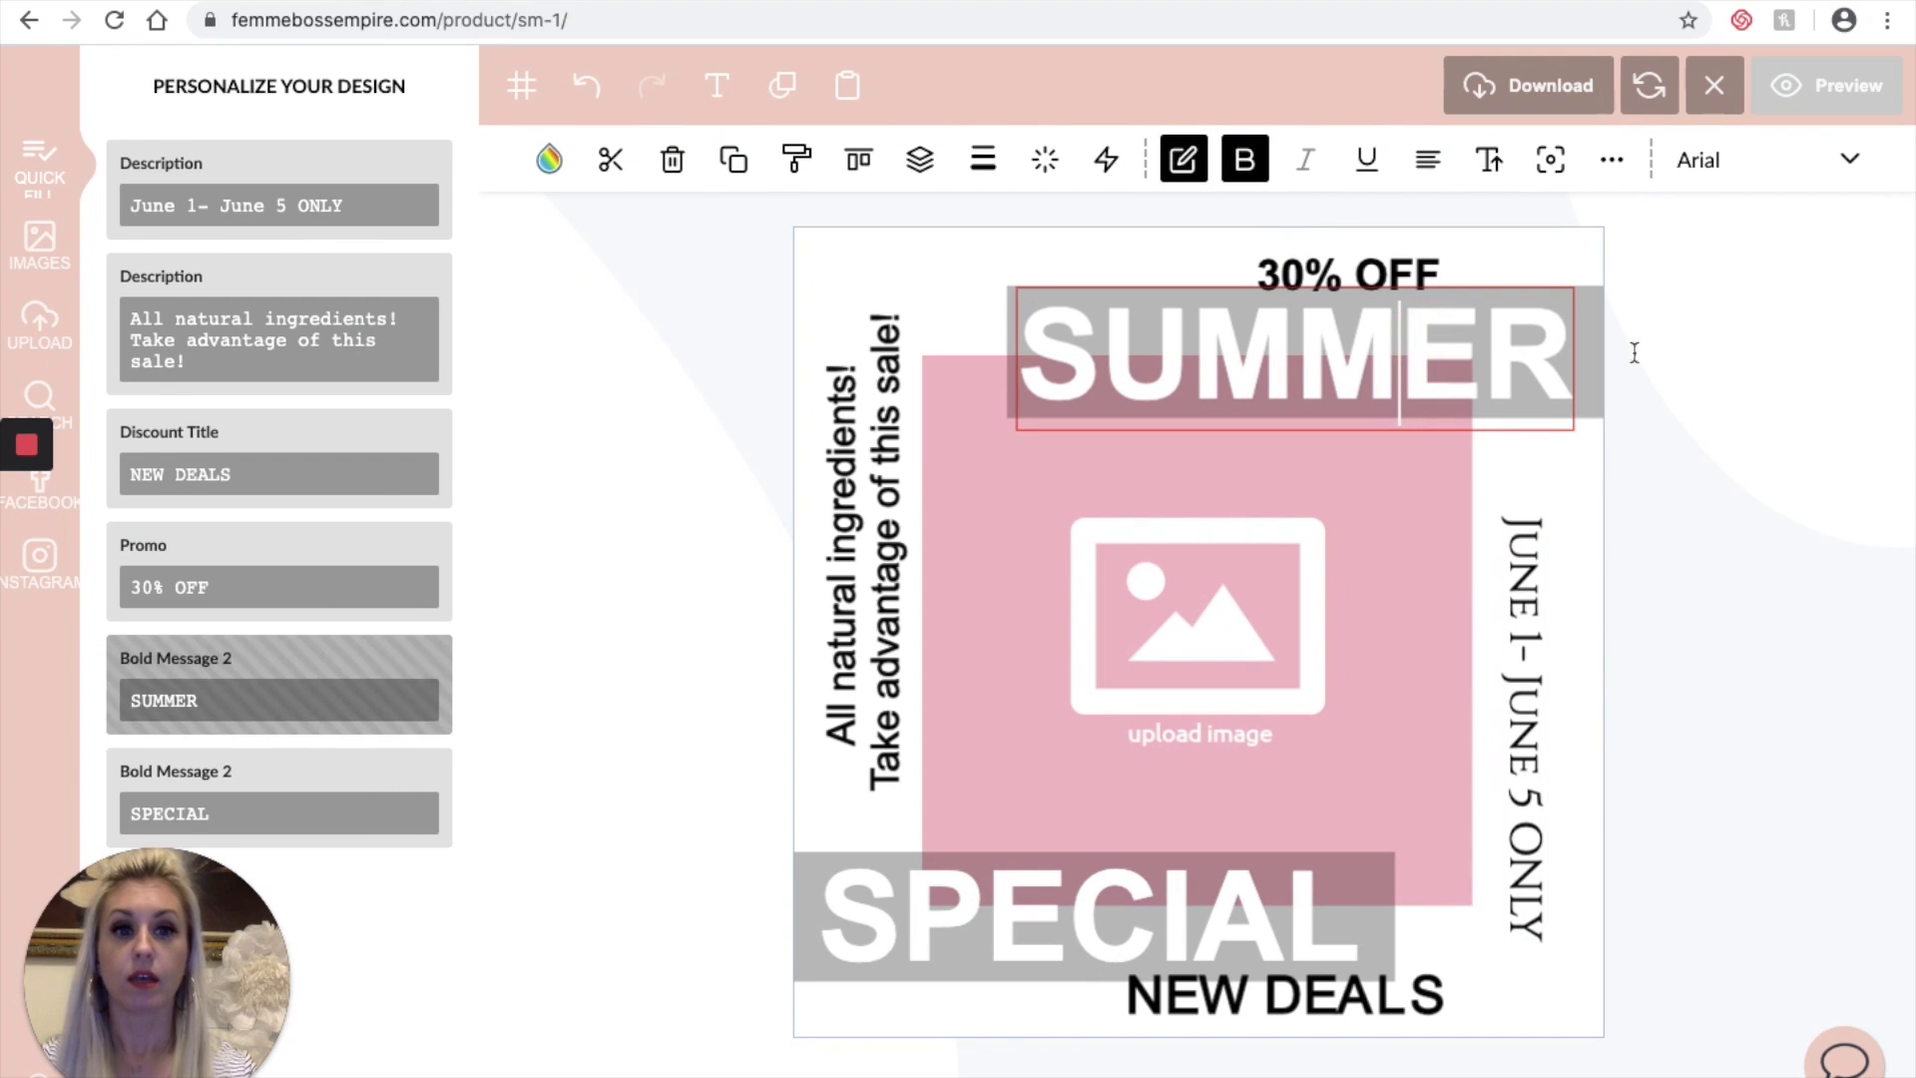
{"action": "left_click", "coordinate": [1645, 364]}
{"action": "left_click", "coordinate": [1422, 367]}
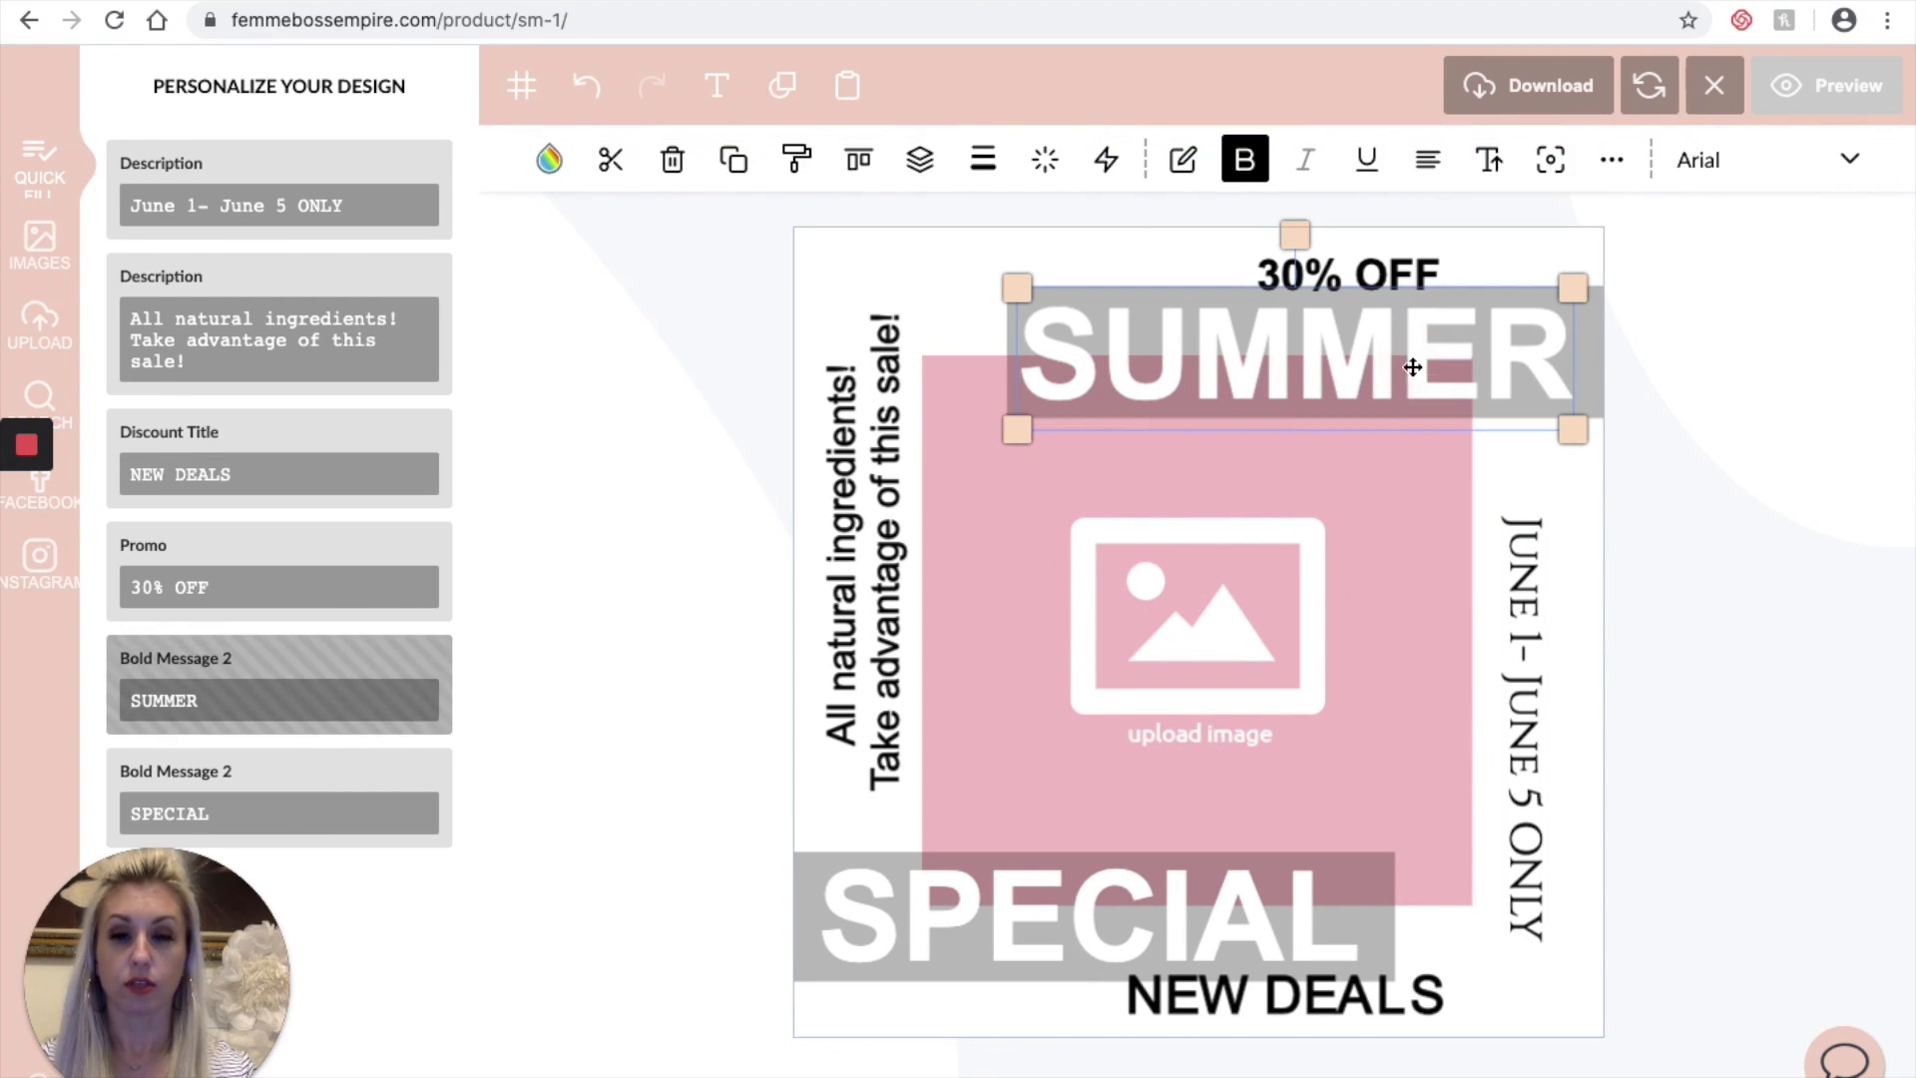
{"action": "left_click", "coordinate": [539, 159]}
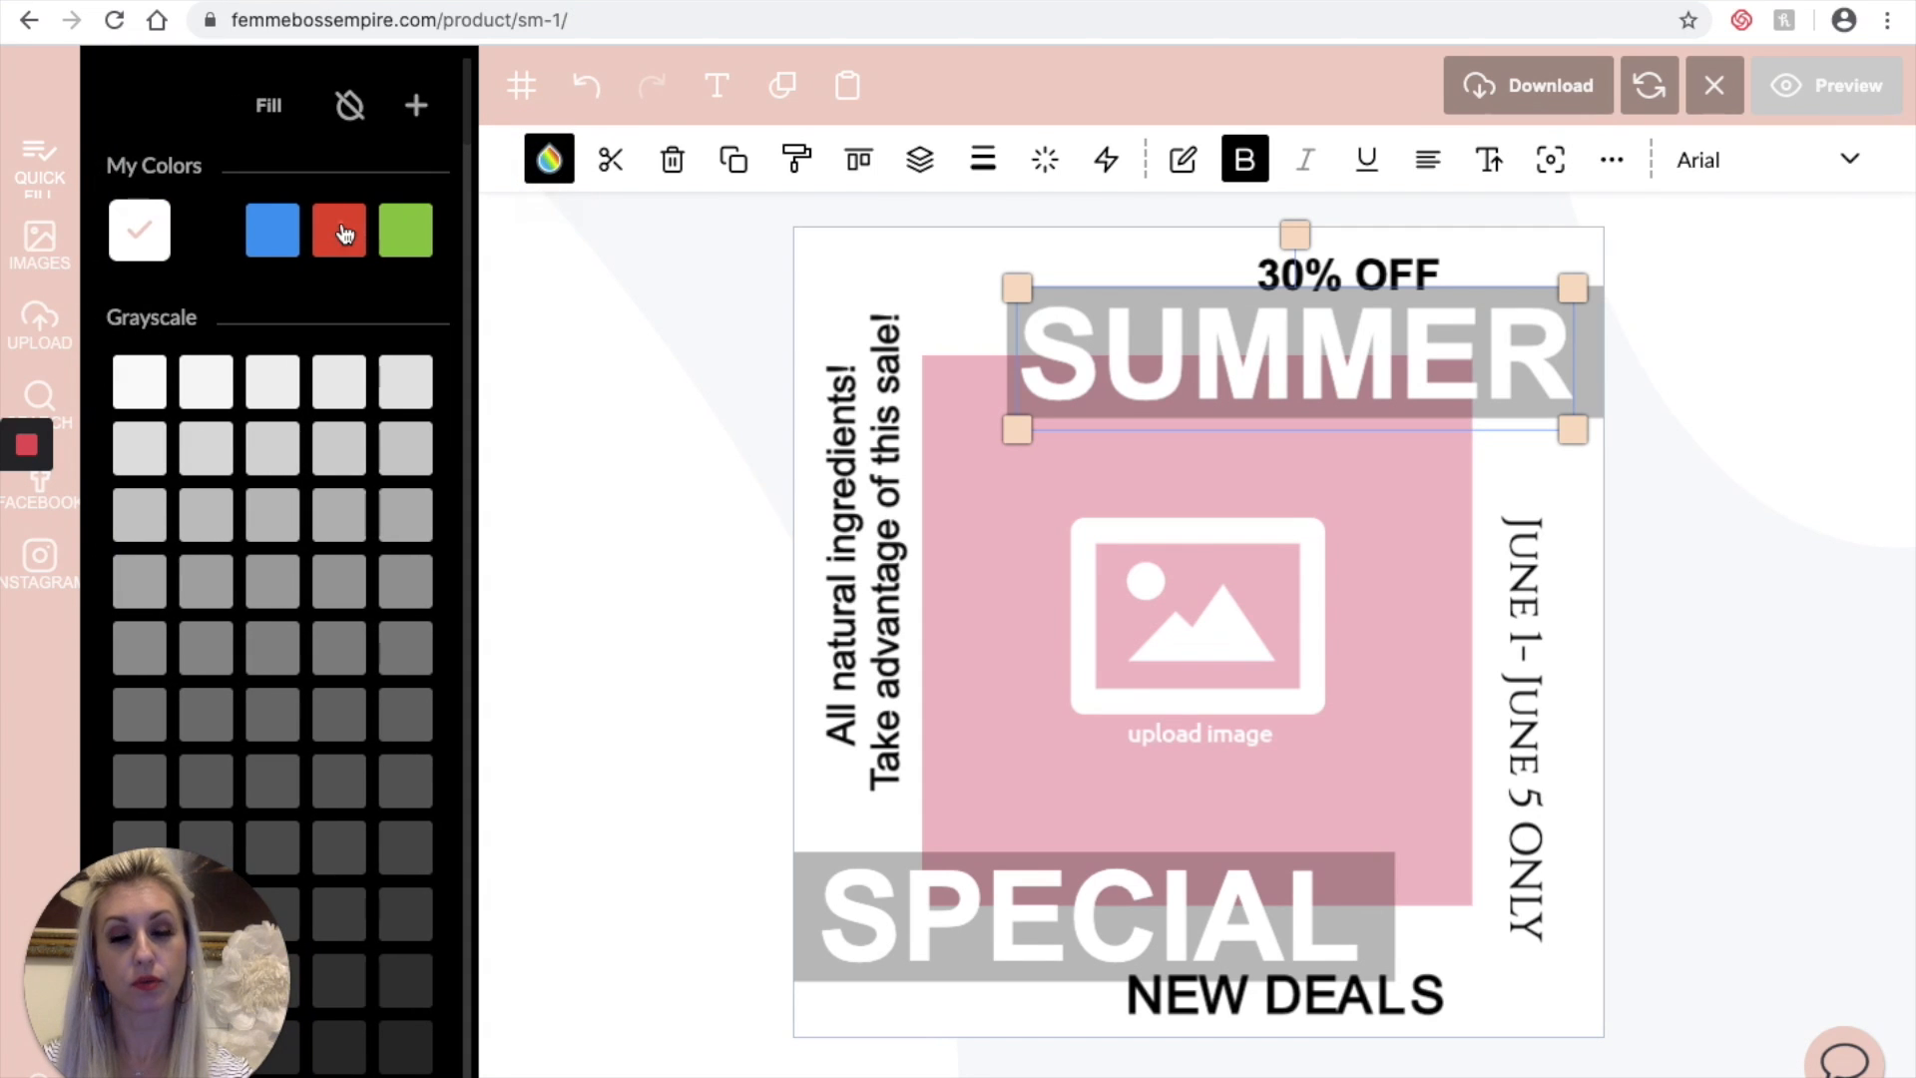
{"action": "left_click", "coordinate": [339, 231]}
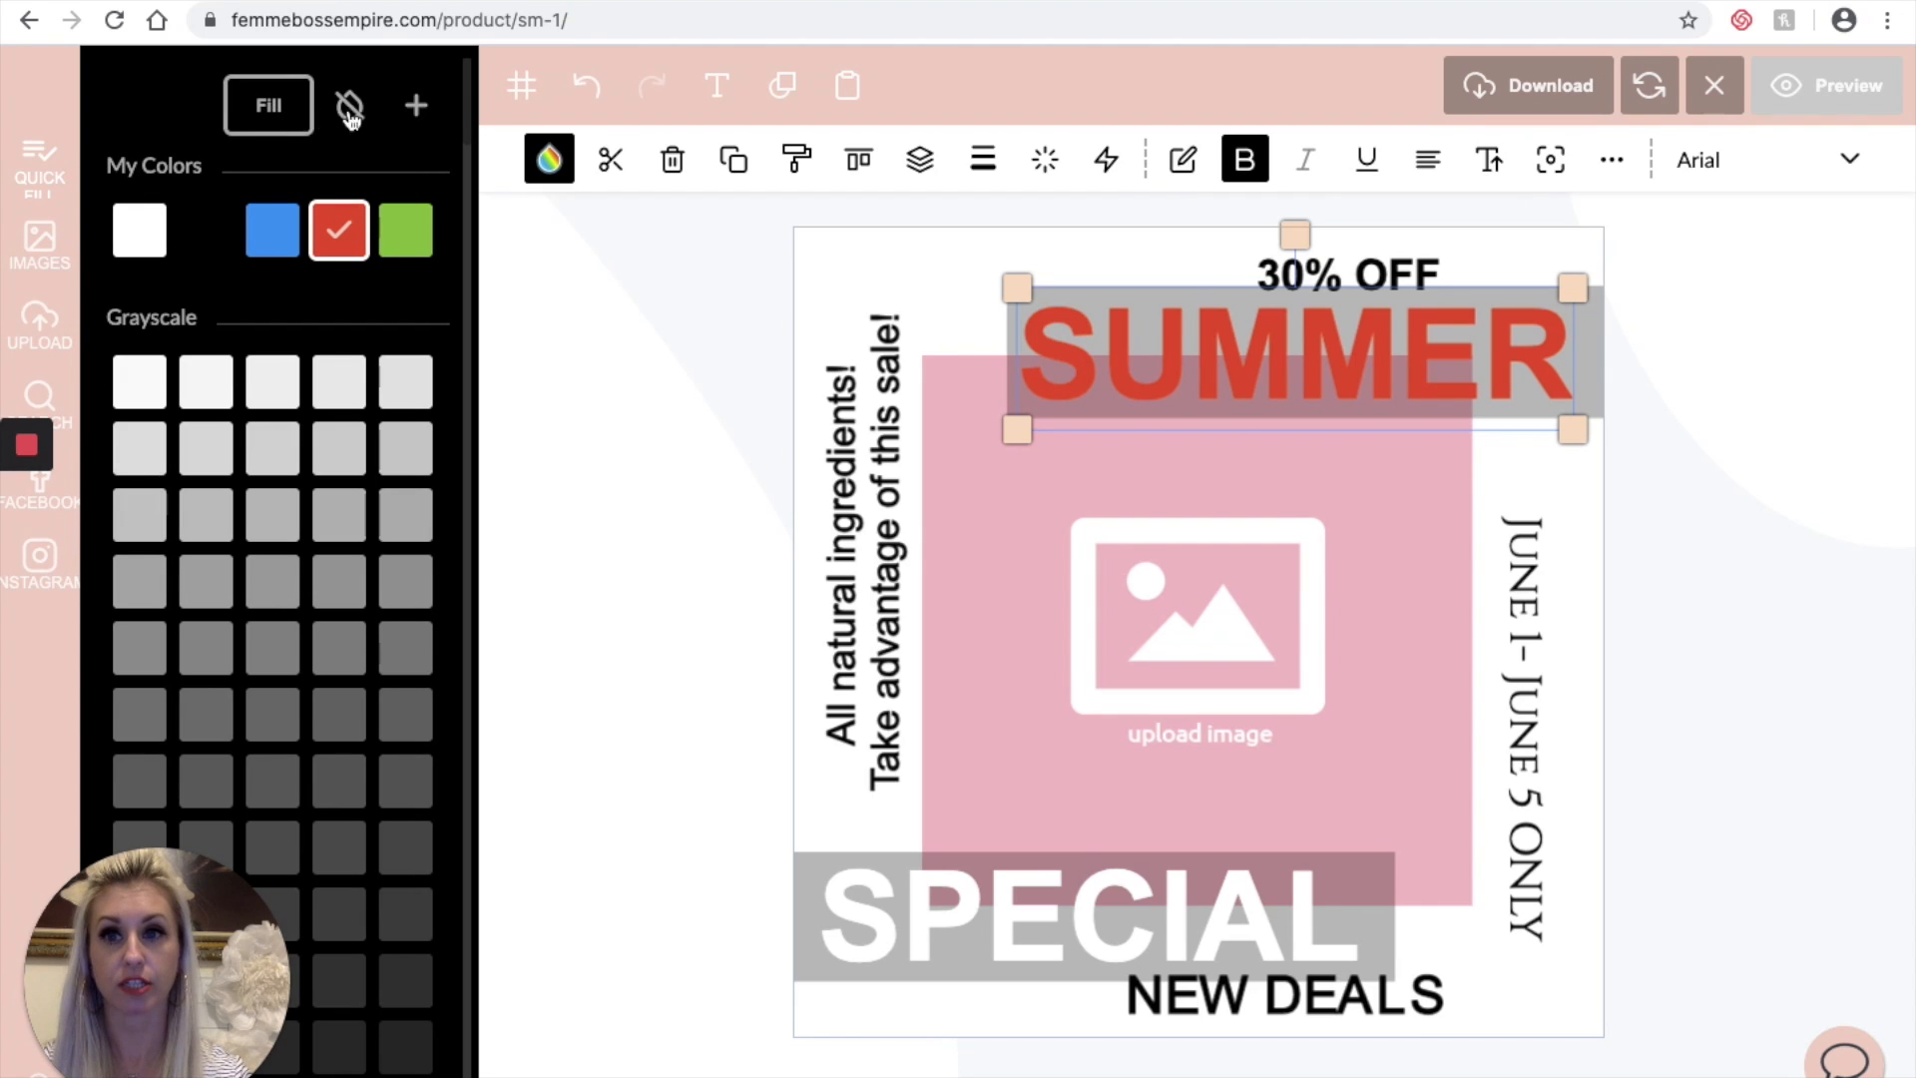
{"action": "left_click", "coordinate": [406, 232]}
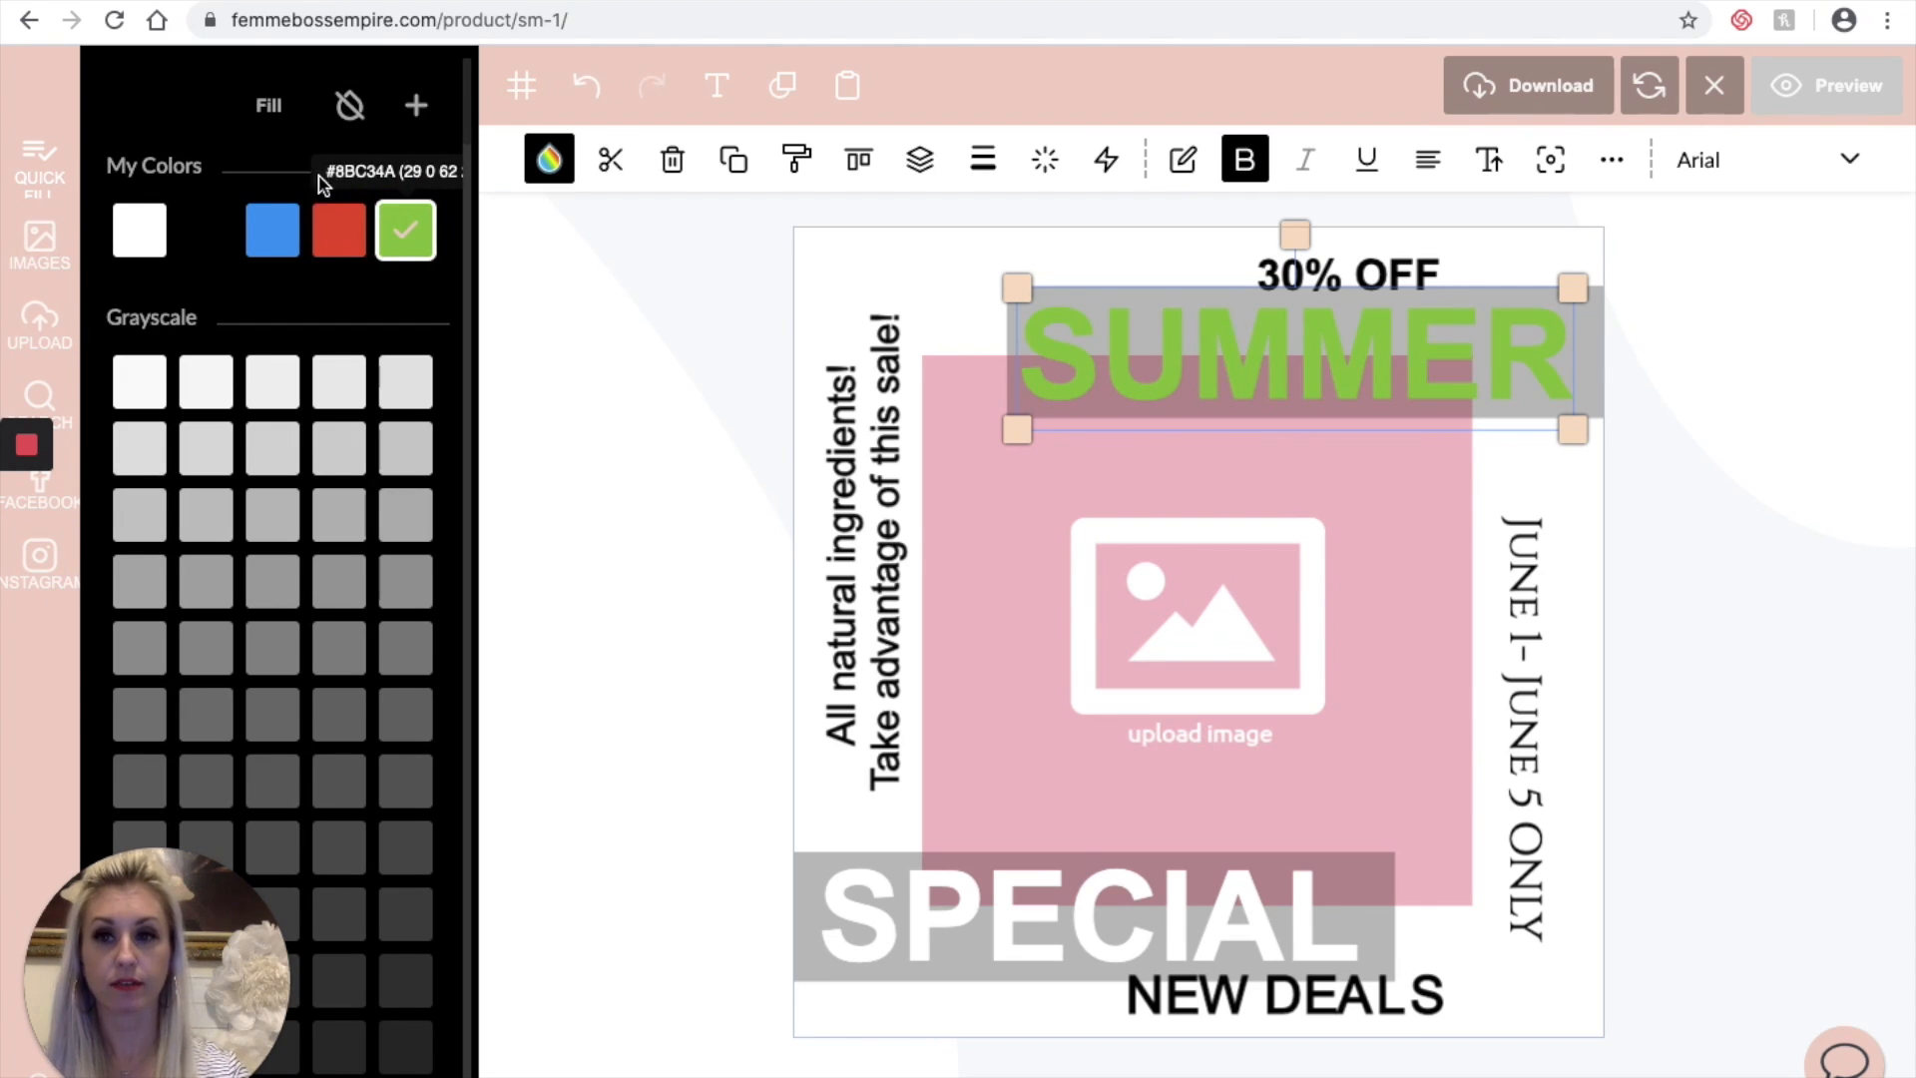
{"action": "left_click", "coordinate": [271, 231]}
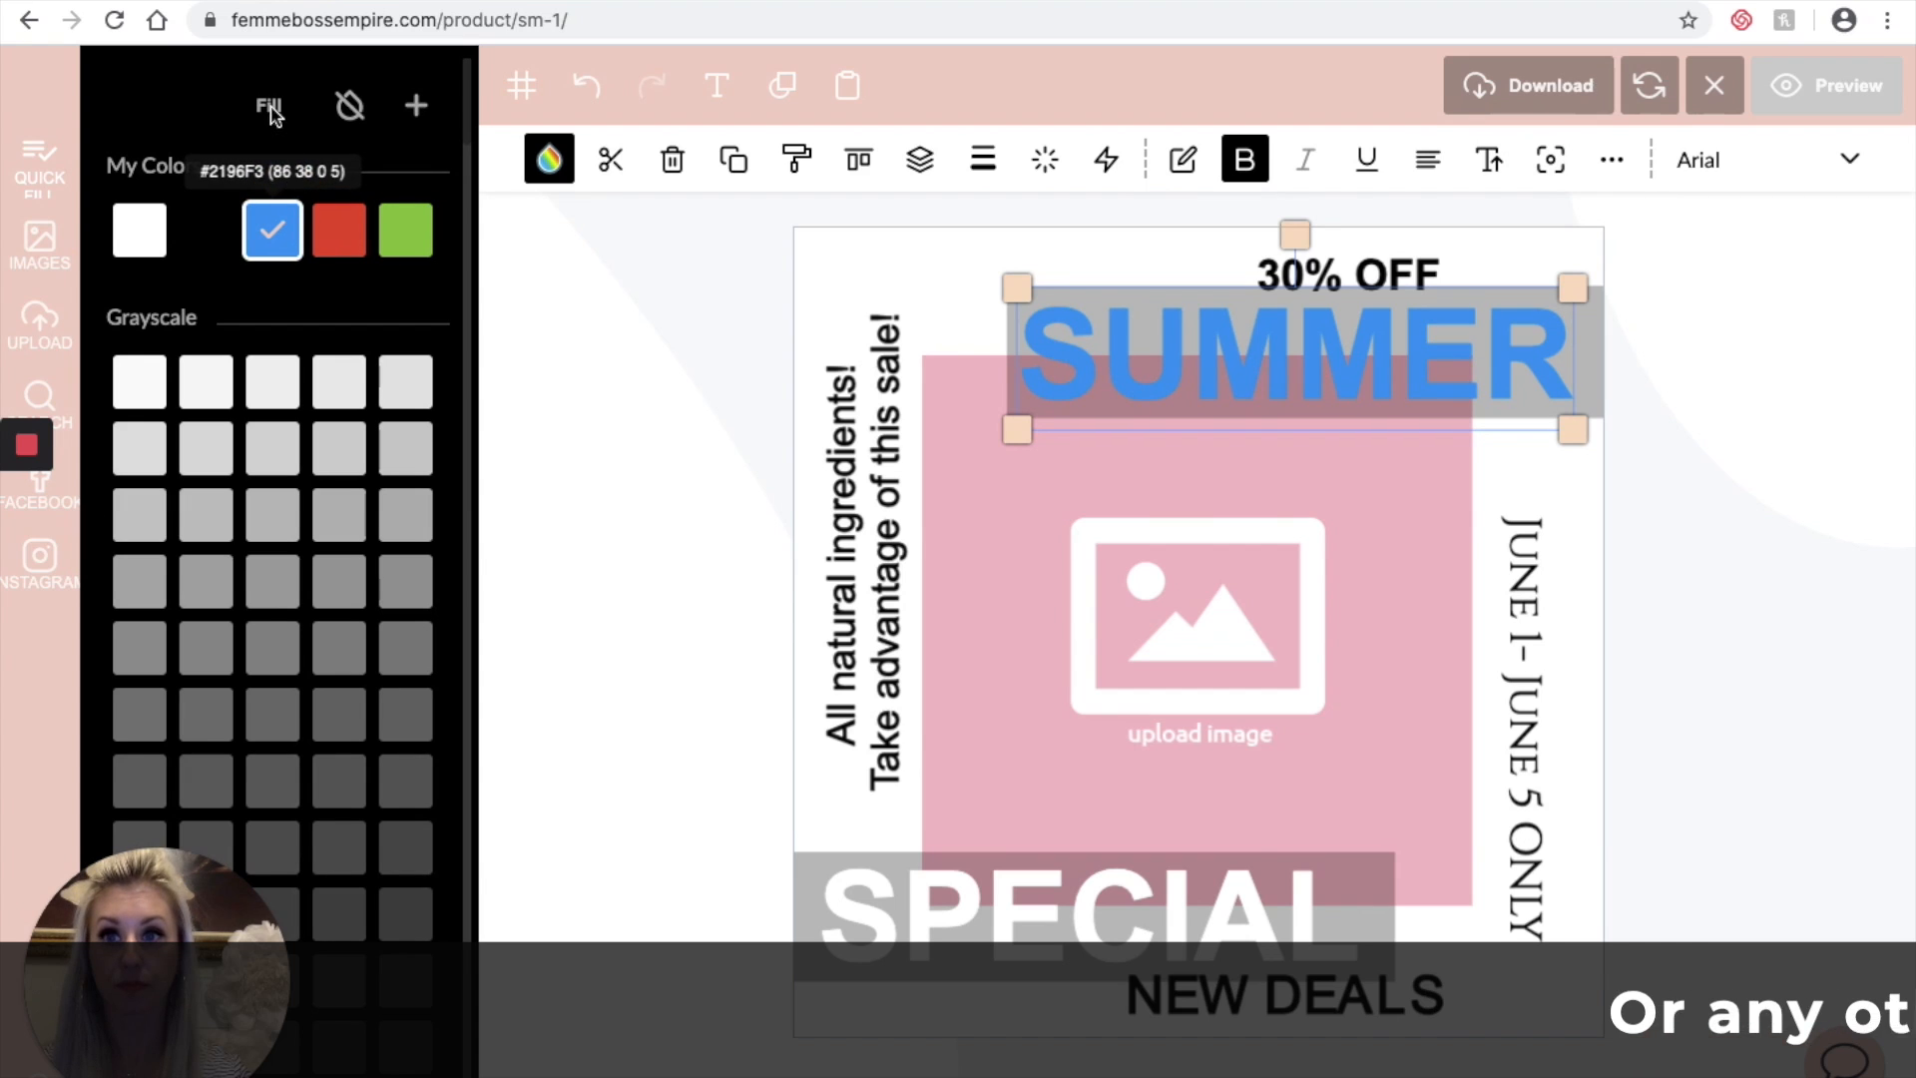
Step: Give the SUMMER text a black #000000 stroke
{"action": "left_click", "coordinate": [269, 118]}
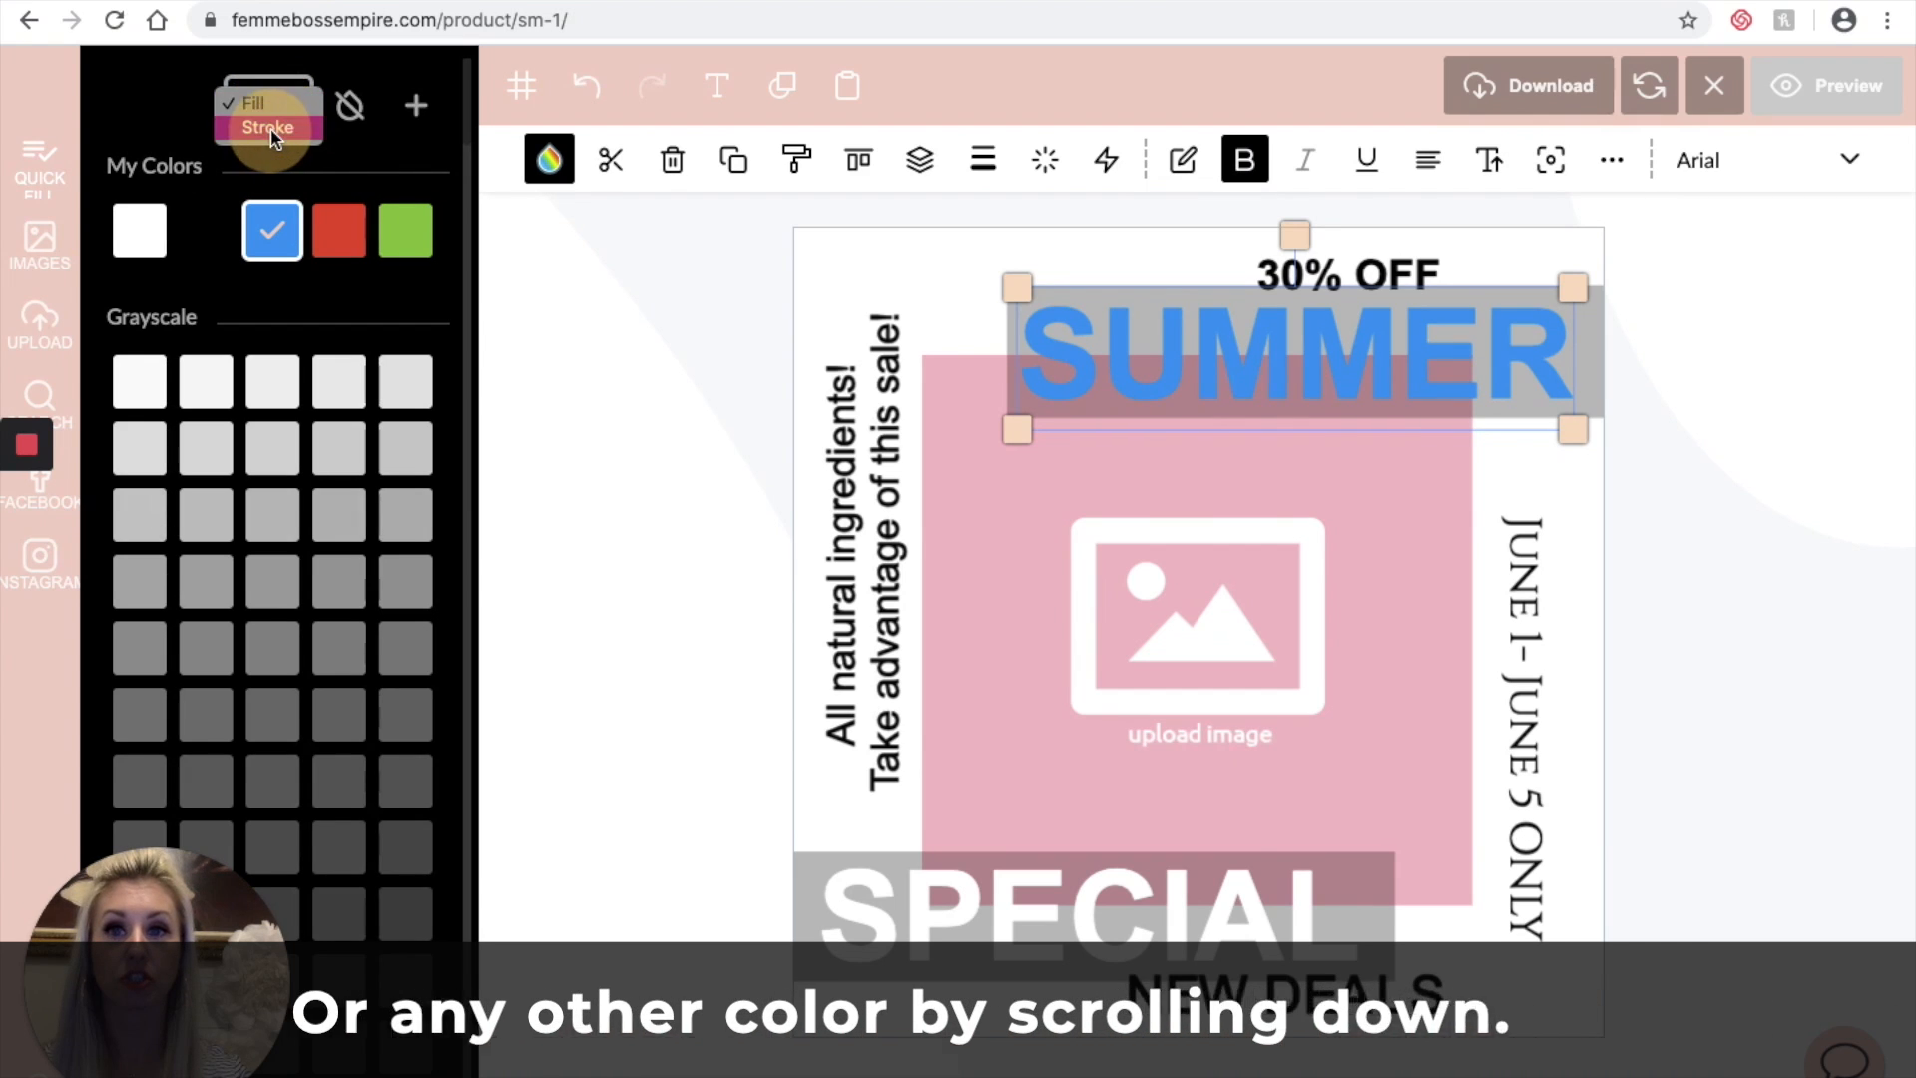
{"action": "left_click", "coordinate": [270, 127]}
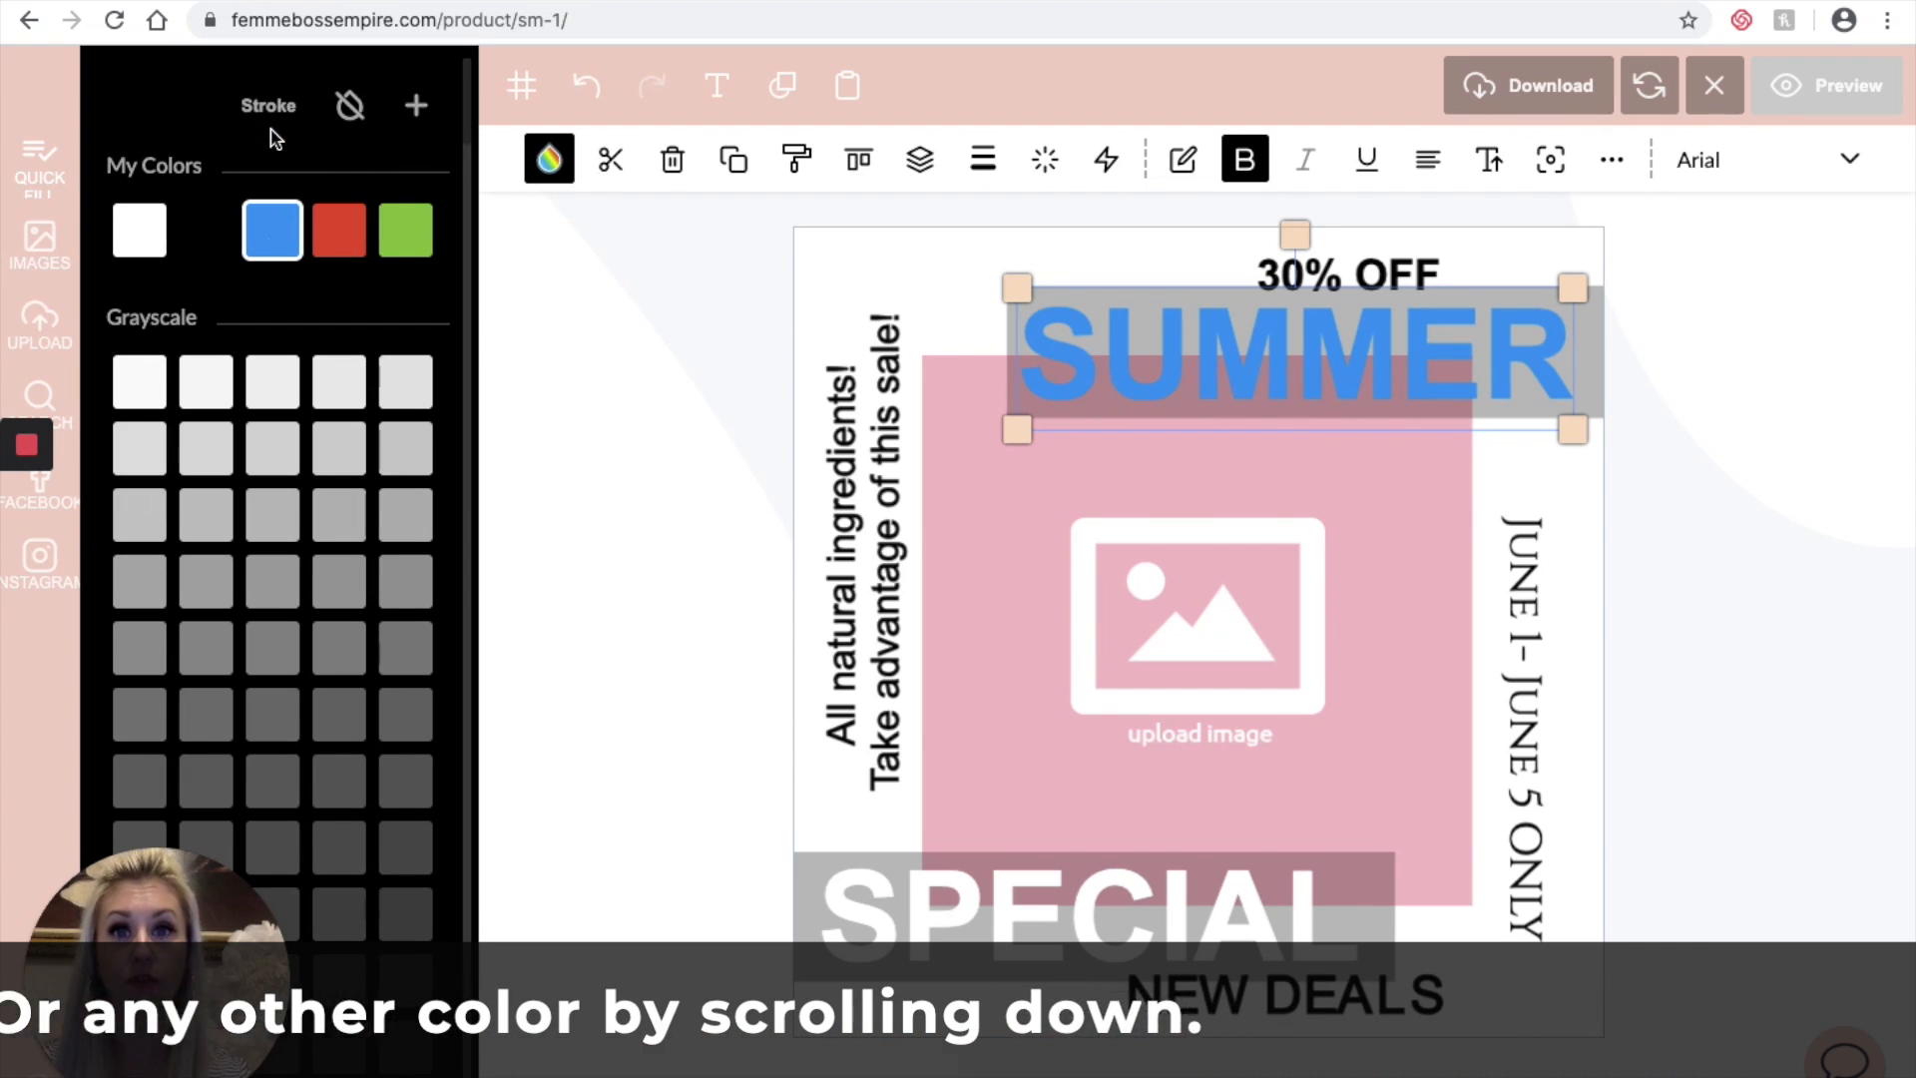
{"action": "left_click", "coordinate": [228, 246]}
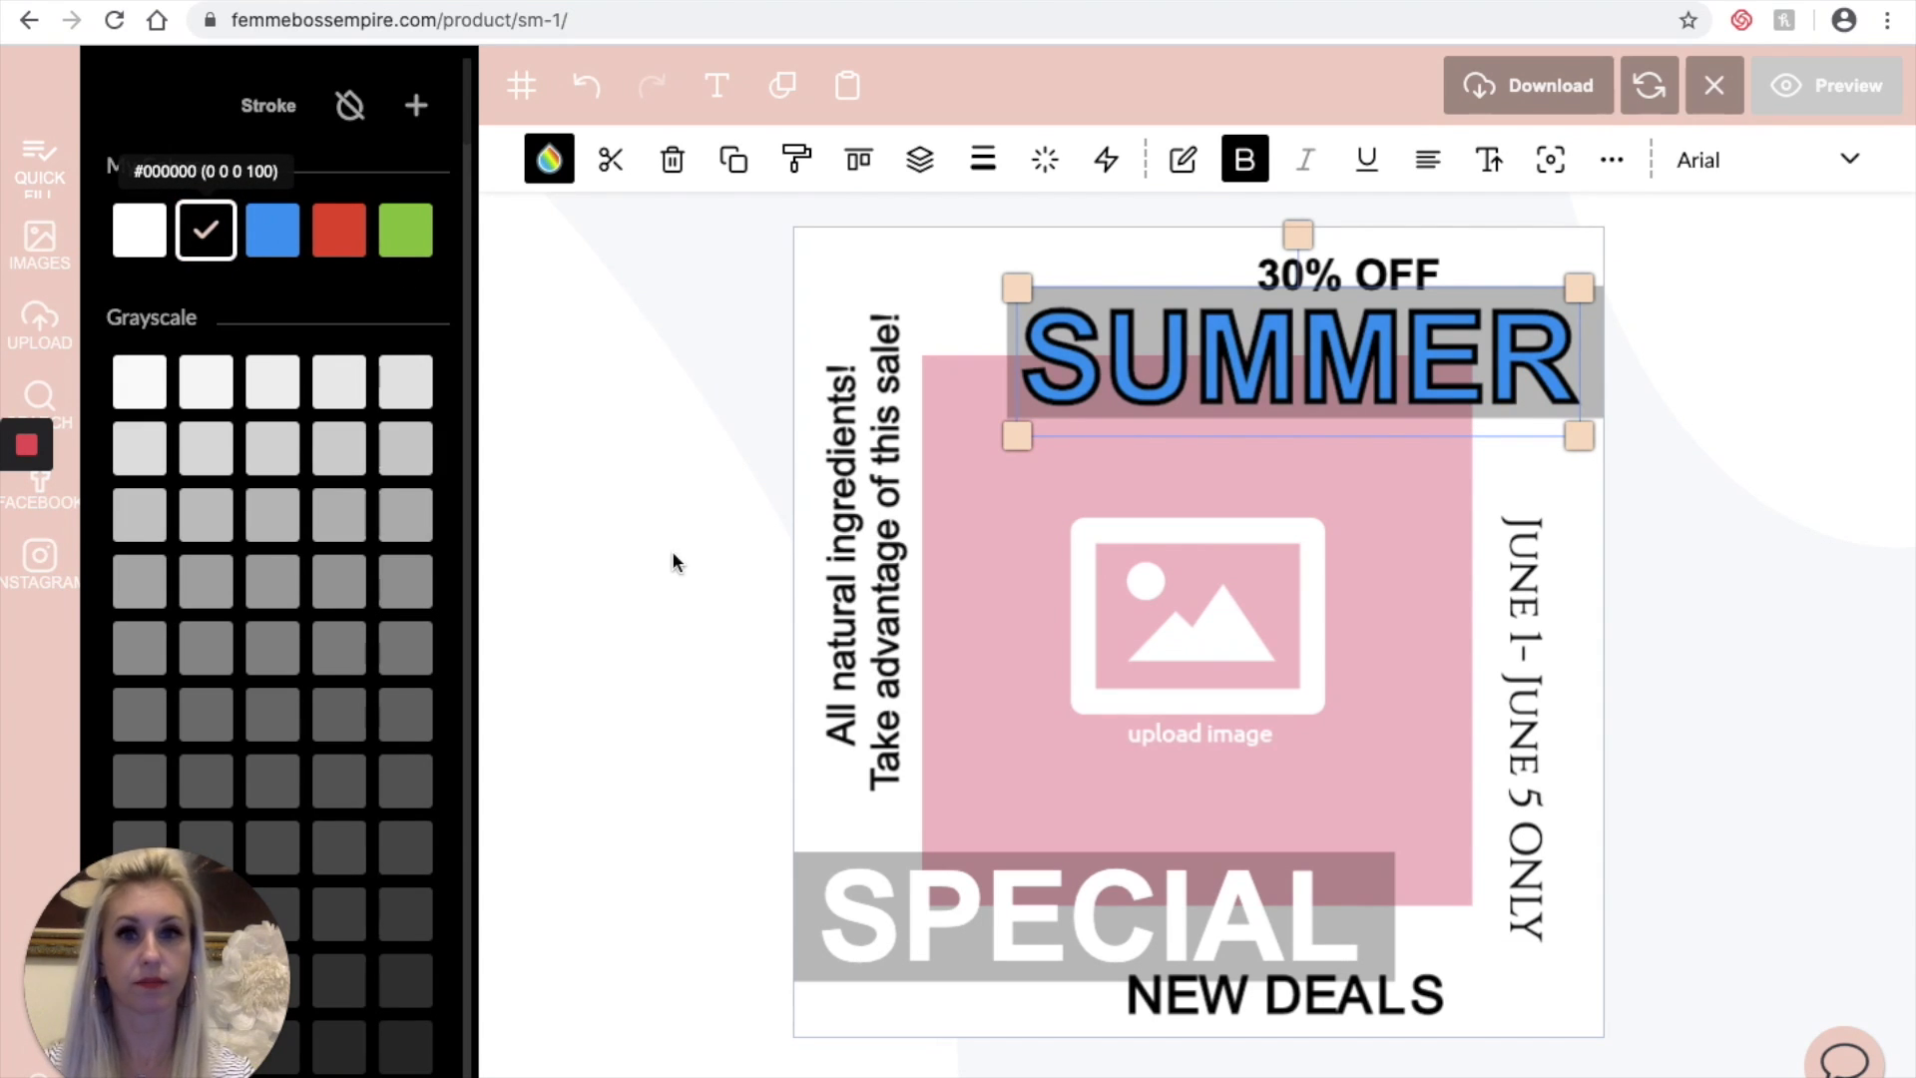
{"action": "left_click", "coordinate": [347, 110]}
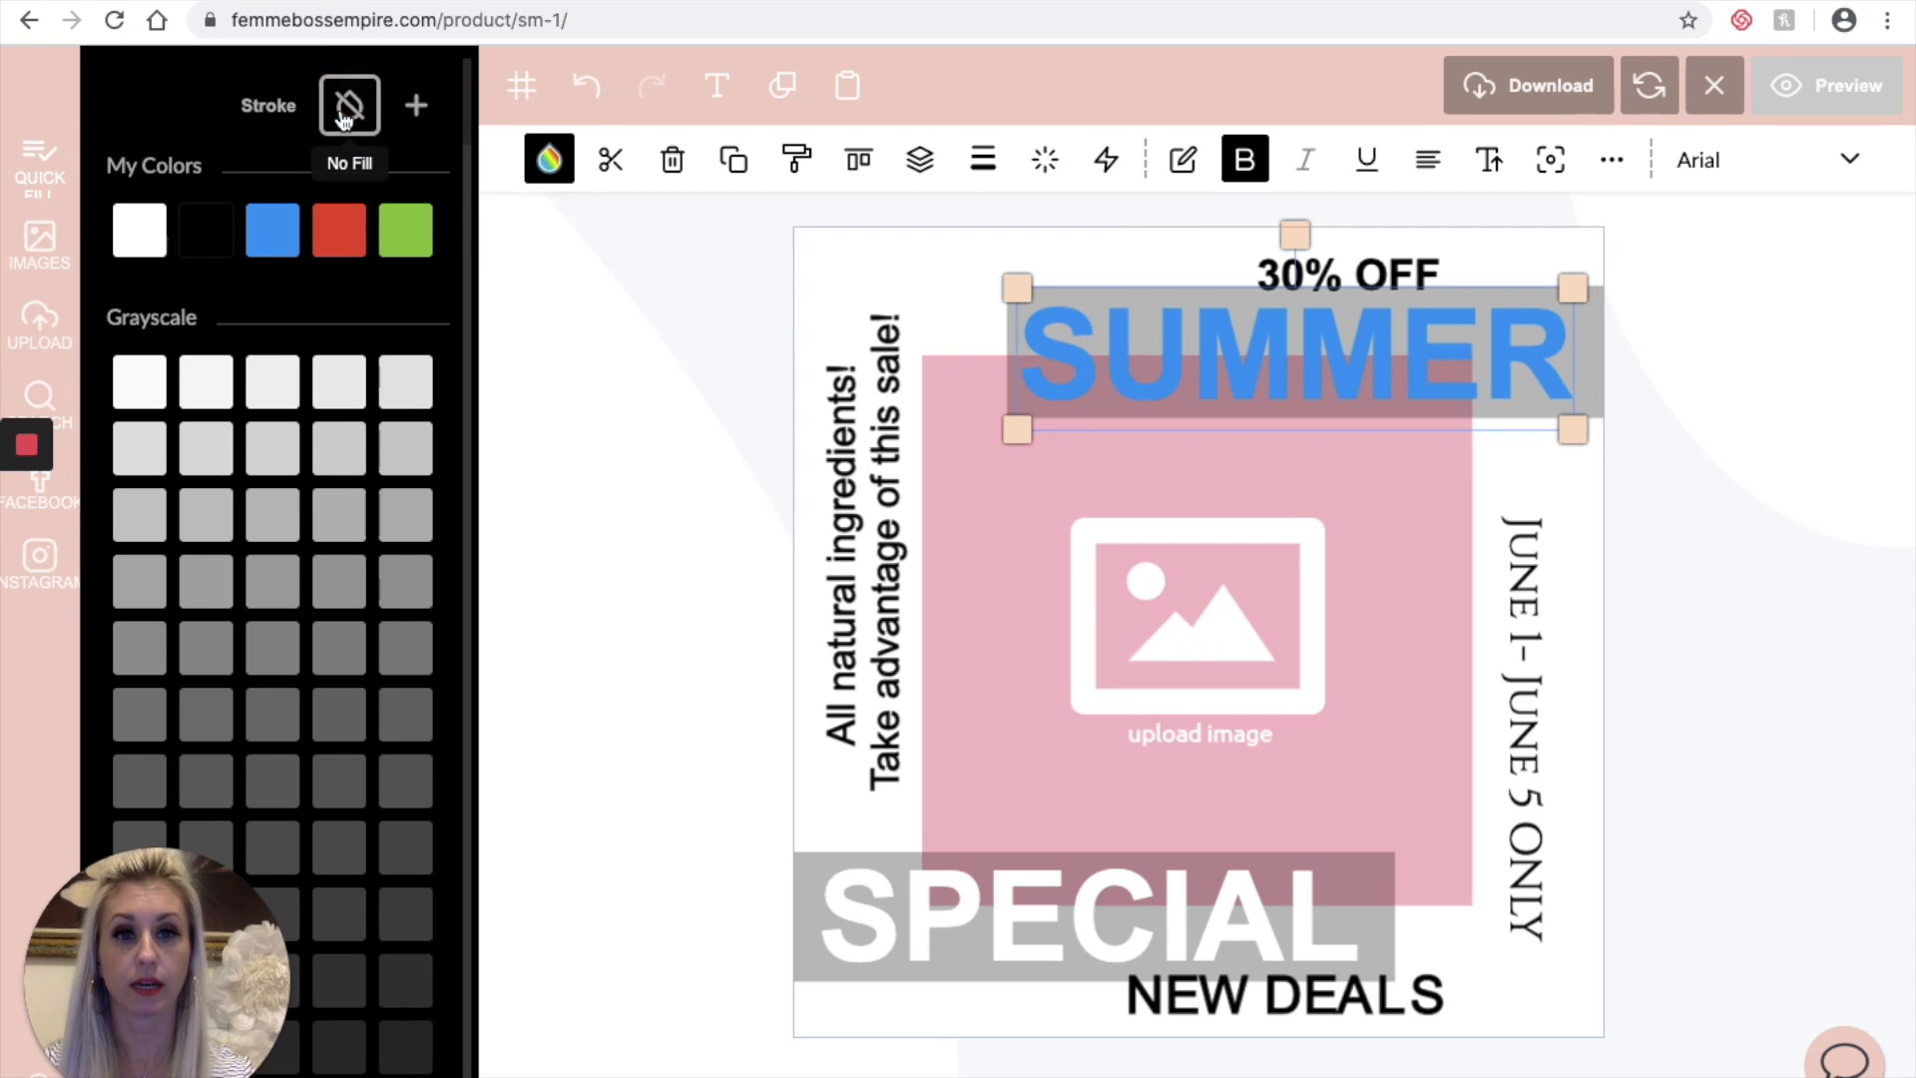
{"action": "left_click", "coordinate": [230, 238]}
Step: Remove the fill from the SUMMER text and give SPECIAL the same look, with a black outline and no fill
{"action": "left_click", "coordinate": [271, 104]}
{"action": "left_click", "coordinate": [274, 79]}
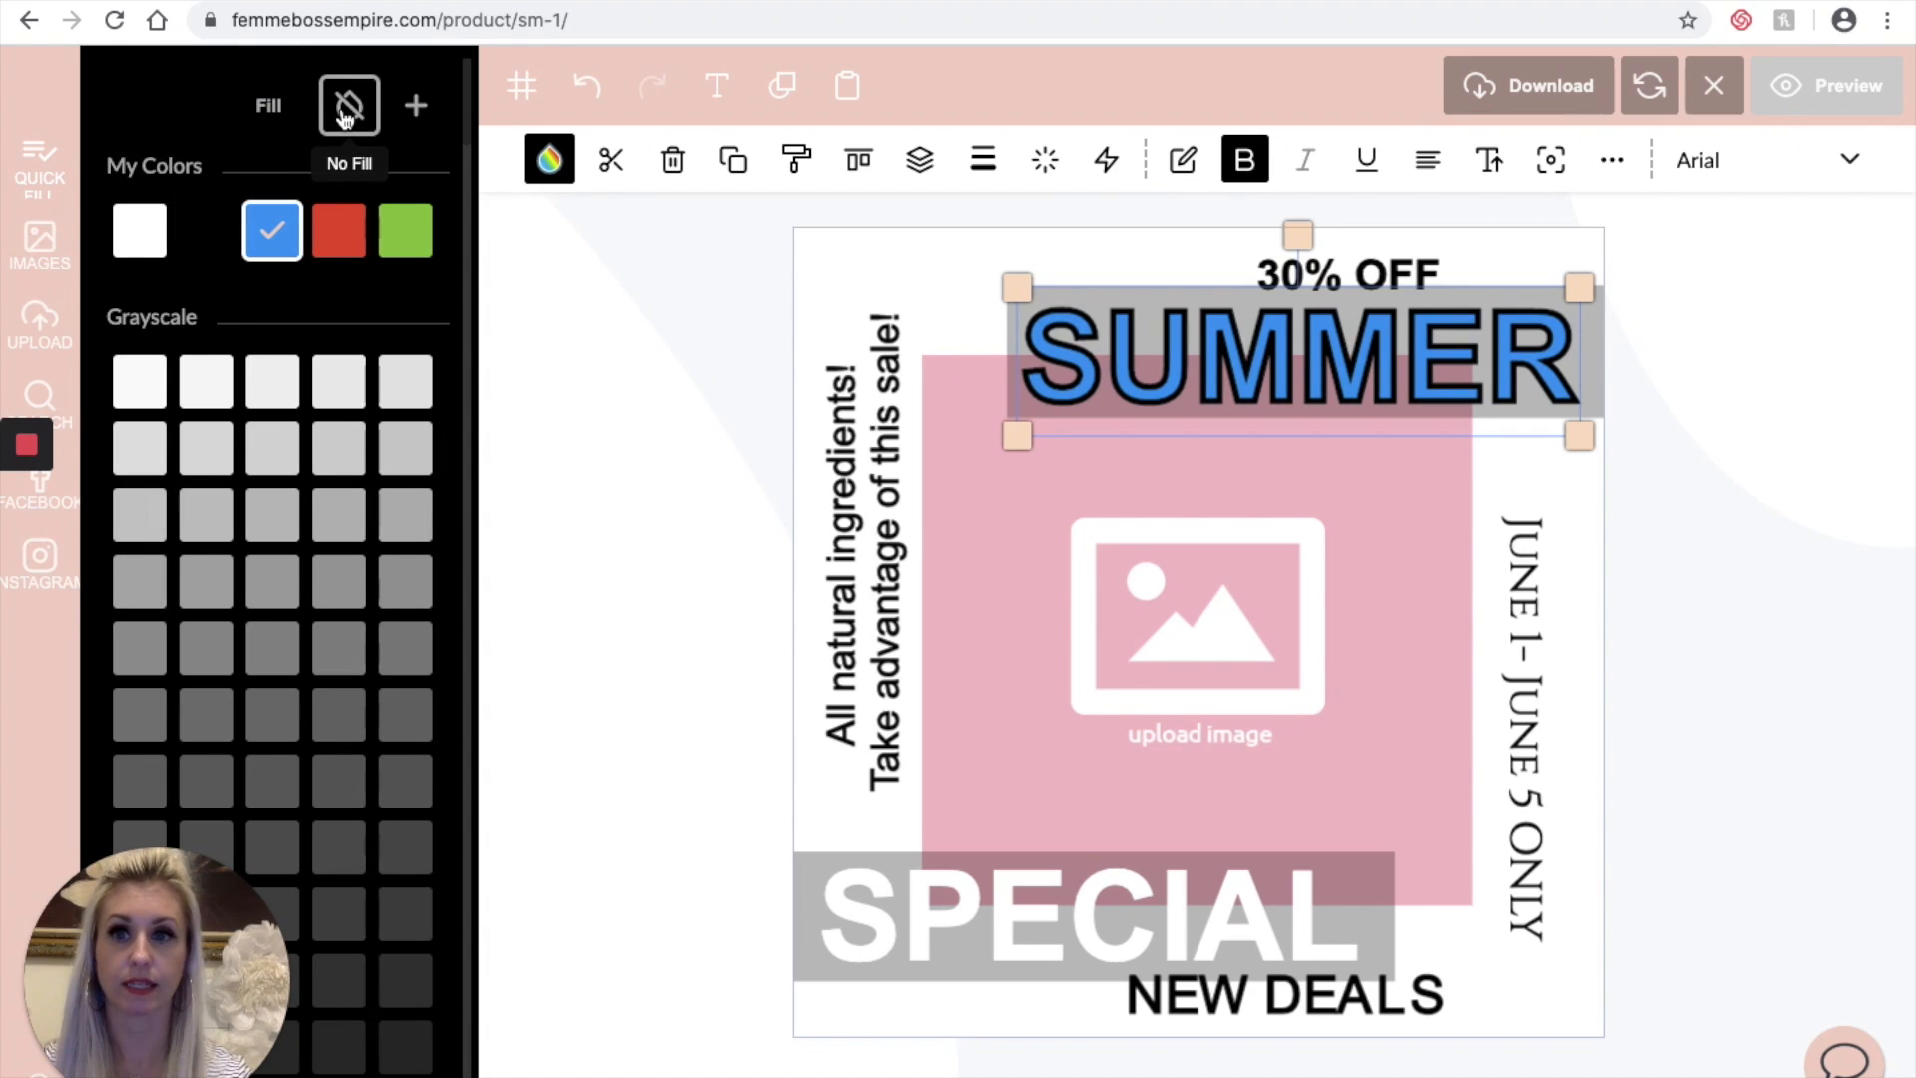
{"action": "left_click", "coordinate": [344, 116]}
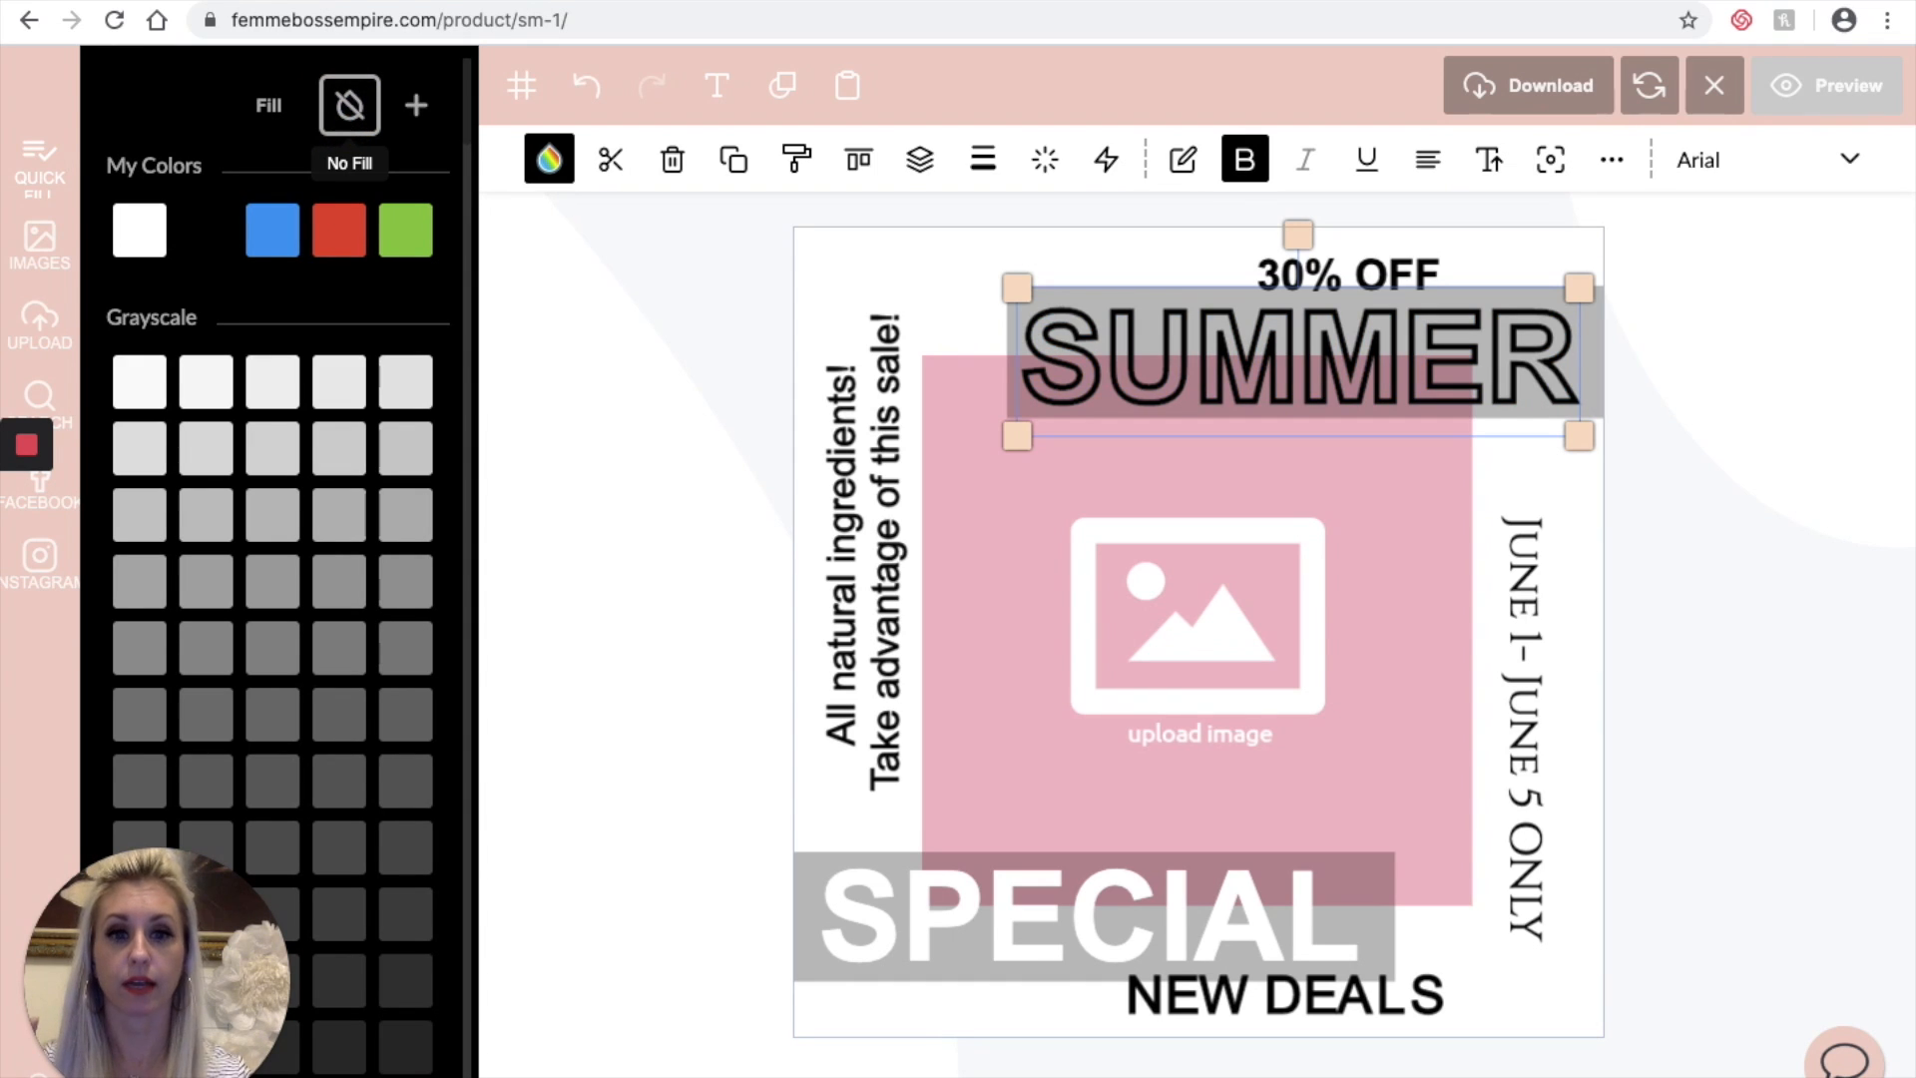
{"action": "left_click", "coordinate": [1130, 940]}
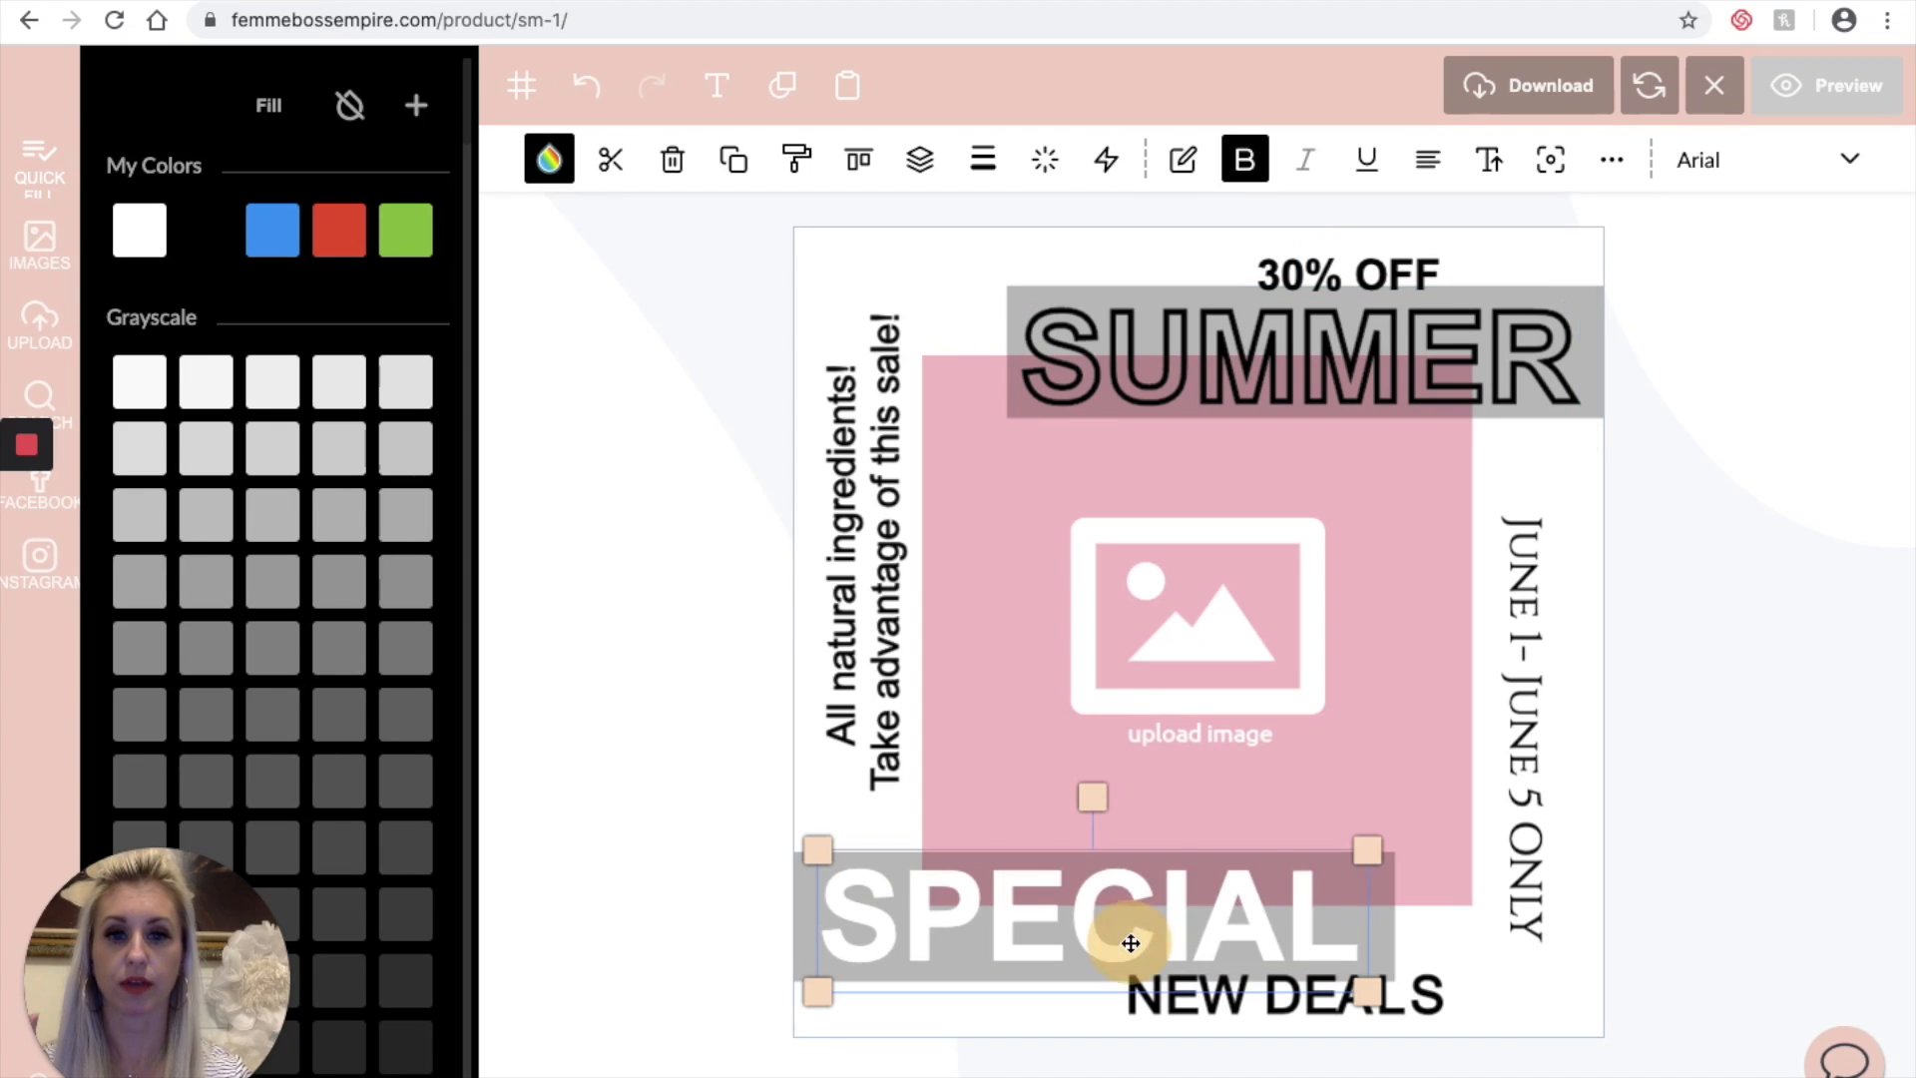
{"action": "left_click", "coordinate": [352, 104]}
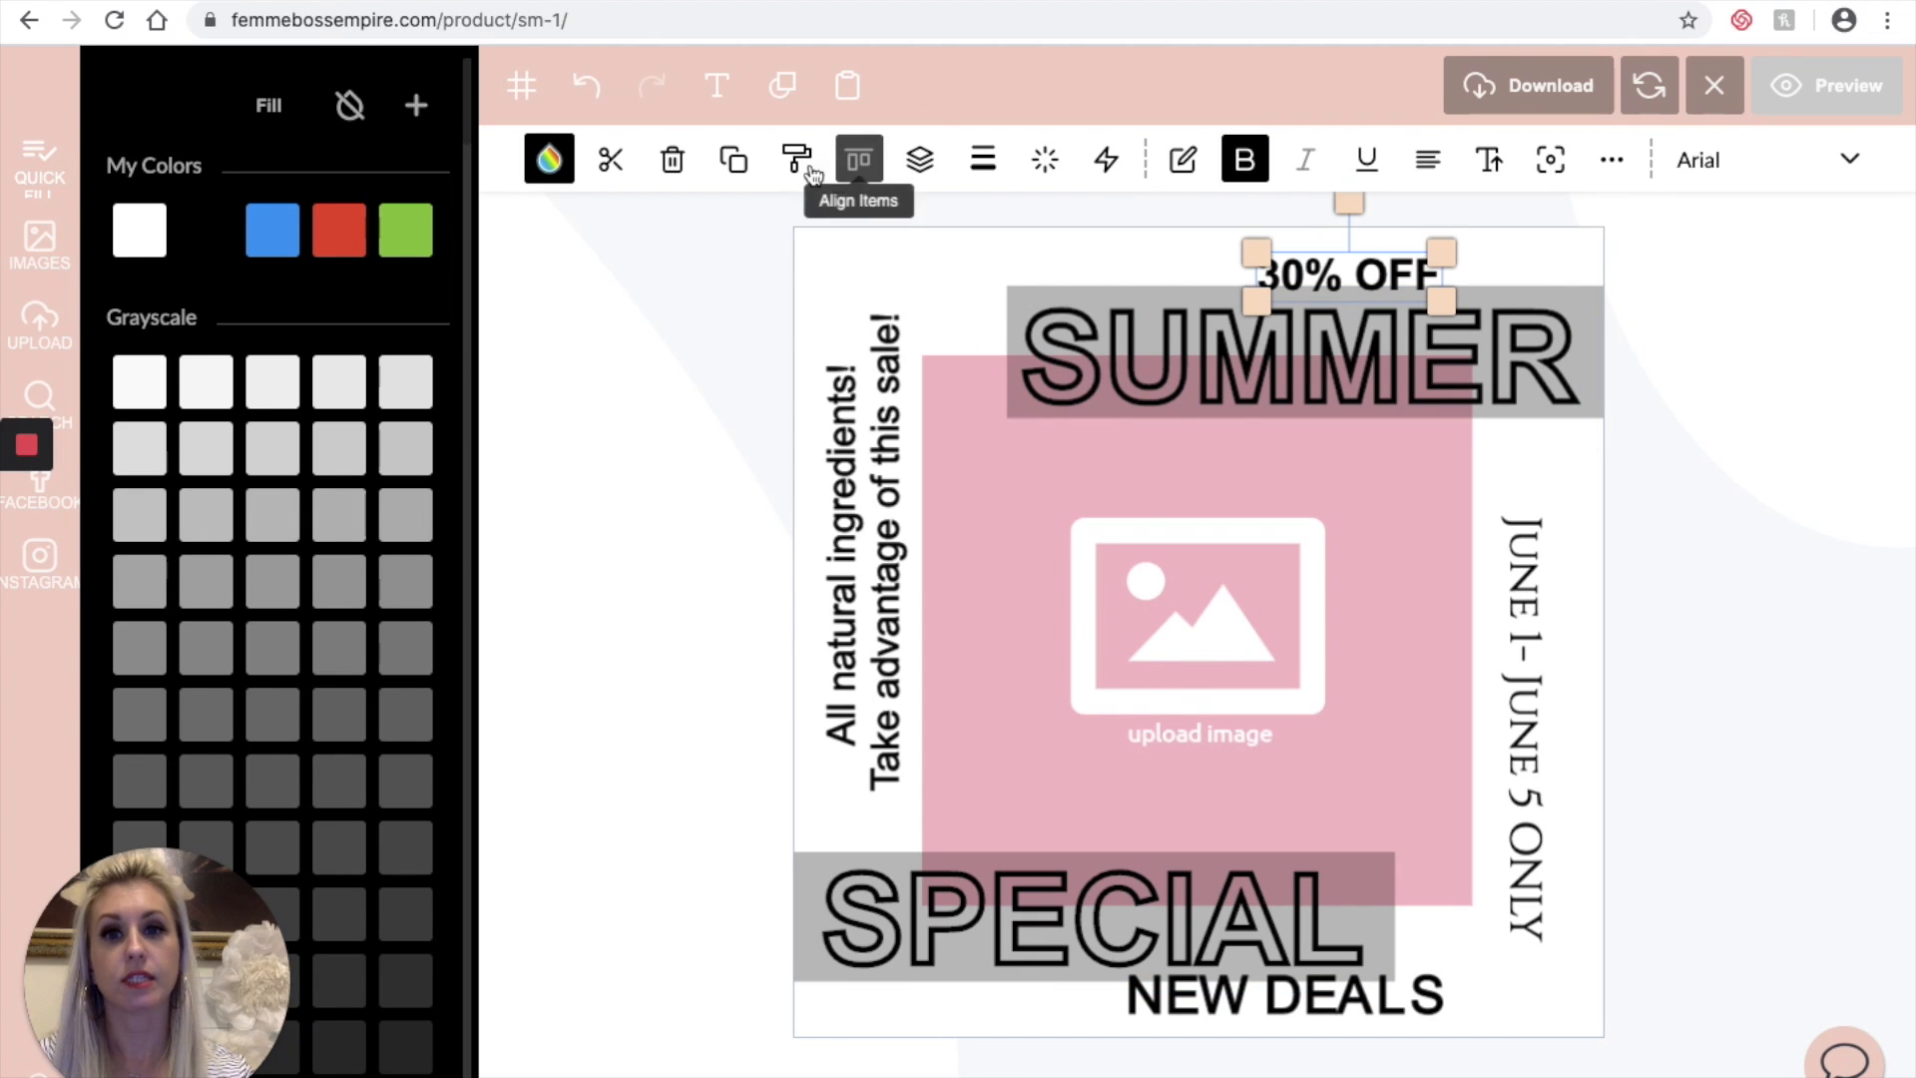
Step: Duplicate the 30% OFF text and place the copy below the SPECIAL band, in the design's lower-left corner
{"action": "left_click", "coordinate": [735, 162]}
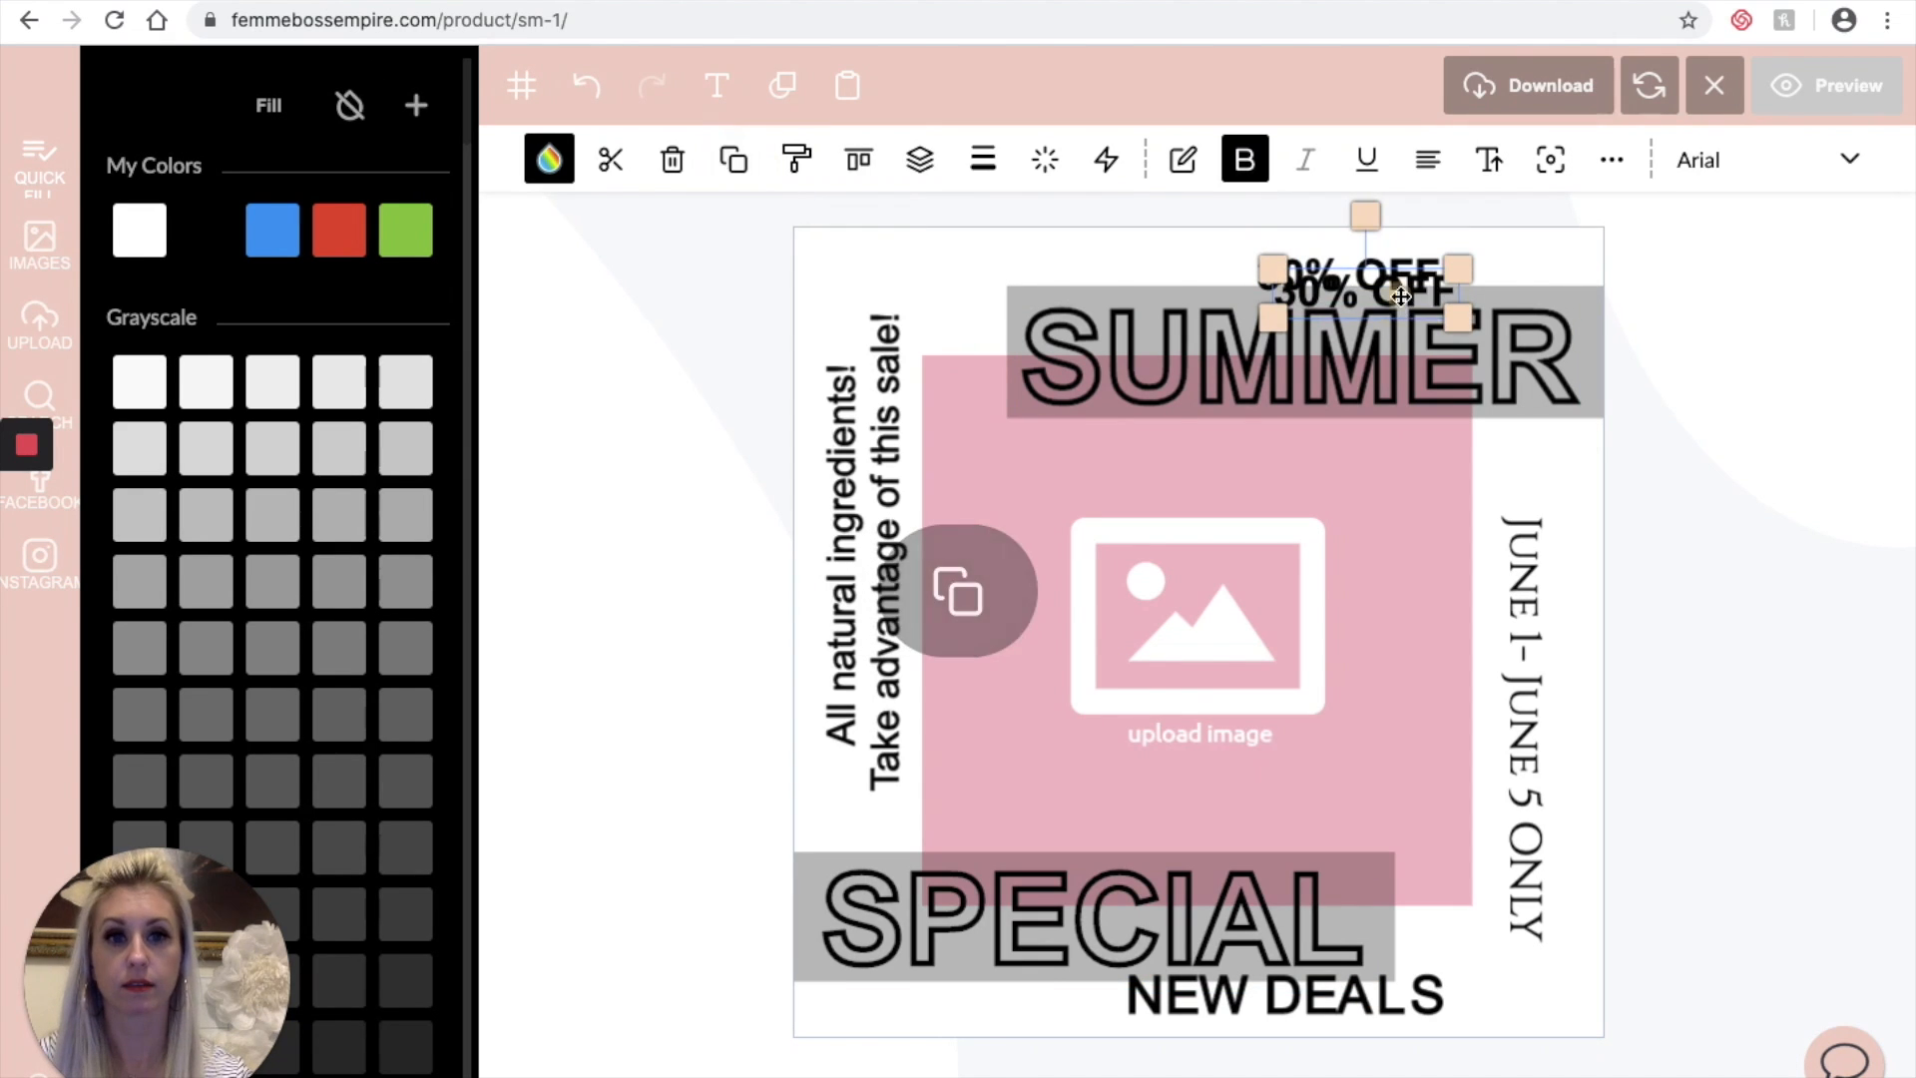
{"action": "left_click_drag", "start_coordinate": [1126, 283], "coordinate": [942, 1012]}
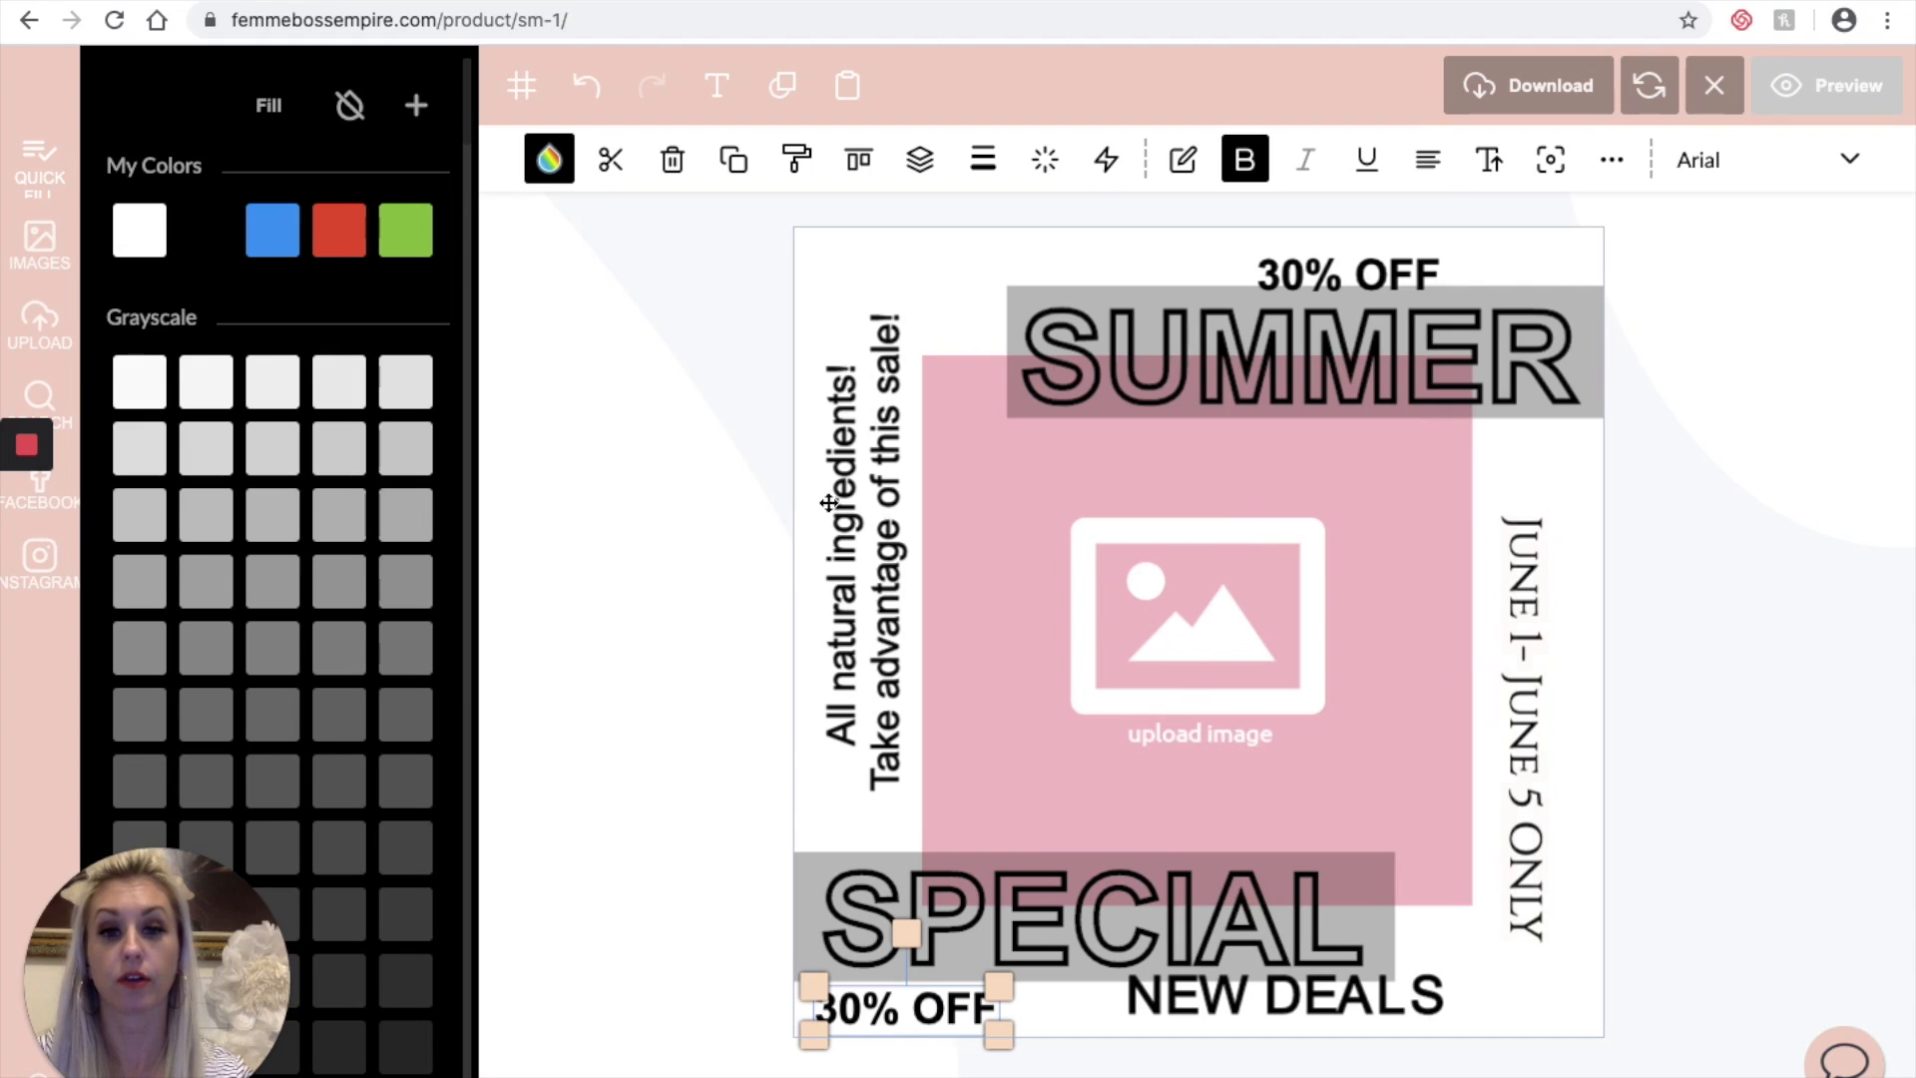
{"action": "scroll", "coordinate": [325, 436], "scroll_direction": "down", "scroll_amount": 7}
{"action": "scroll", "coordinate": [325, 436], "scroll_direction": "up", "scroll_amount": 8}
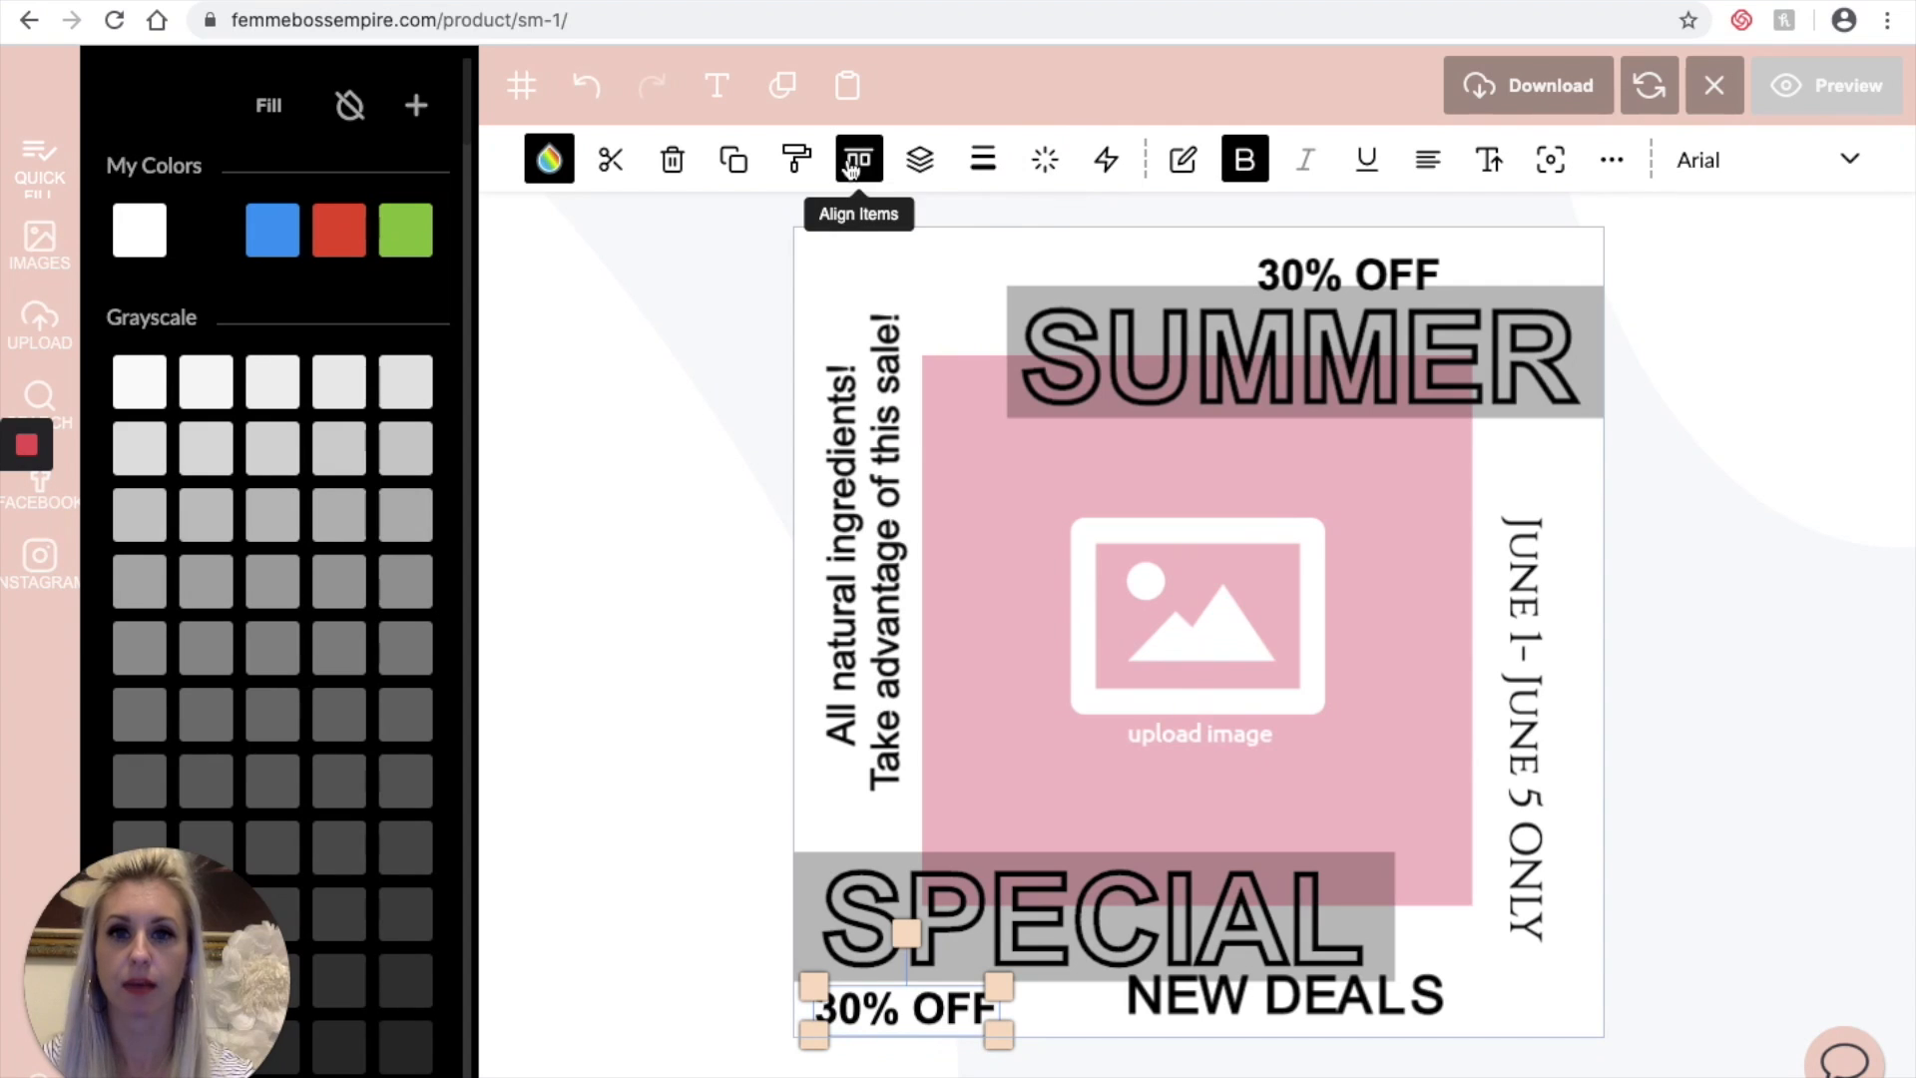
{"action": "left_click", "coordinate": [1178, 877]}
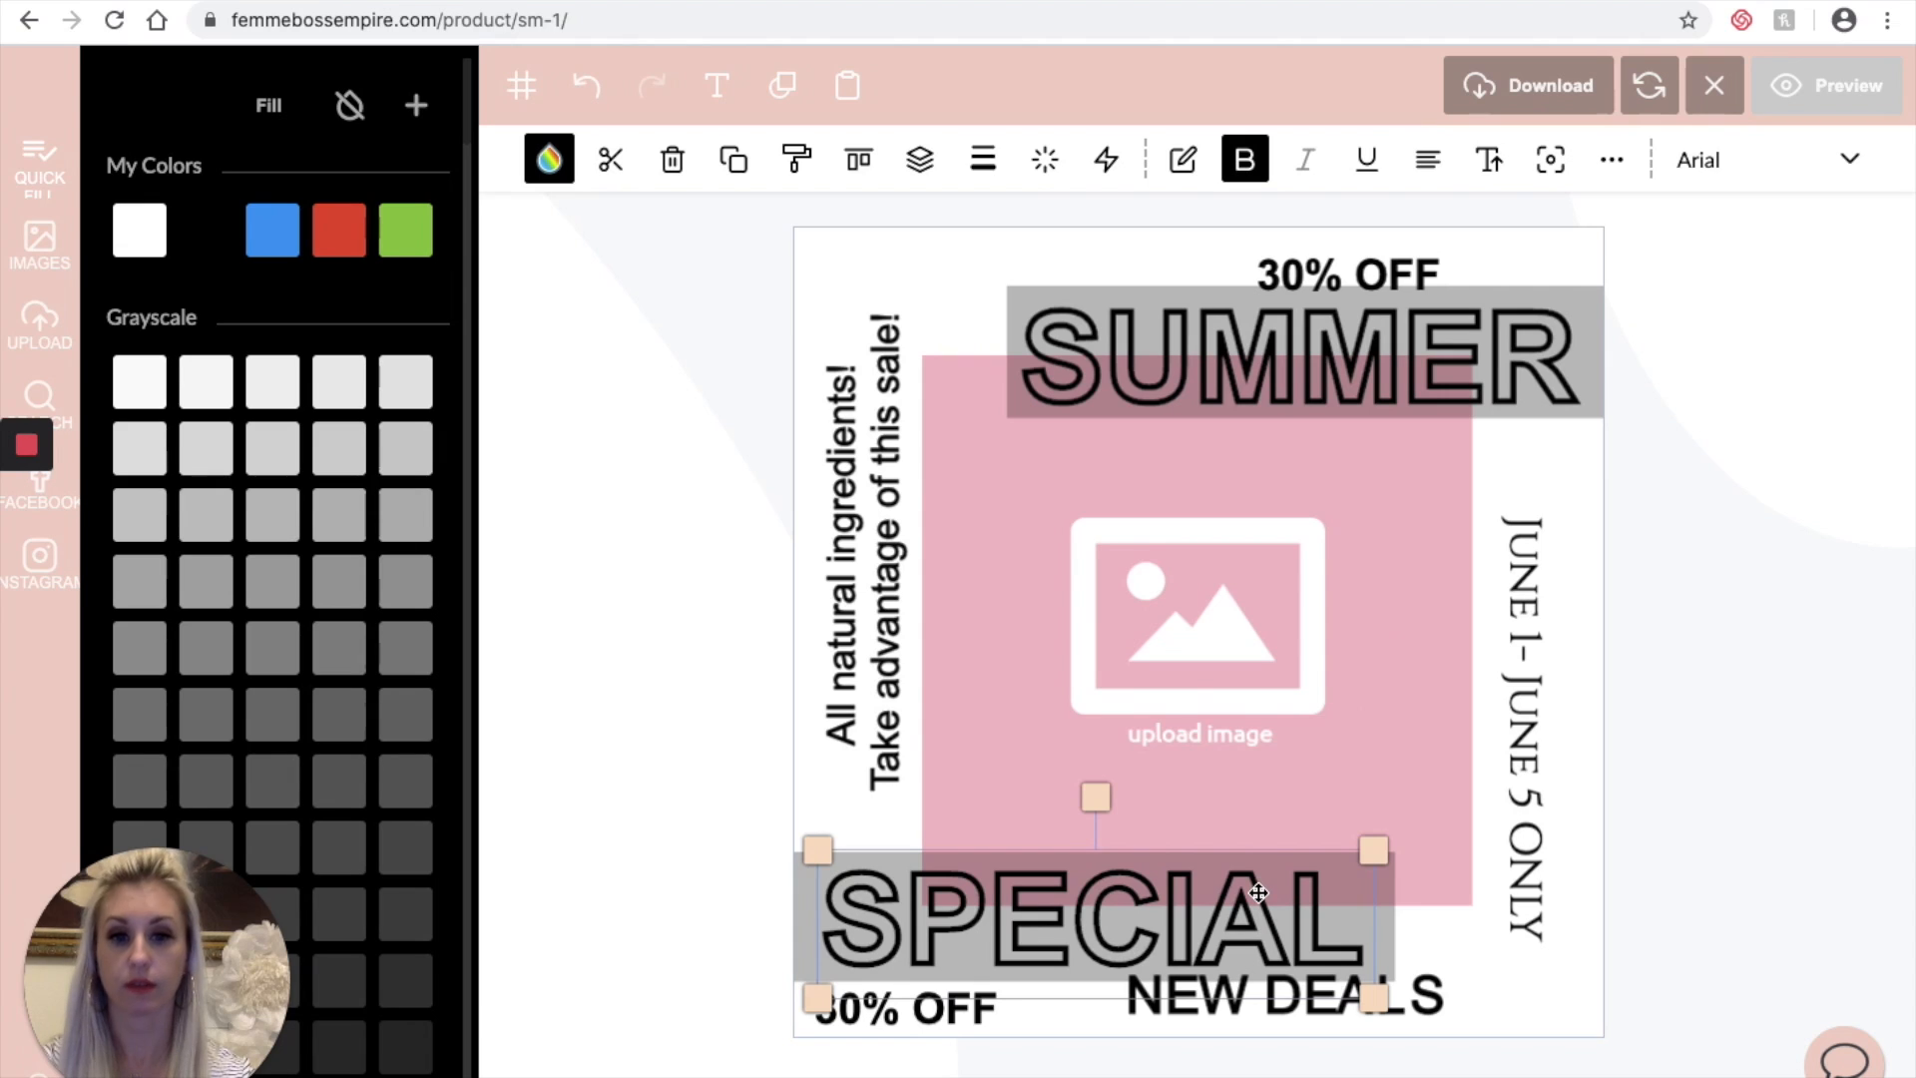
Step: Select the SUMMER and SPECIAL texts together and look through their alignment options
{"action": "left_click", "coordinate": [1445, 383]}
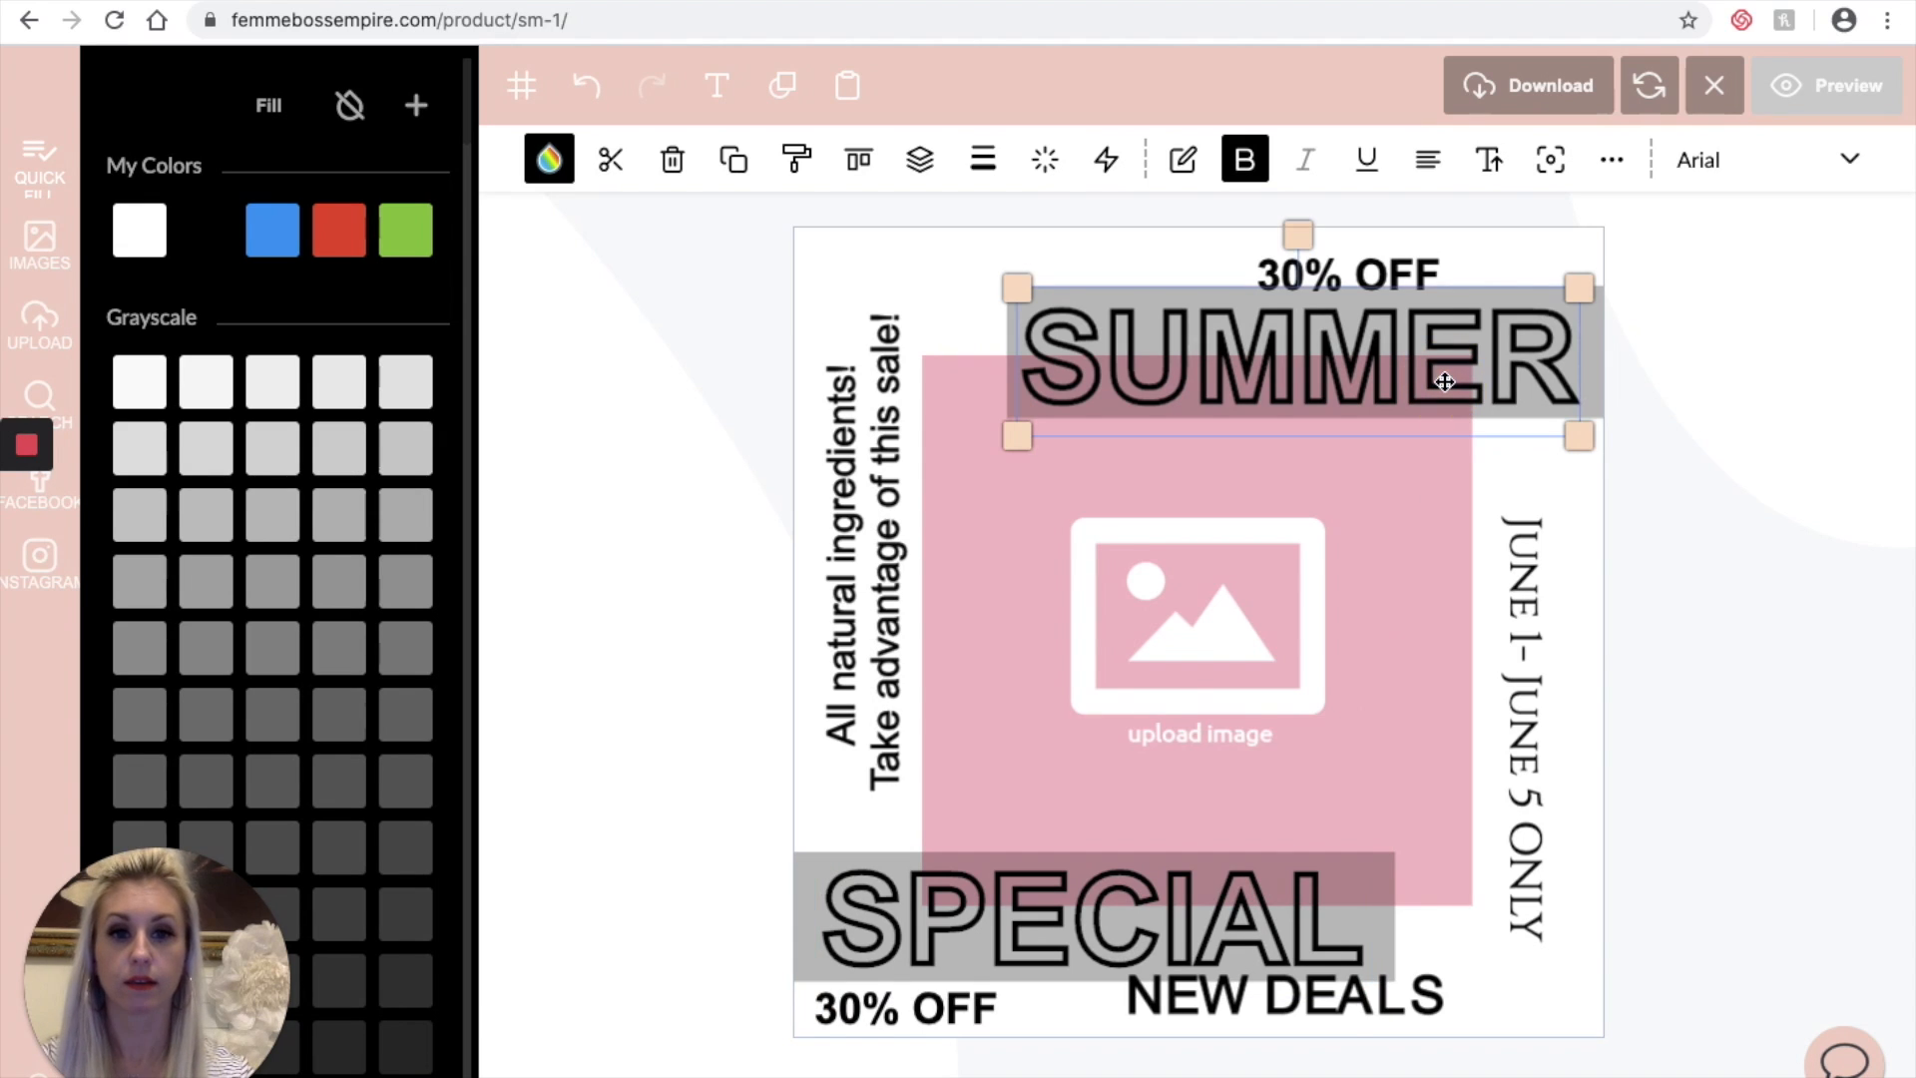
{"action": "left_click", "coordinate": [1268, 904]}
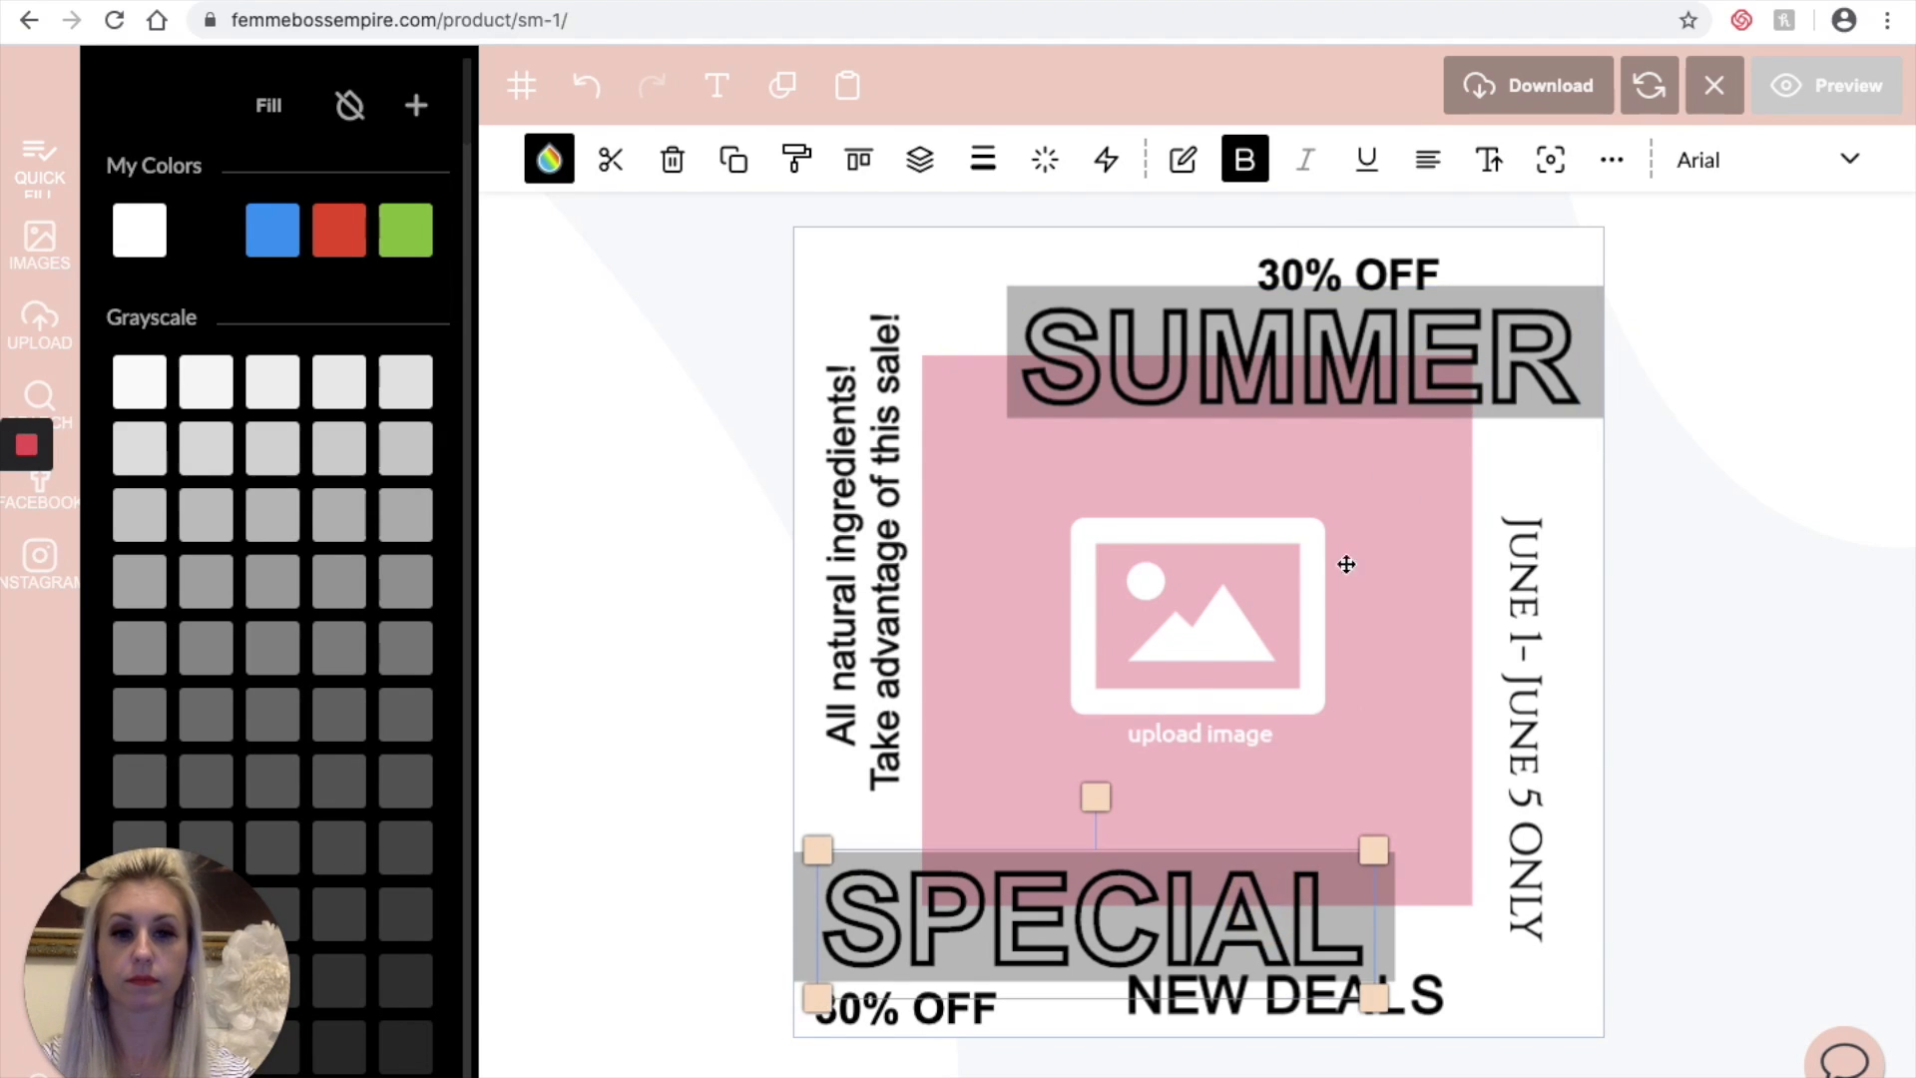
{"action": "left_click", "coordinate": [1430, 375]}
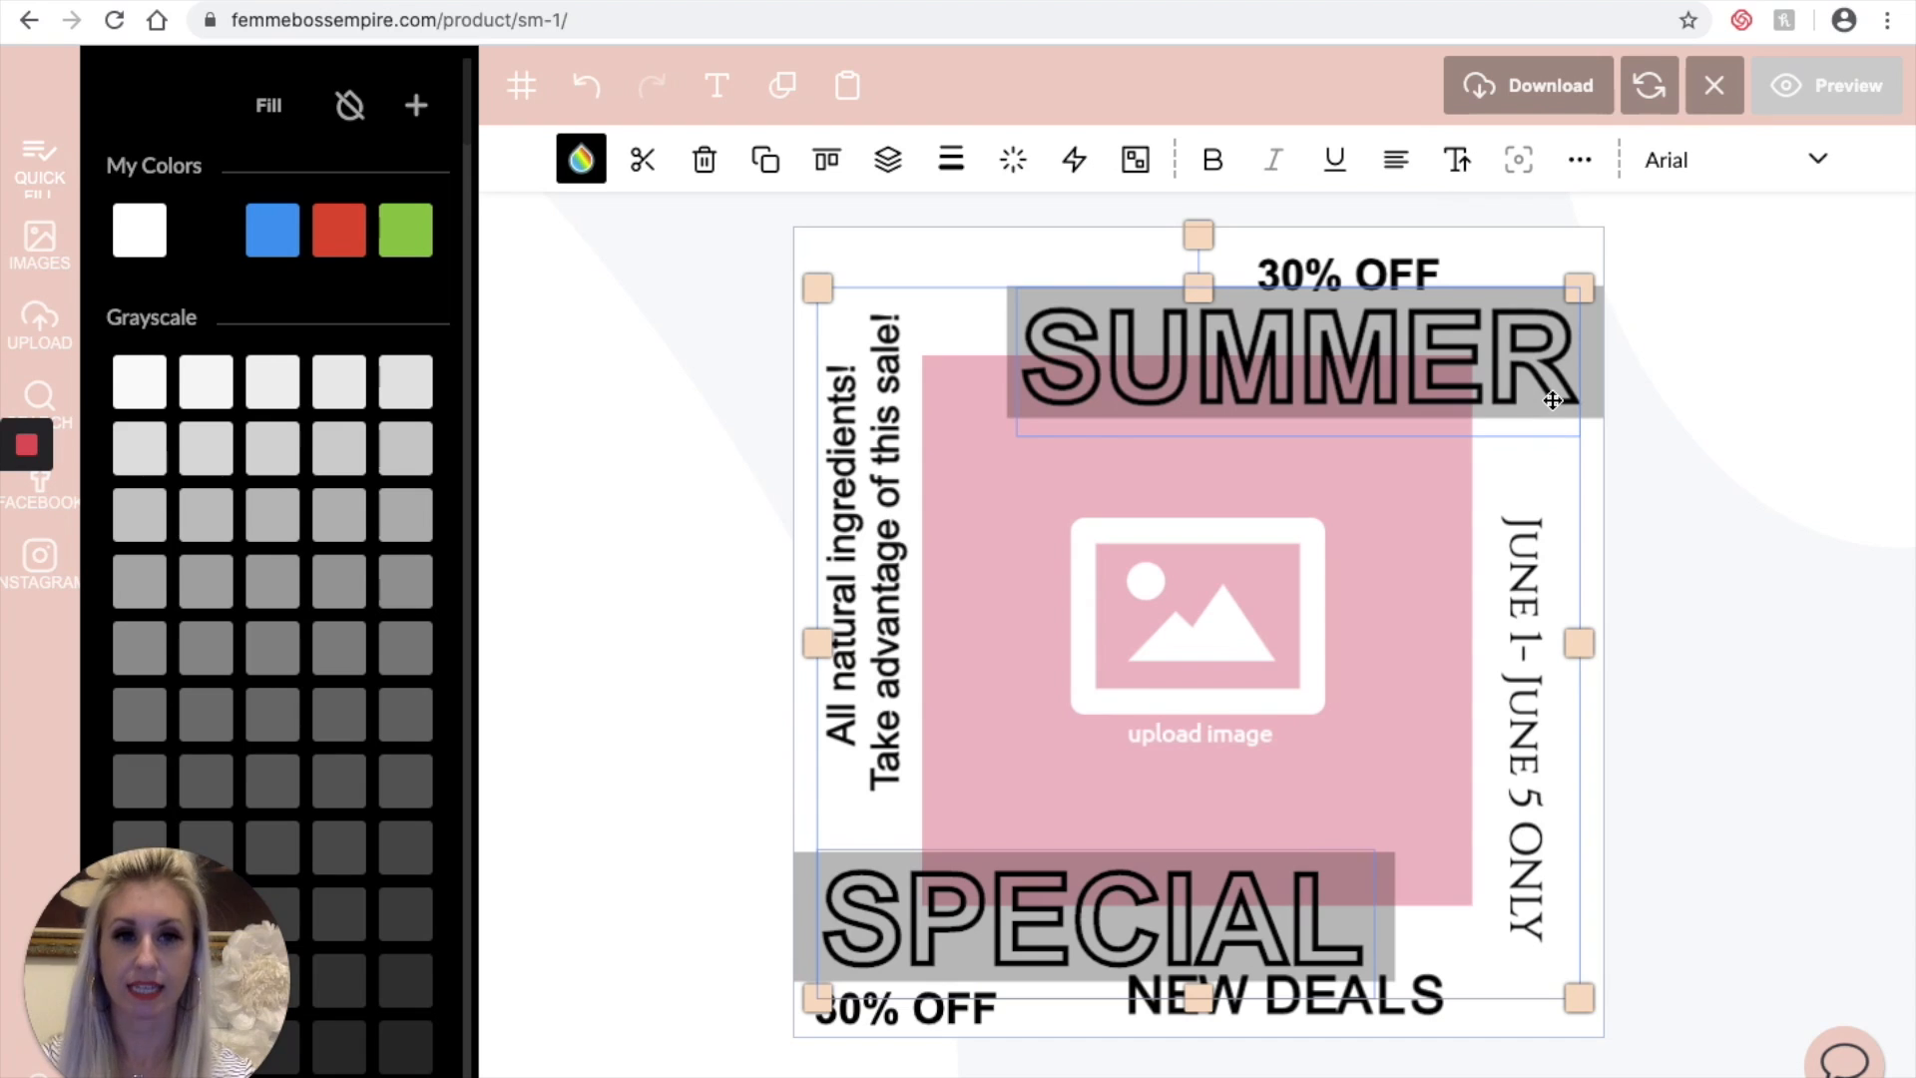
{"action": "left_click", "coordinate": [826, 162]}
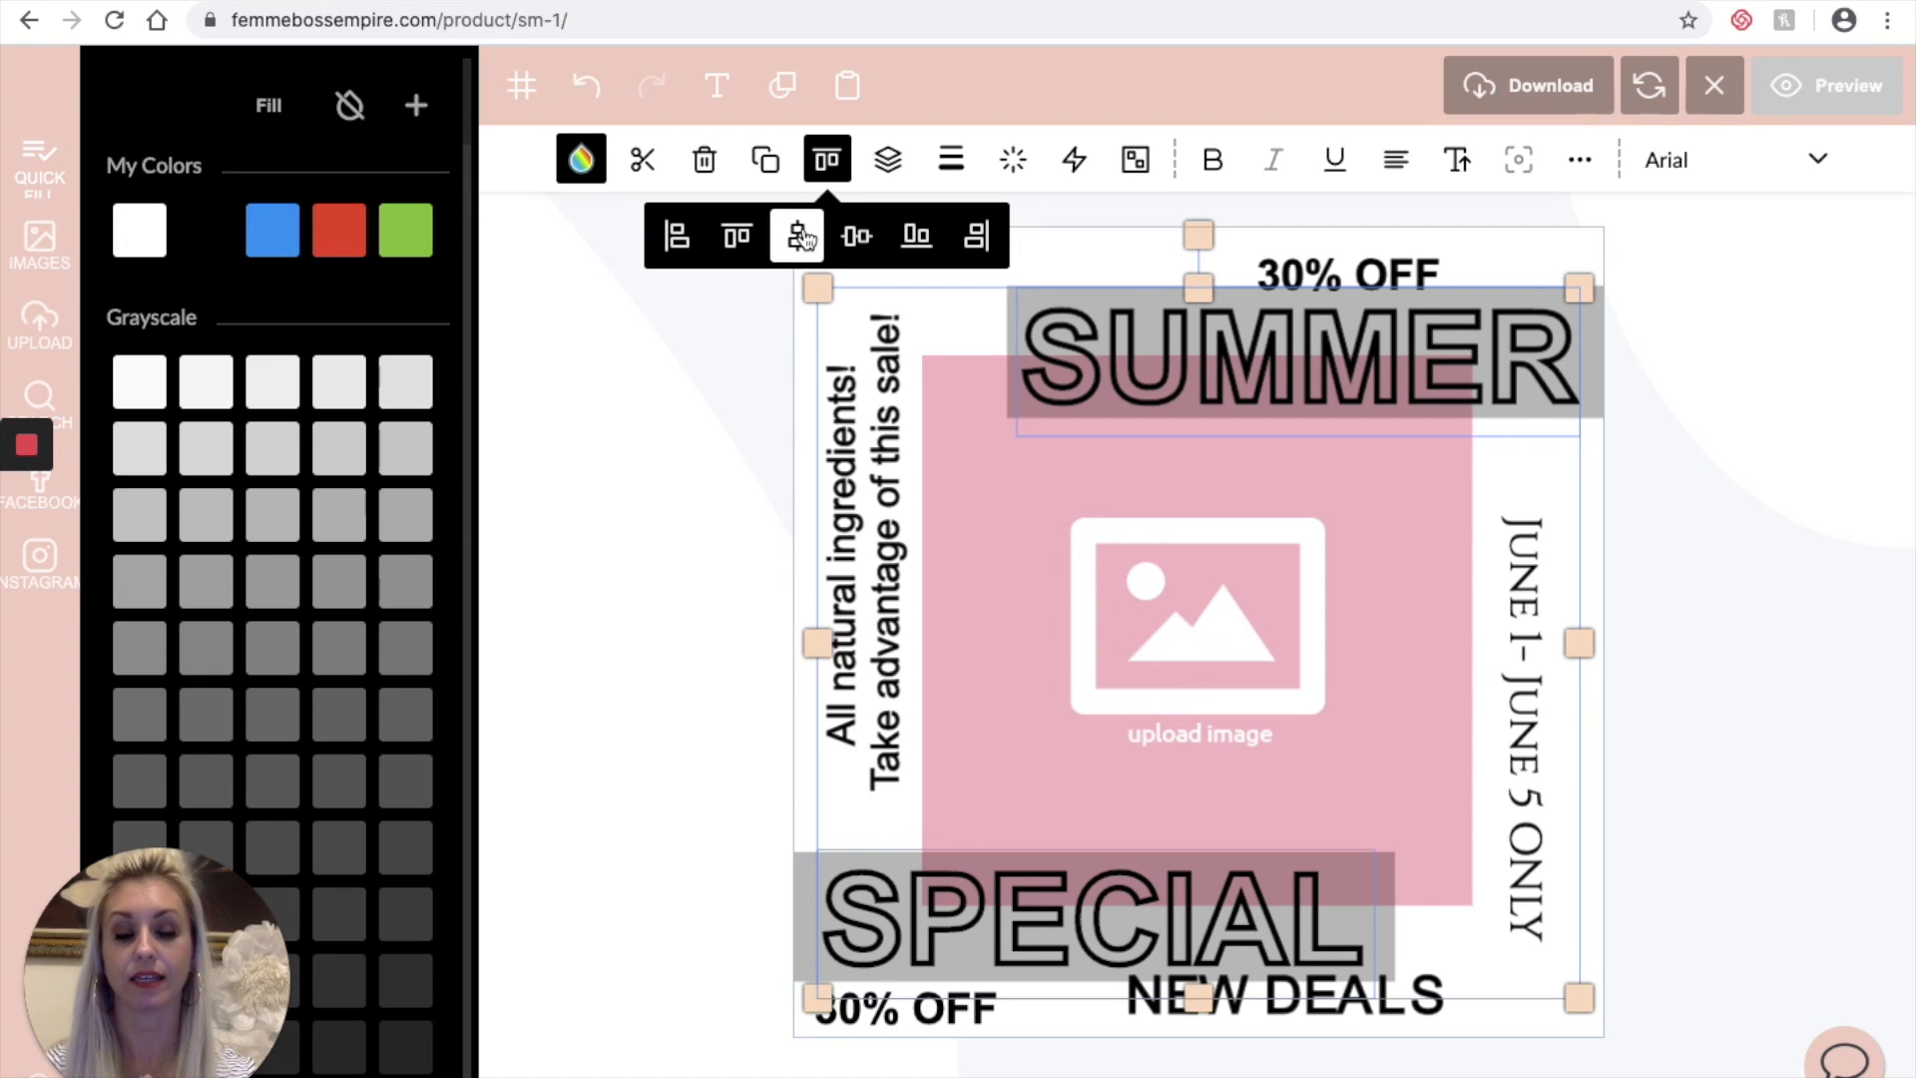
{"action": "left_click", "coordinate": [805, 238]}
{"action": "left_click", "coordinate": [598, 95]}
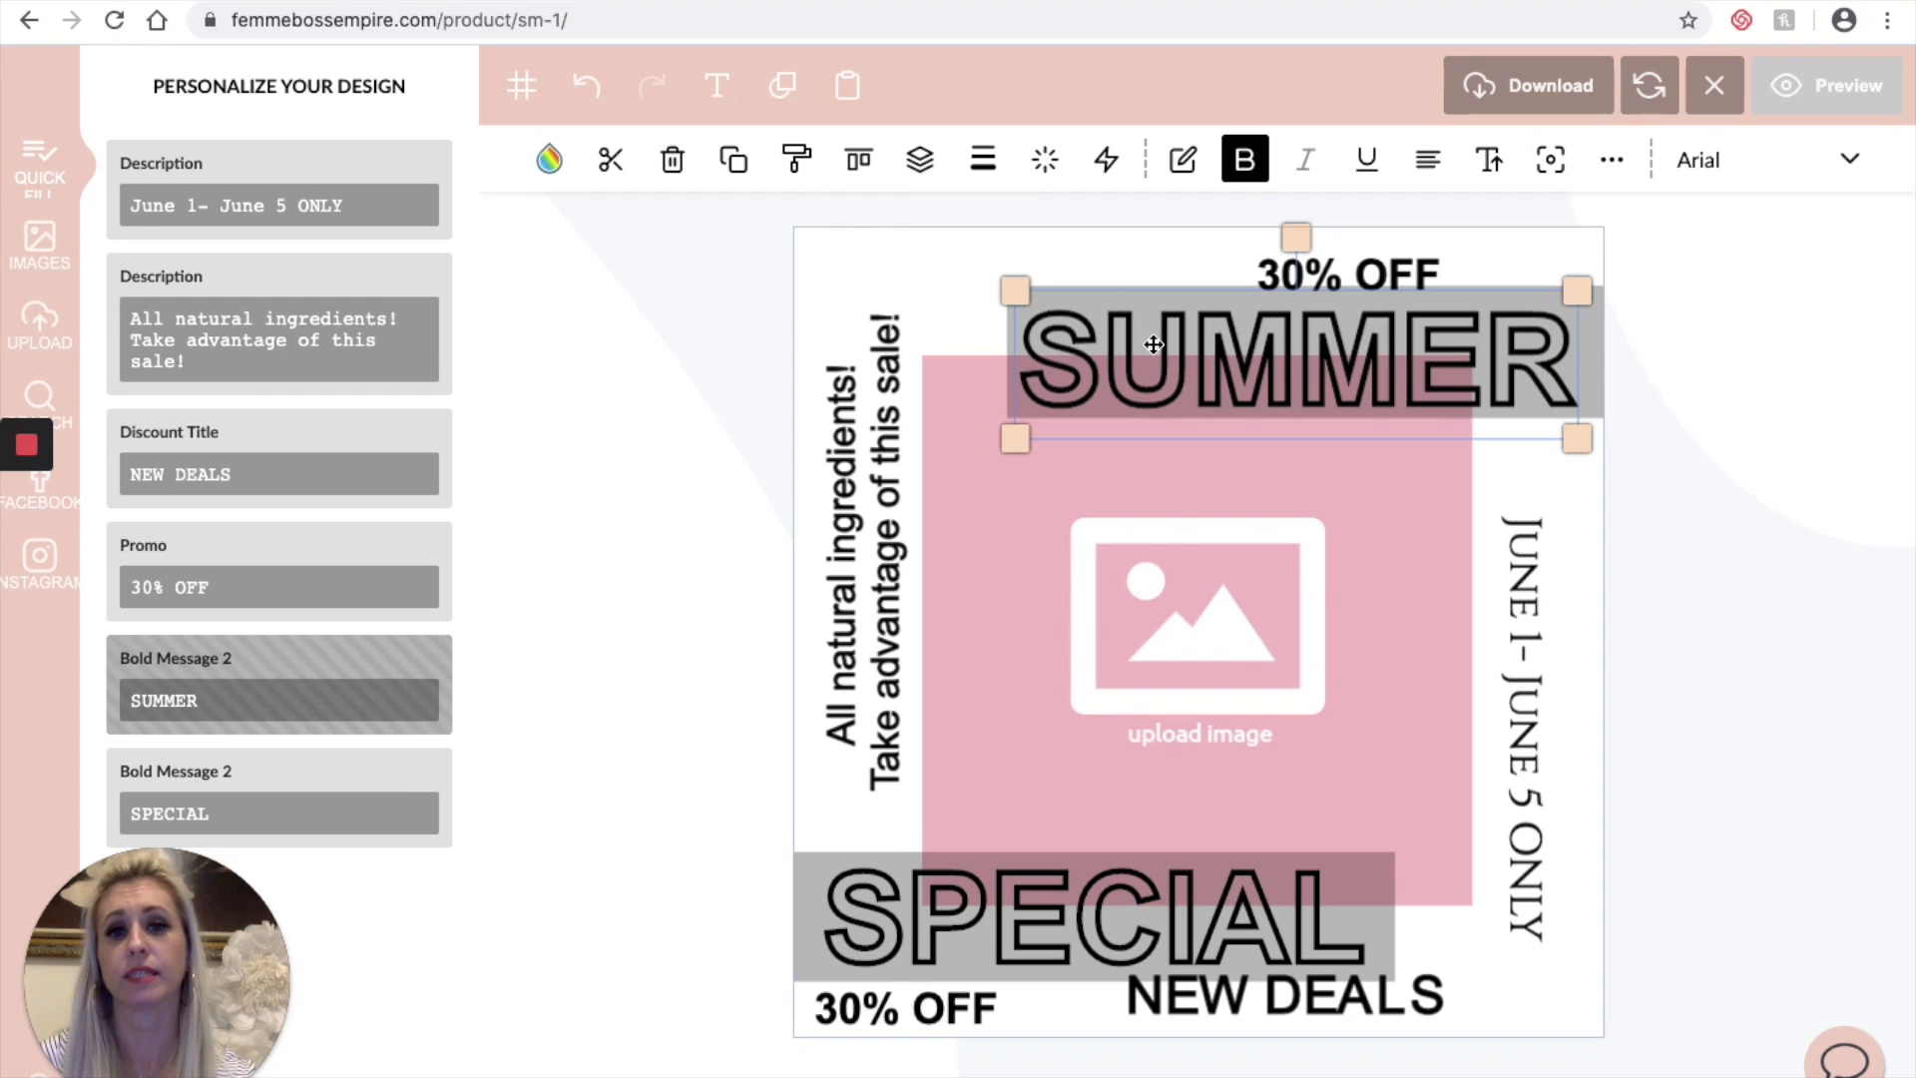
Step: Send the SUMMER text behind the pink image placeholder and bring it back to the front
{"action": "left_click", "coordinate": [1107, 372]}
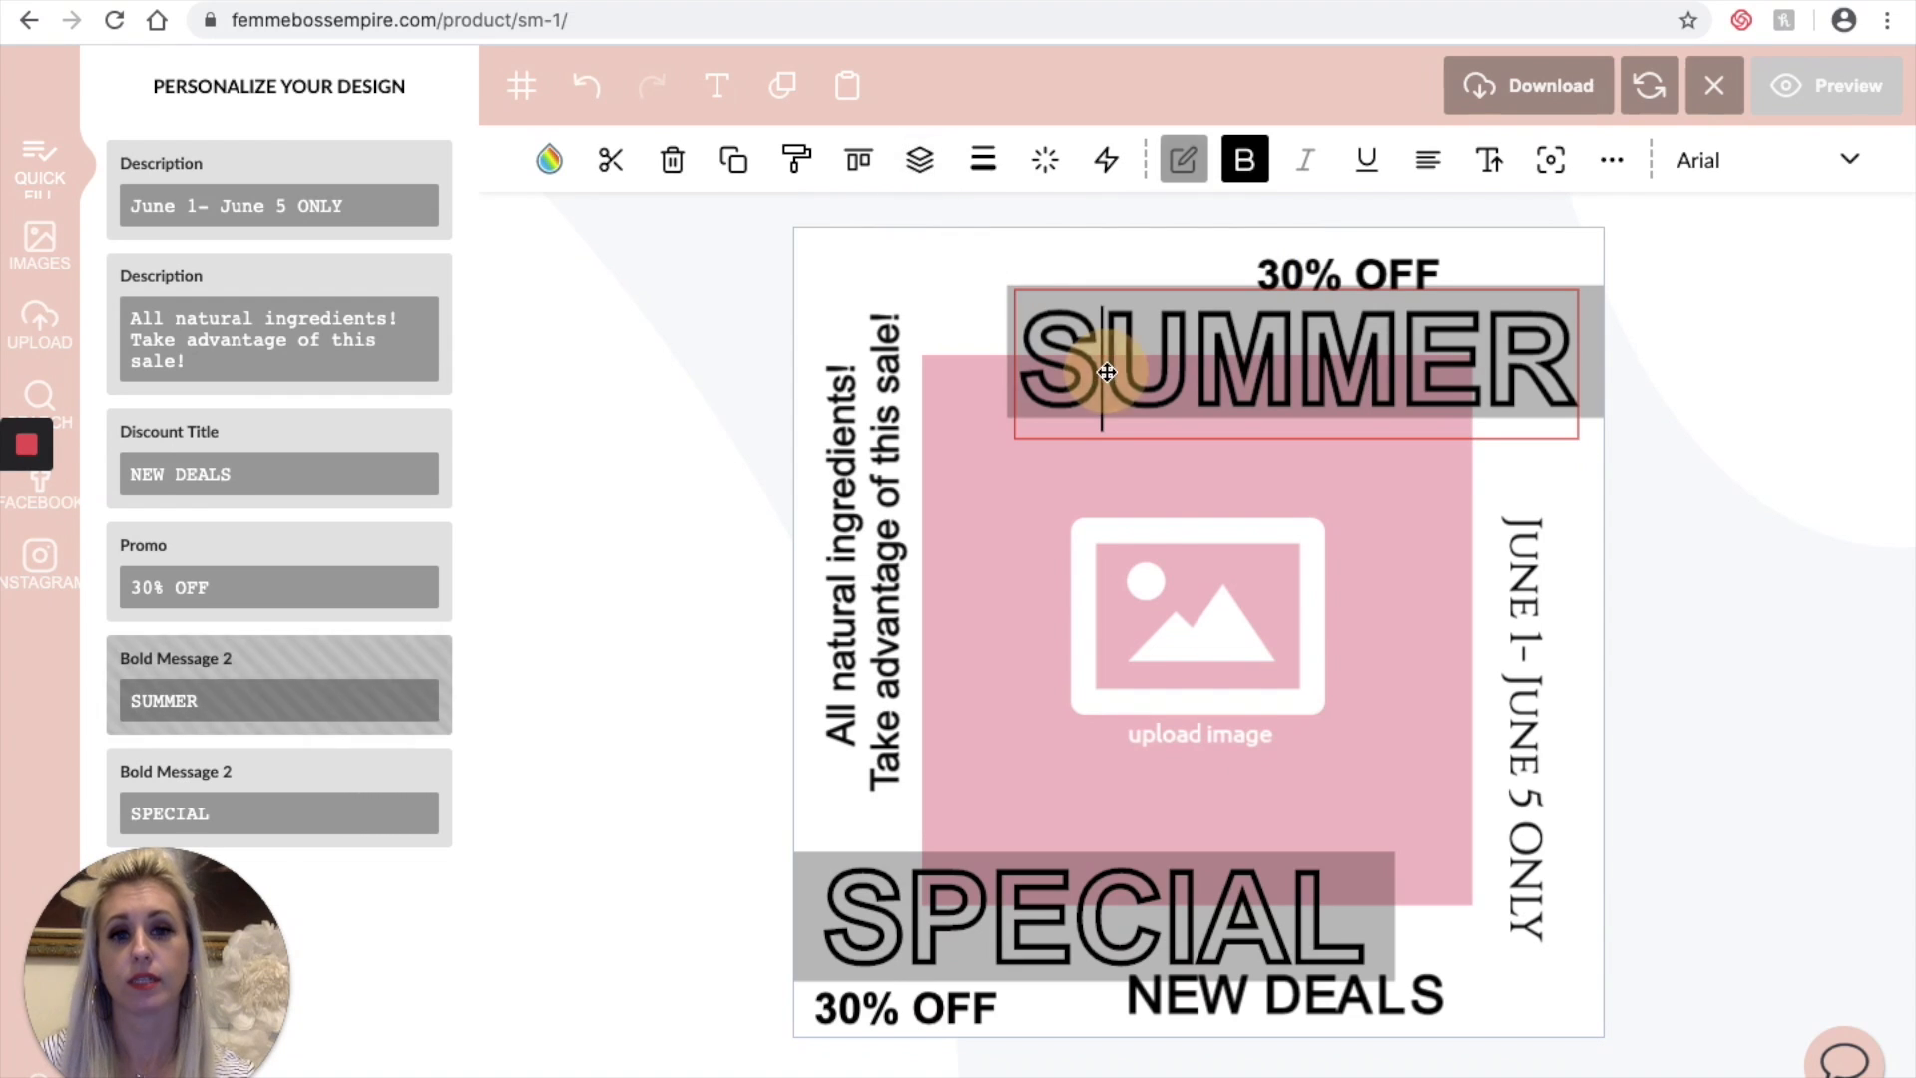
{"action": "left_click", "coordinate": [921, 162]}
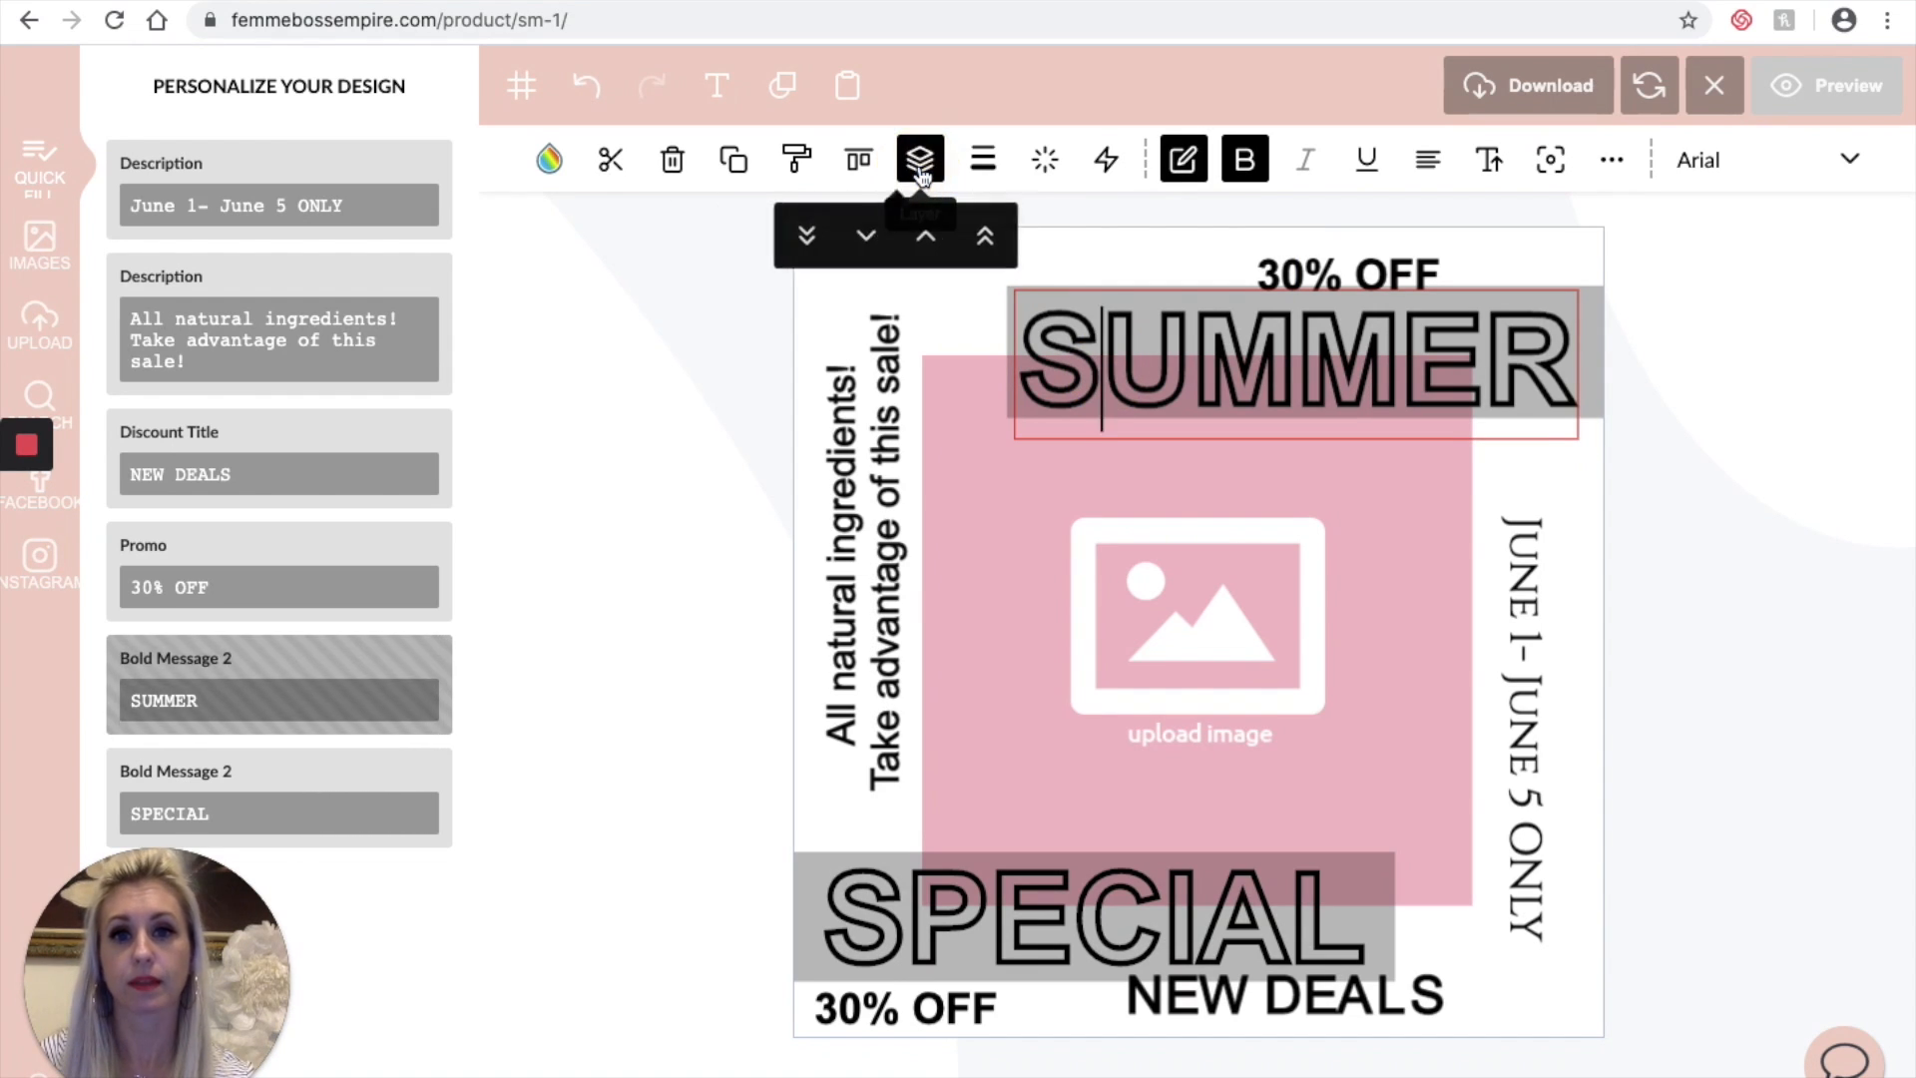
{"action": "left_click", "coordinate": [834, 243]}
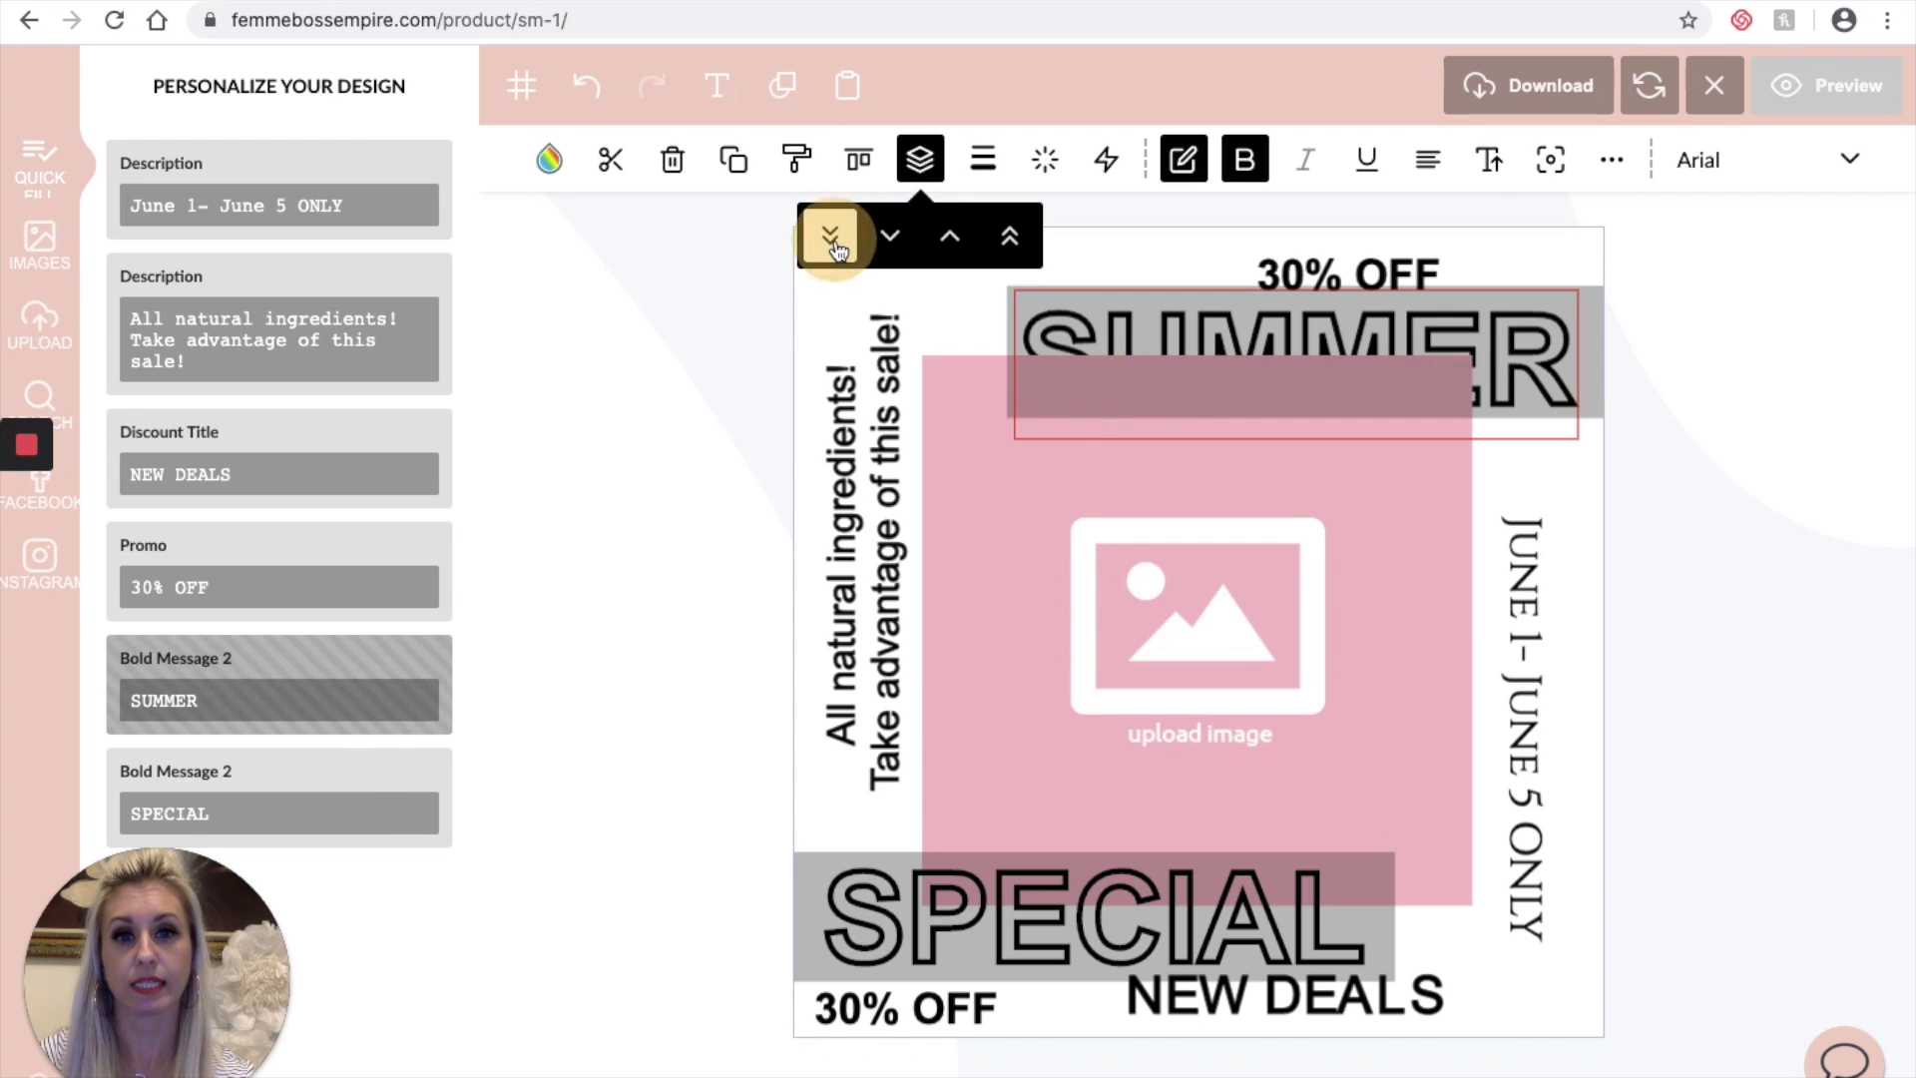
{"action": "left_click", "coordinate": [1008, 238]}
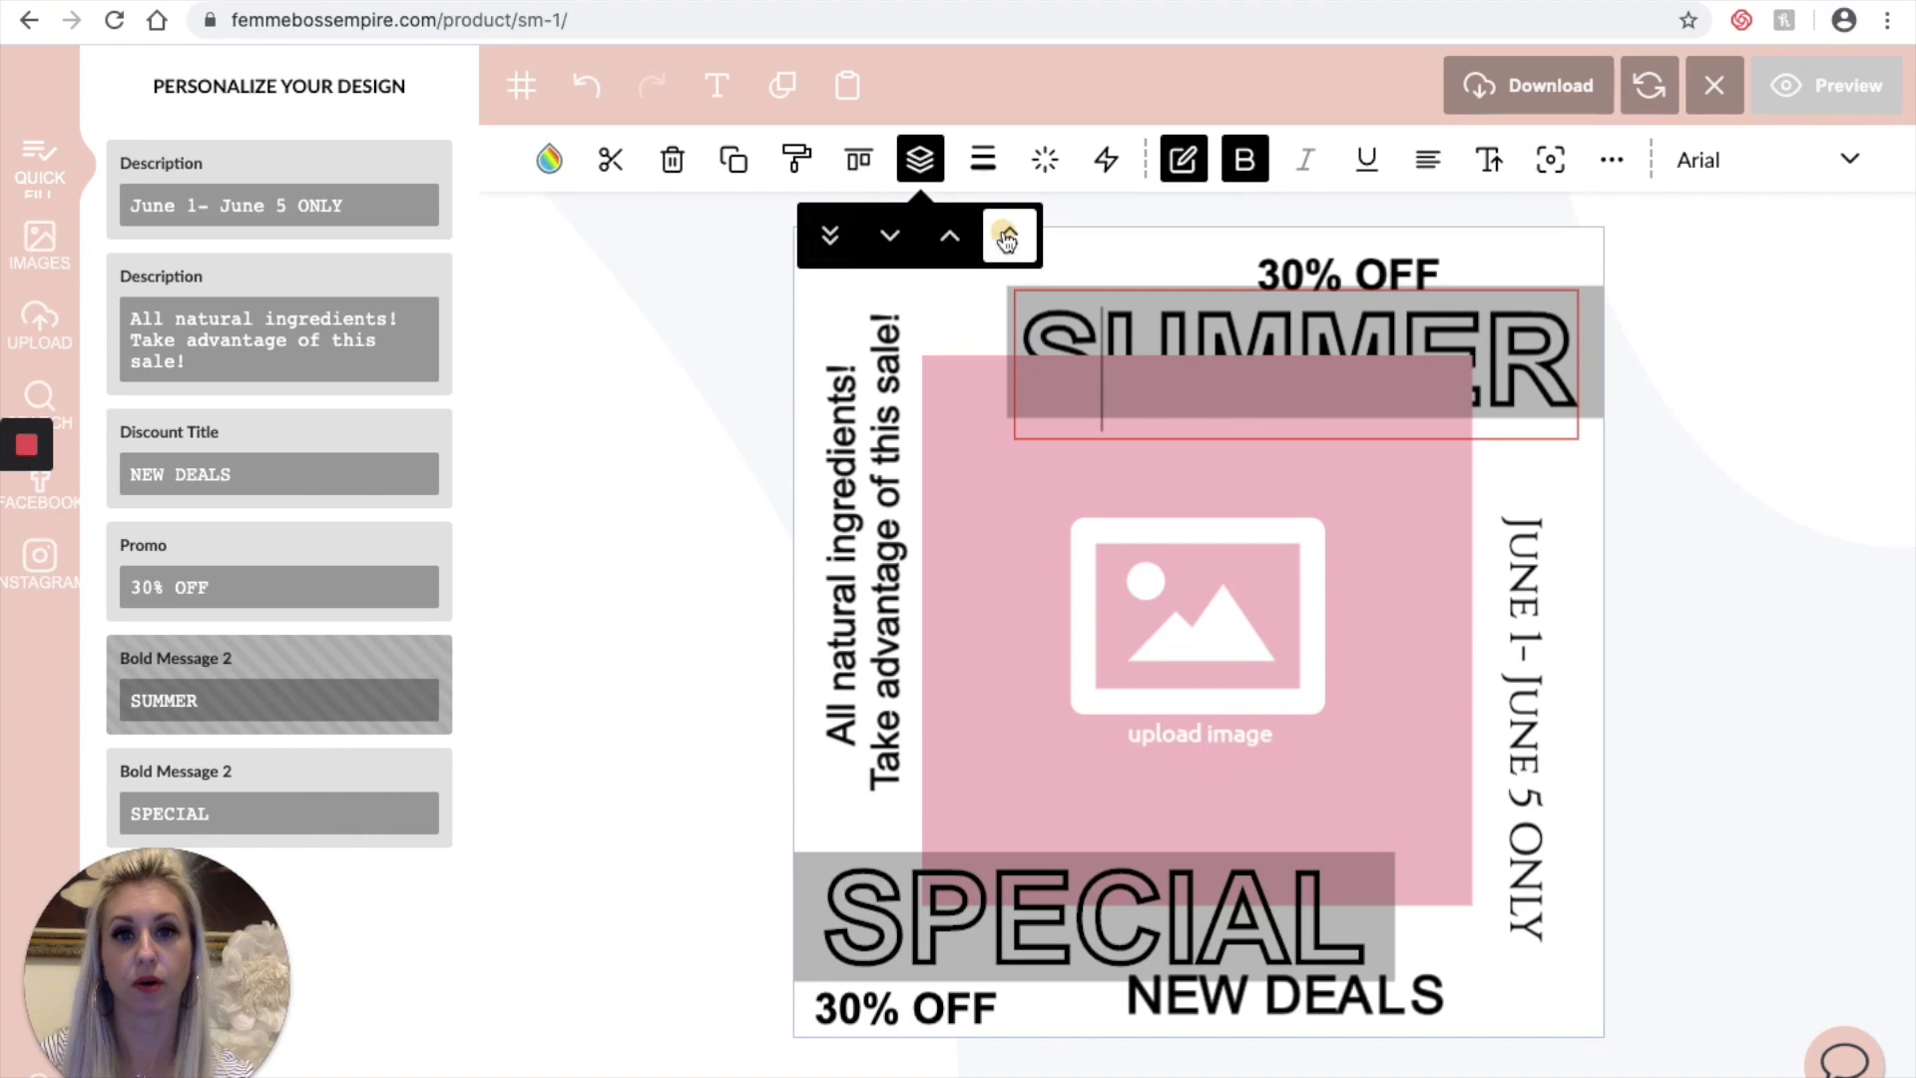
{"action": "left_click", "coordinate": [983, 159]}
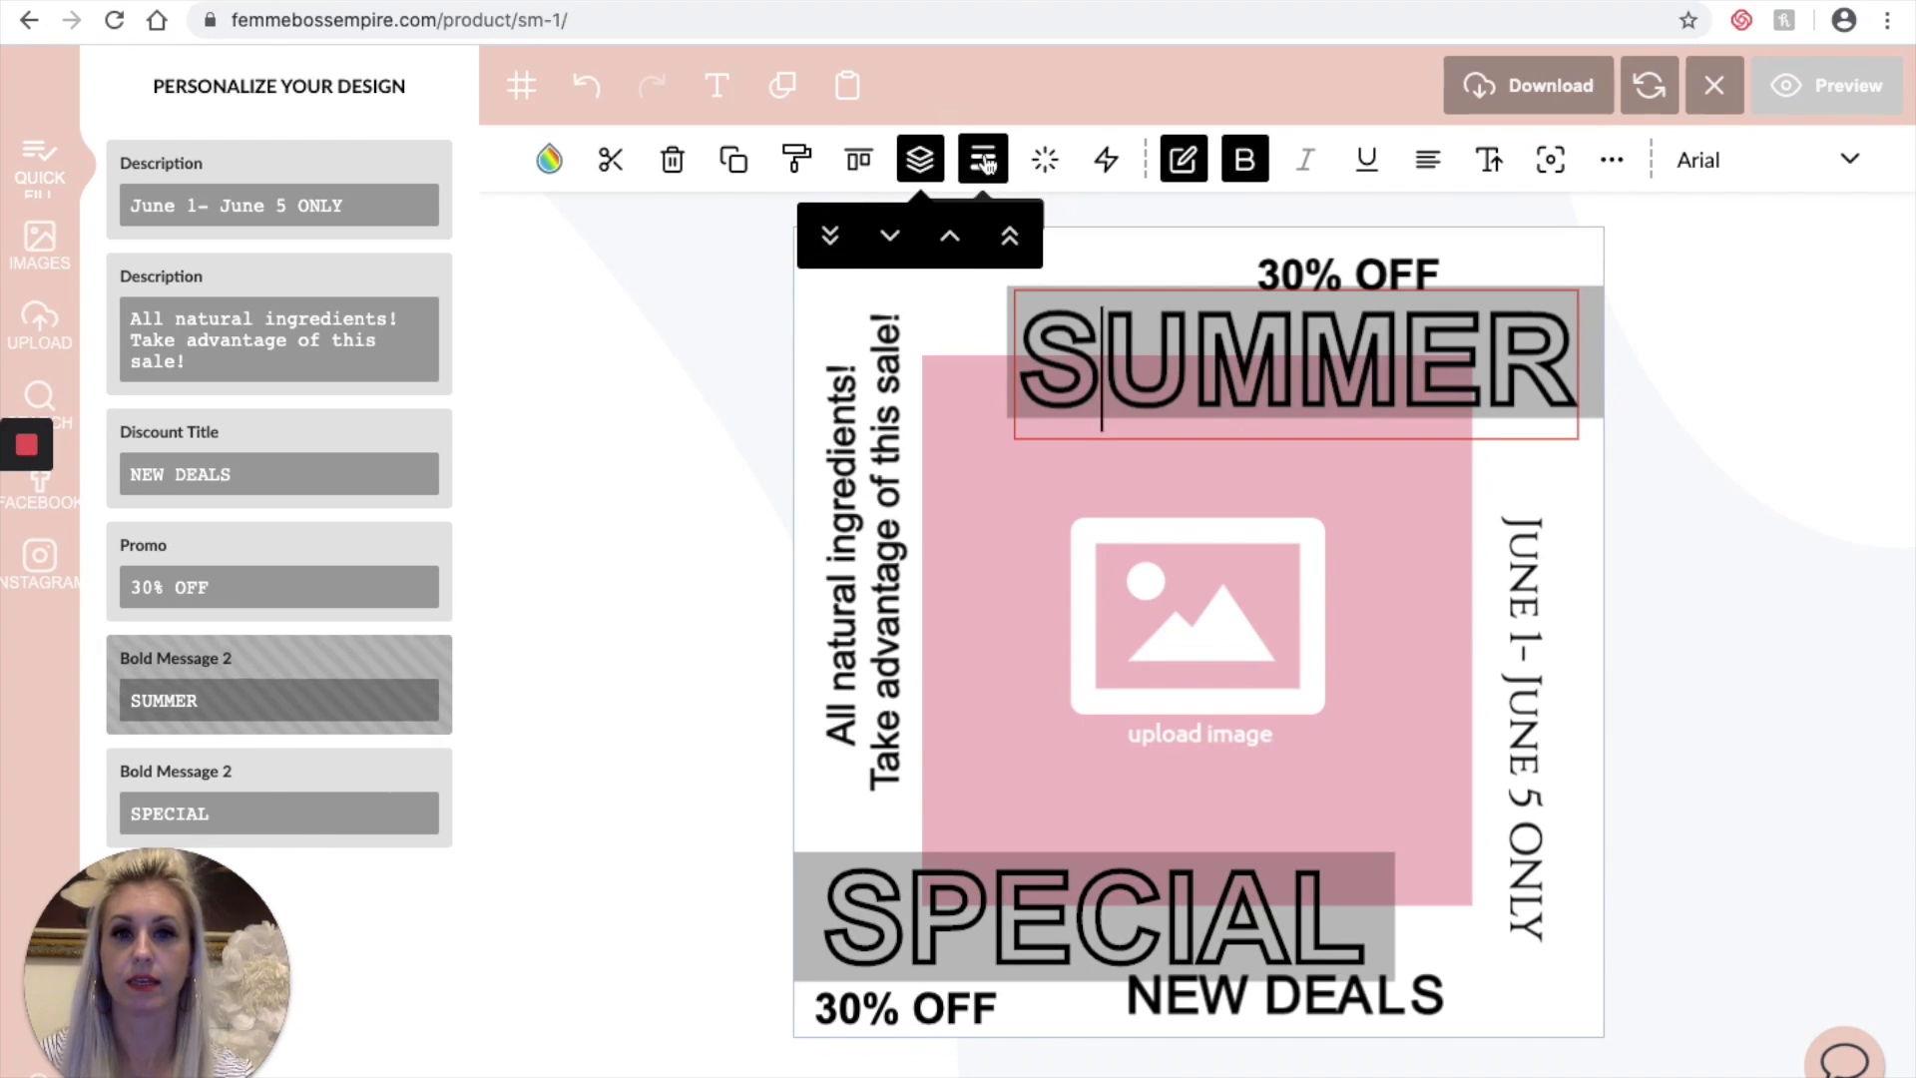
{"action": "left_click", "coordinate": [675, 346]}
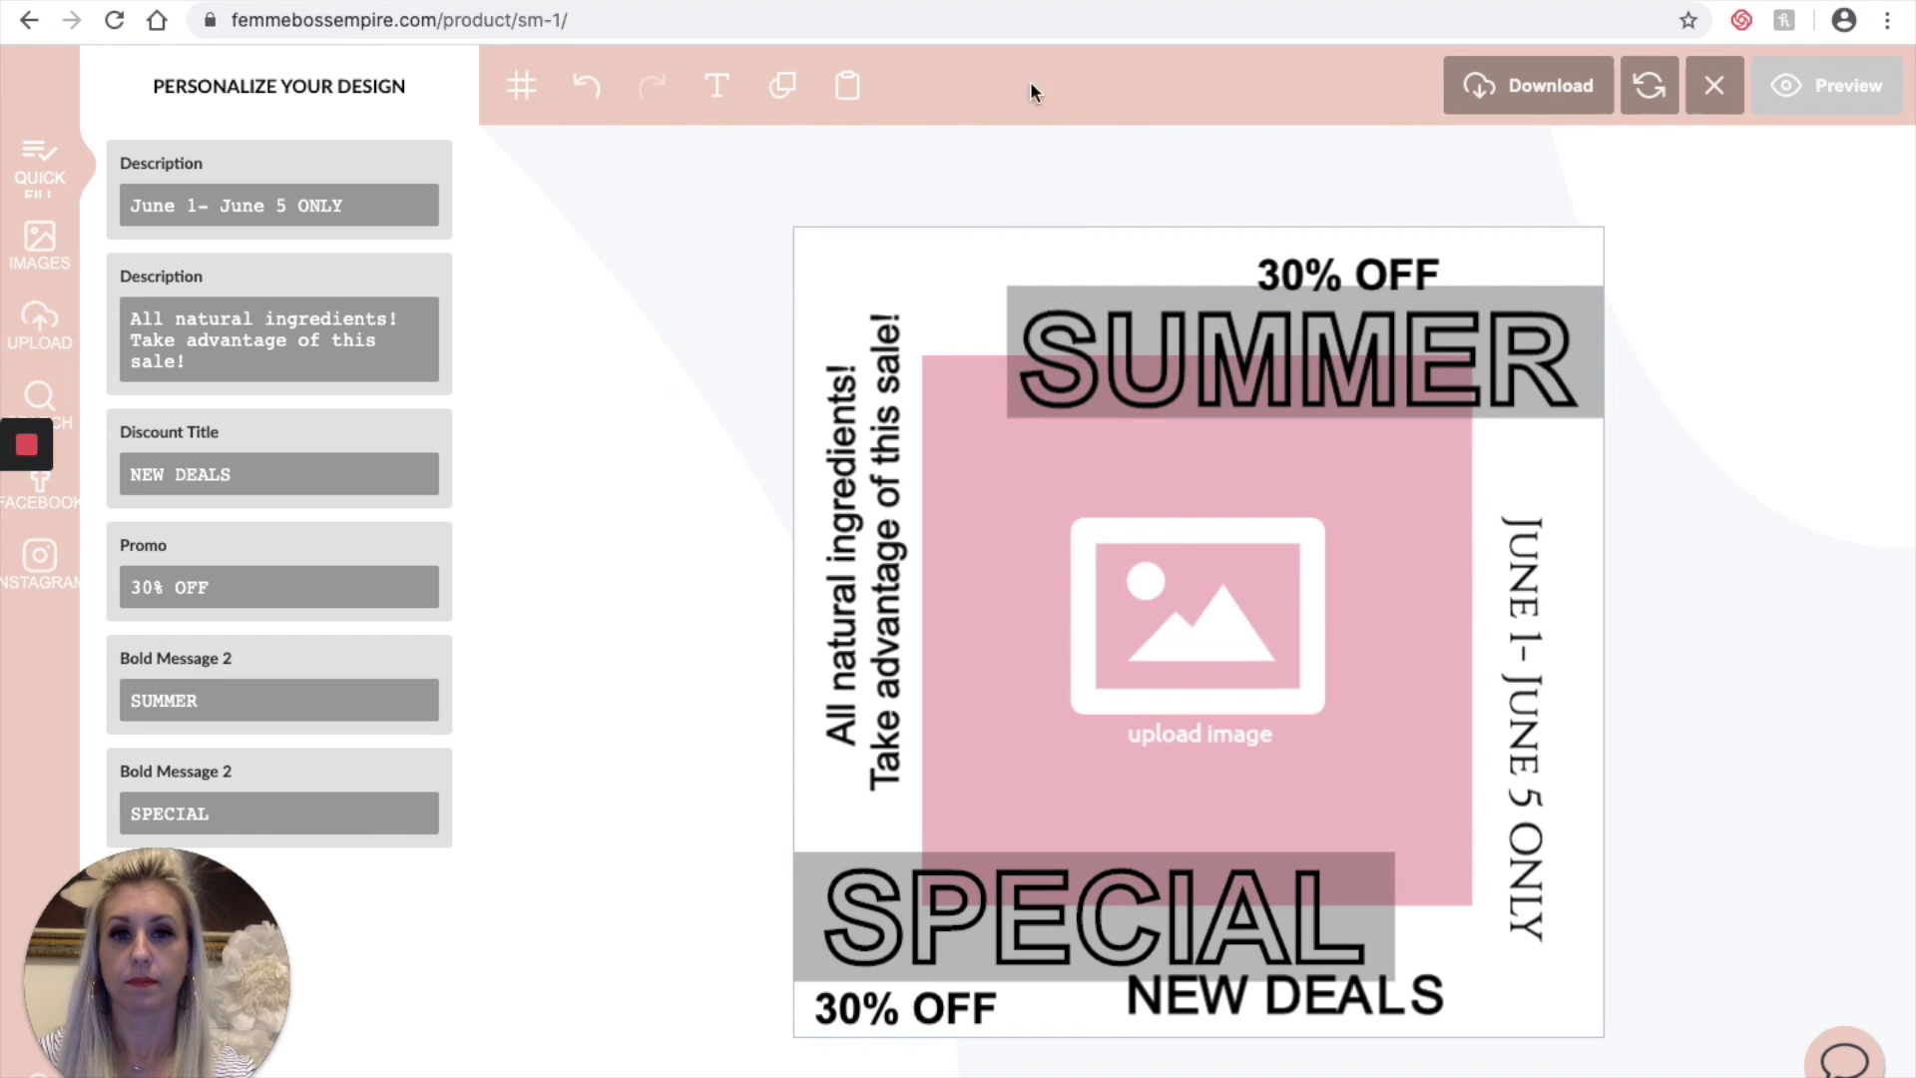
Step: Look through the rotation, skew and text-sizing settings of the SUMMER text
{"action": "left_click", "coordinate": [1147, 324]}
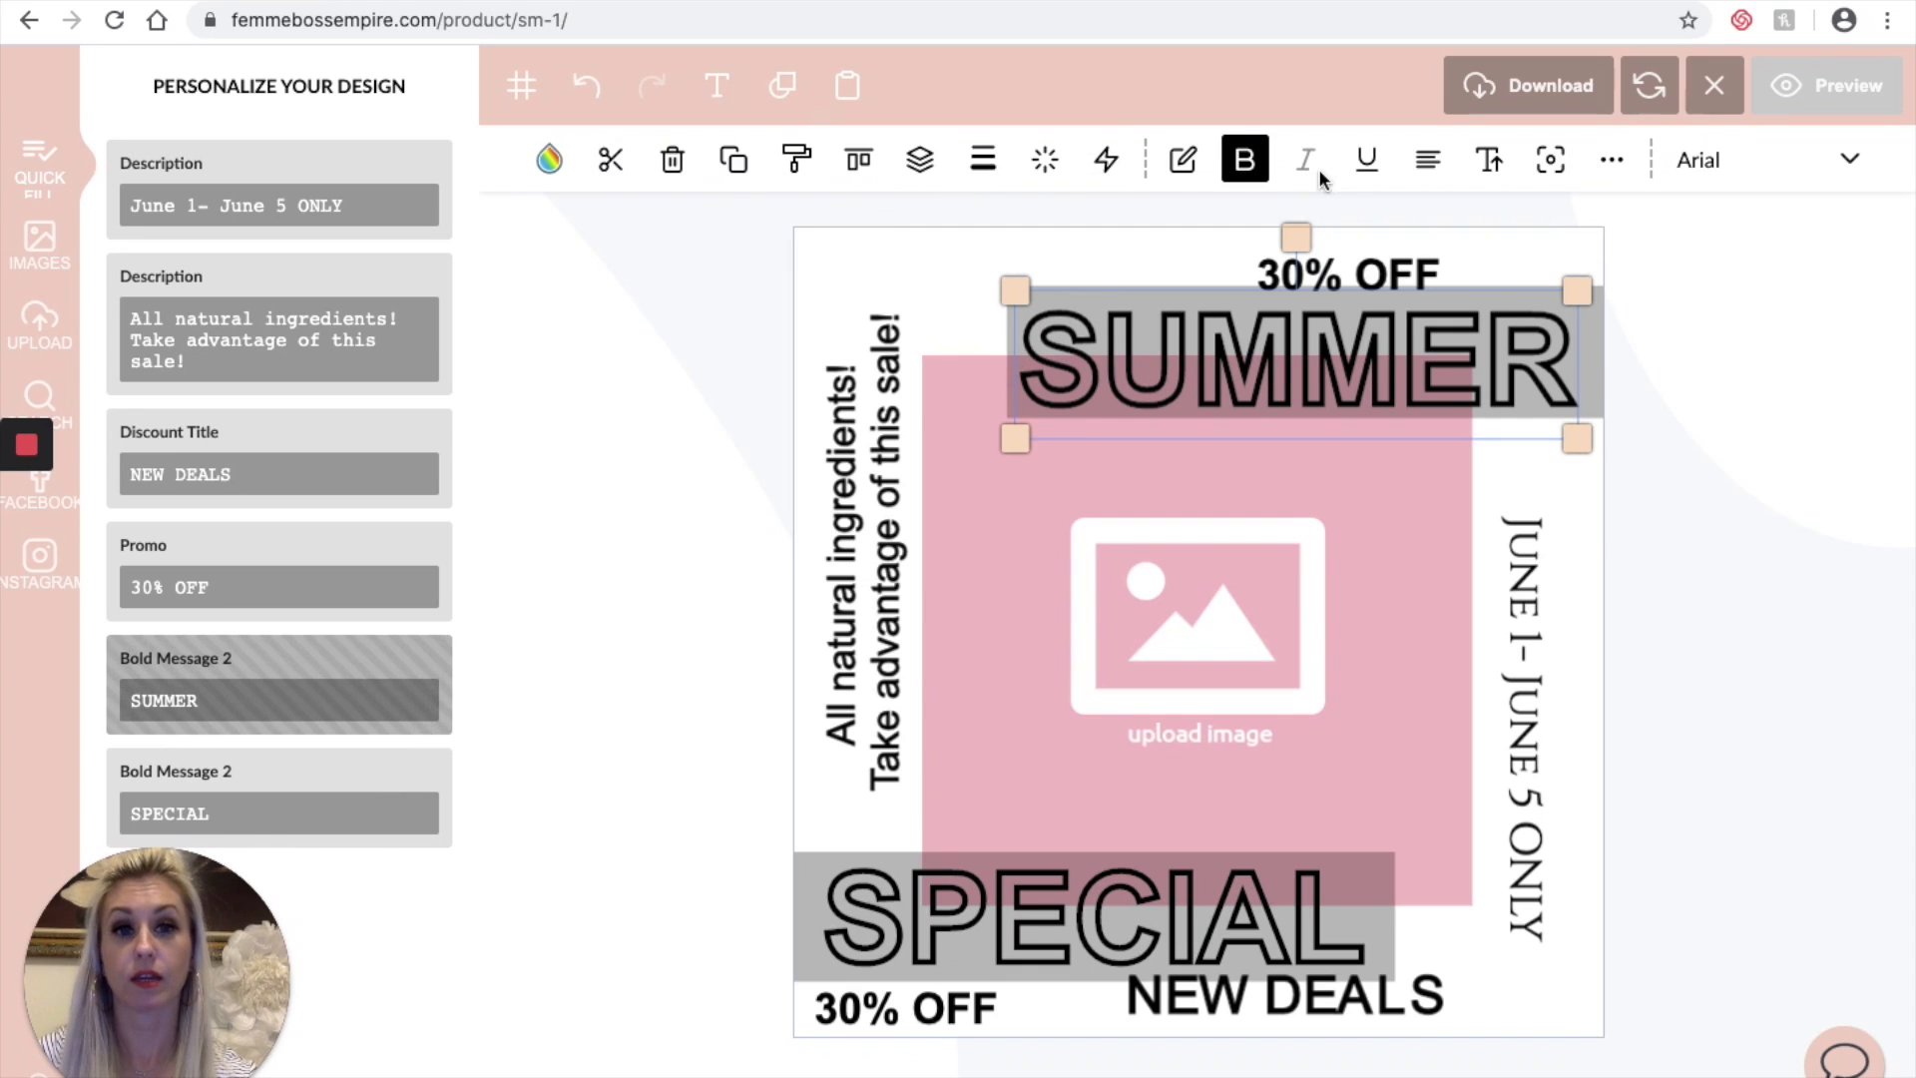
{"action": "left_click", "coordinate": [1110, 161]}
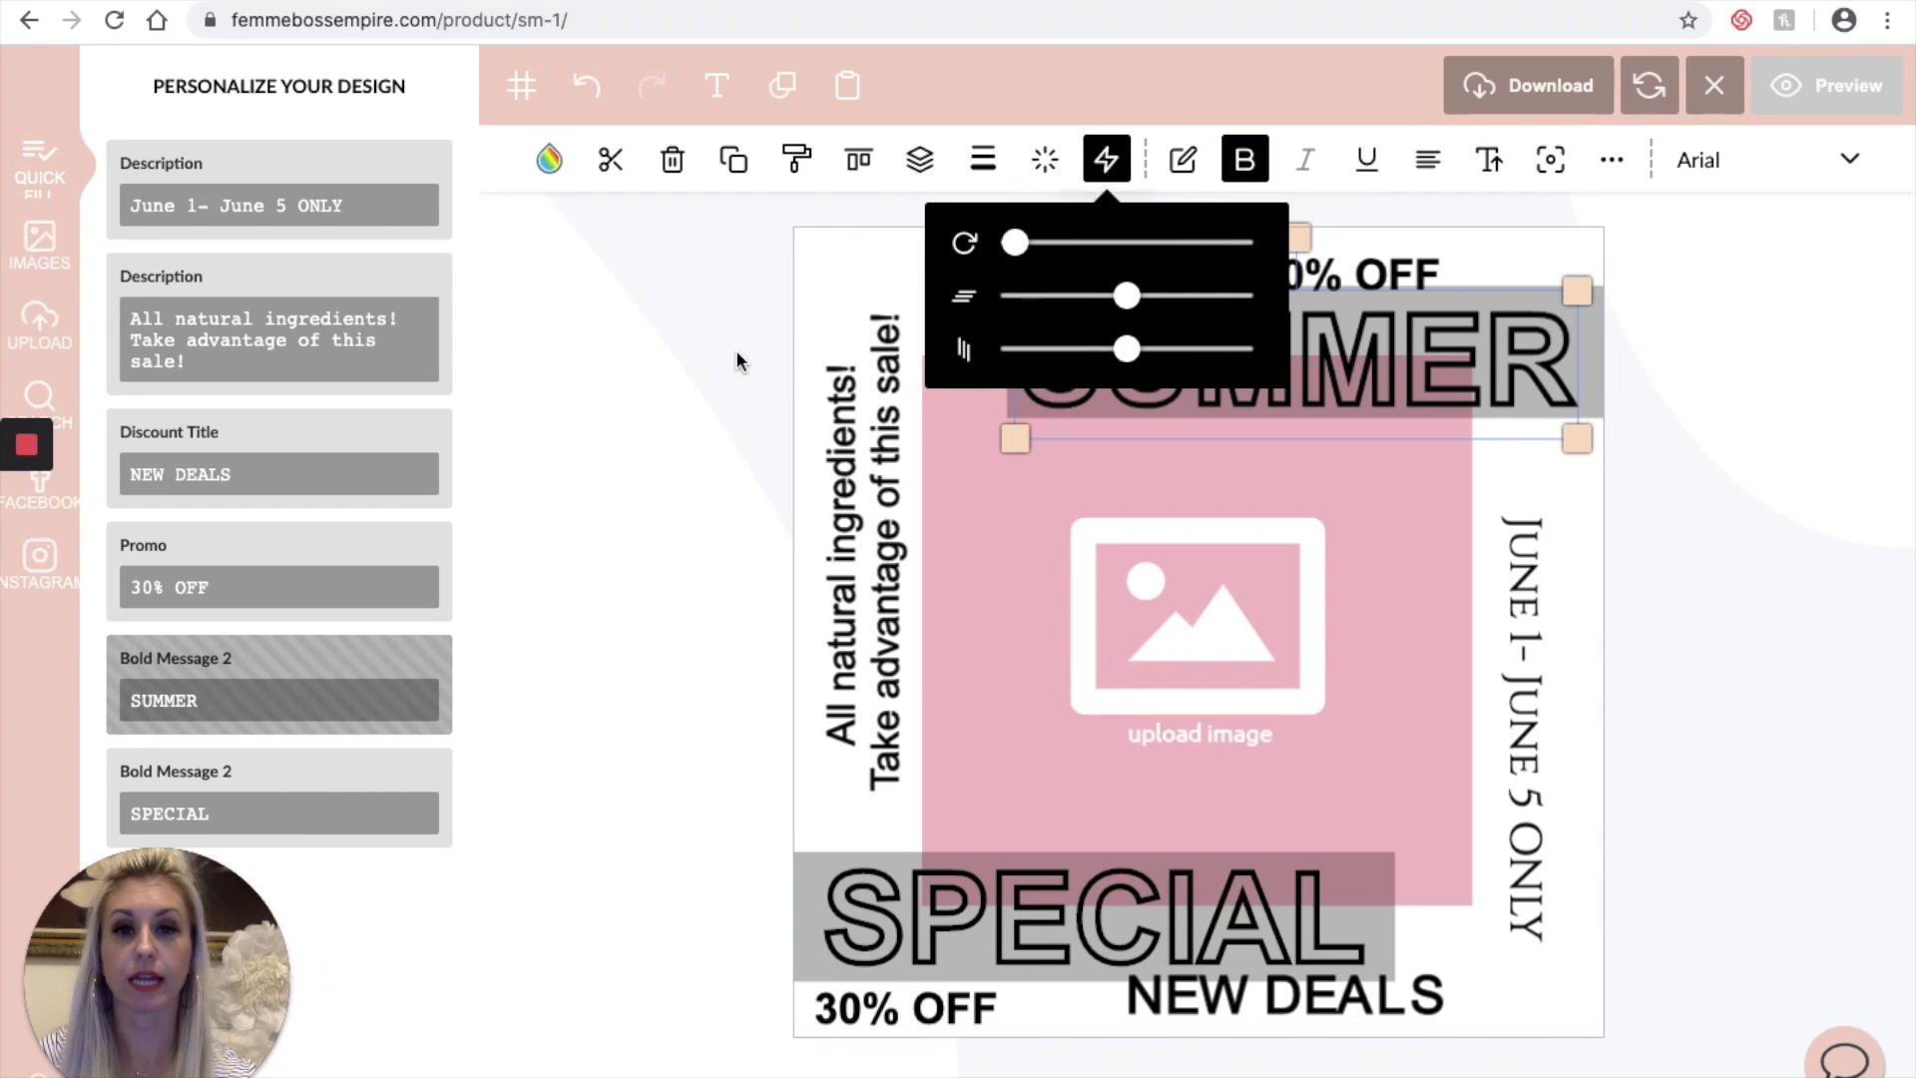
{"action": "left_click_drag", "start_coordinate": [1016, 244], "coordinate": [1010, 282]}
{"action": "mouse_move", "coordinate": [1130, 311]}
{"action": "left_mouse_down"}
{"action": "mouse_move", "coordinate": [1178, 312]}
{"action": "mouse_move", "coordinate": [1131, 315]}
{"action": "left_mouse_up"}
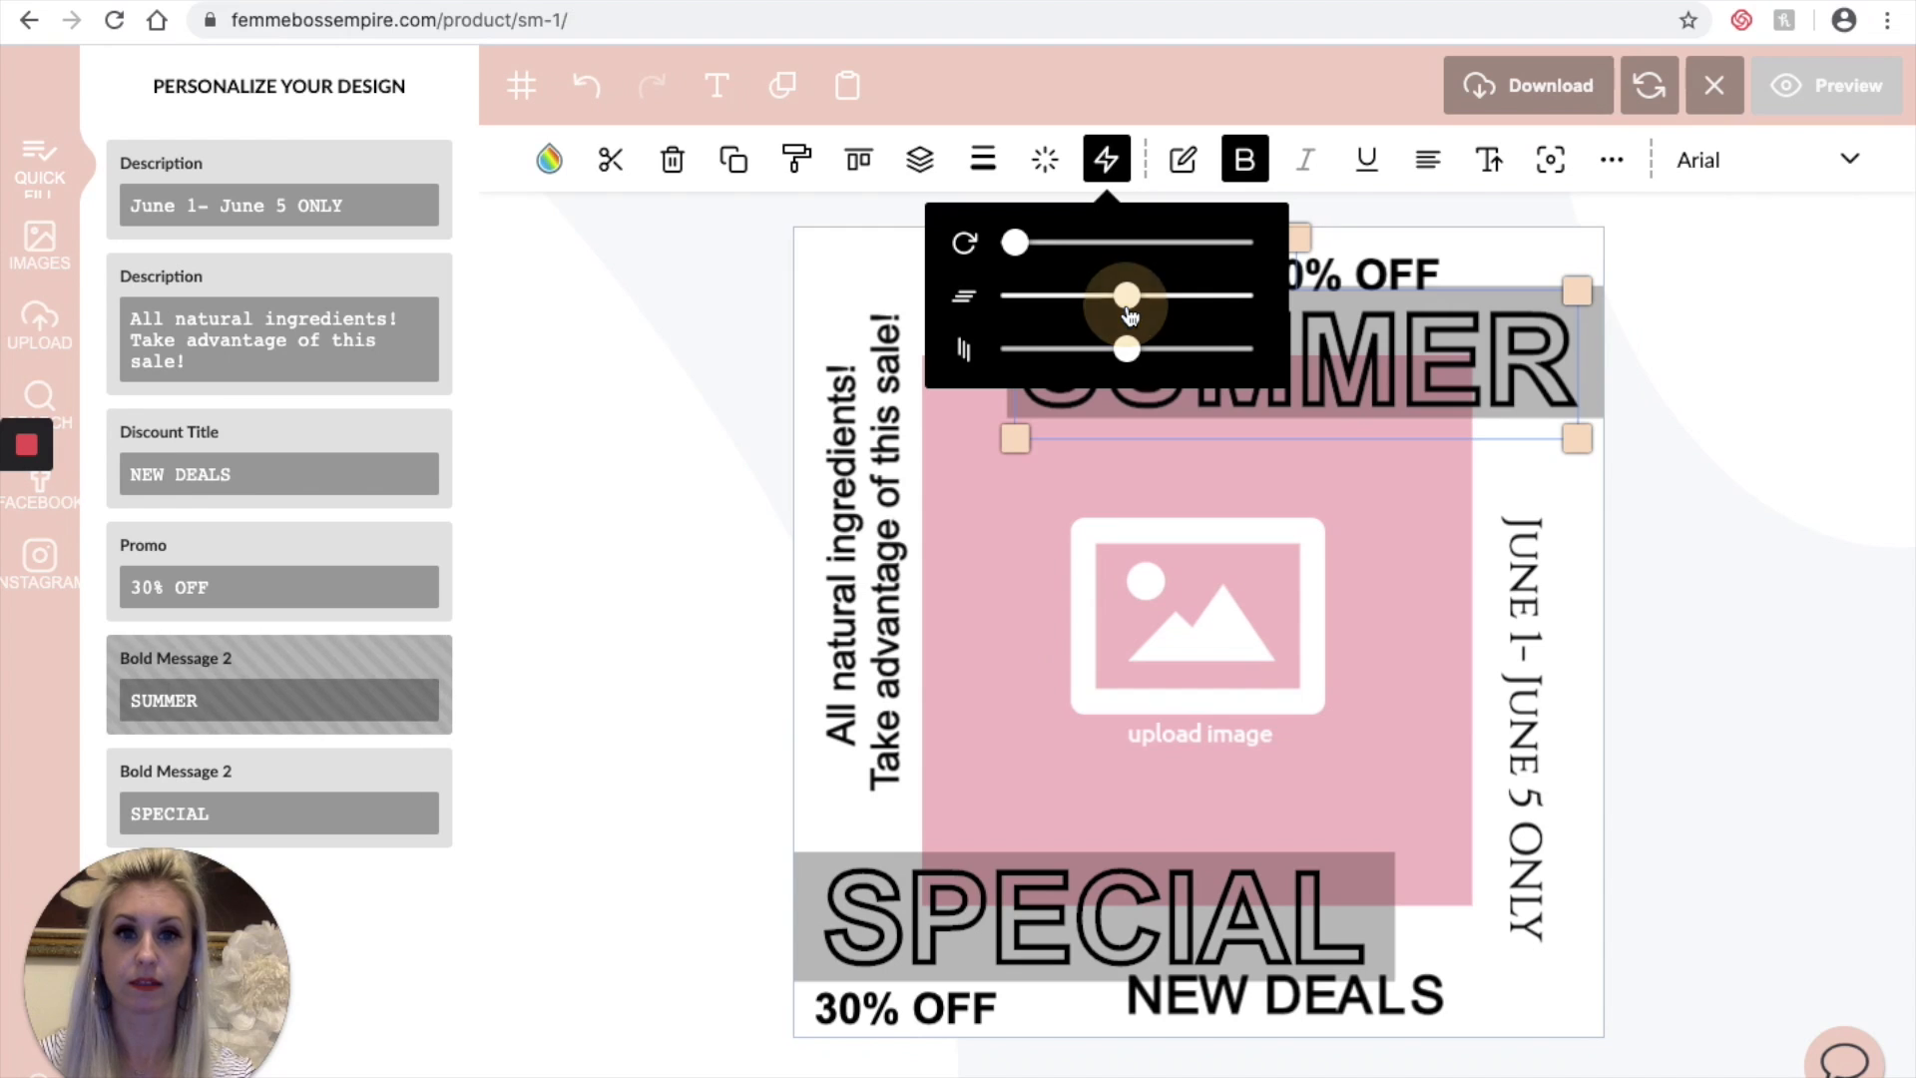
{"action": "left_click", "coordinate": [1185, 89]}
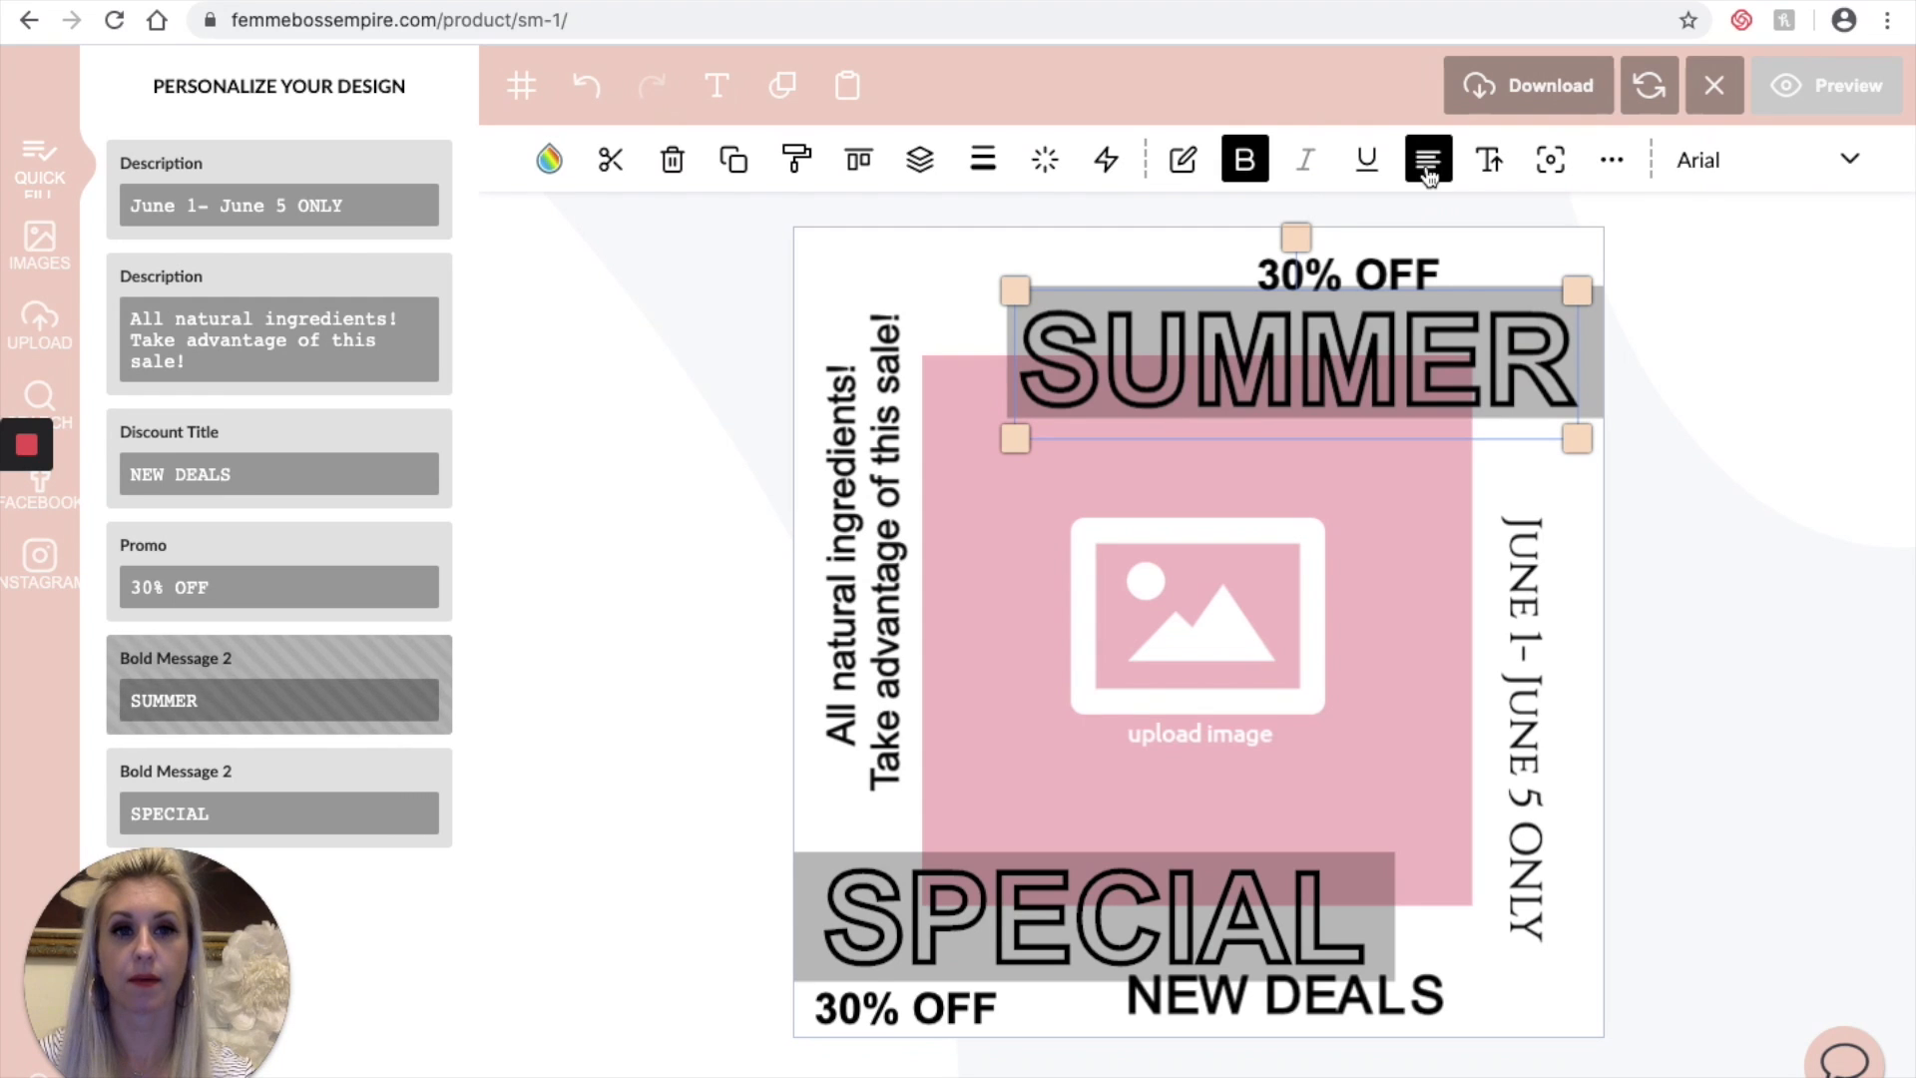
{"action": "left_click", "coordinate": [1502, 175]}
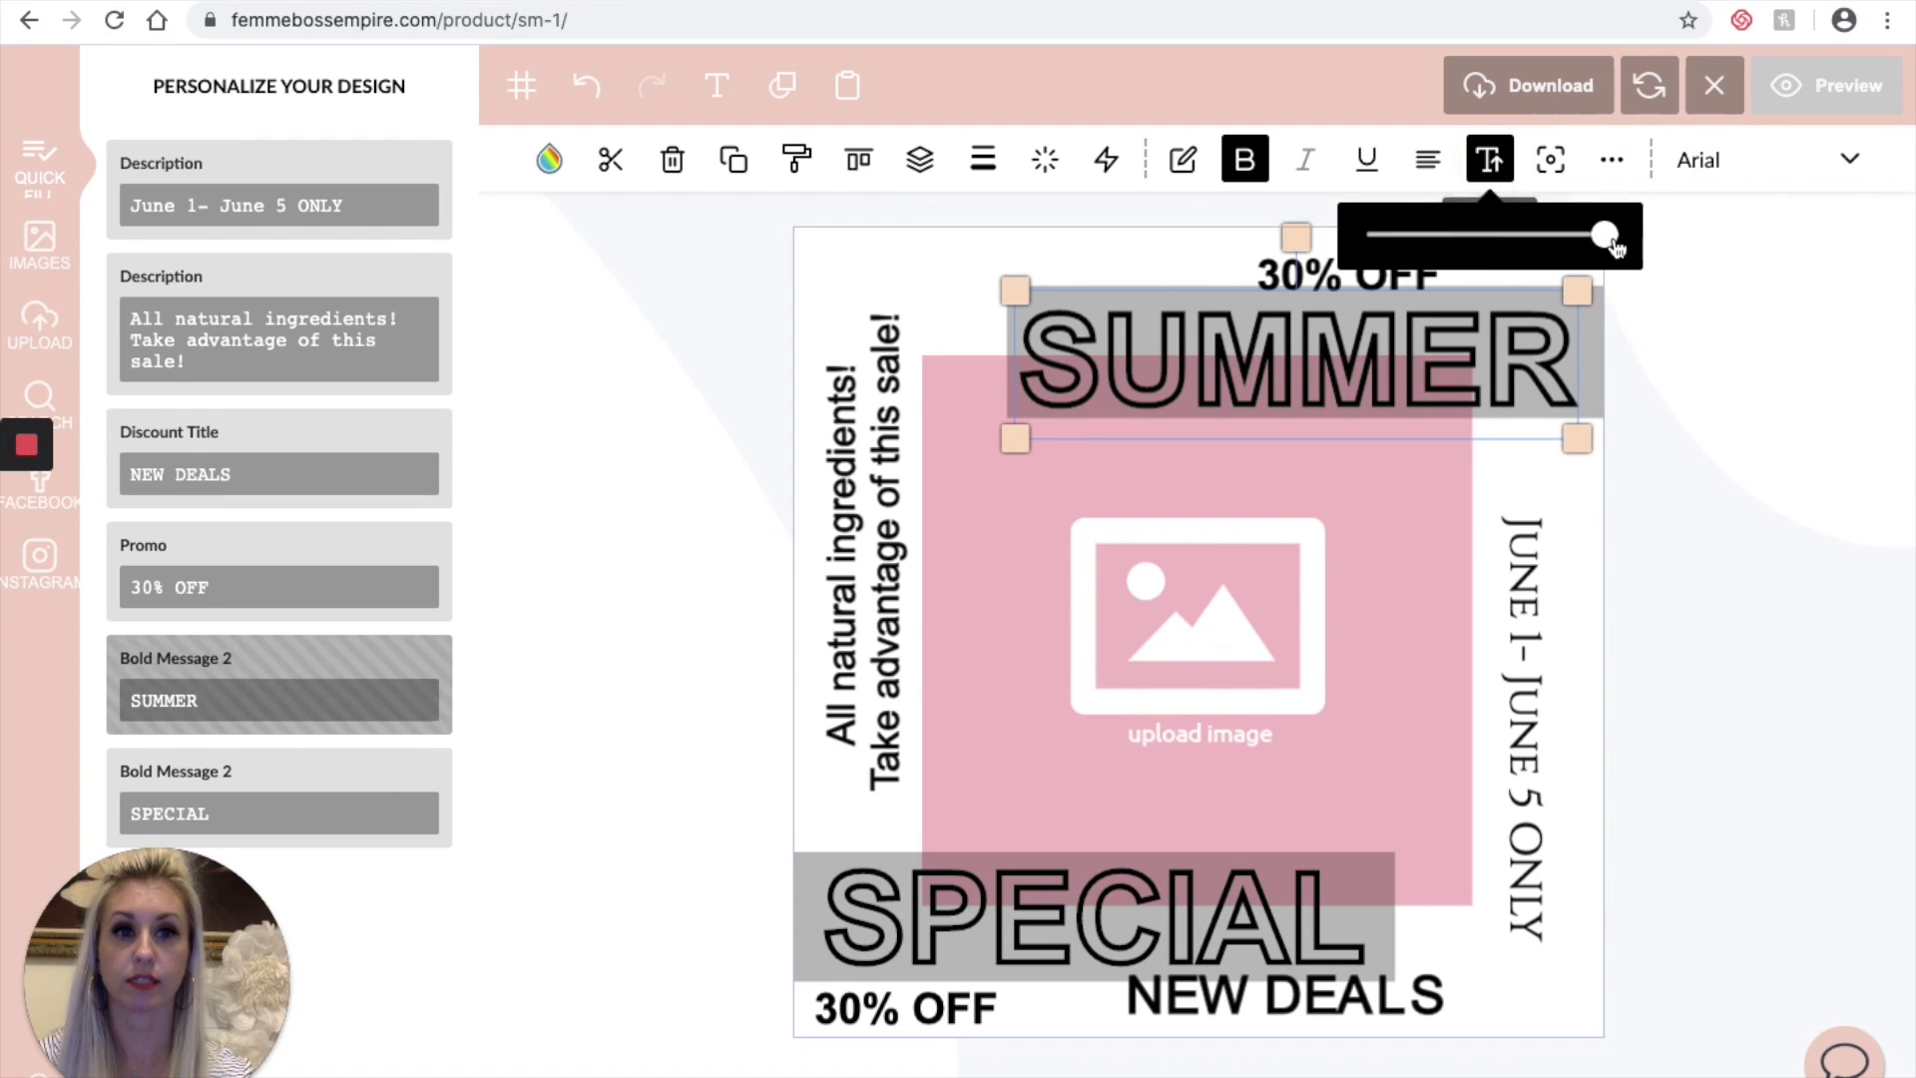
{"action": "mouse_move", "coordinate": [1612, 245]}
{"action": "left_mouse_down"}
{"action": "mouse_move", "coordinate": [1542, 248]}
{"action": "mouse_move", "coordinate": [1577, 251]}
{"action": "left_mouse_up"}
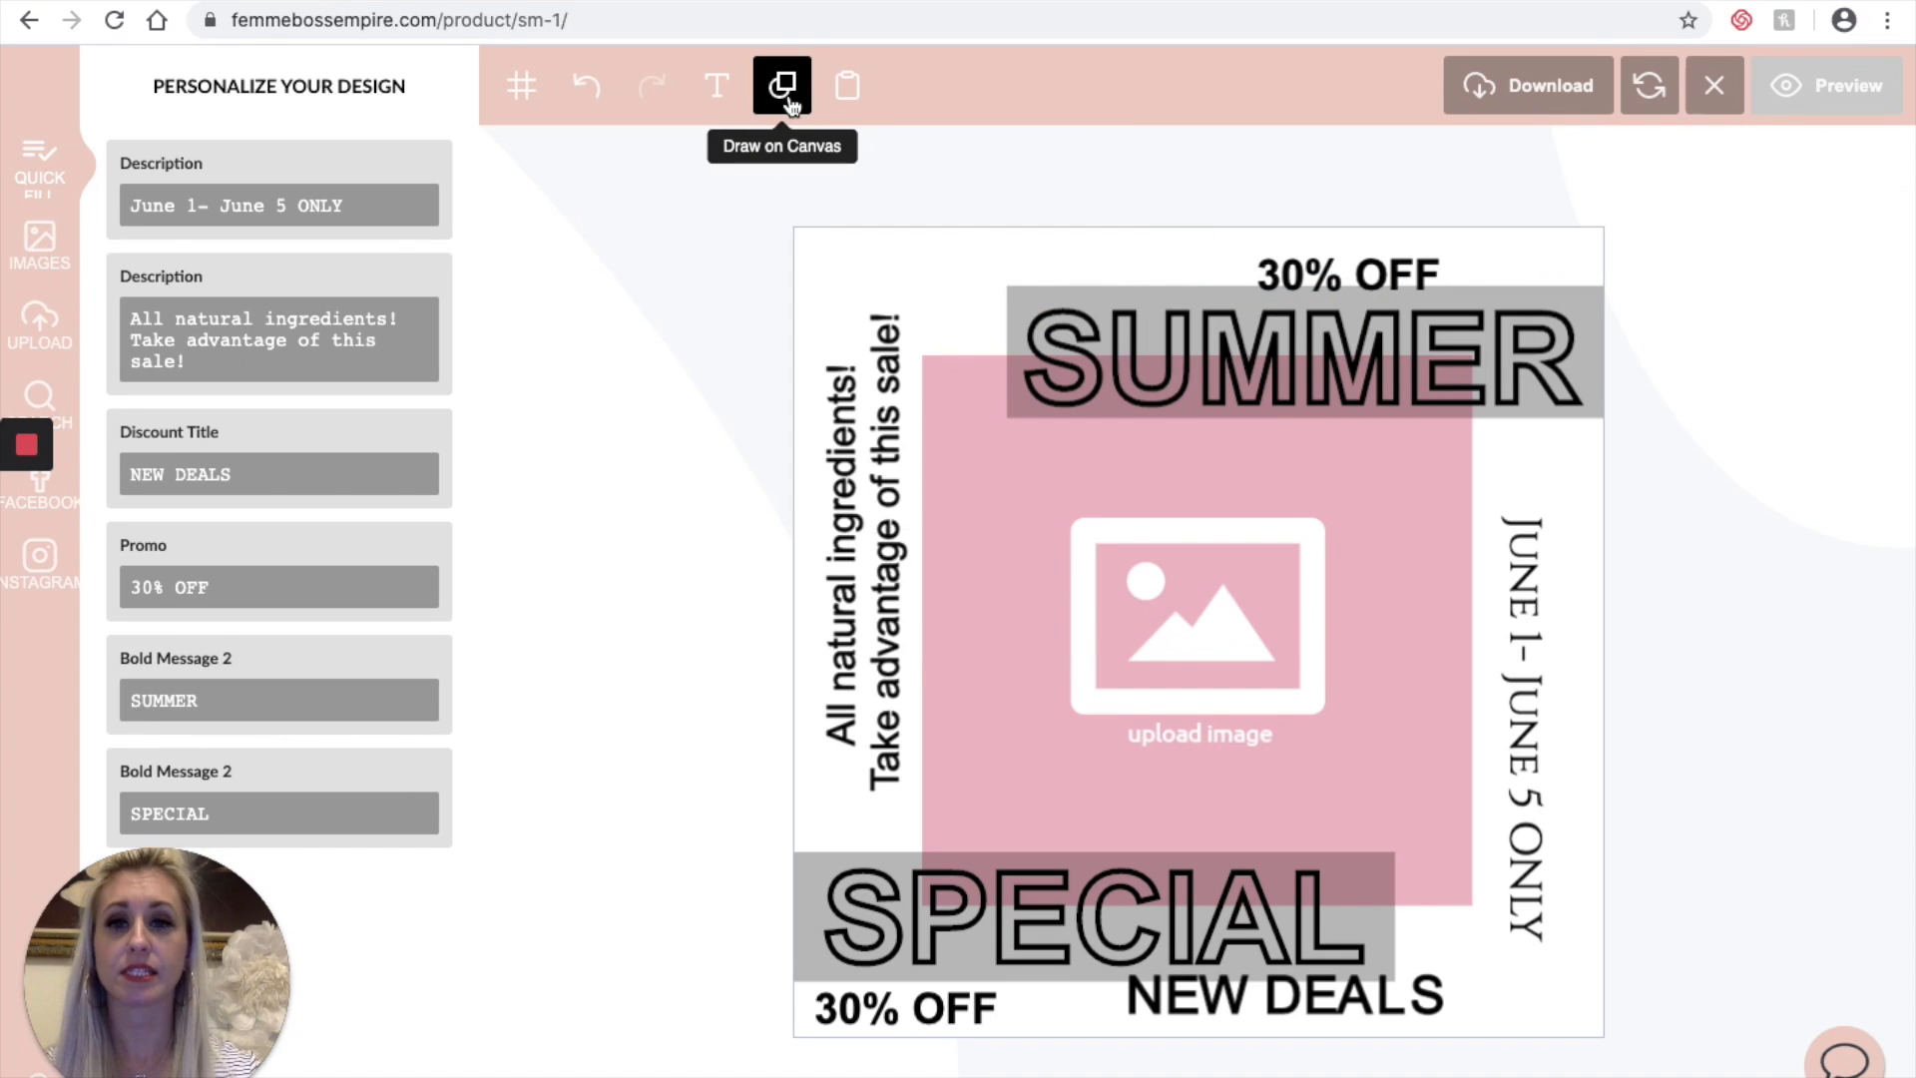
Step: Draw two overlapping rectangles over the middle of the pink image placeholder
{"action": "left_click", "coordinate": [783, 88]}
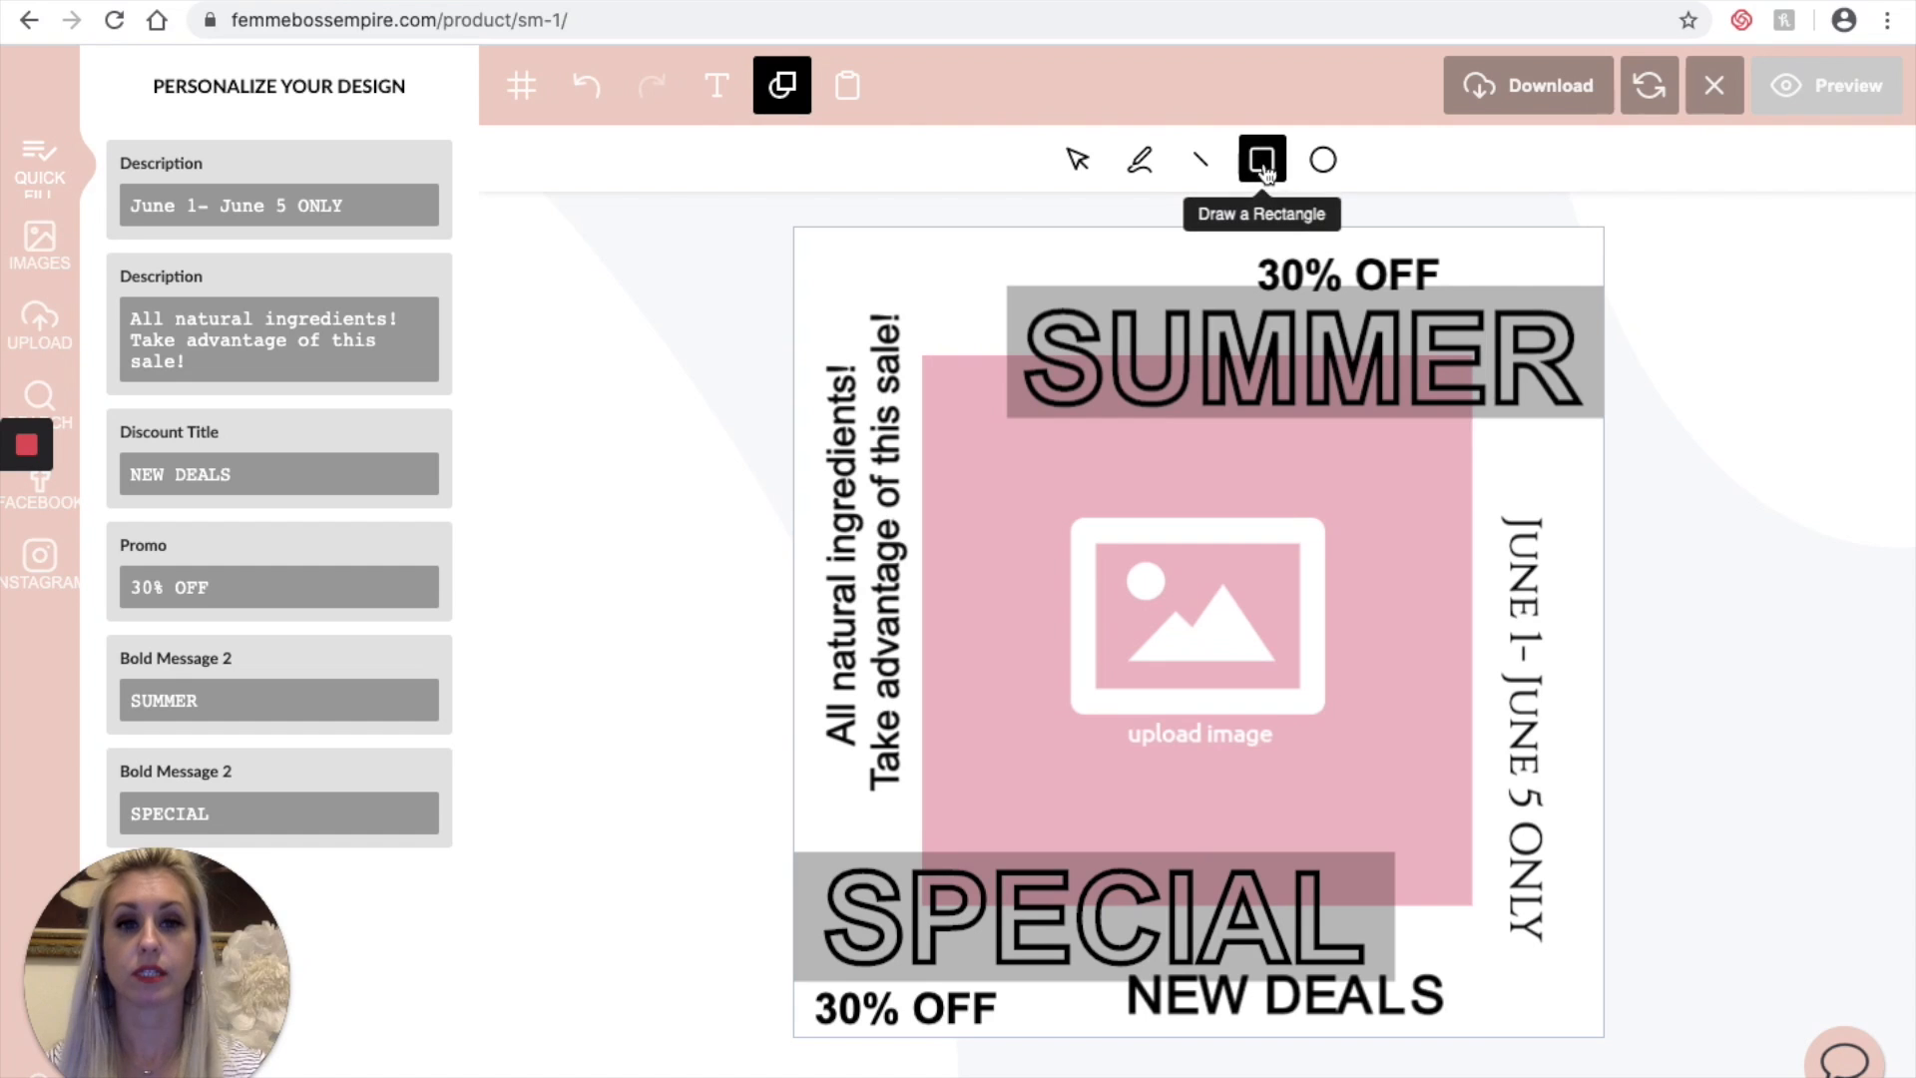
{"action": "left_click", "coordinate": [1202, 163]}
{"action": "left_click", "coordinate": [1143, 177]}
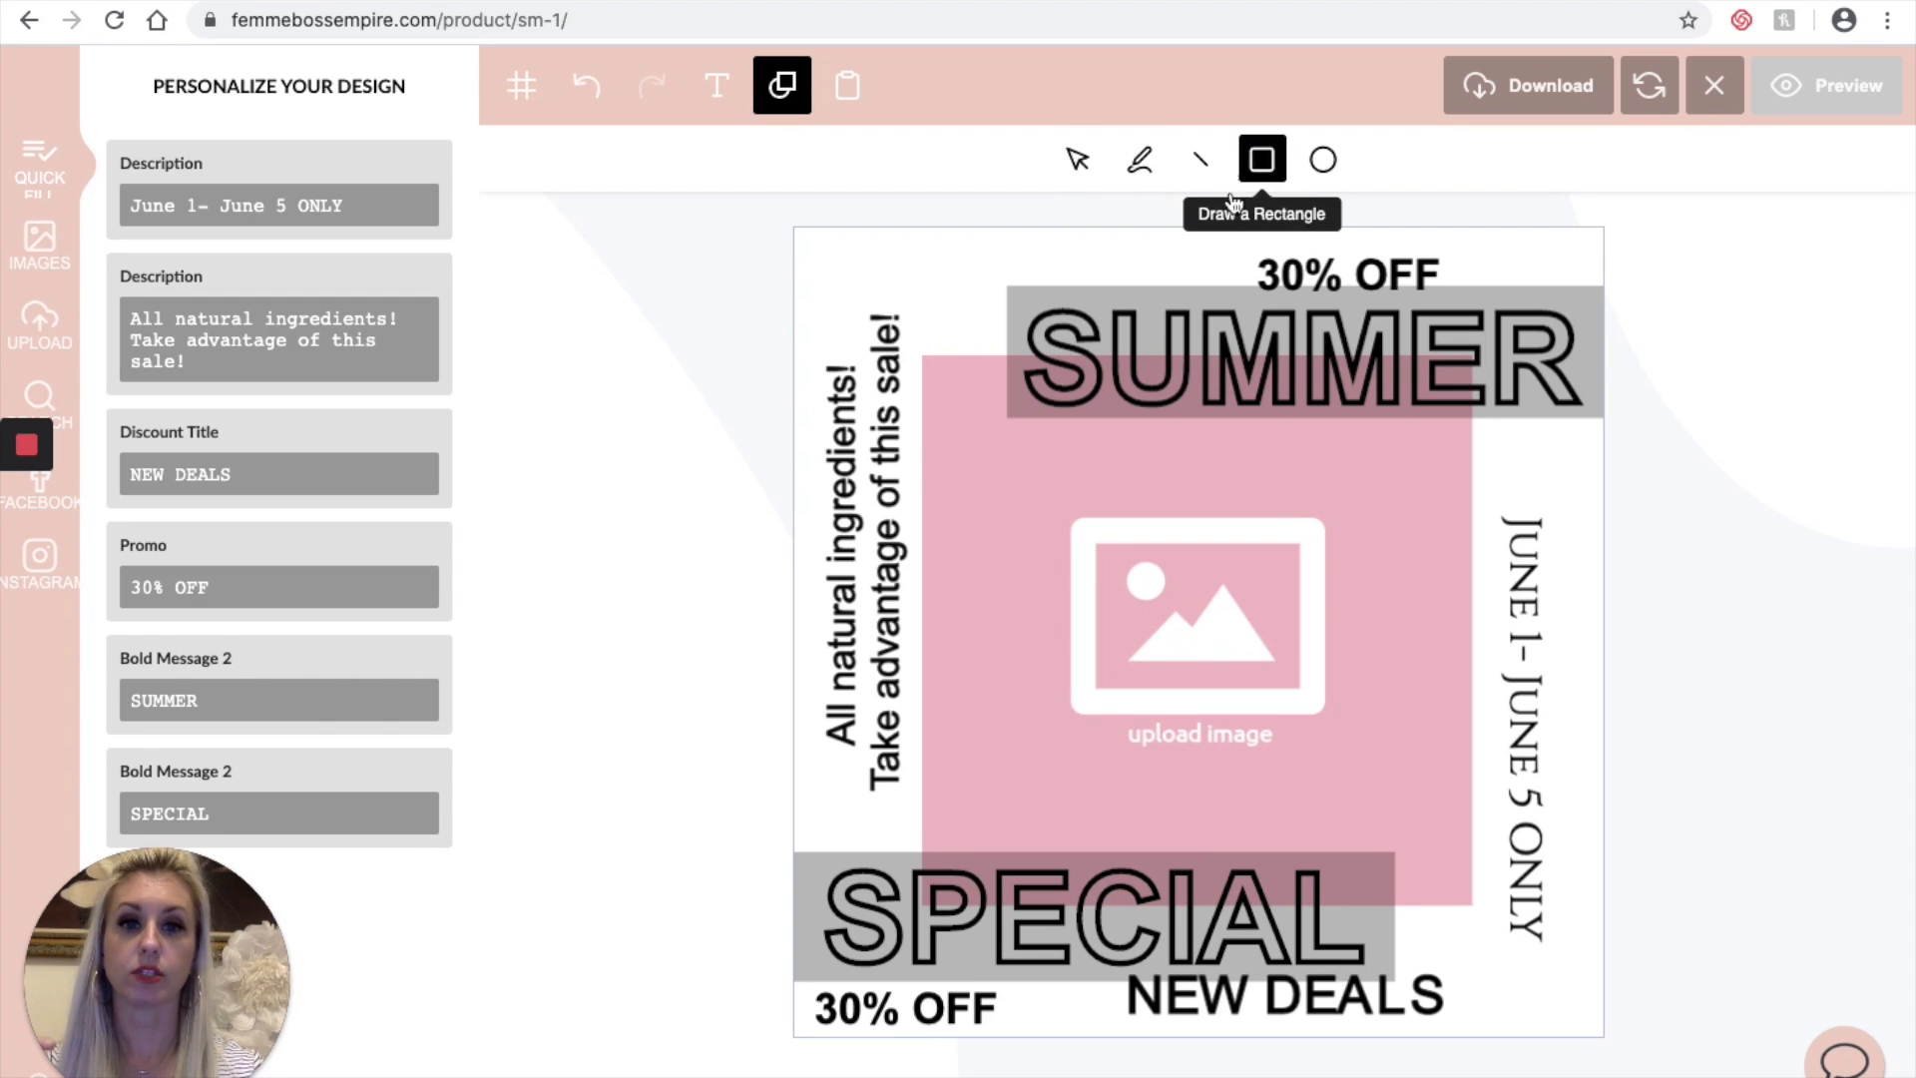
{"action": "mouse_move", "coordinate": [998, 486]}
{"action": "left_mouse_down"}
{"action": "mouse_move", "coordinate": [1140, 685]}
{"action": "mouse_move", "coordinate": [1290, 704]}
{"action": "mouse_move", "coordinate": [1278, 715]}
{"action": "left_mouse_up"}
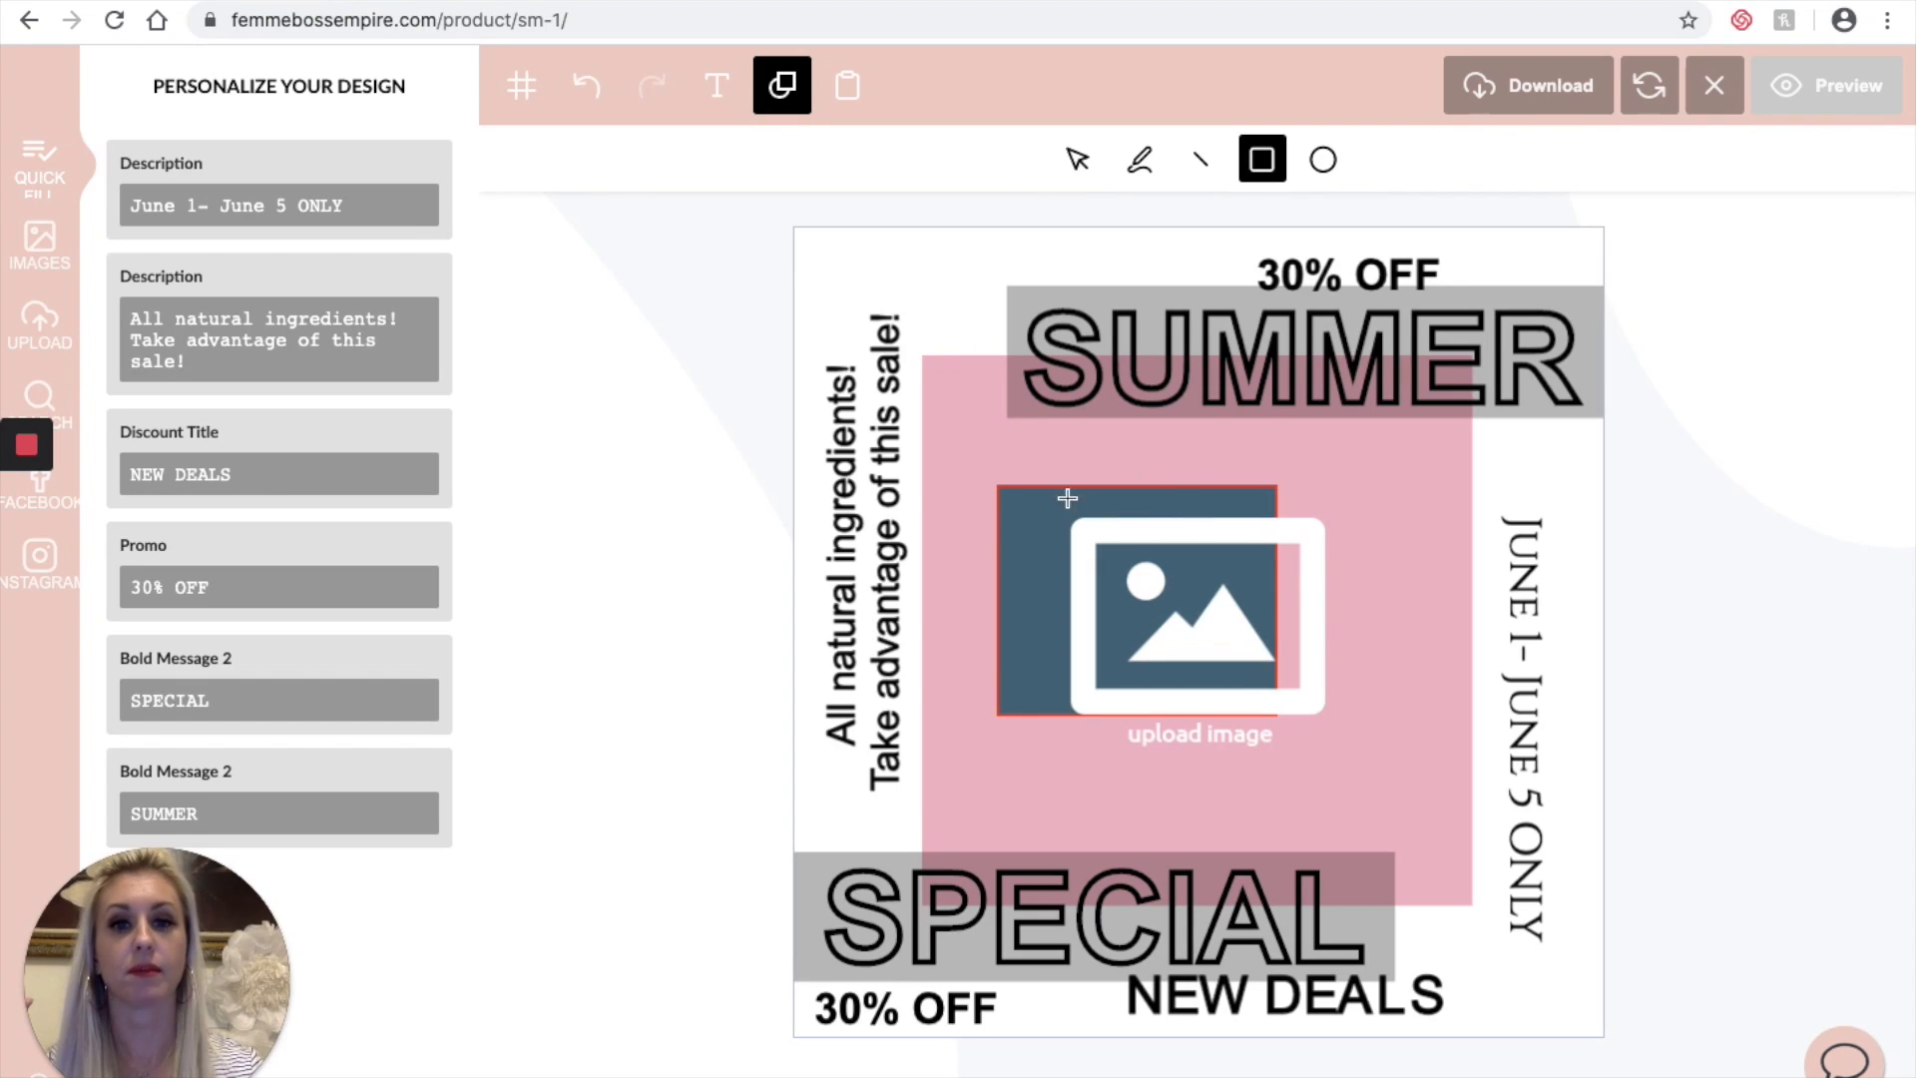
{"action": "left_click_drag", "start_coordinate": [1033, 526], "coordinate": [1180, 729]}
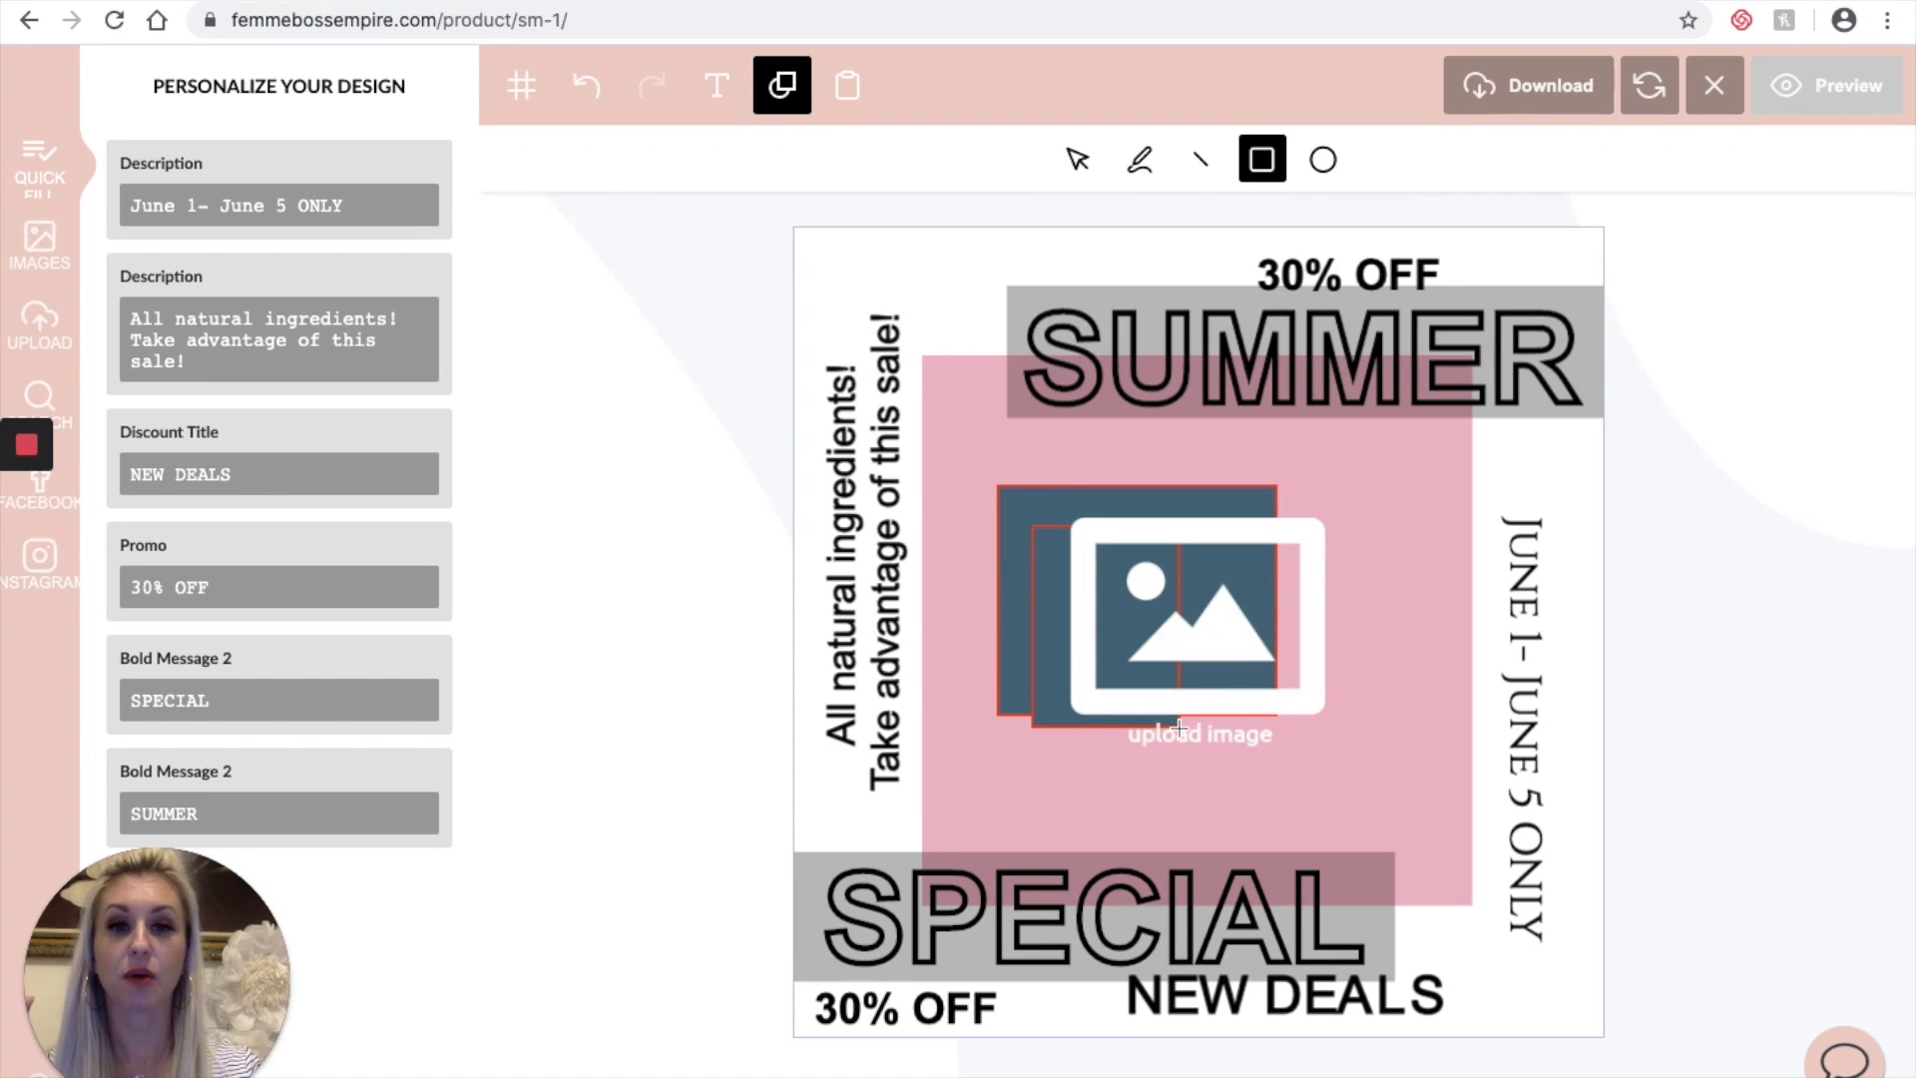
Step: Delete the smaller of the two overlapping rectangles
{"action": "left_click", "coordinate": [1079, 160]}
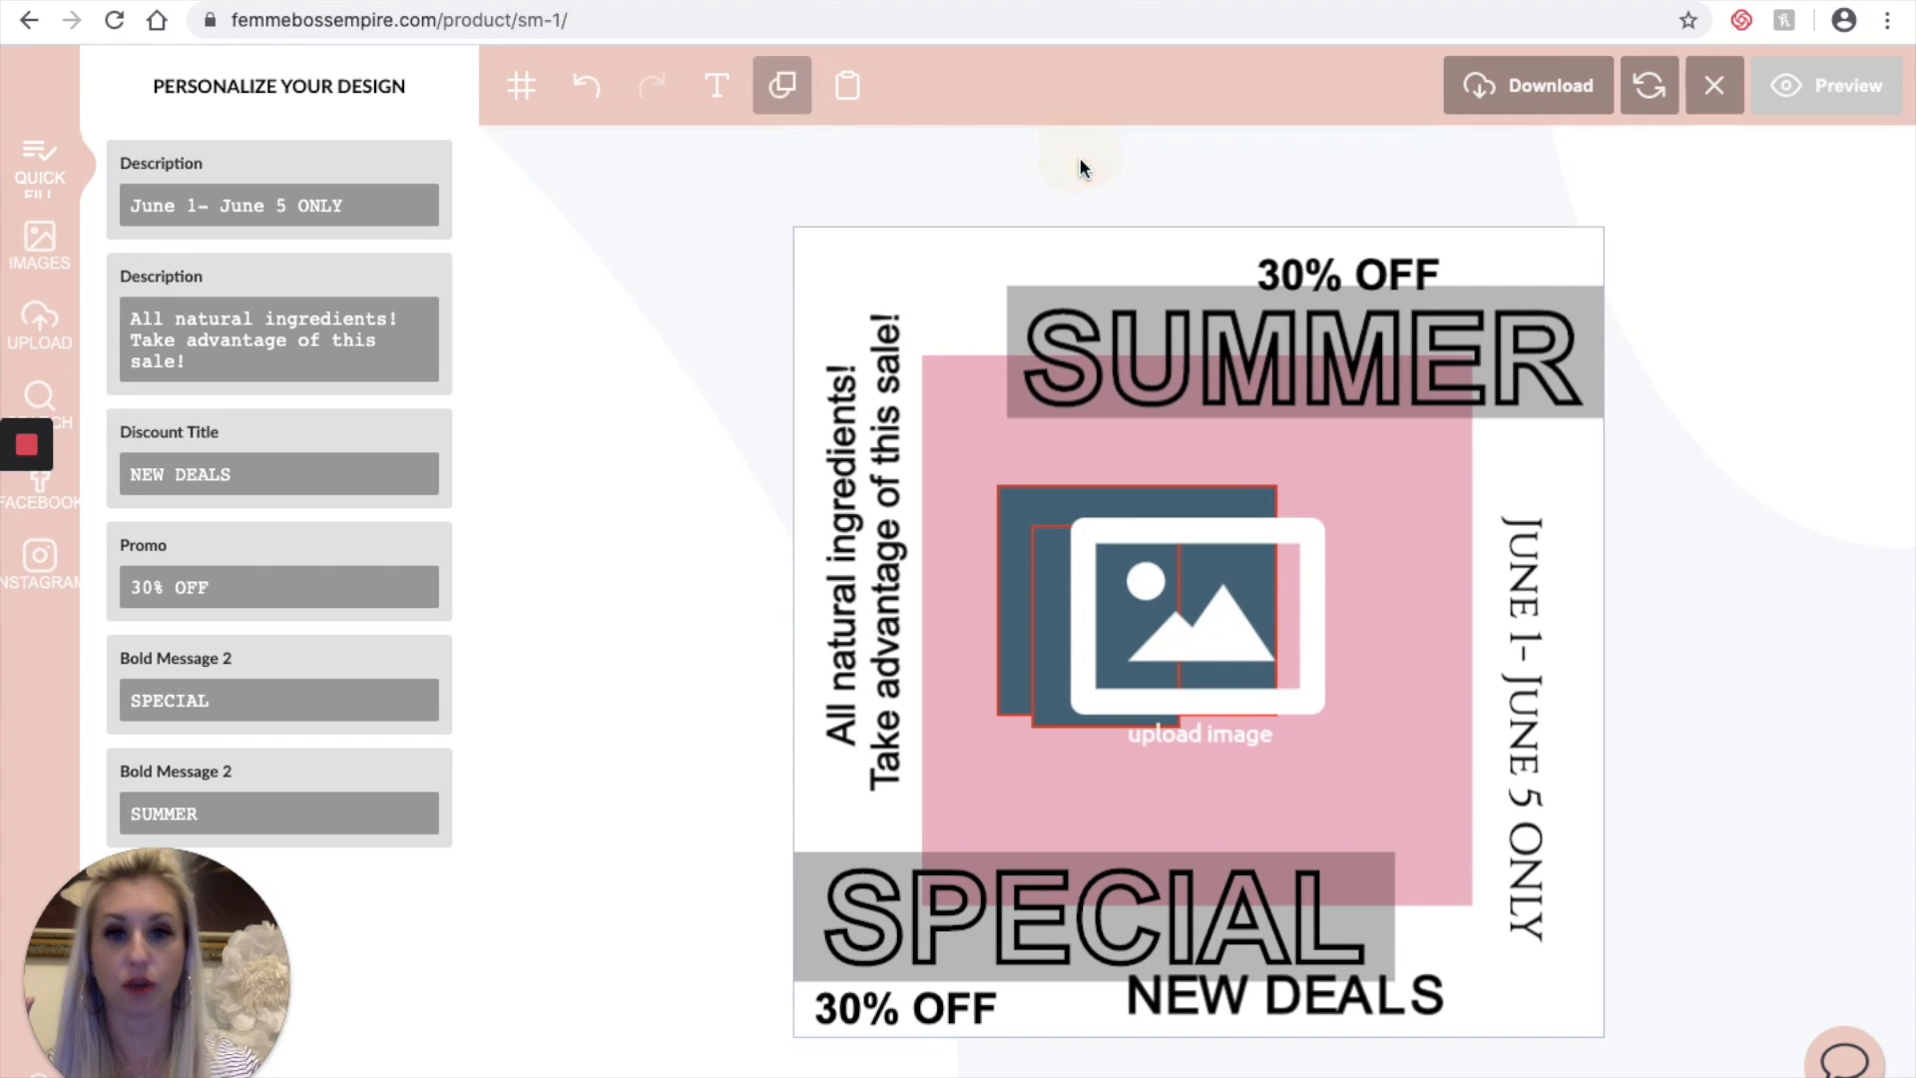
{"action": "left_click", "coordinate": [1054, 553]}
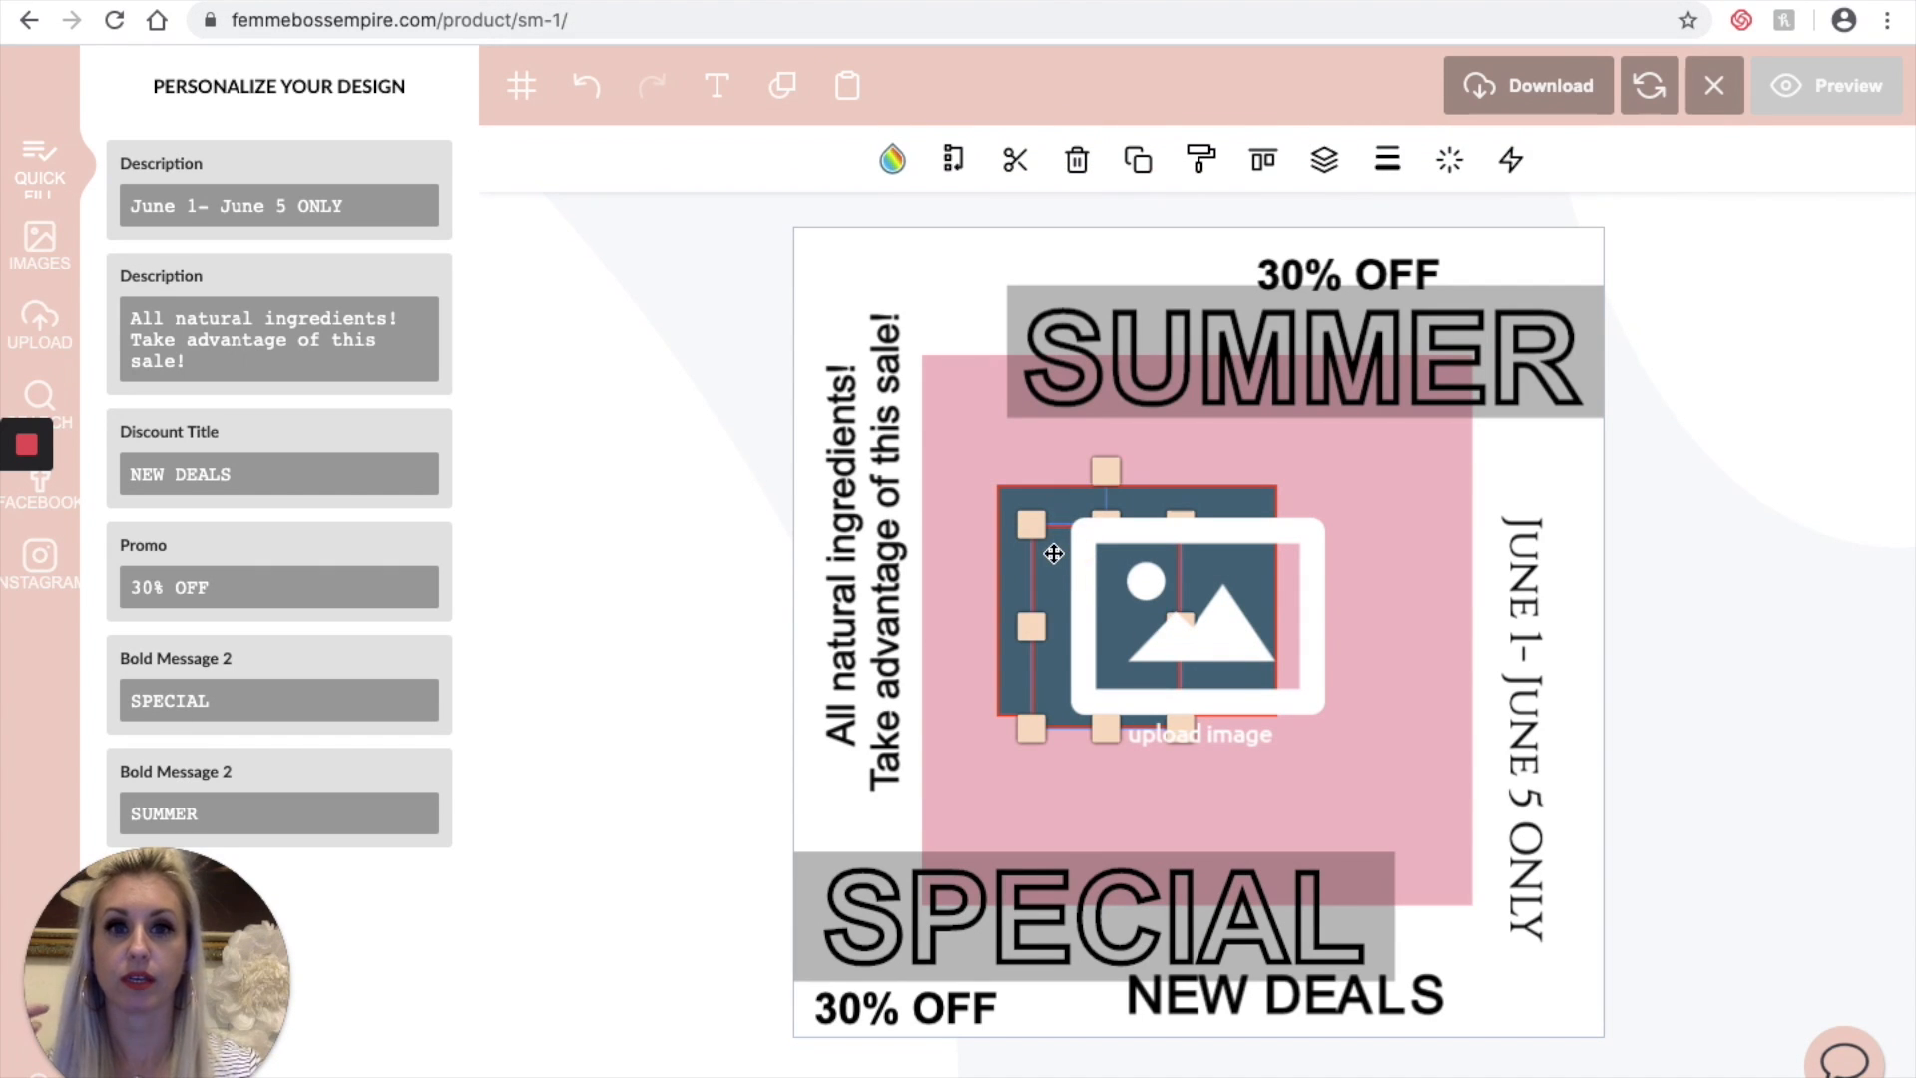
{"action": "left_click", "coordinate": [1078, 162]}
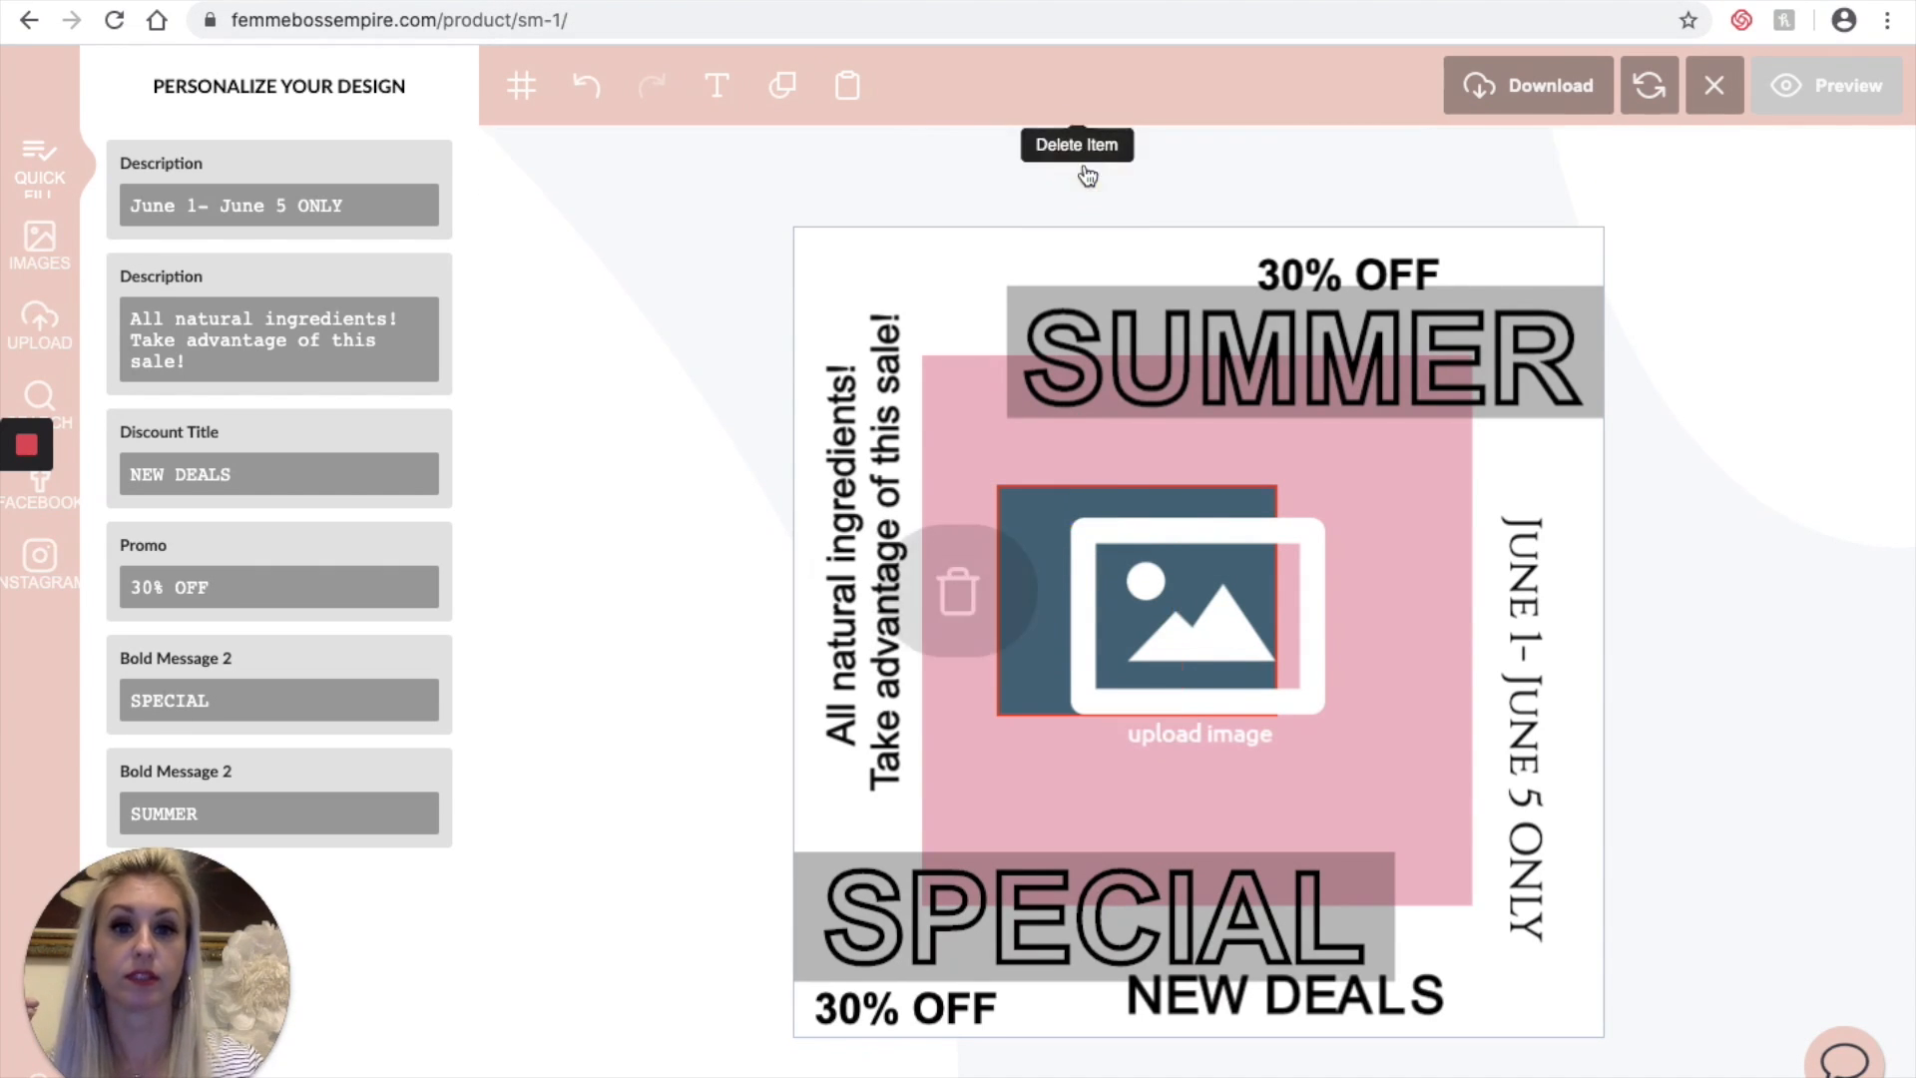
Step: Move the remaining rectangle to the pink placeholder's upper-left corner and give it a black #000000 fill and stroke
{"action": "left_click", "coordinate": [1040, 519]}
{"action": "left_click_drag", "start_coordinate": [1038, 518], "coordinate": [982, 395]}
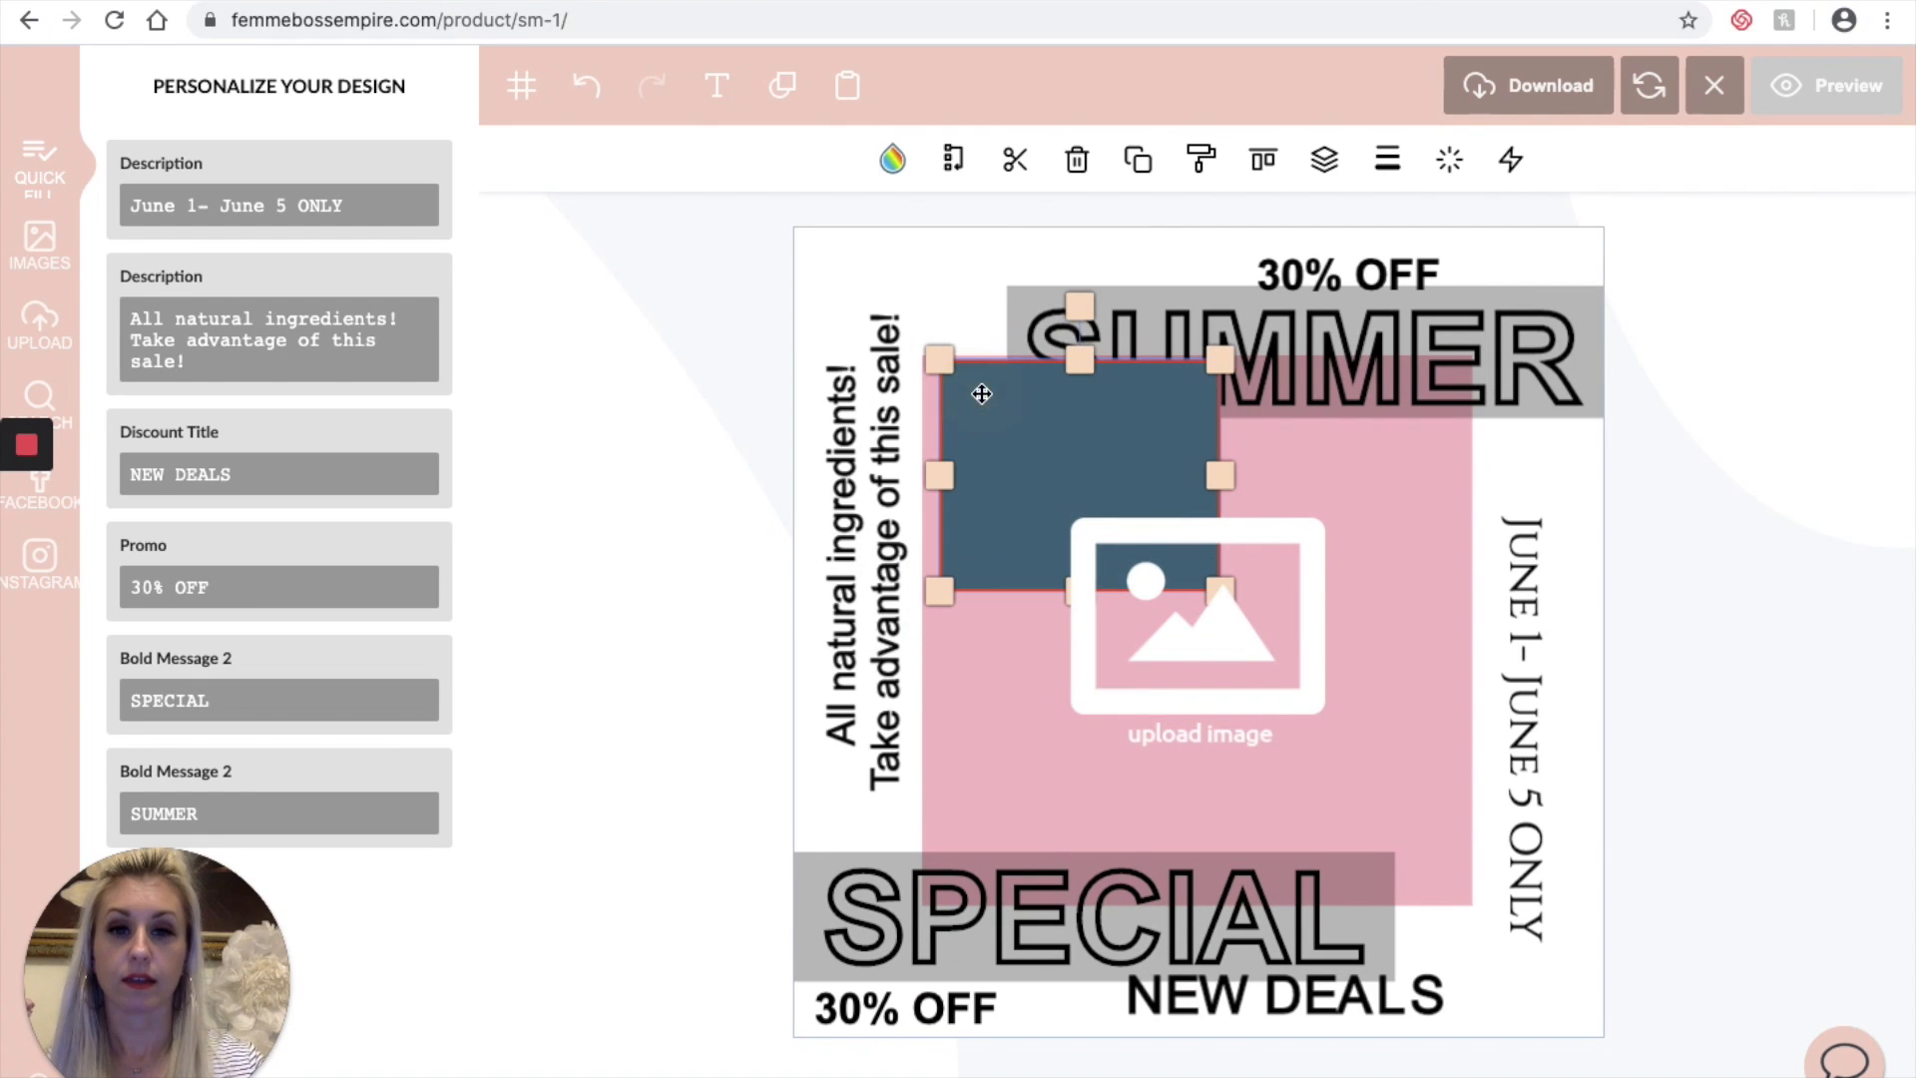
{"action": "left_click", "coordinate": [892, 161]}
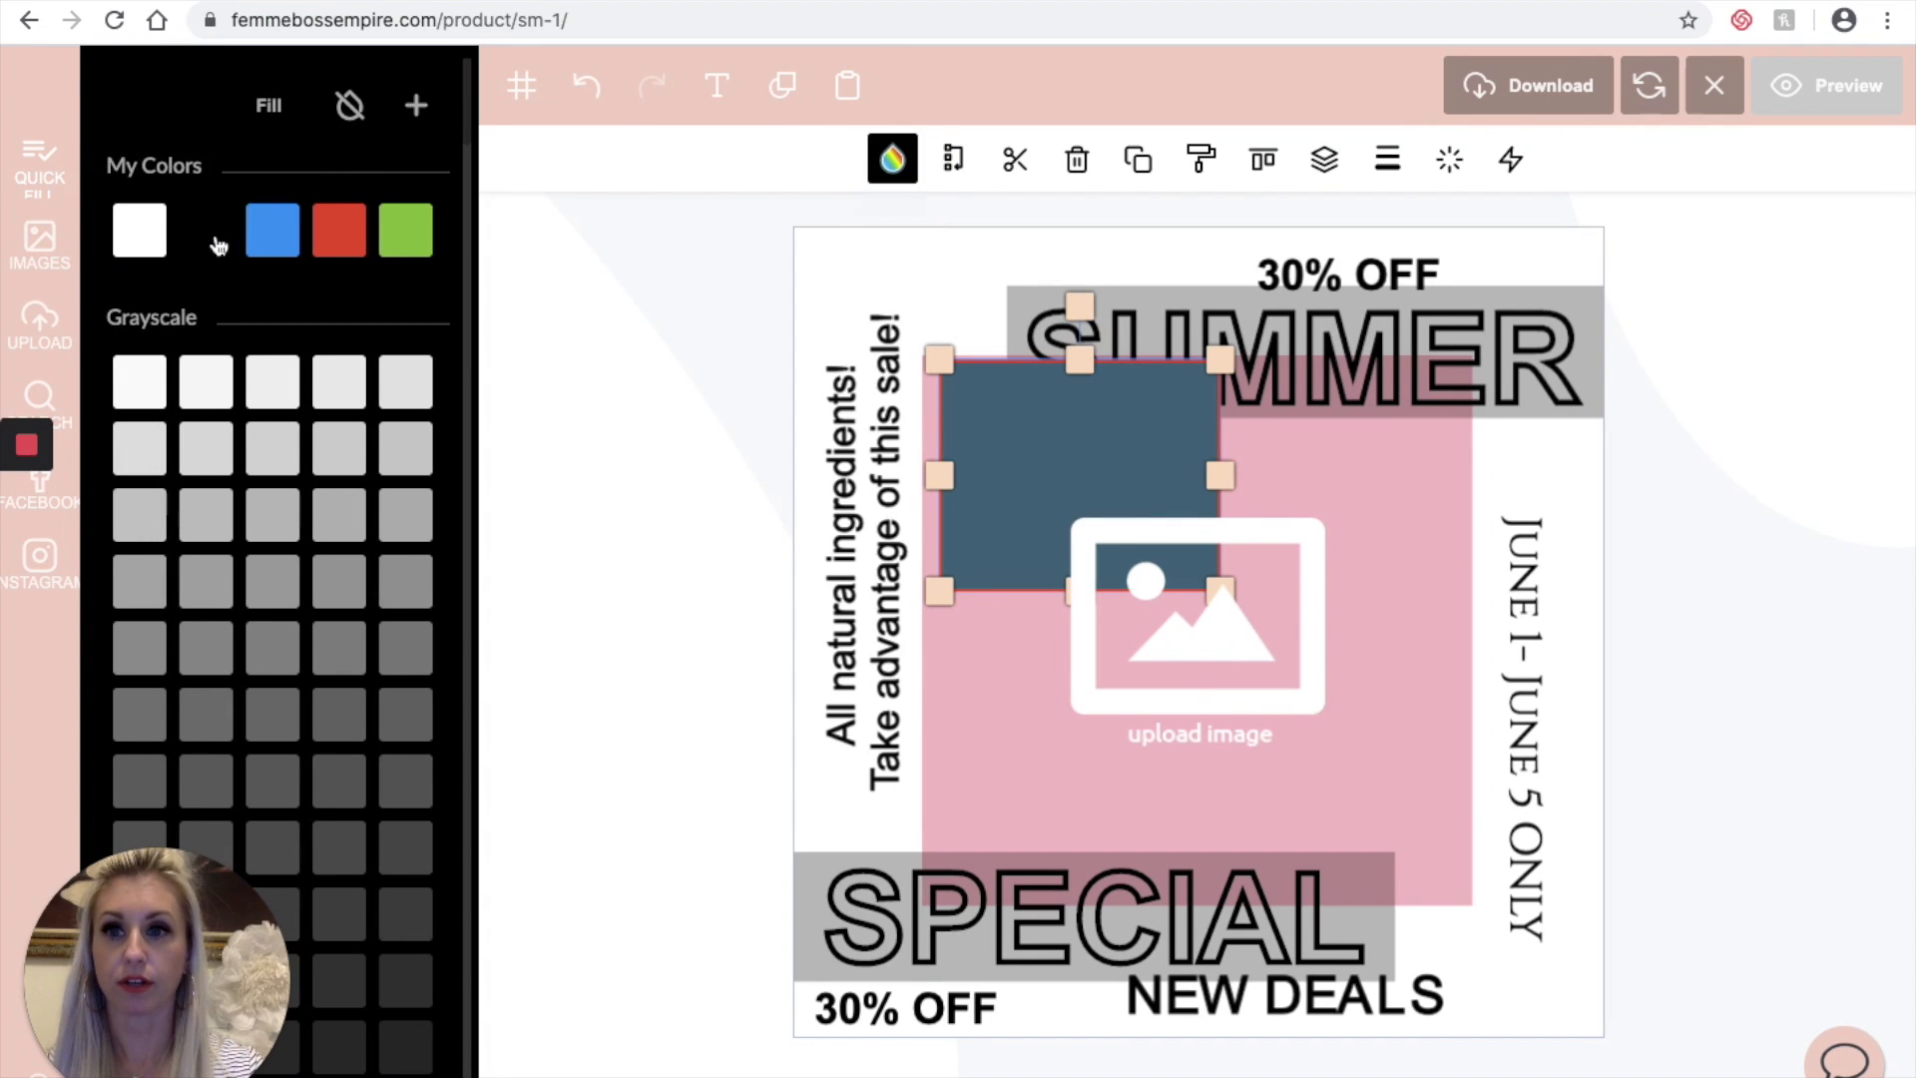
{"action": "left_click", "coordinate": [212, 240]}
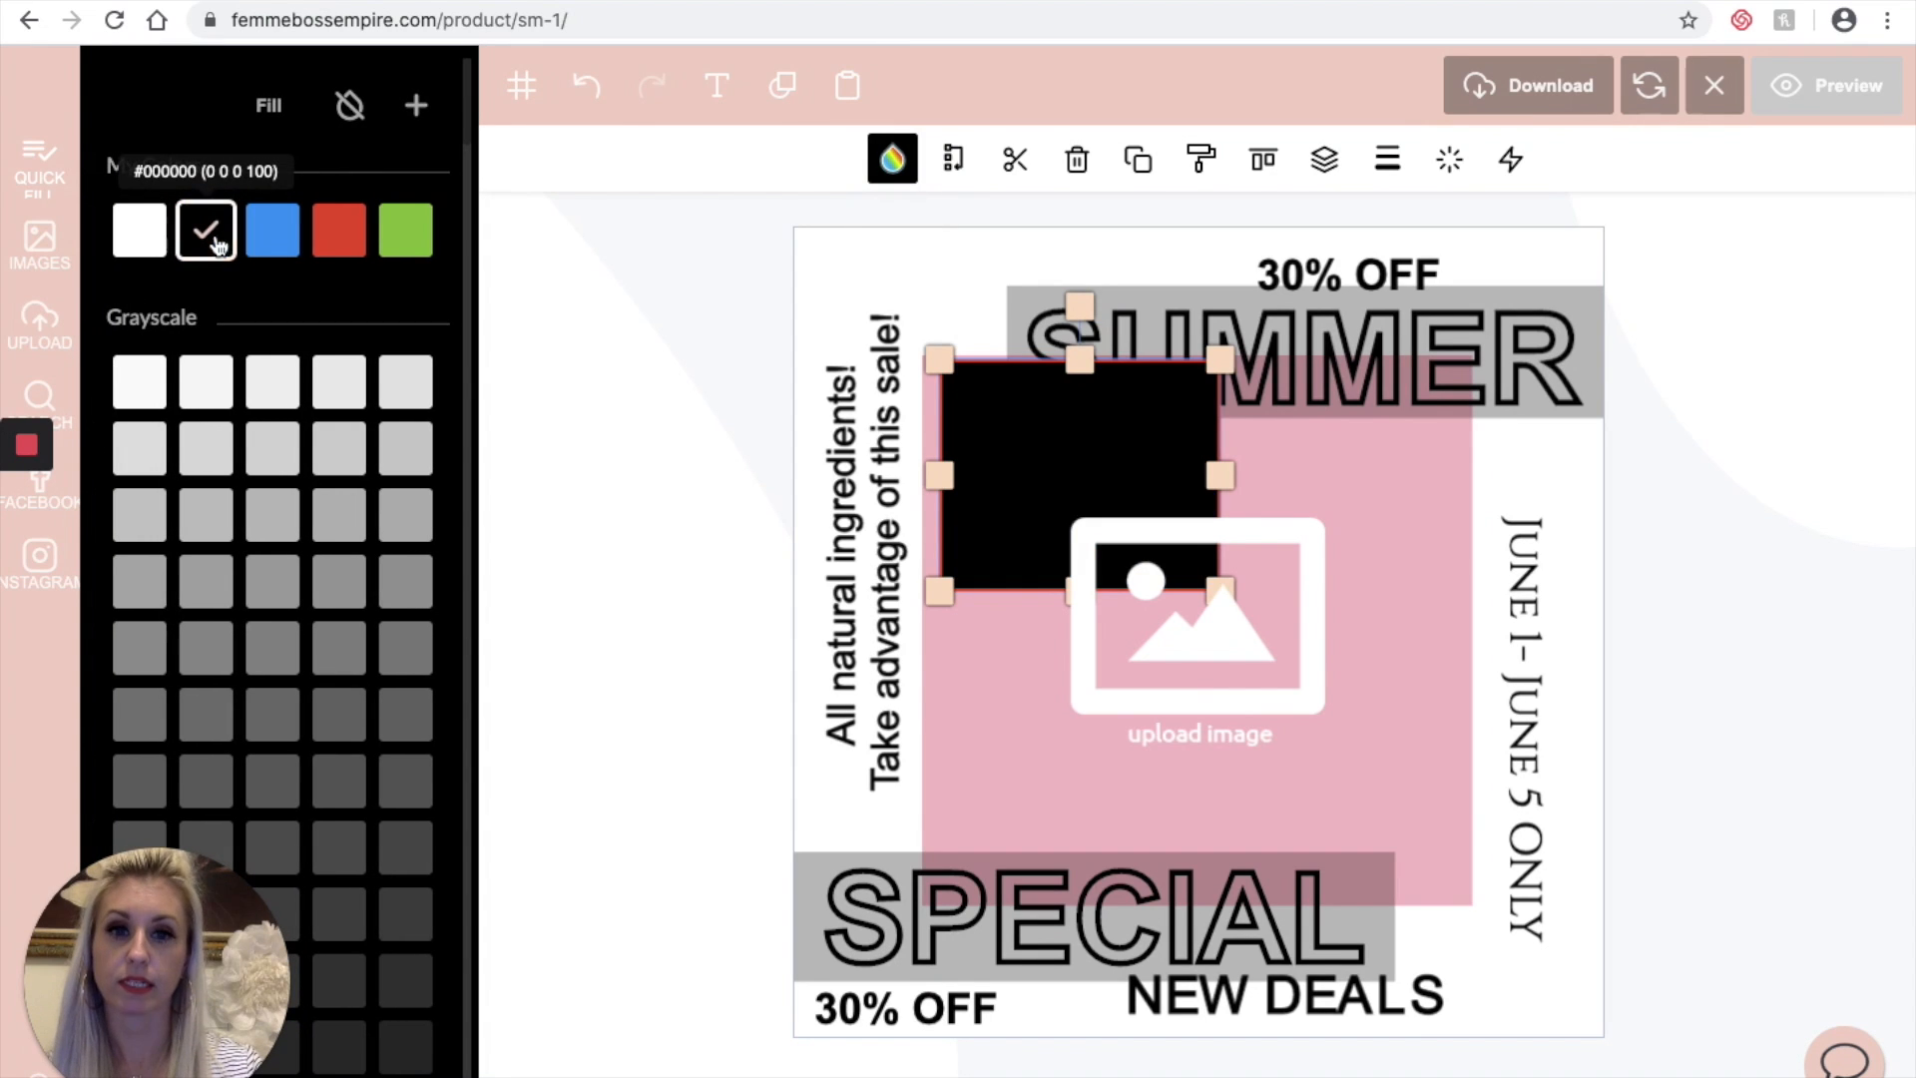
{"action": "left_click", "coordinate": [272, 106]}
{"action": "left_click", "coordinate": [274, 125]}
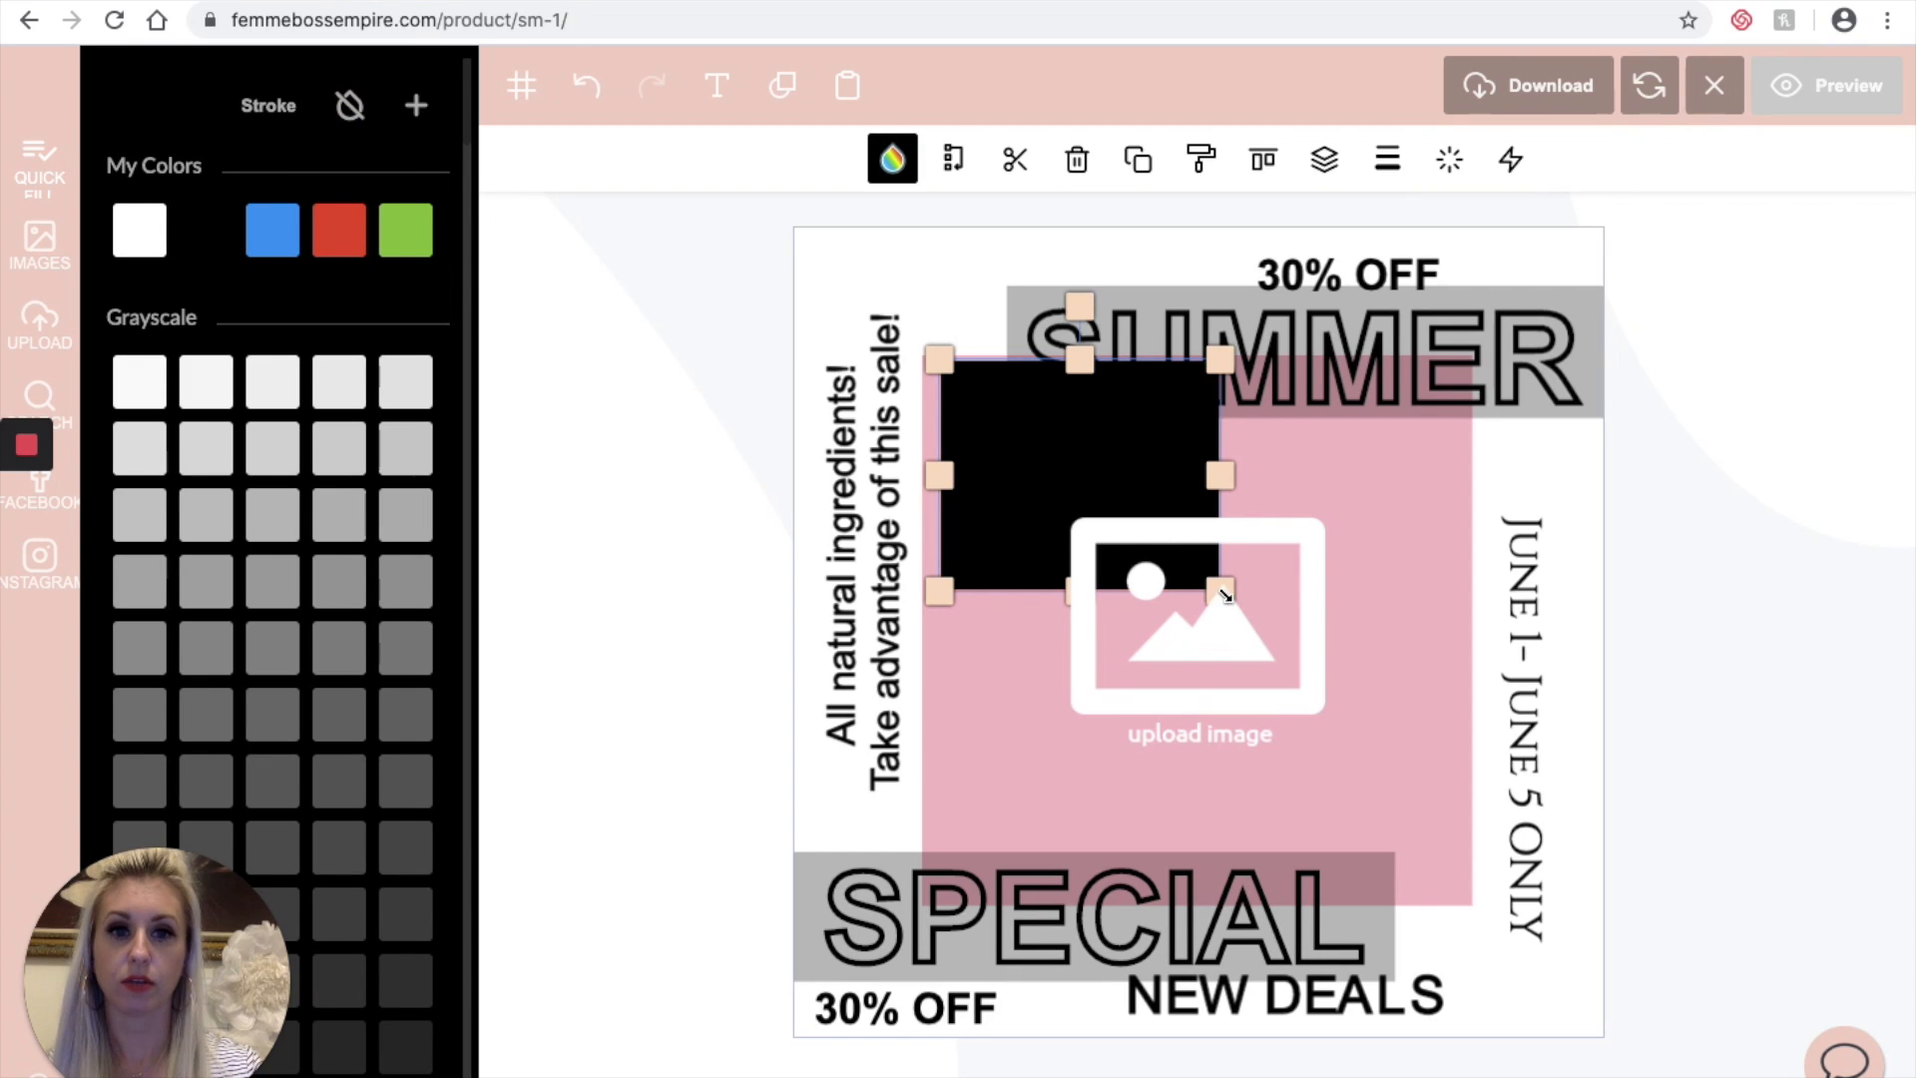
Step: Enlarge the black rectangle and place it in the design's upper-left corner, layered behind the pink image placeholder
{"action": "left_click", "coordinate": [1000, 387]}
{"action": "left_click_drag", "start_coordinate": [1026, 401], "coordinate": [888, 317]}
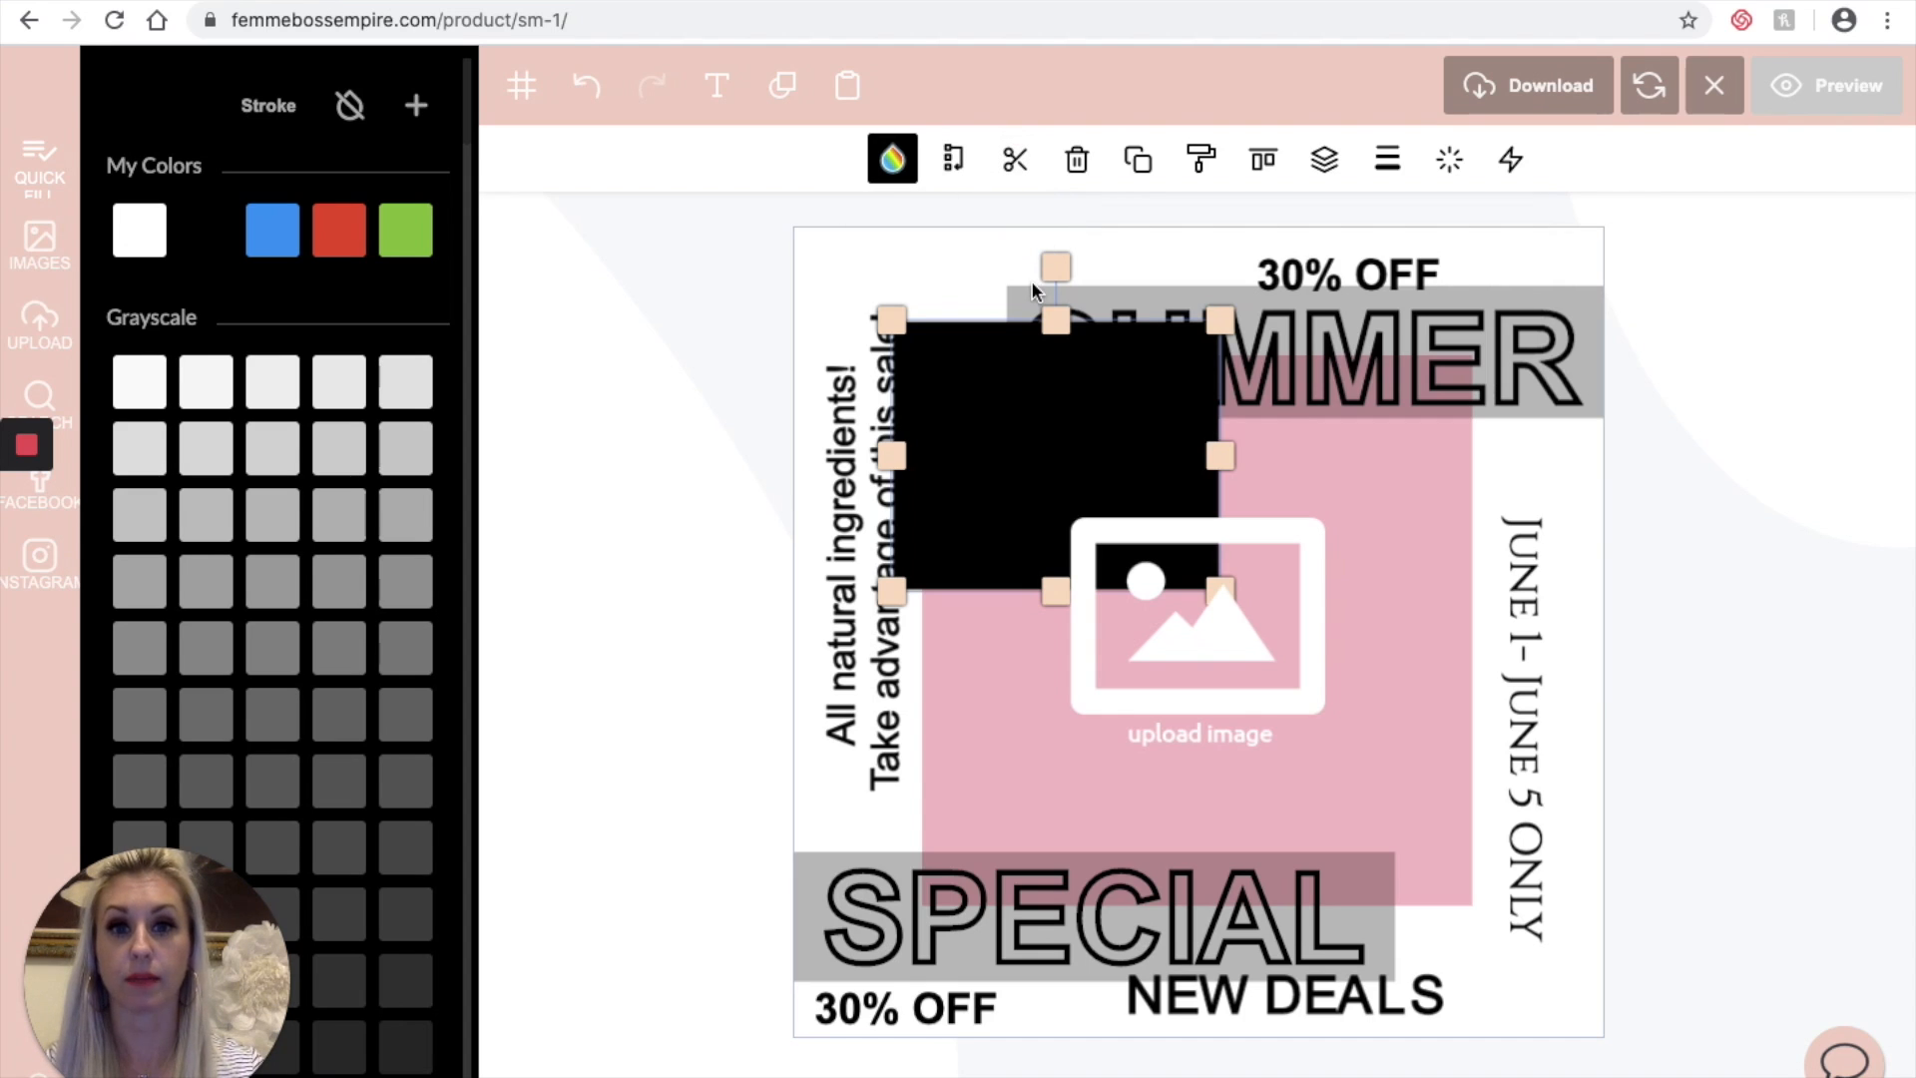
{"action": "left_click", "coordinate": [942, 413]}
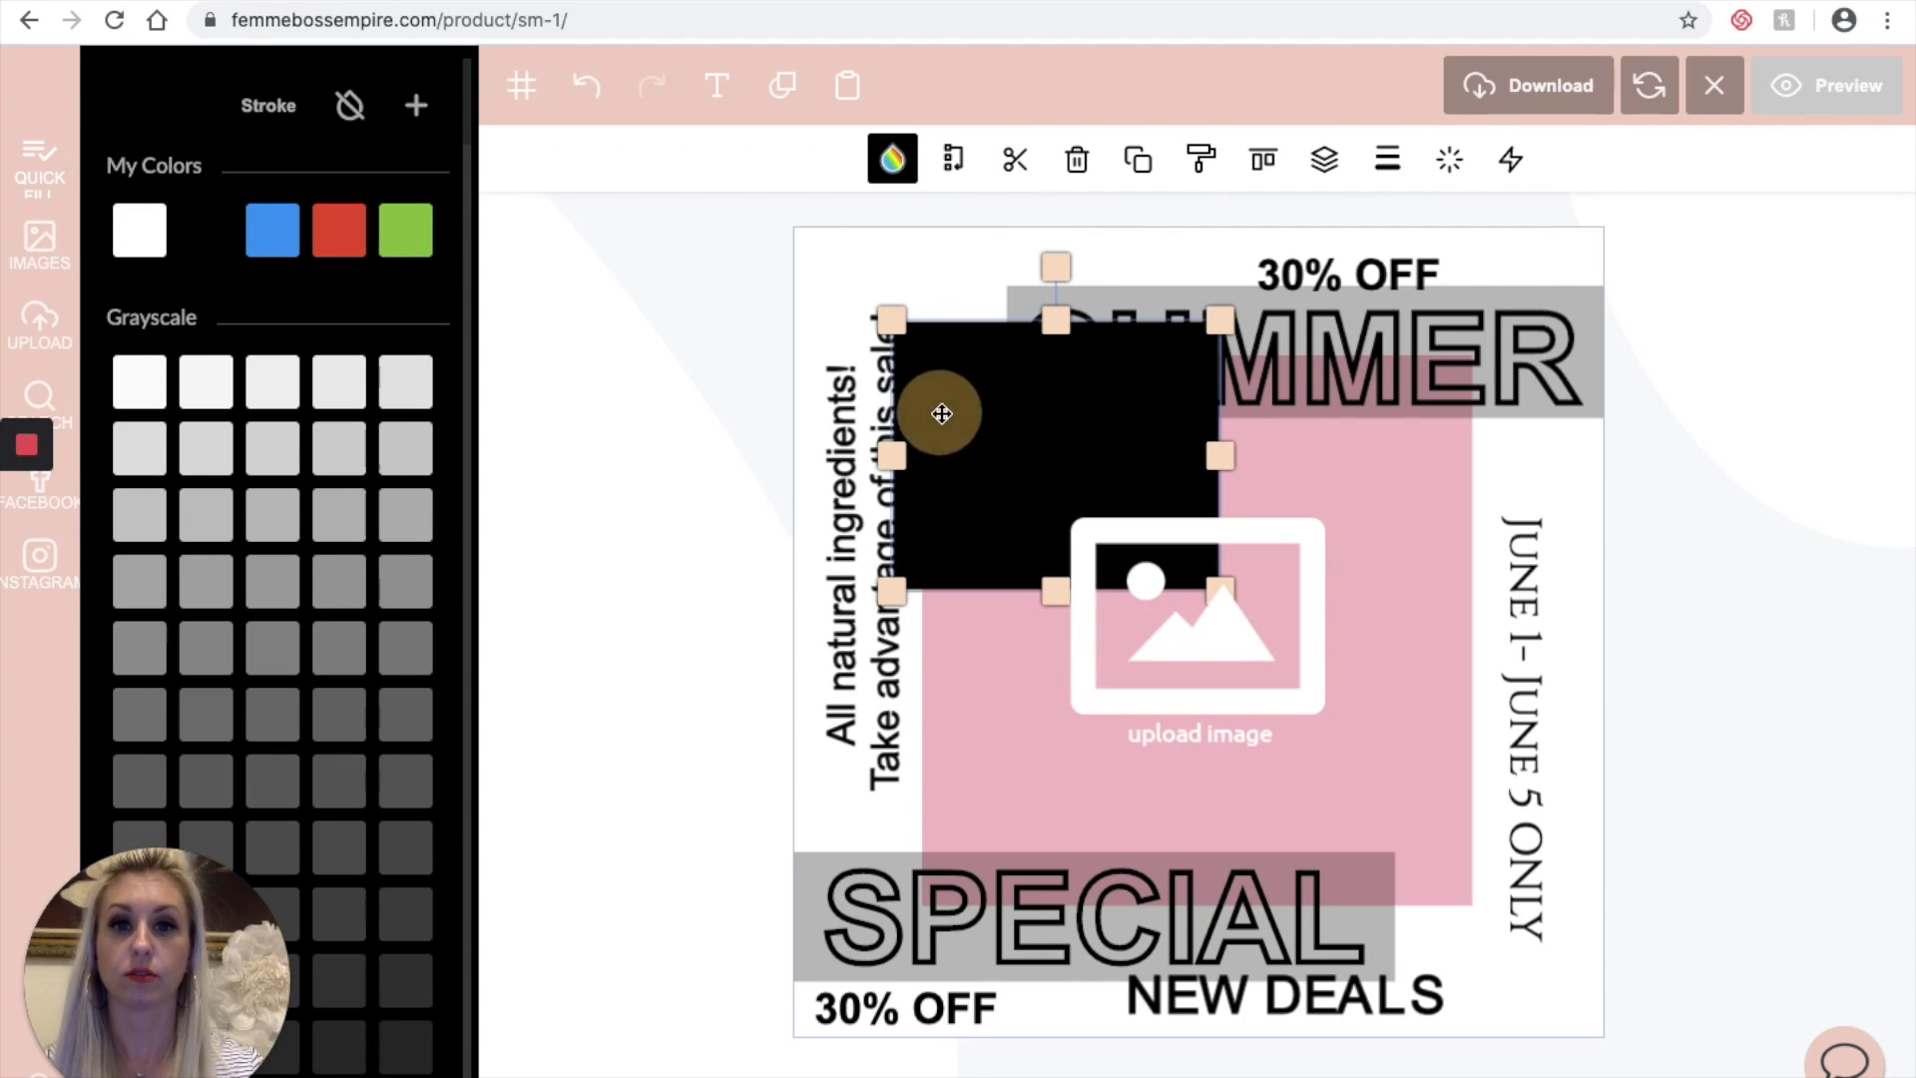
{"action": "left_click", "coordinate": [956, 159]}
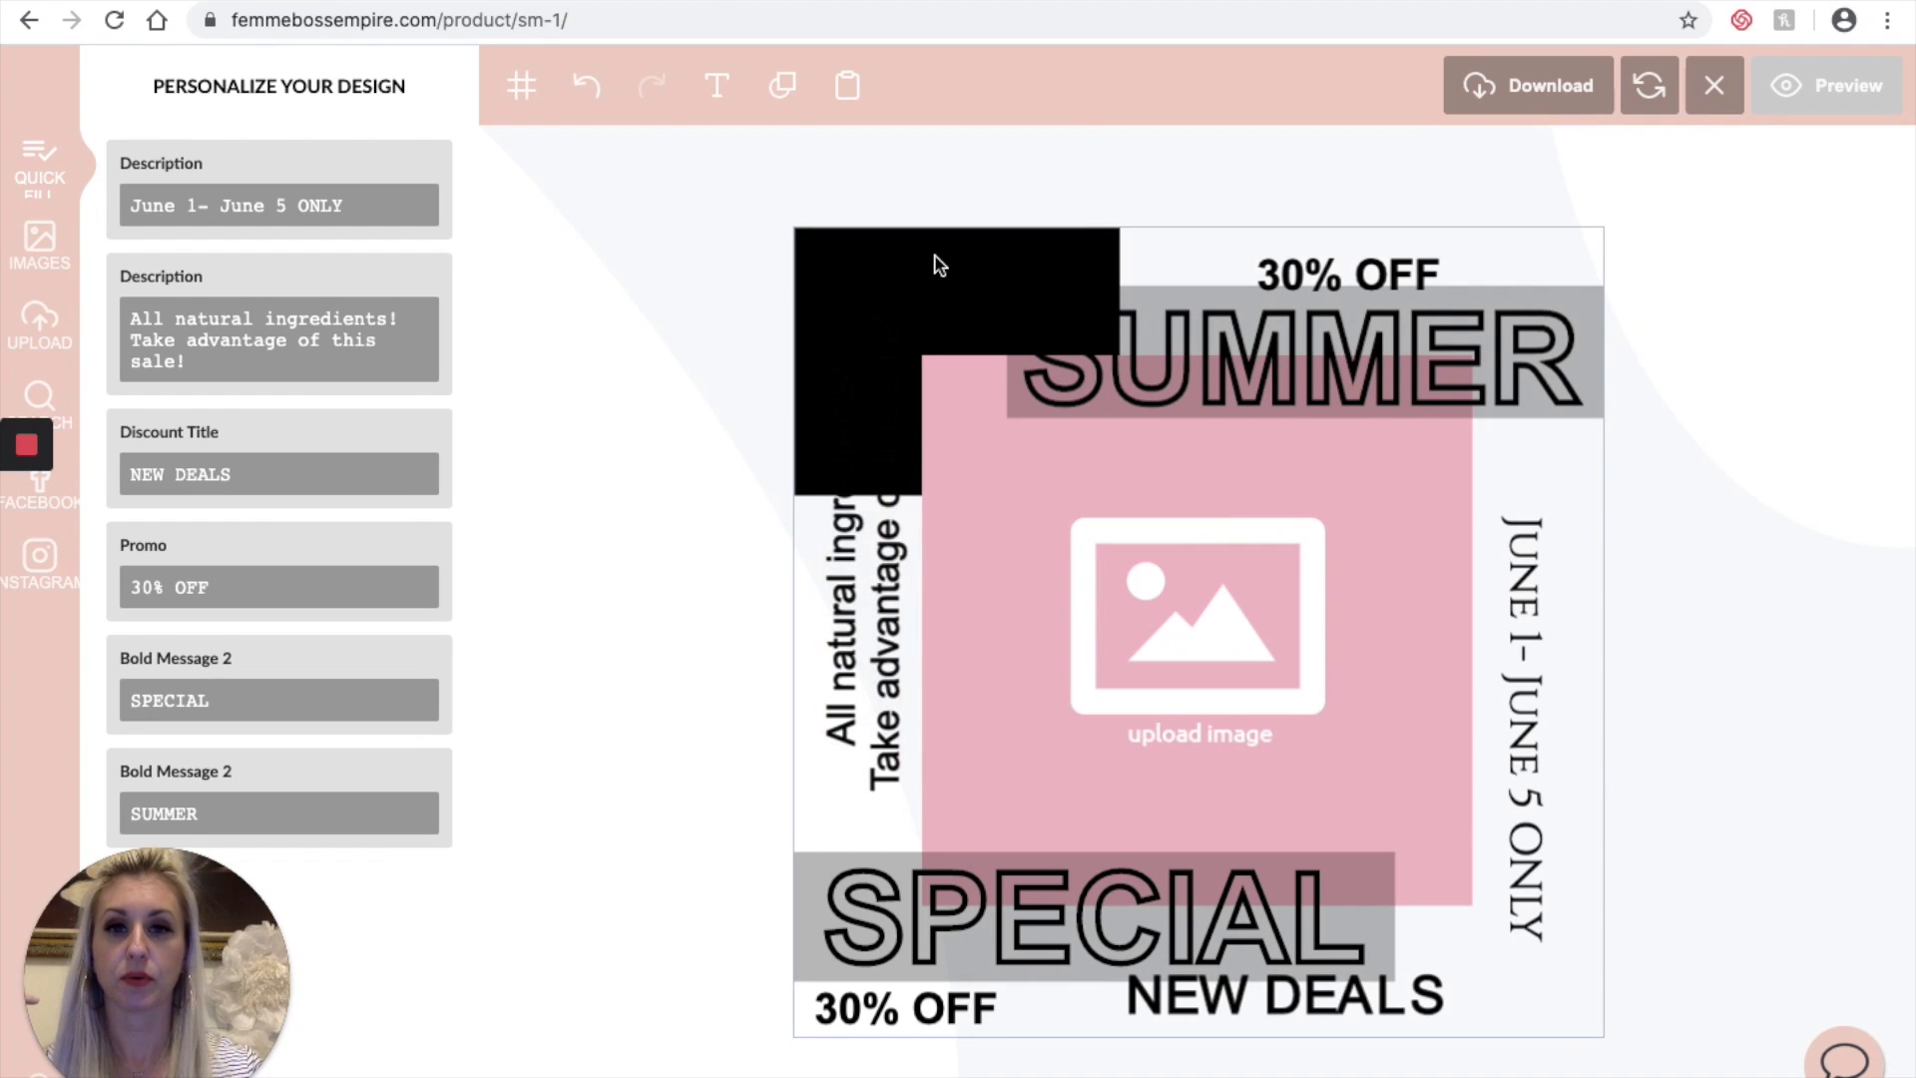
Step: Undo the black rectangle's layer change and delete the rectangle from the design
{"action": "left_click", "coordinate": [586, 83]}
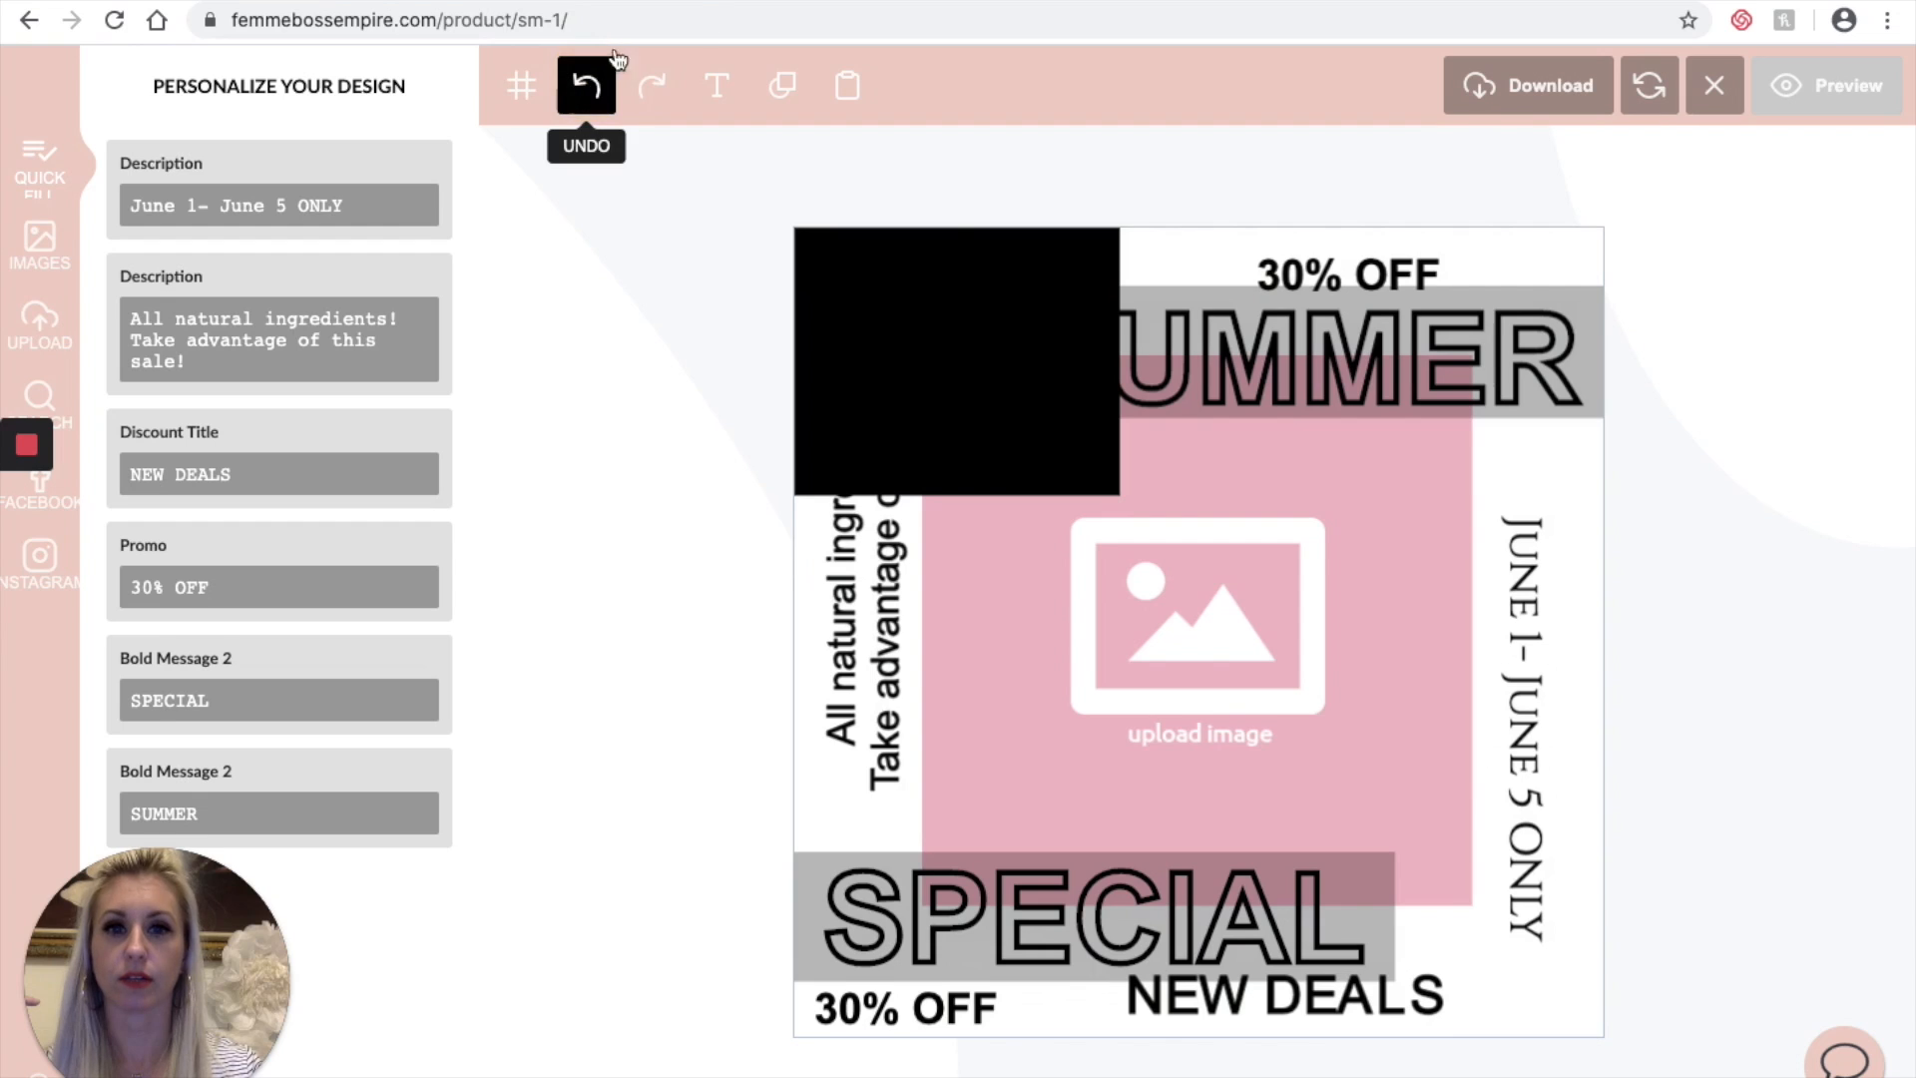
{"action": "left_click", "coordinate": [586, 83]}
{"action": "left_click", "coordinate": [972, 296]}
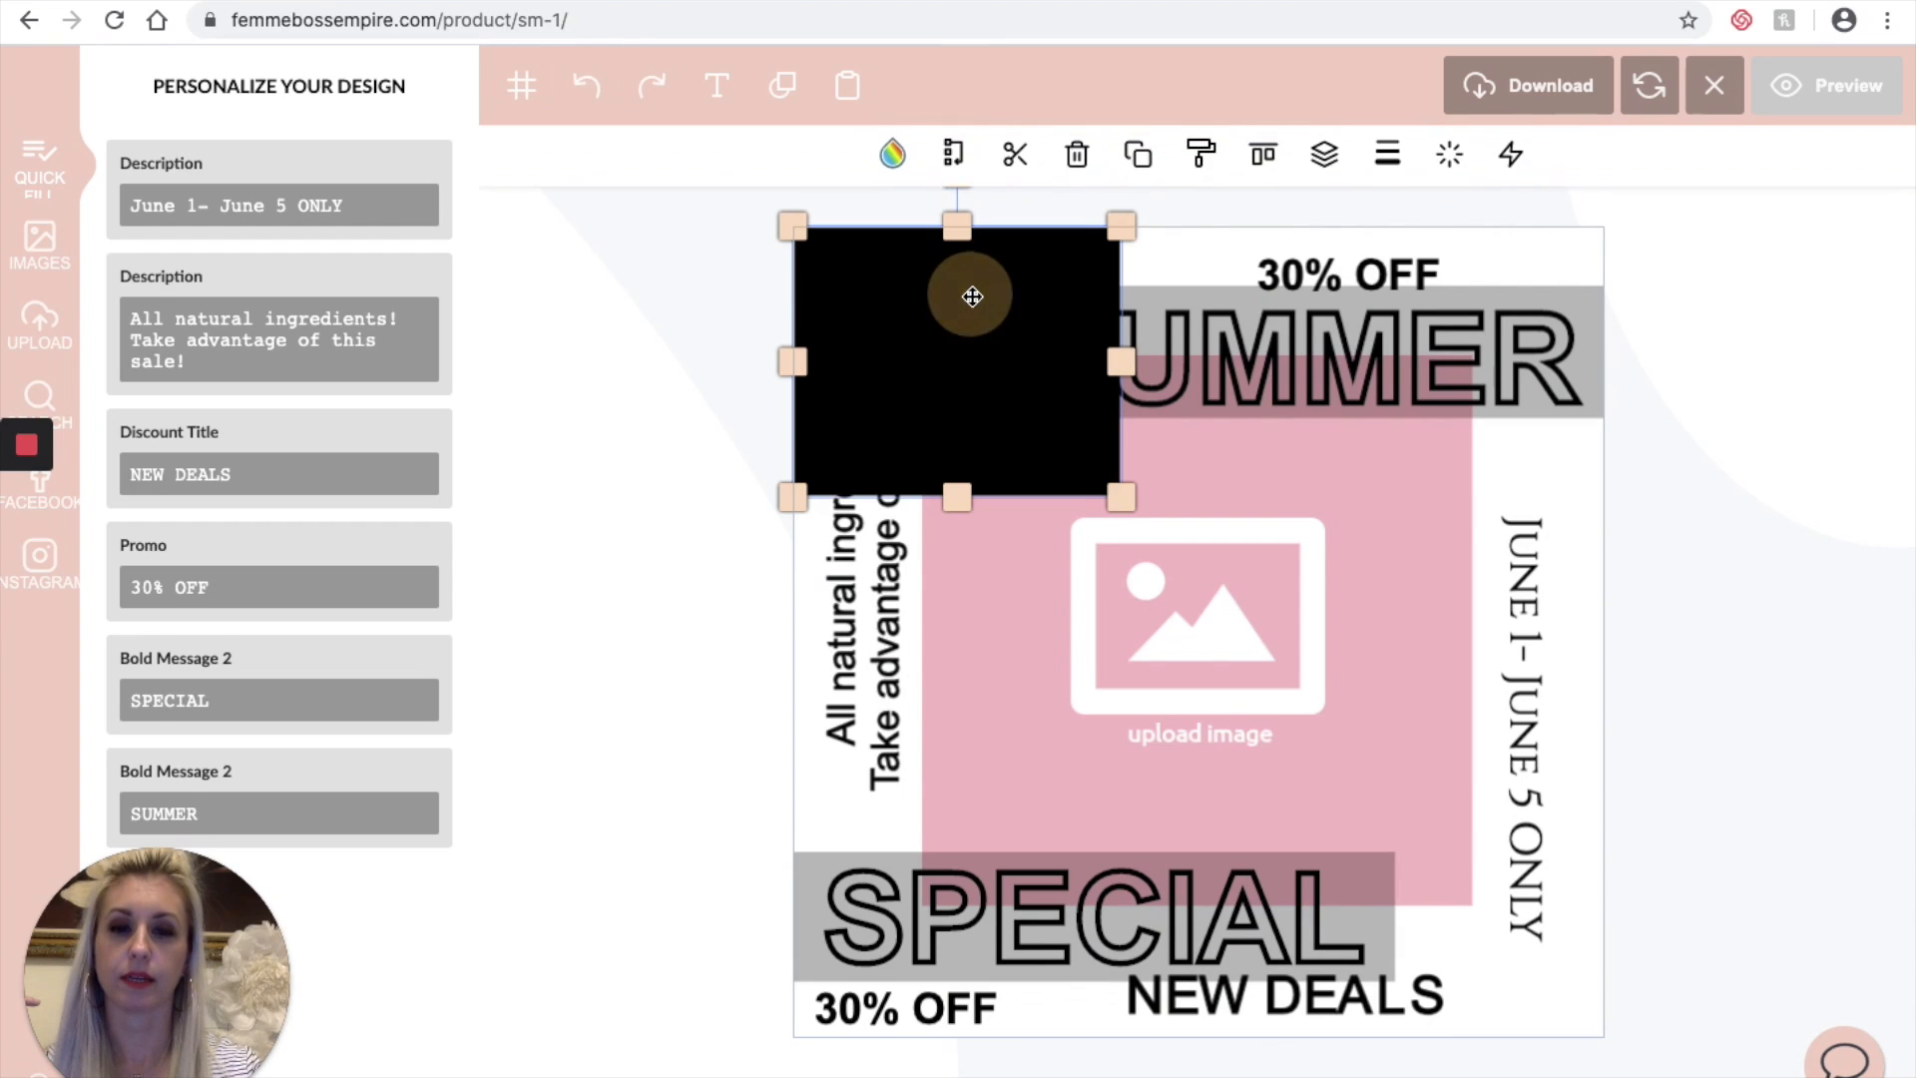
{"action": "left_click", "coordinate": [1077, 164]}
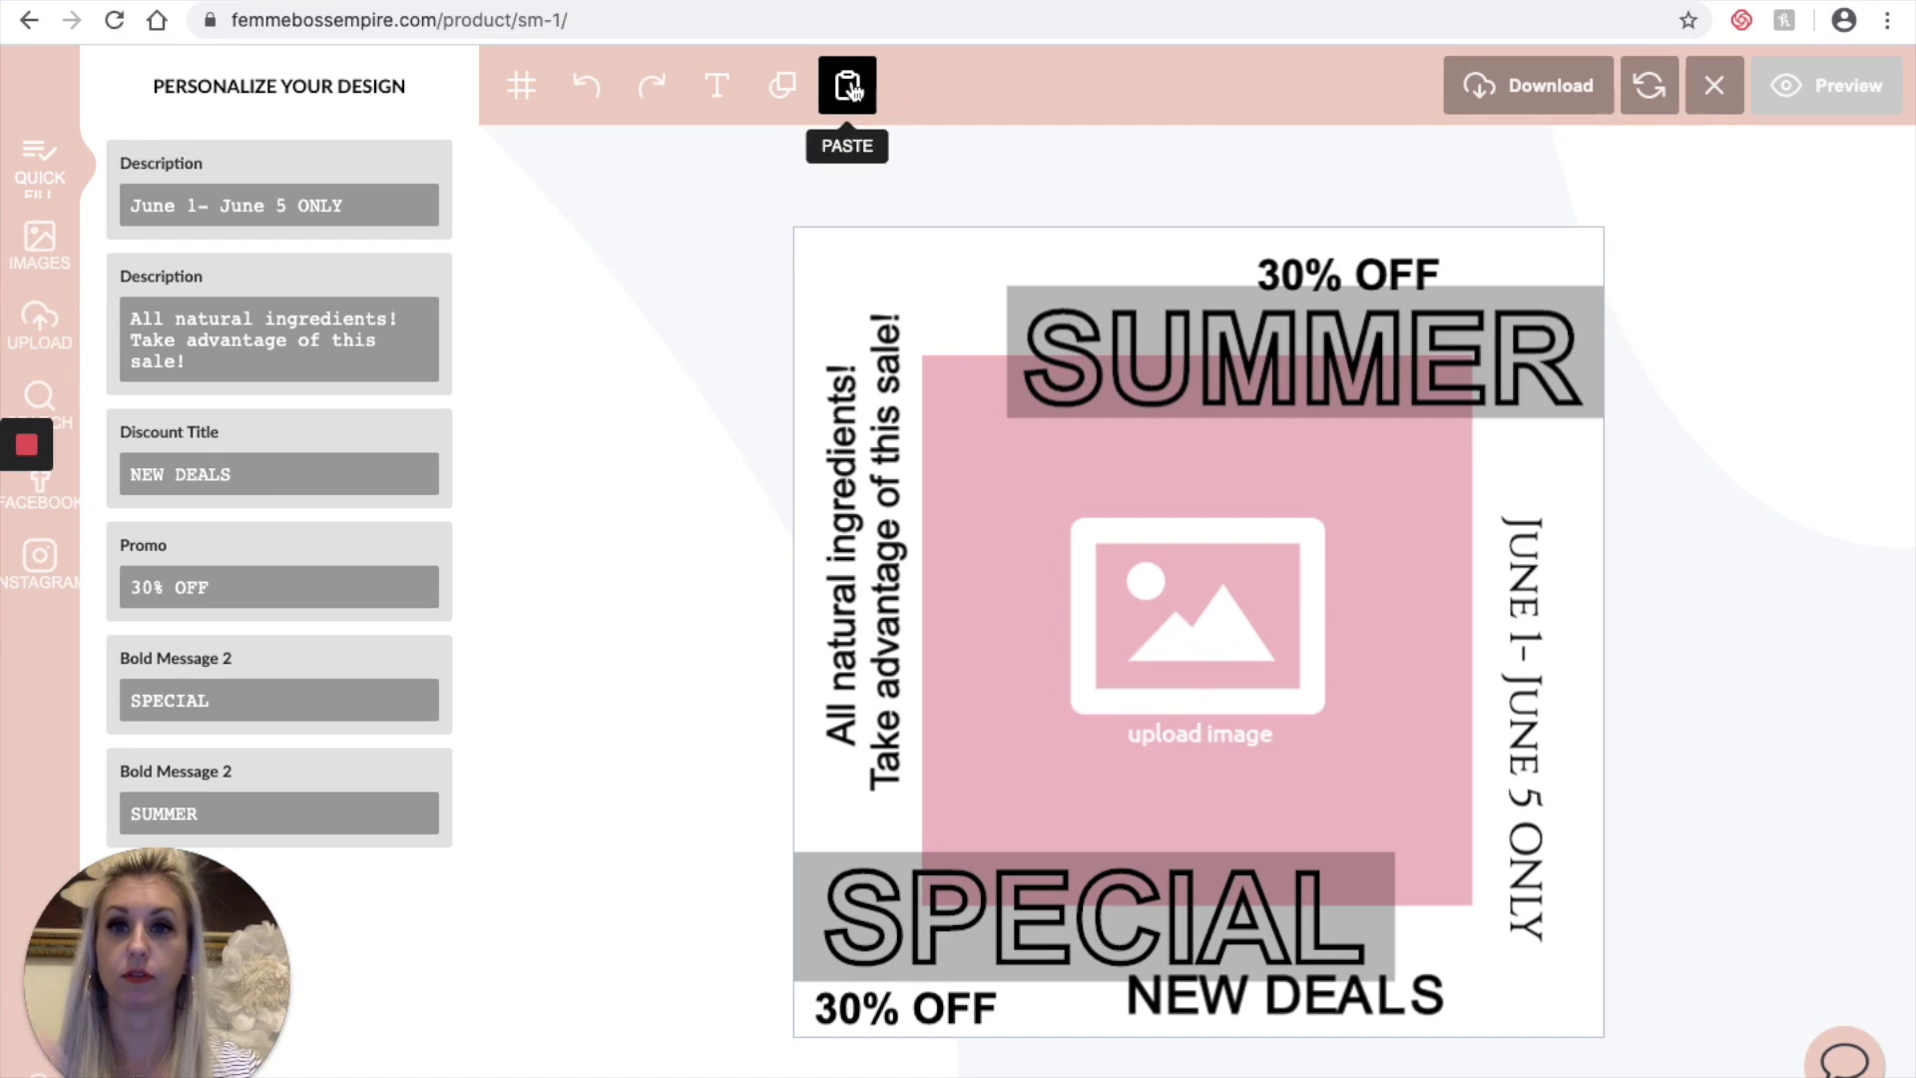
Step: Show grid lines over the design
{"action": "left_click", "coordinate": [526, 98]}
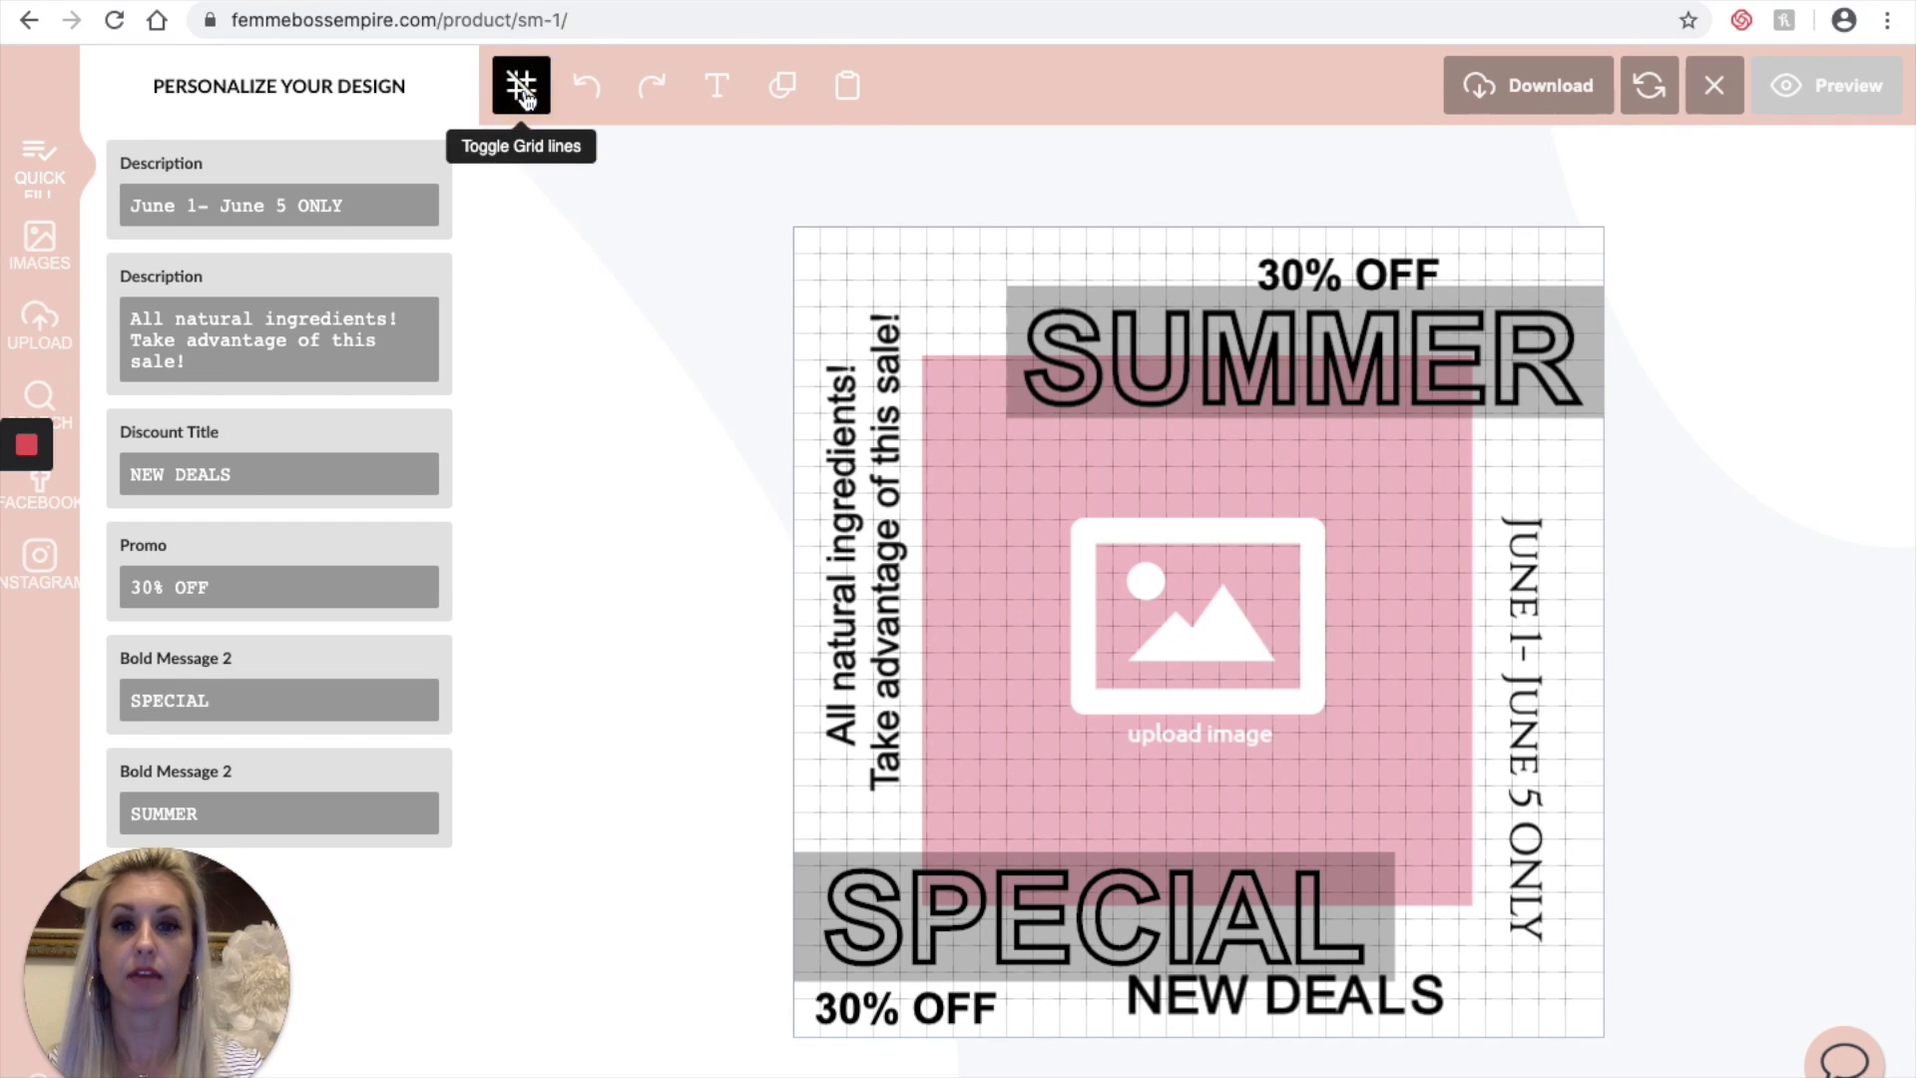
Step: Shift the SUMMER heading slightly to the right to align it, and hide the grid lines
{"action": "left_click", "coordinate": [1441, 354]}
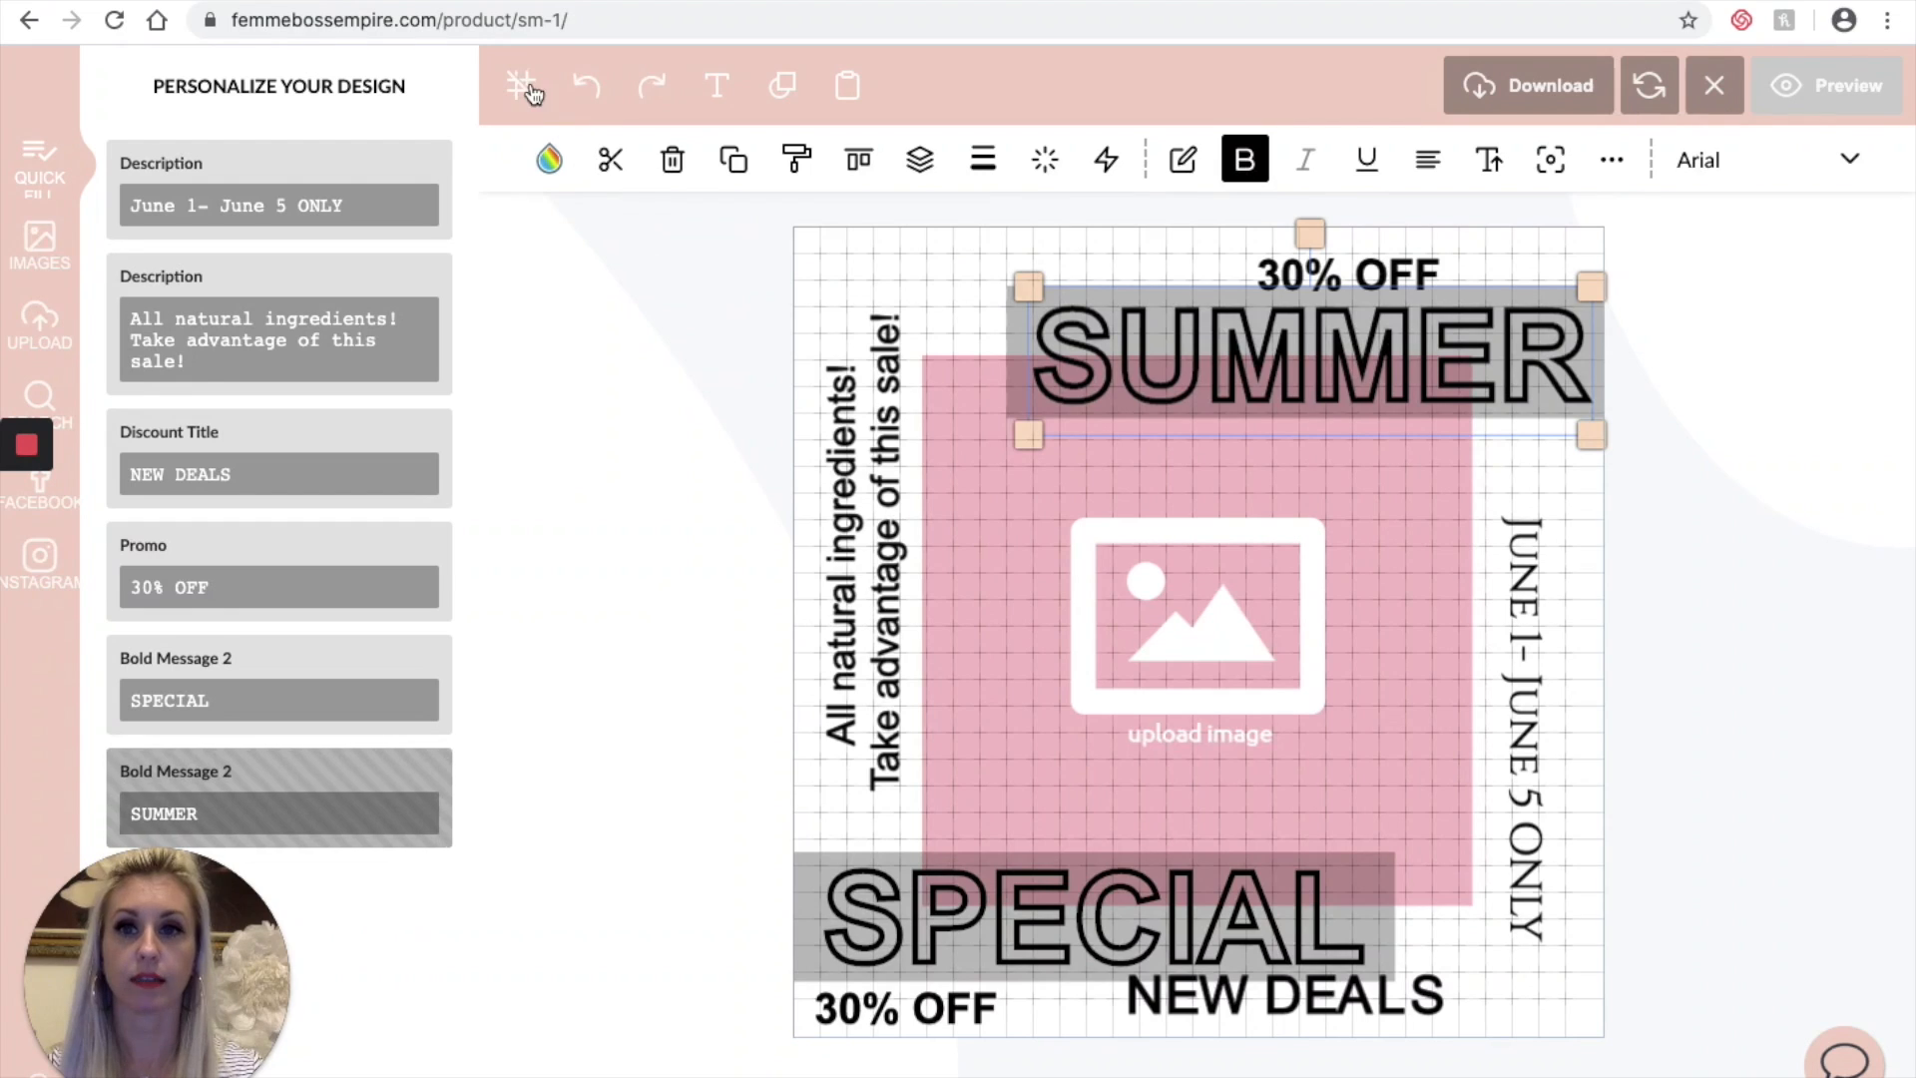
{"action": "left_click", "coordinate": [526, 88]}
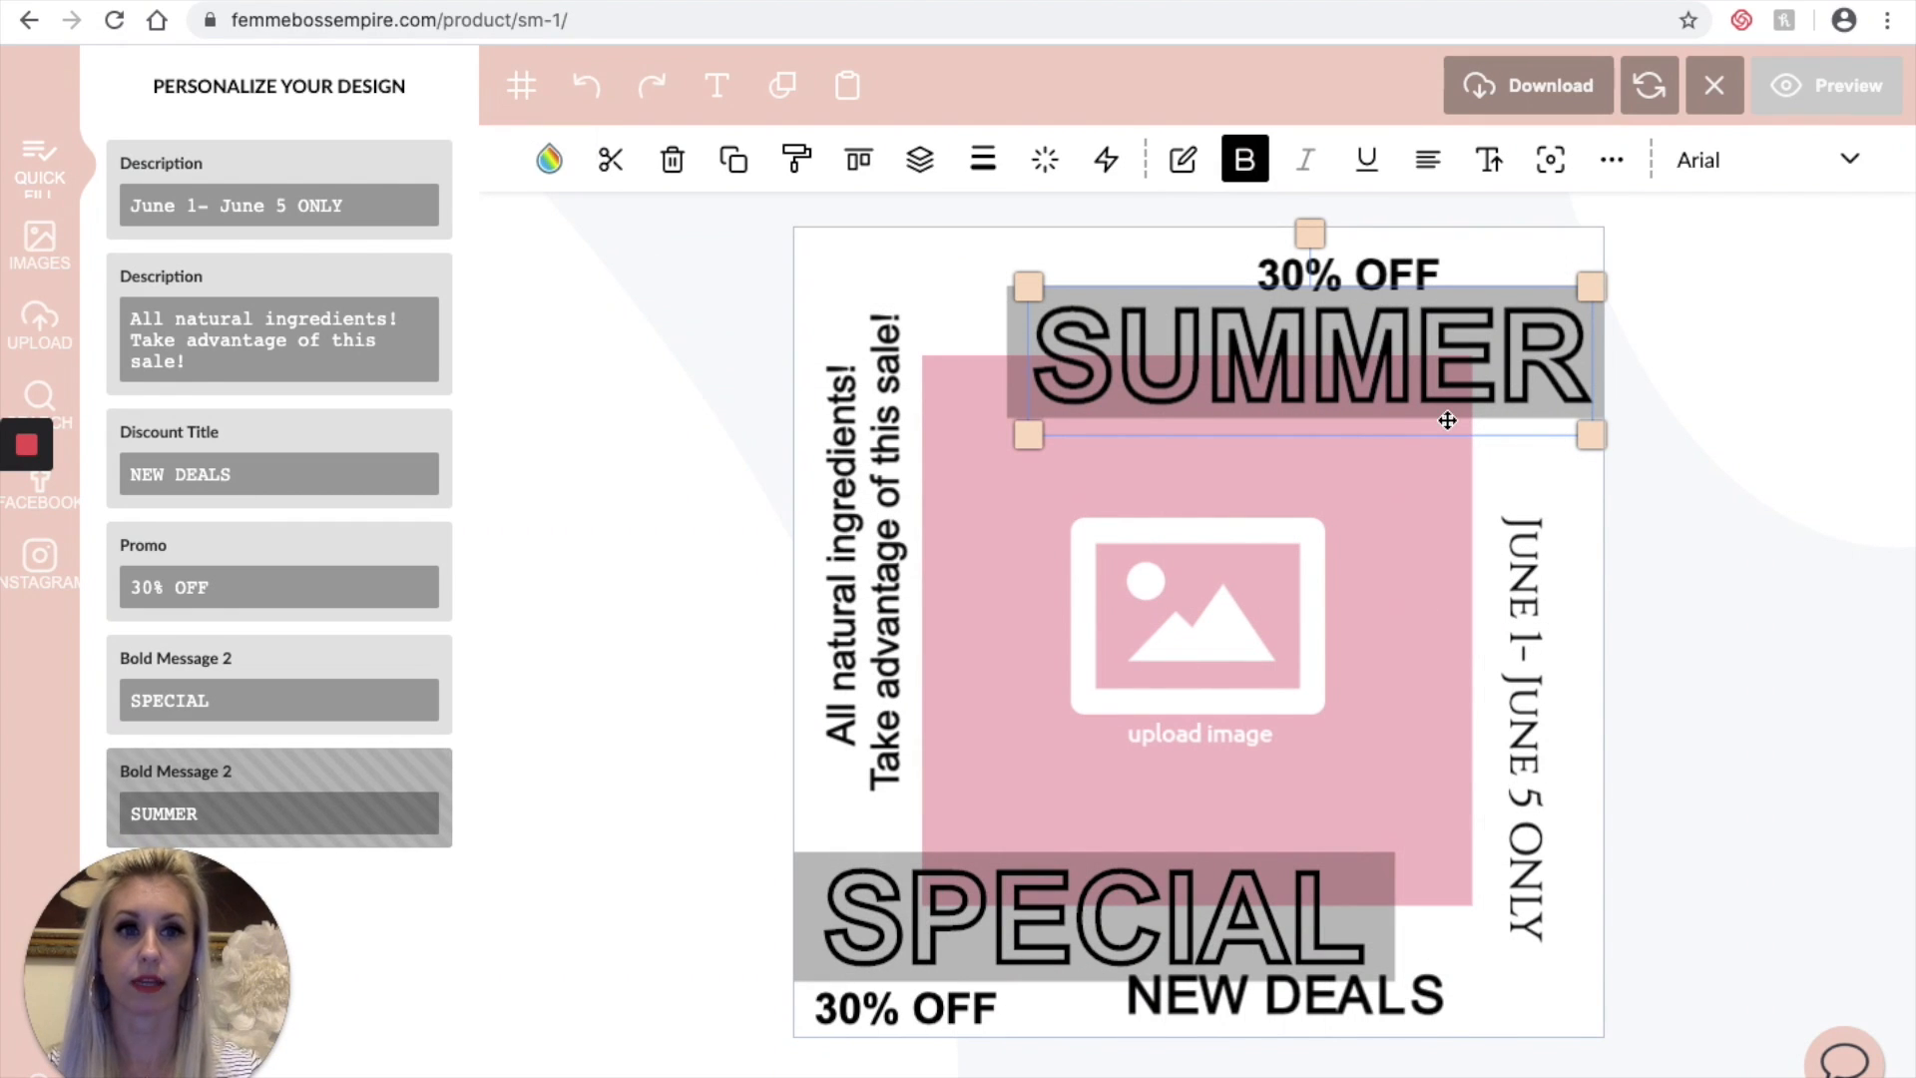
Step: Browse the stock picture library through the Gold, Lifestyle and Luxe categories
{"action": "left_click", "coordinate": [53, 258]}
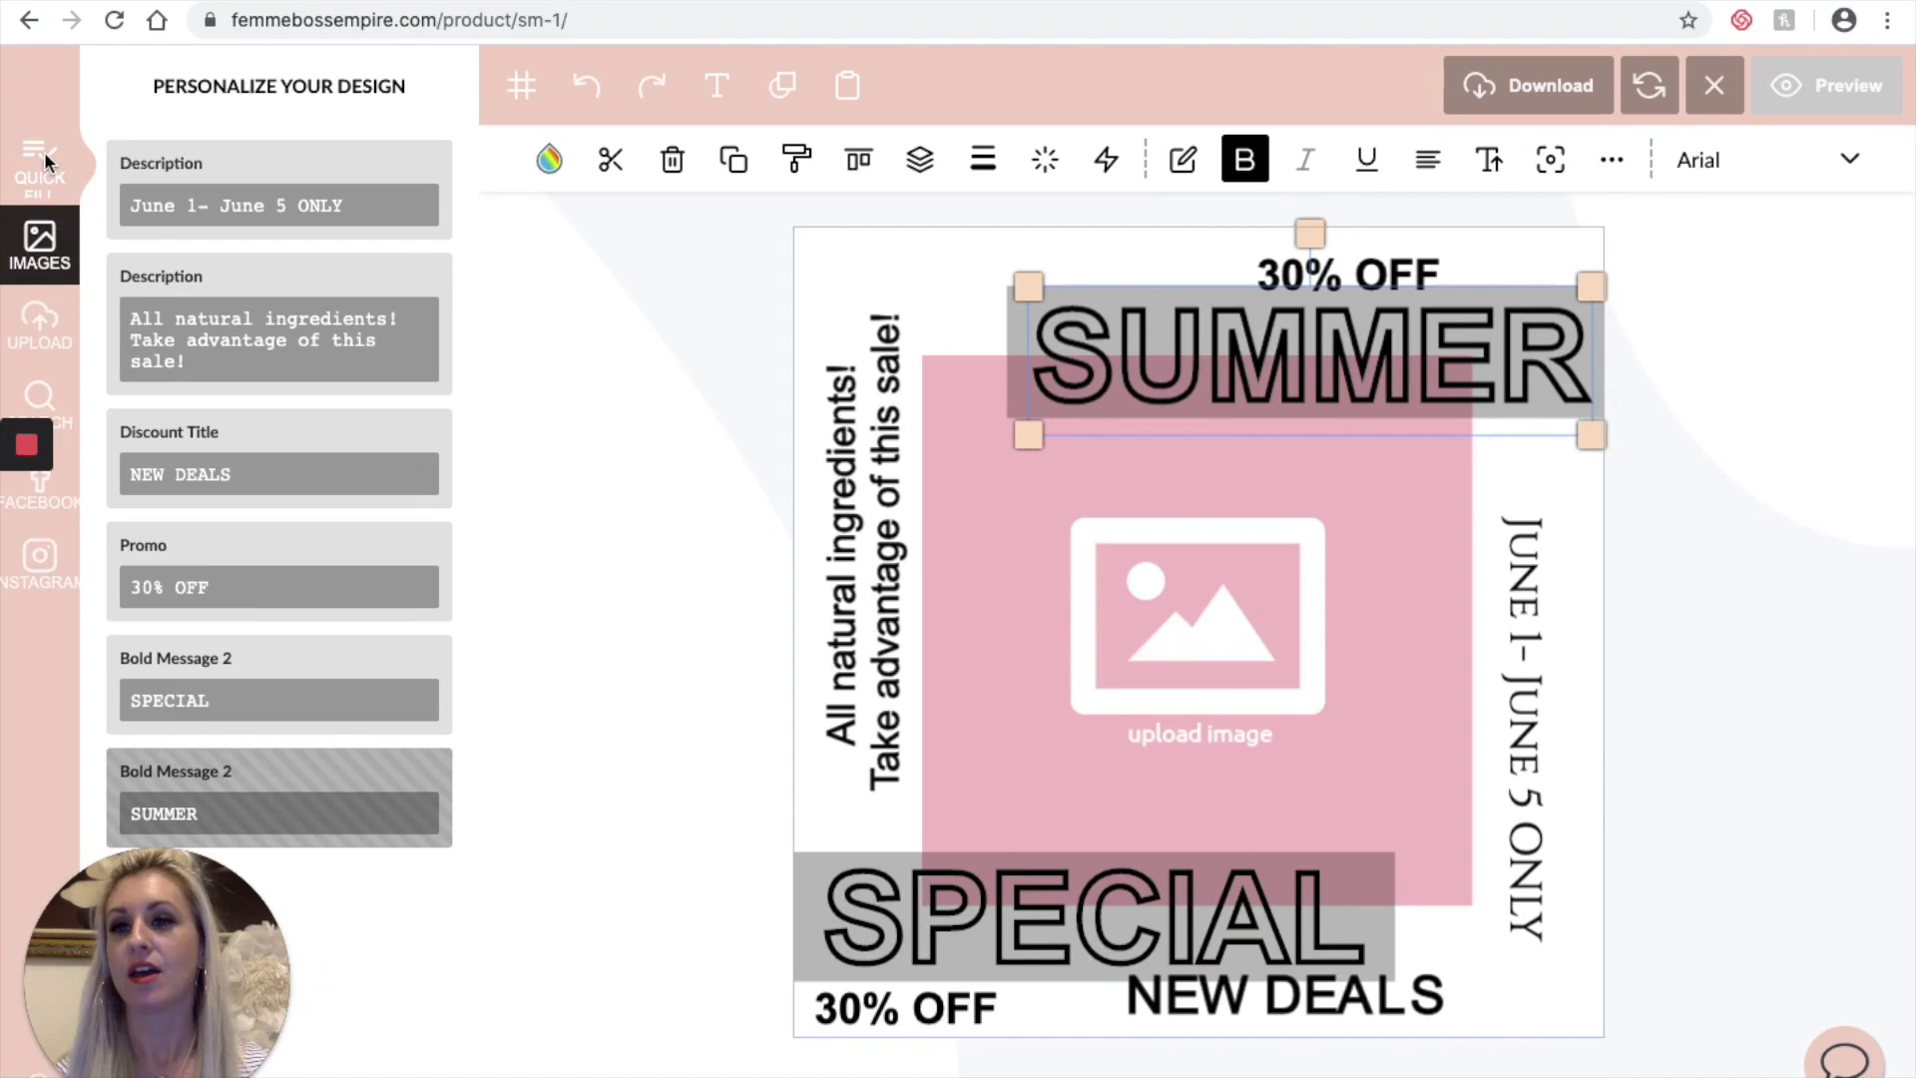
{"action": "mouse_move", "coordinate": [38, 596]}
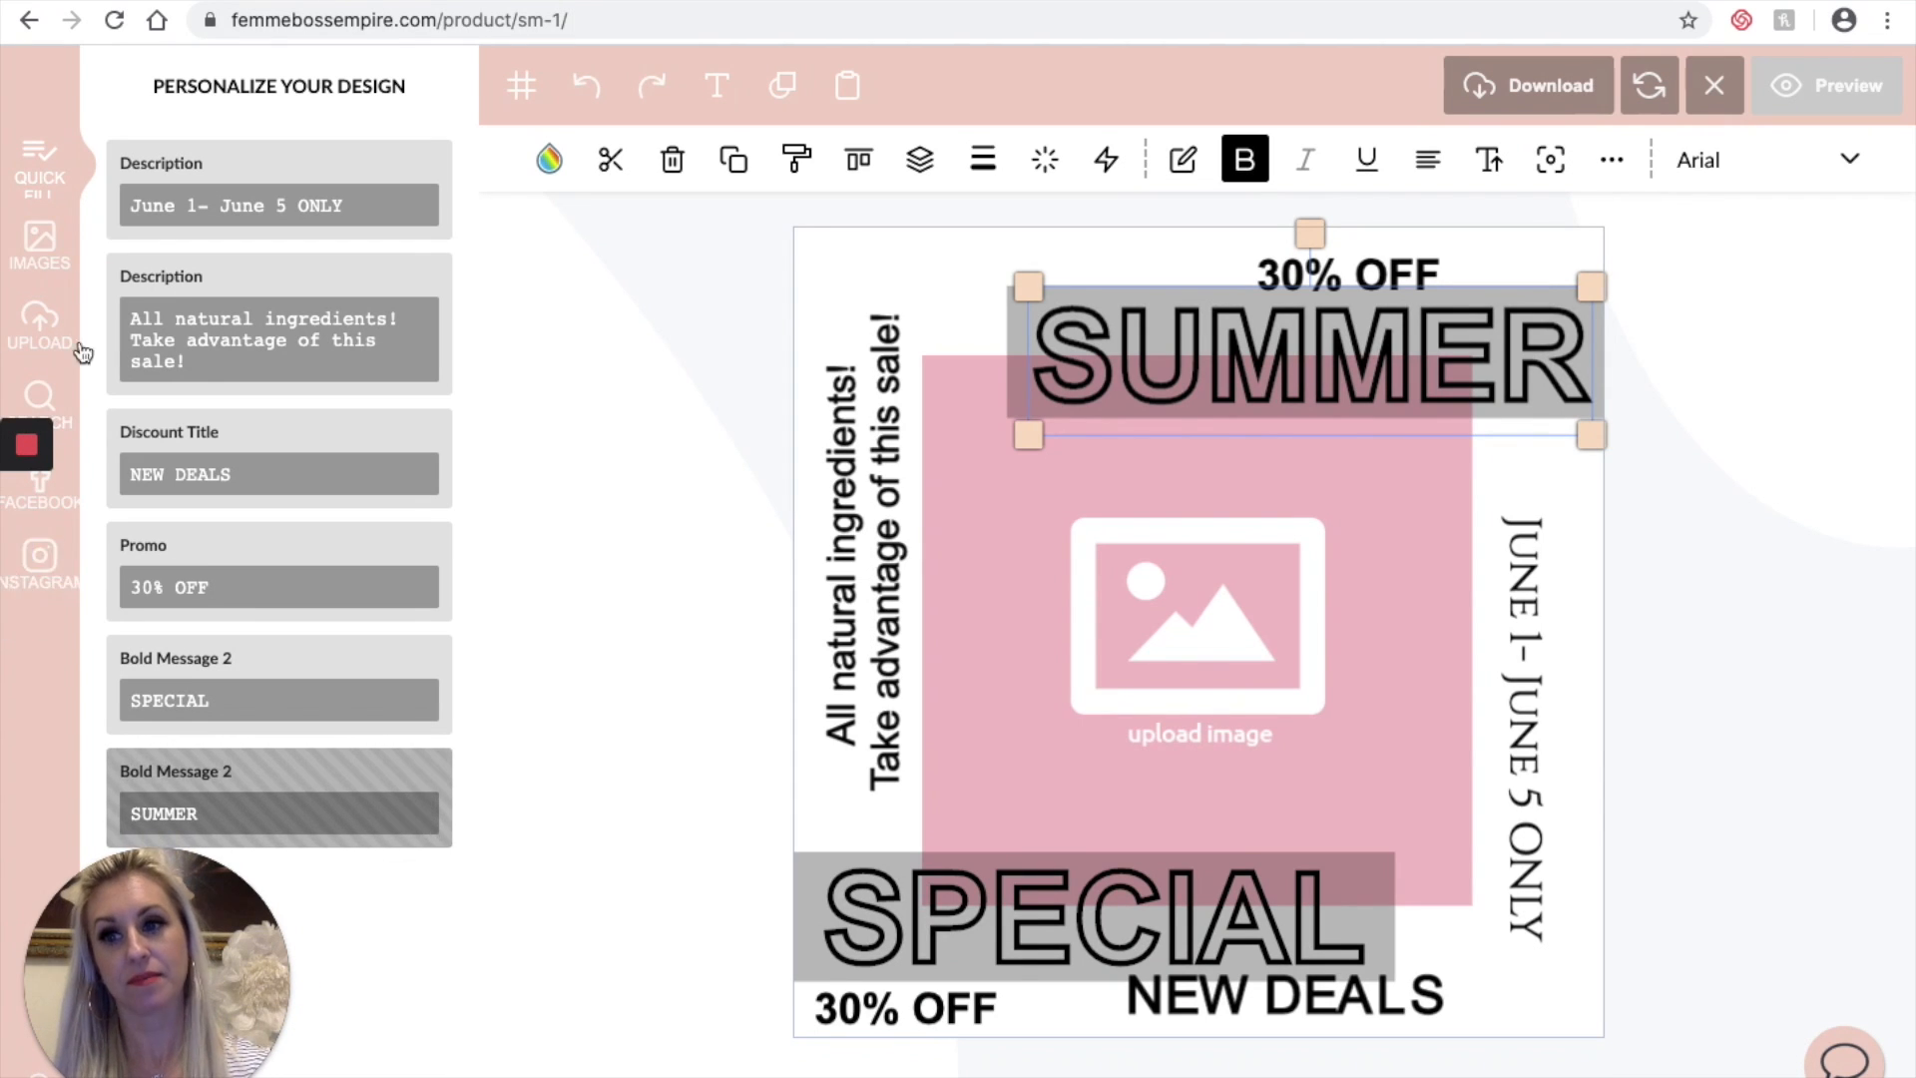
{"action": "mouse_move", "coordinate": [30, 459]}
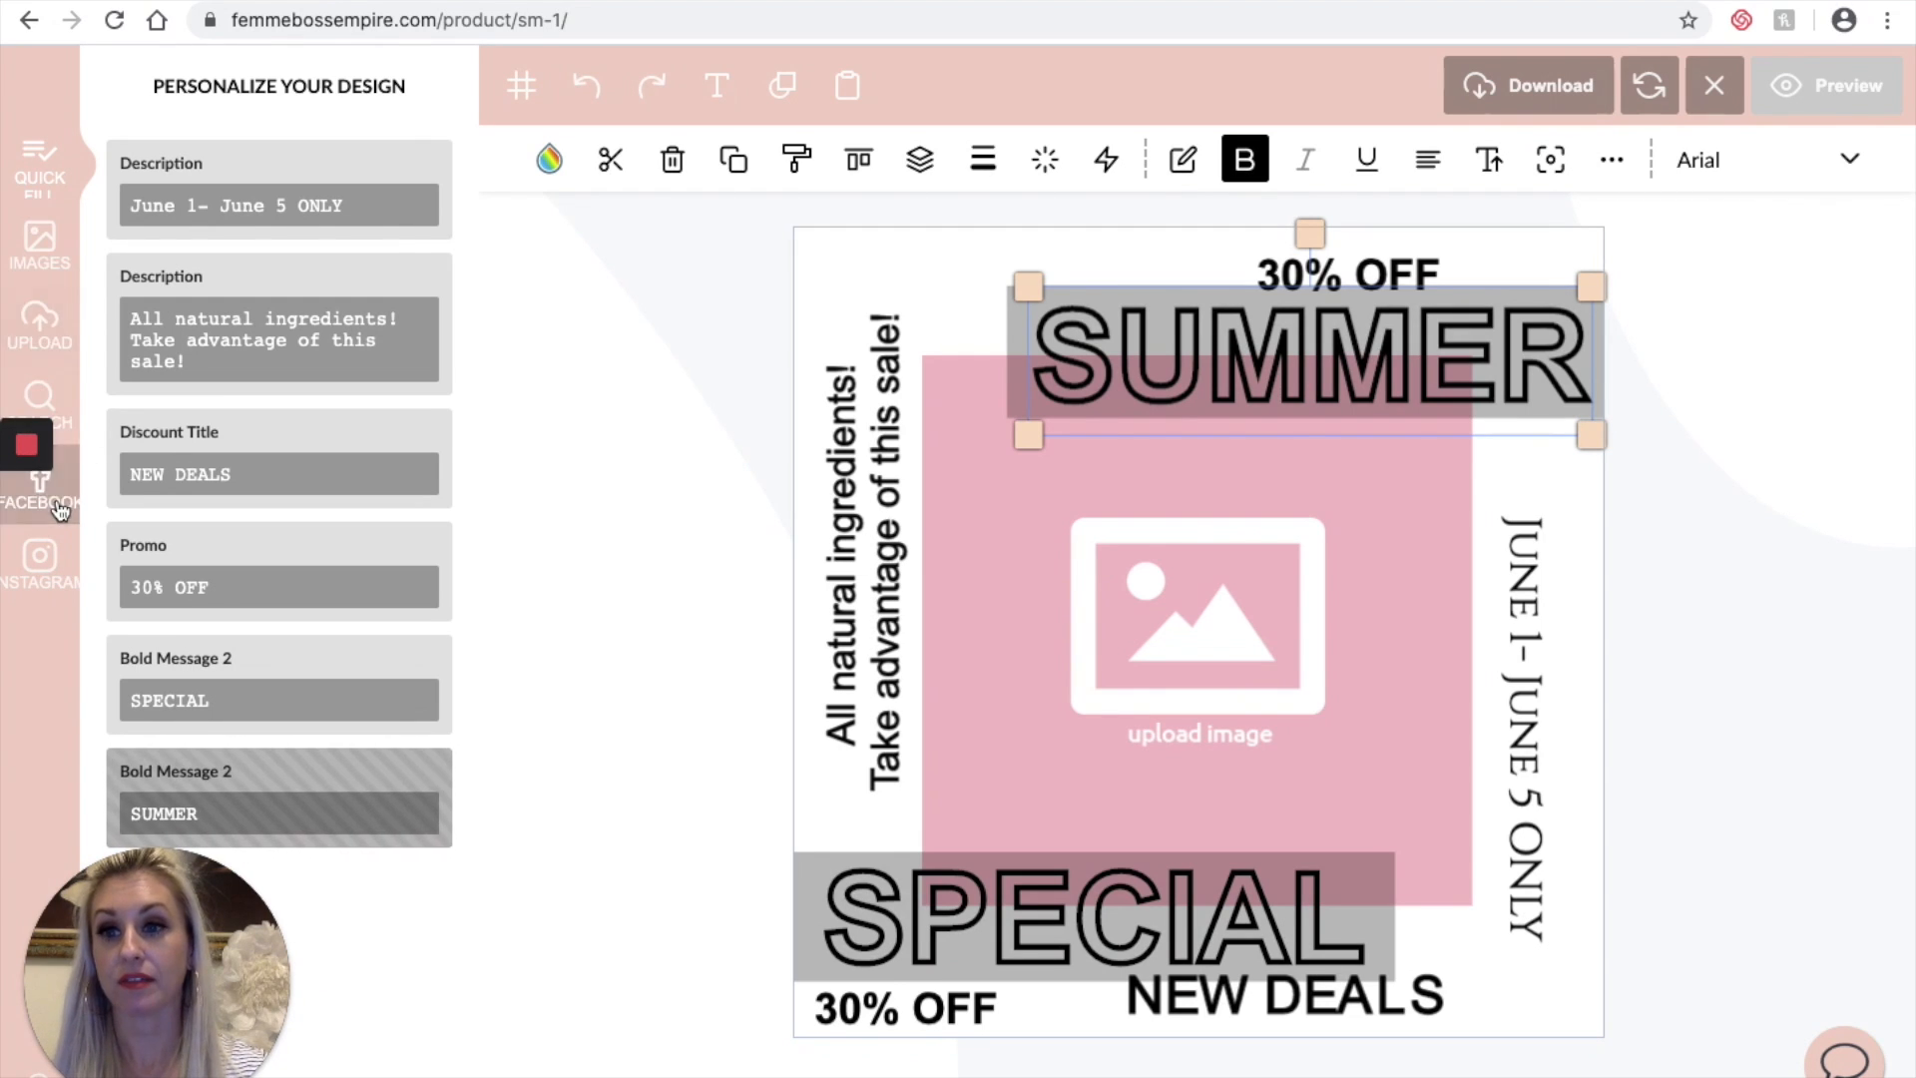
{"action": "left_click", "coordinate": [40, 247]}
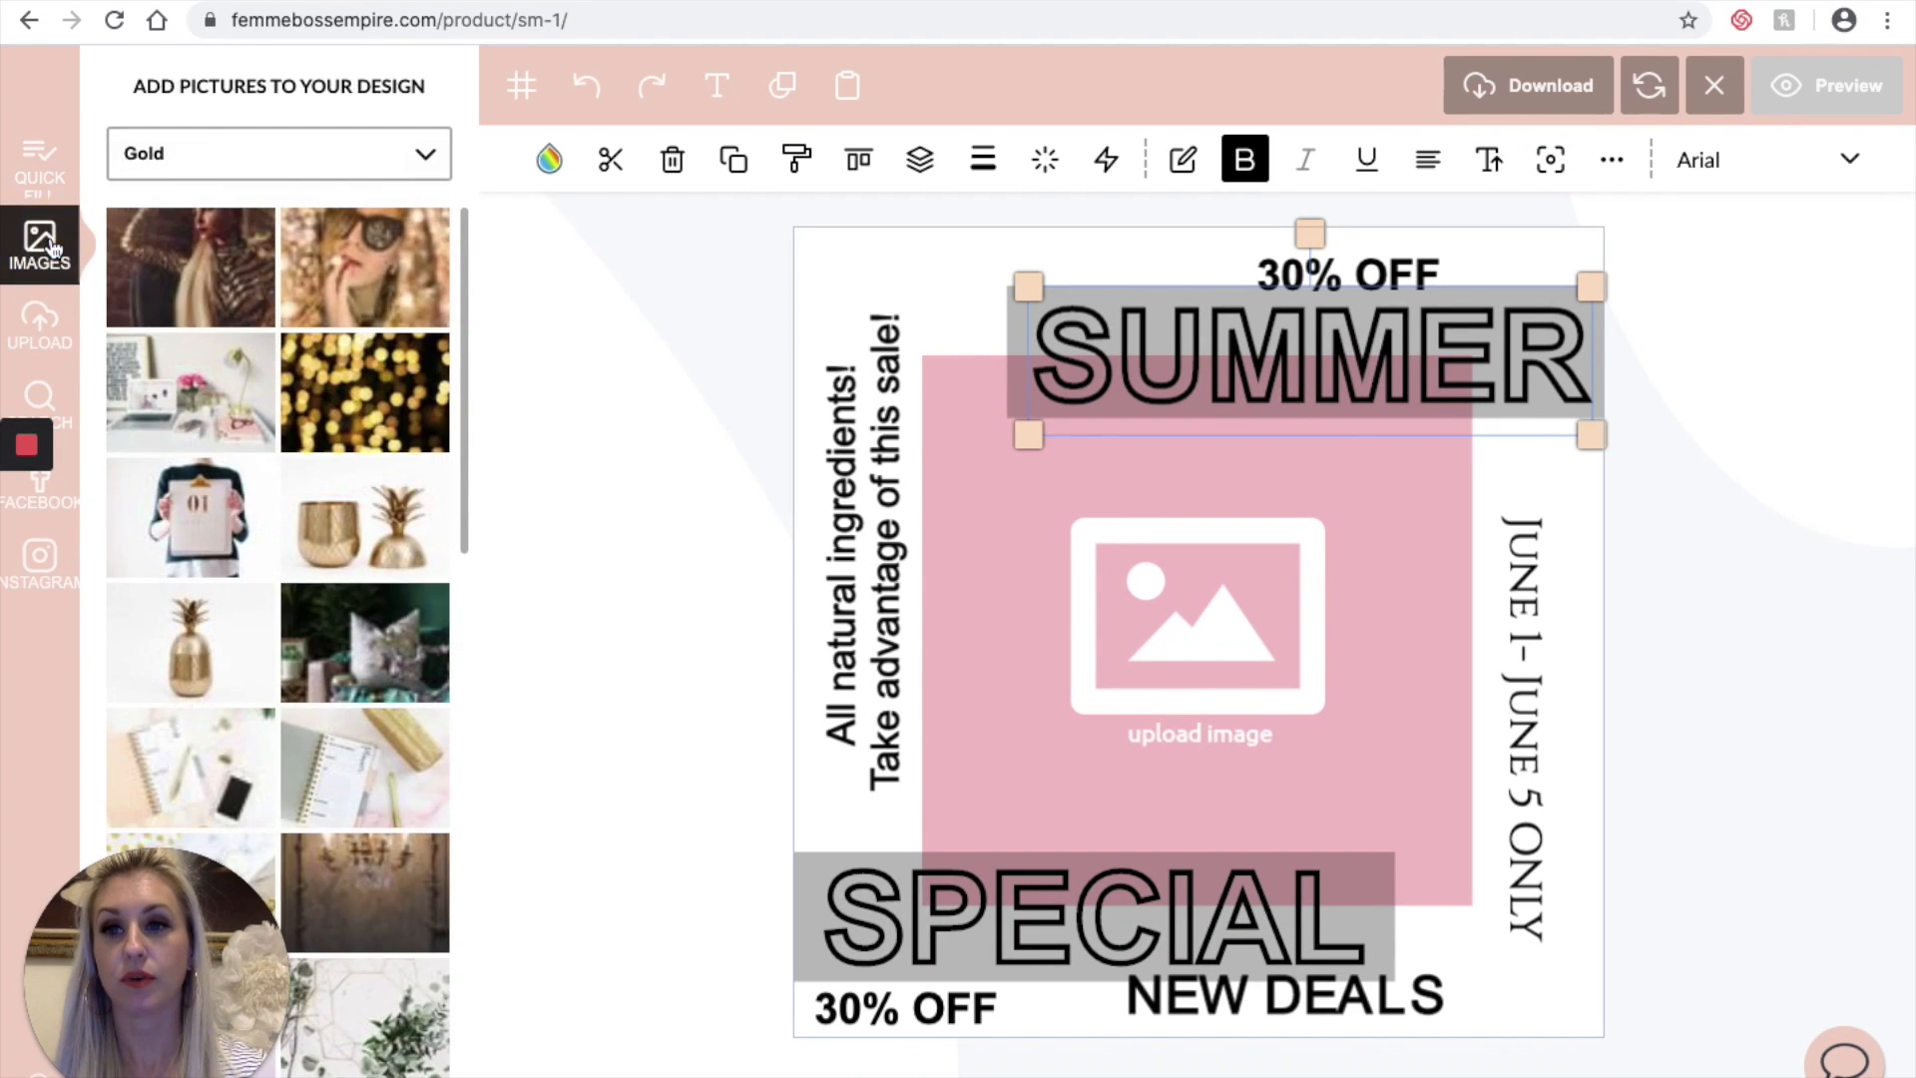
{"action": "left_click", "coordinate": [283, 152]}
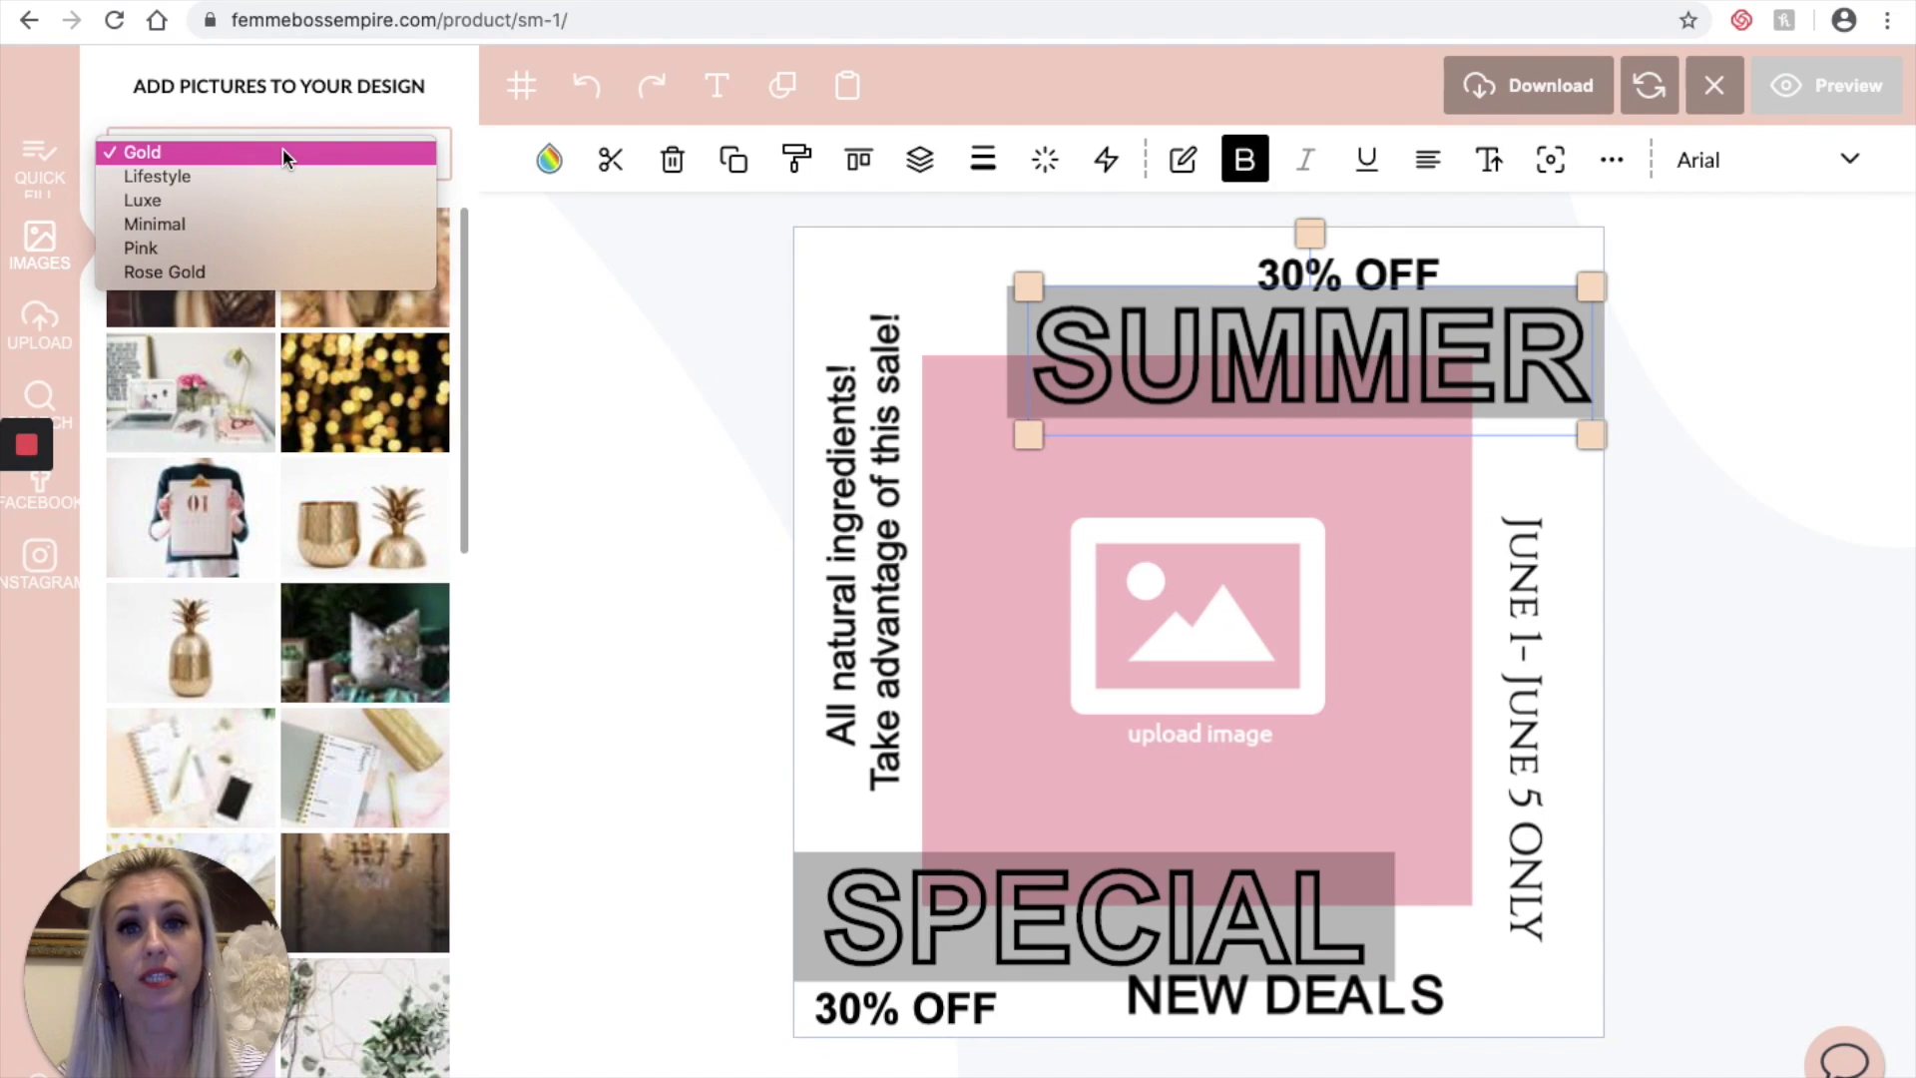
{"action": "left_click", "coordinate": [281, 170]}
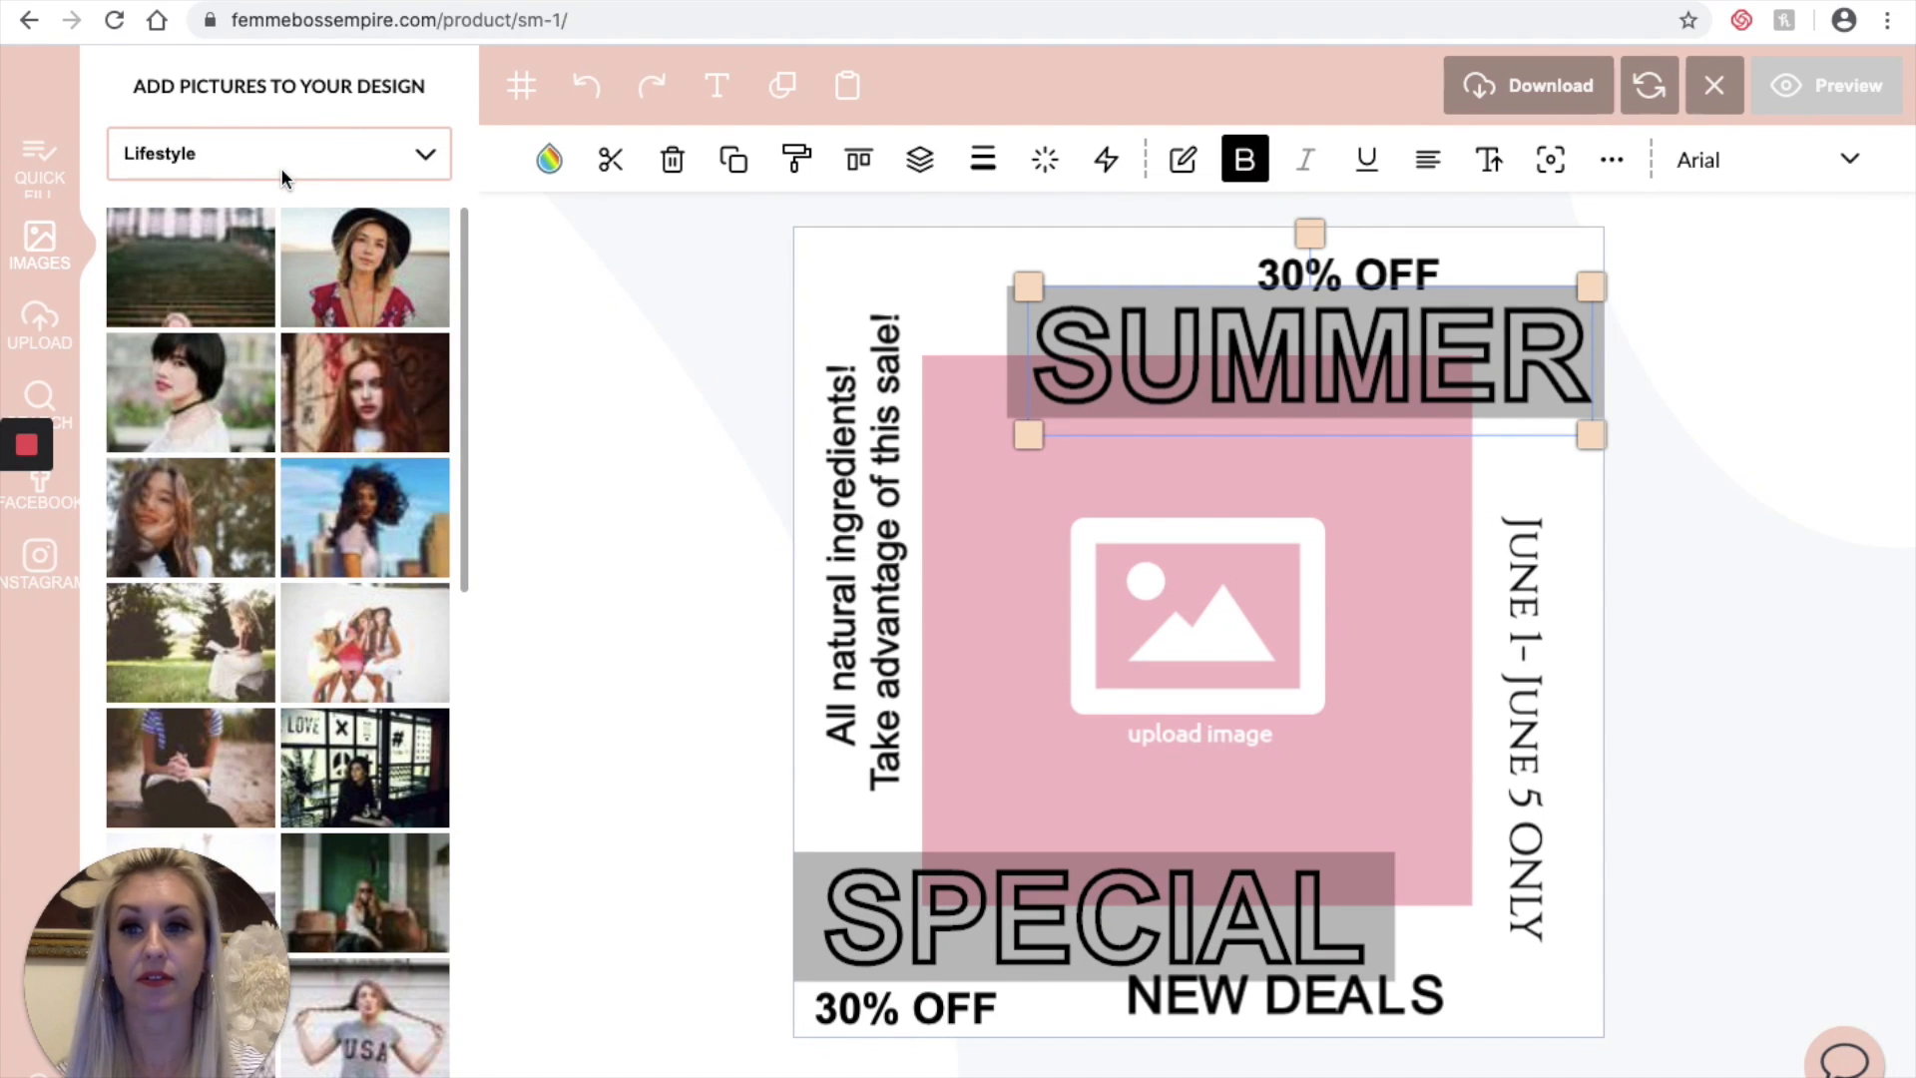
{"action": "scroll", "coordinate": [375, 255], "scroll_direction": "down", "scroll_amount": 10}
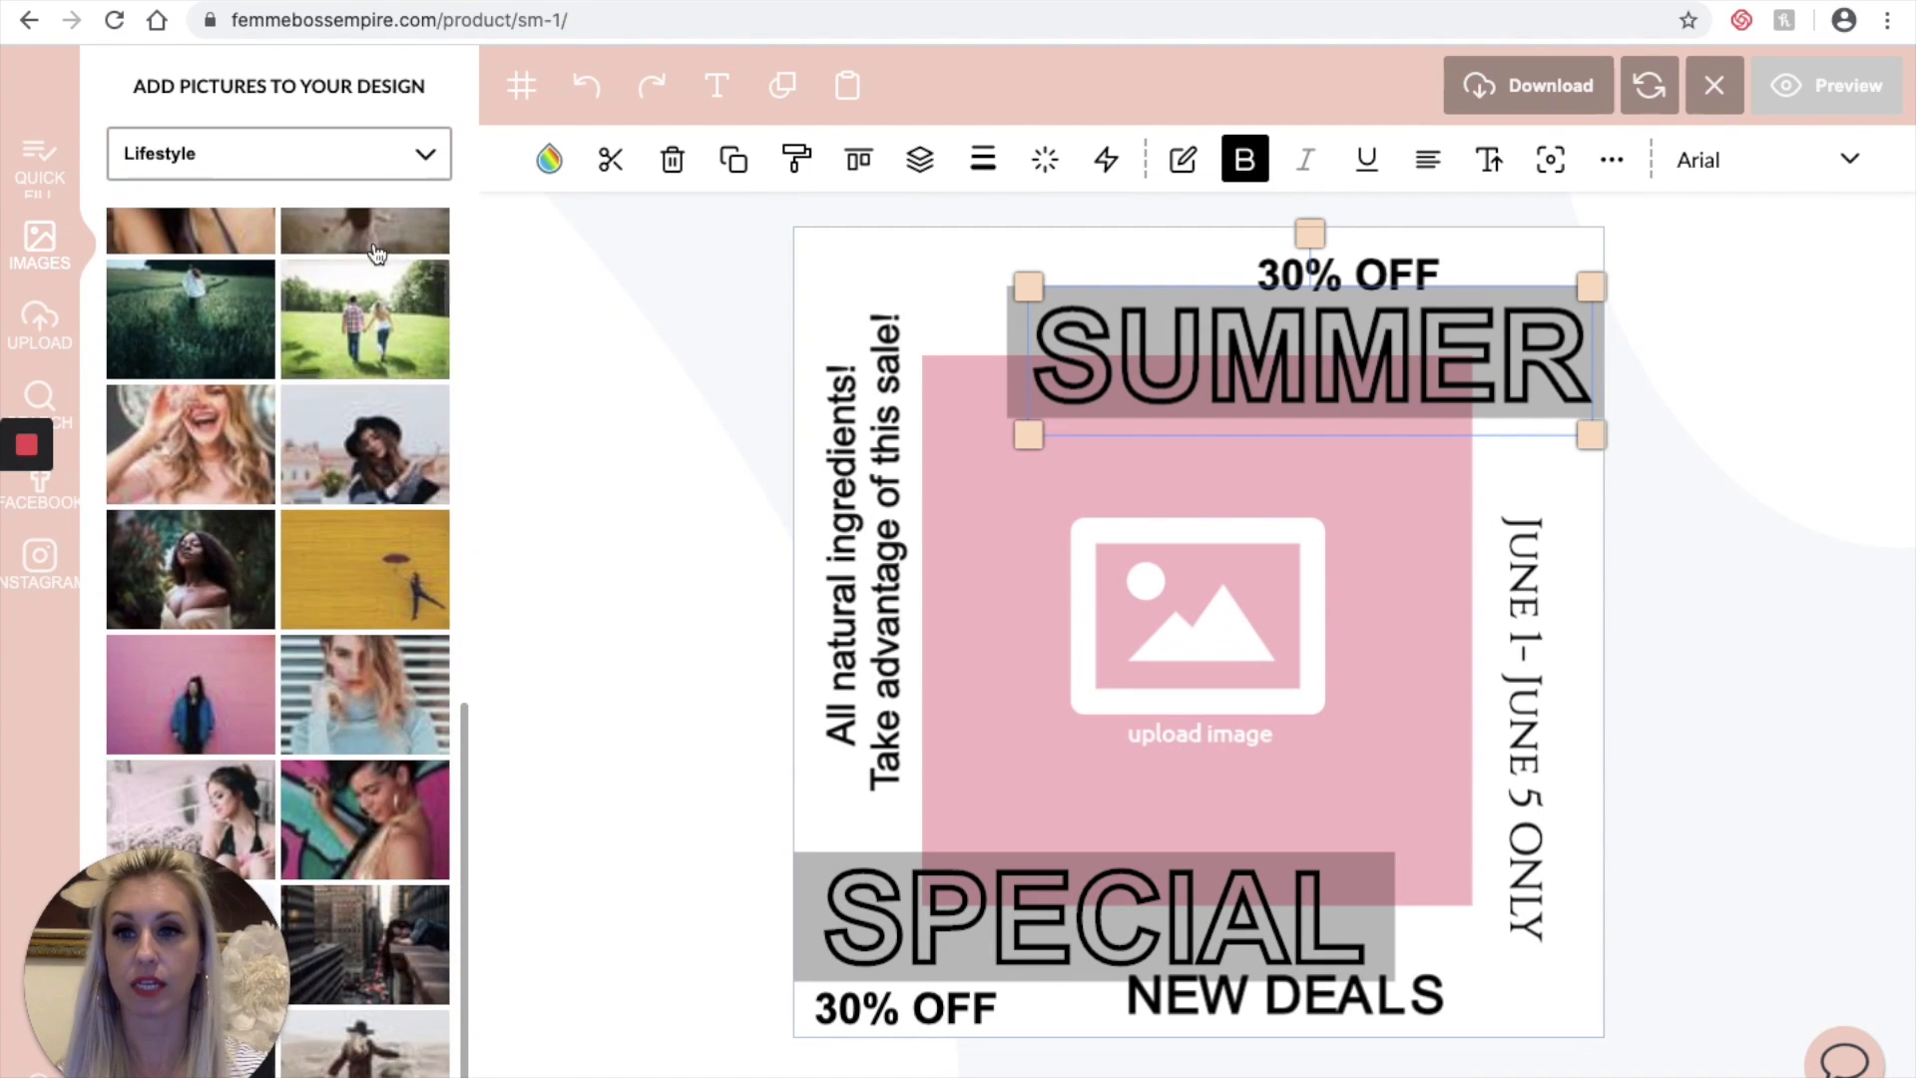
{"action": "left_click", "coordinate": [395, 164]}
{"action": "key", "text": "Escape"}
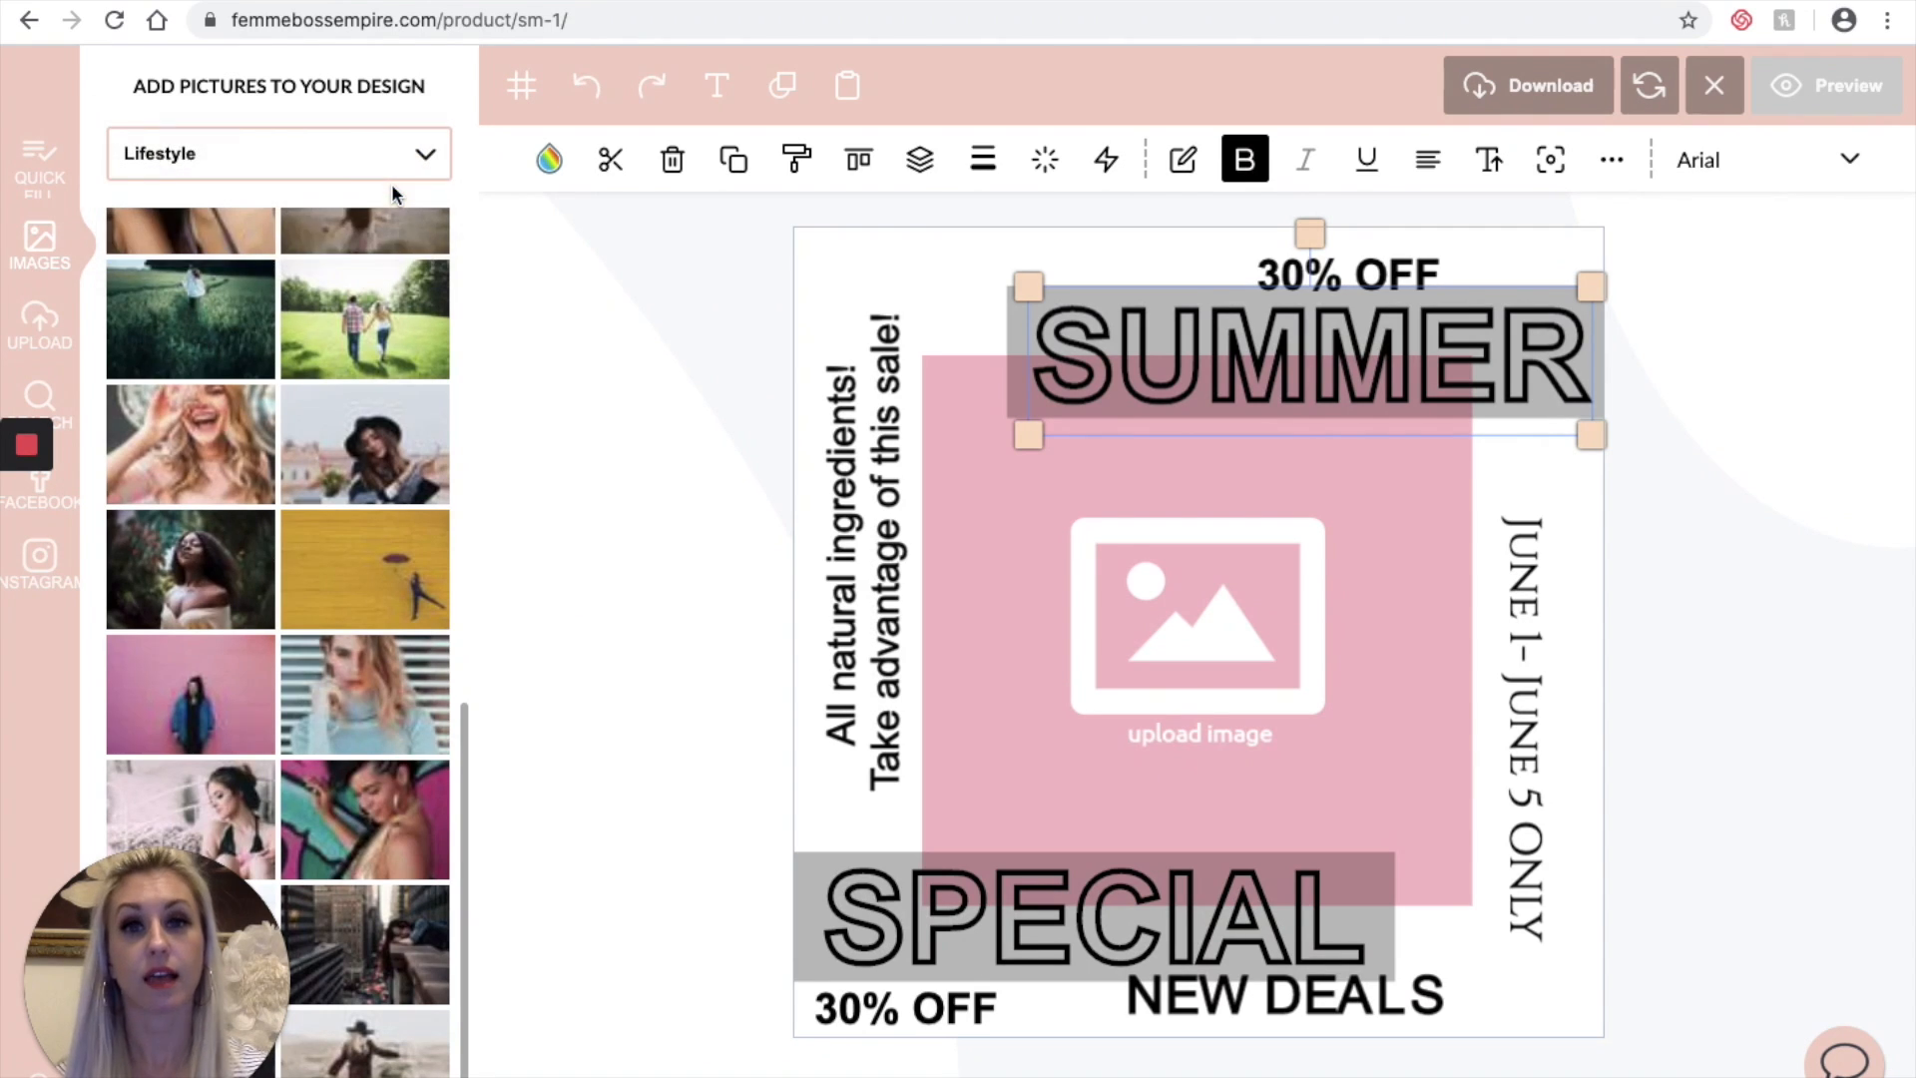
{"action": "key", "text": "Down"}
{"action": "left_click", "coordinate": [330, 161]}
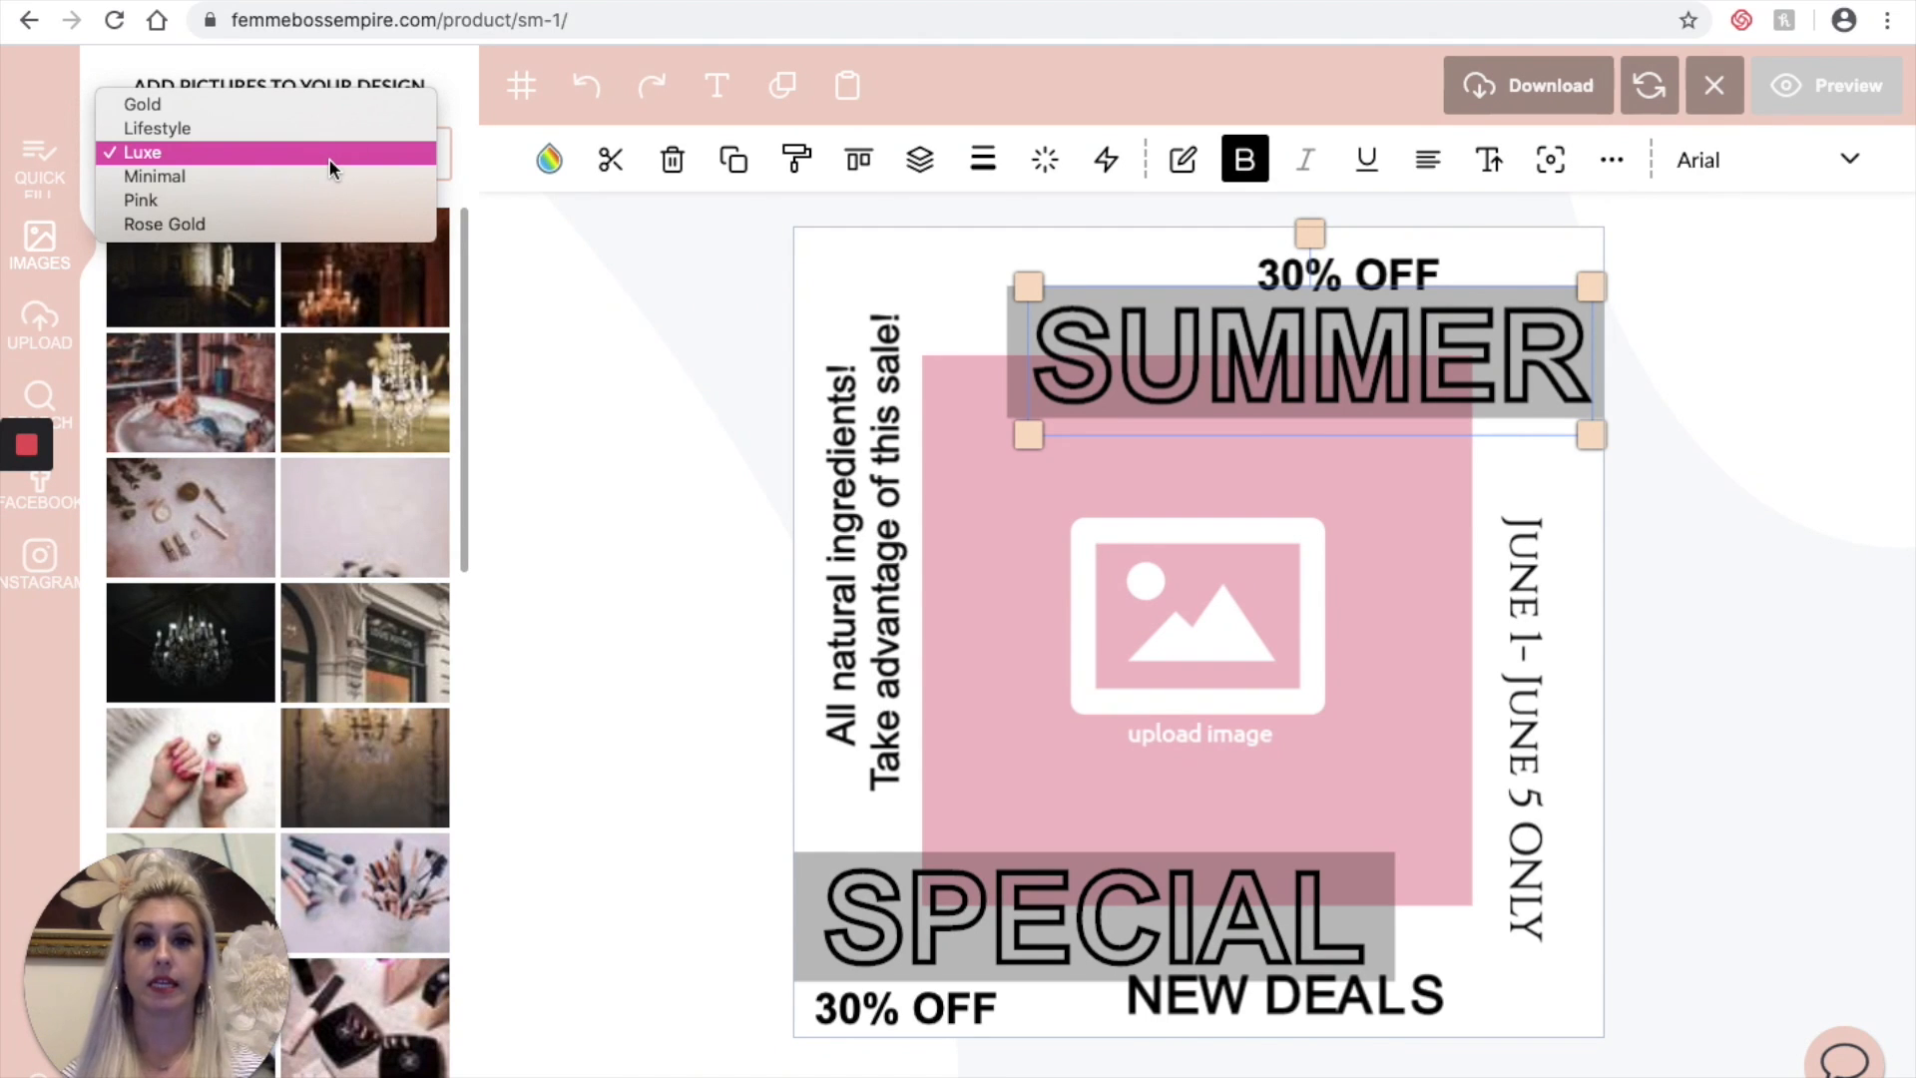
{"action": "left_click", "coordinate": [329, 160]}
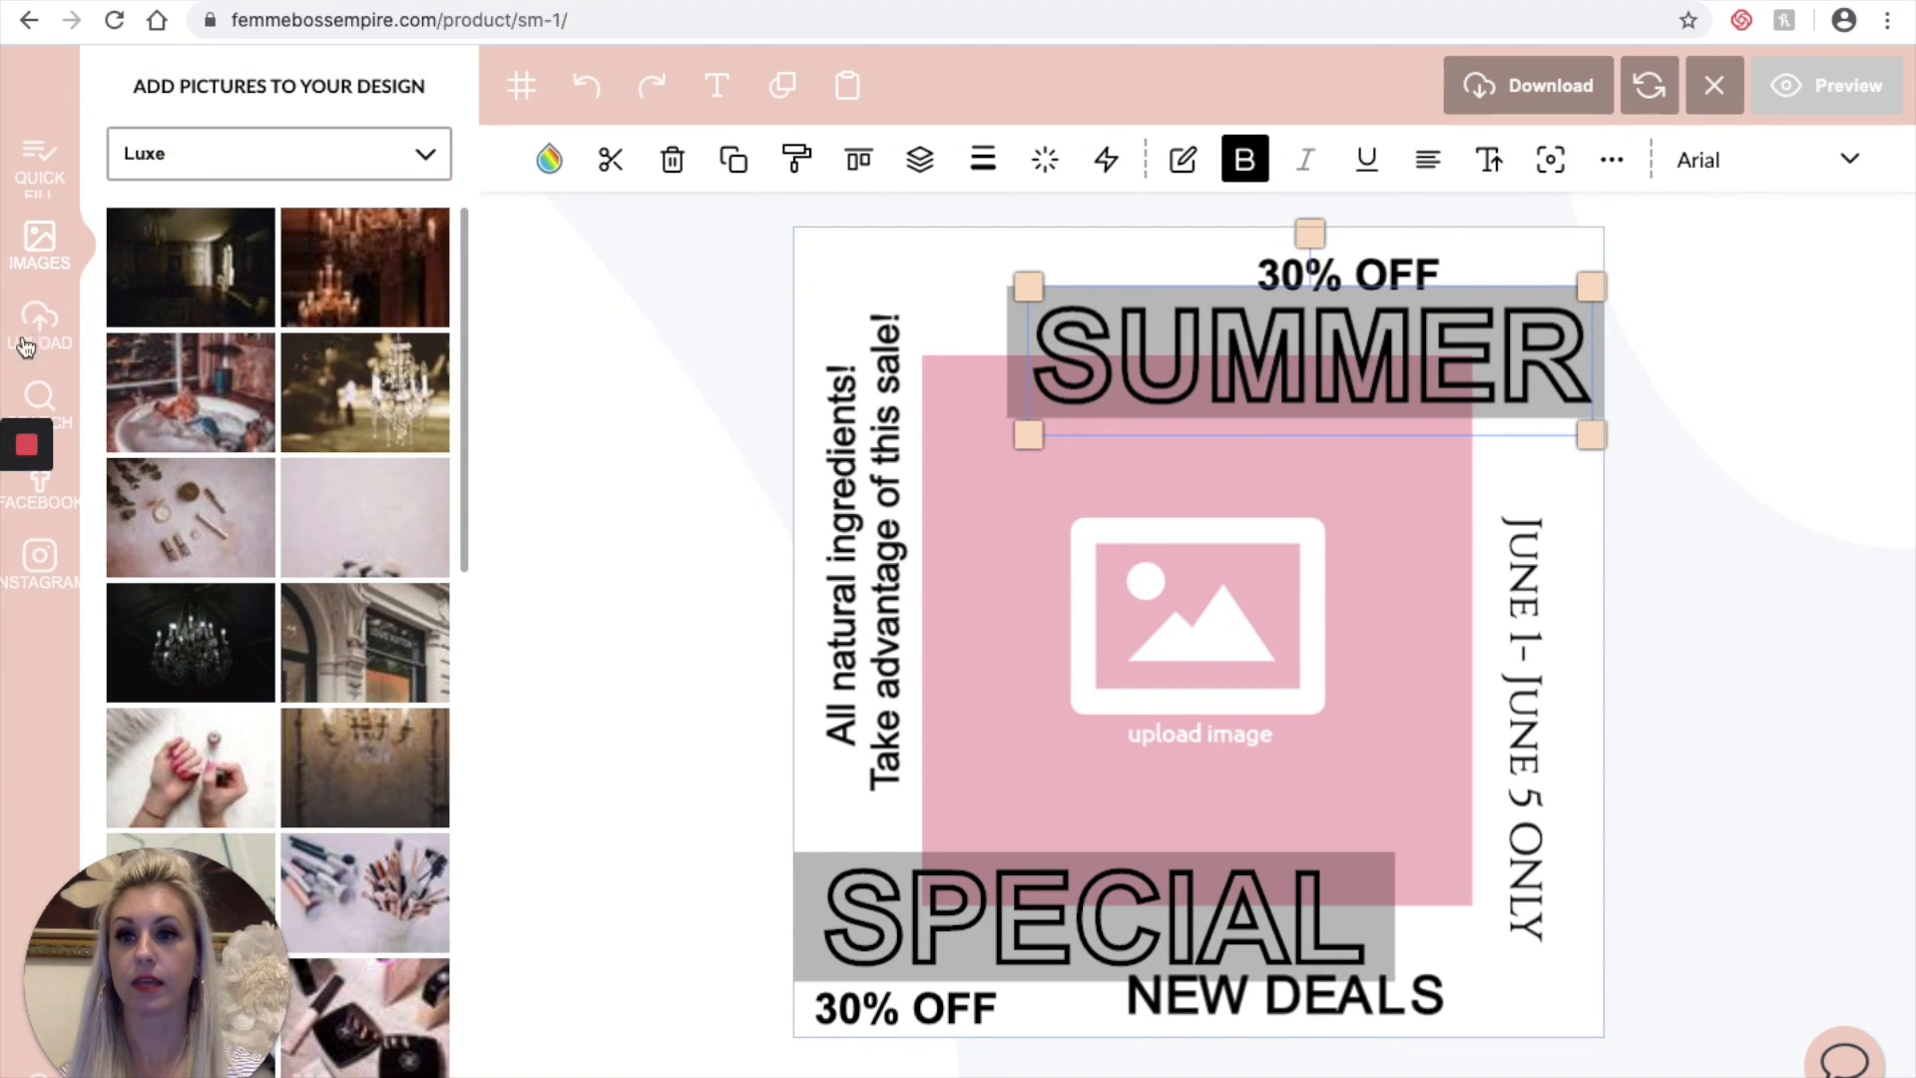
Step: Upload girlboss.gif from the computer to the design
{"action": "left_click", "coordinate": [37, 339]}
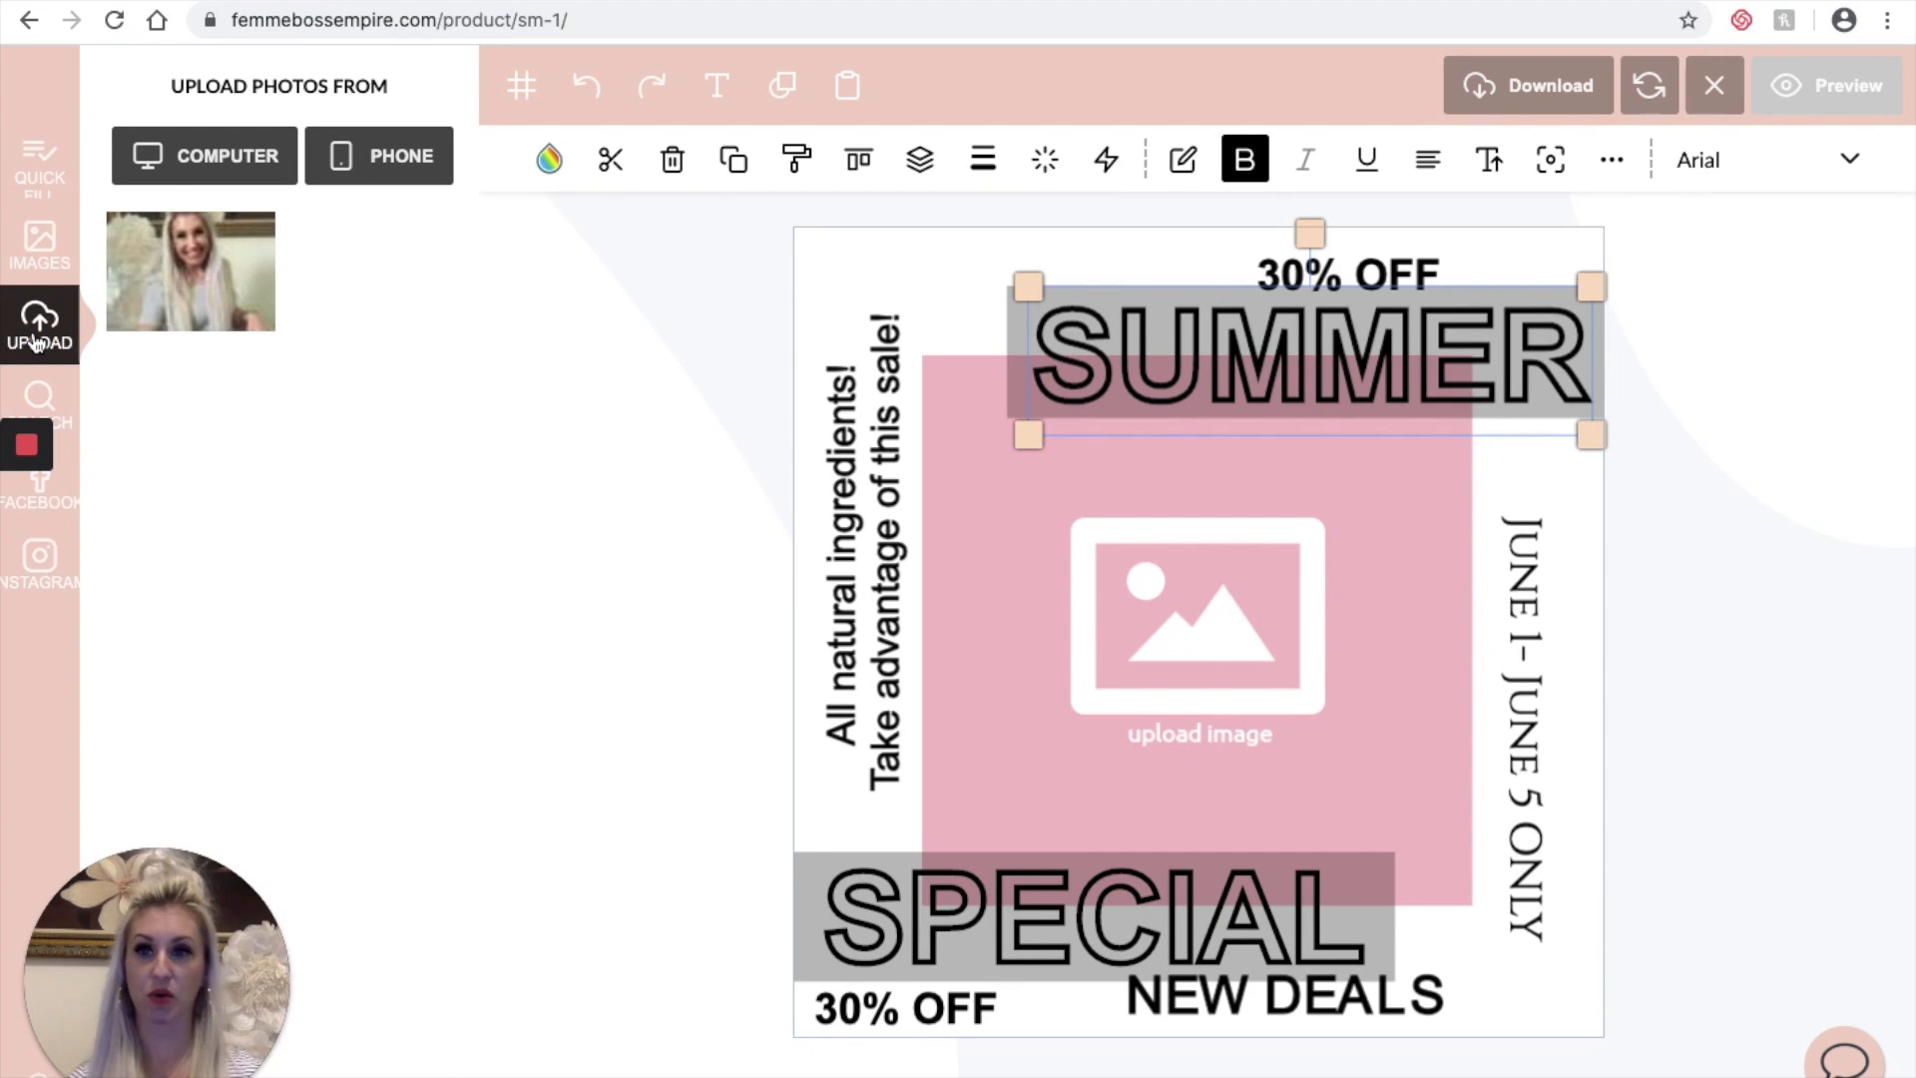
{"action": "left_click", "coordinate": [211, 156]}
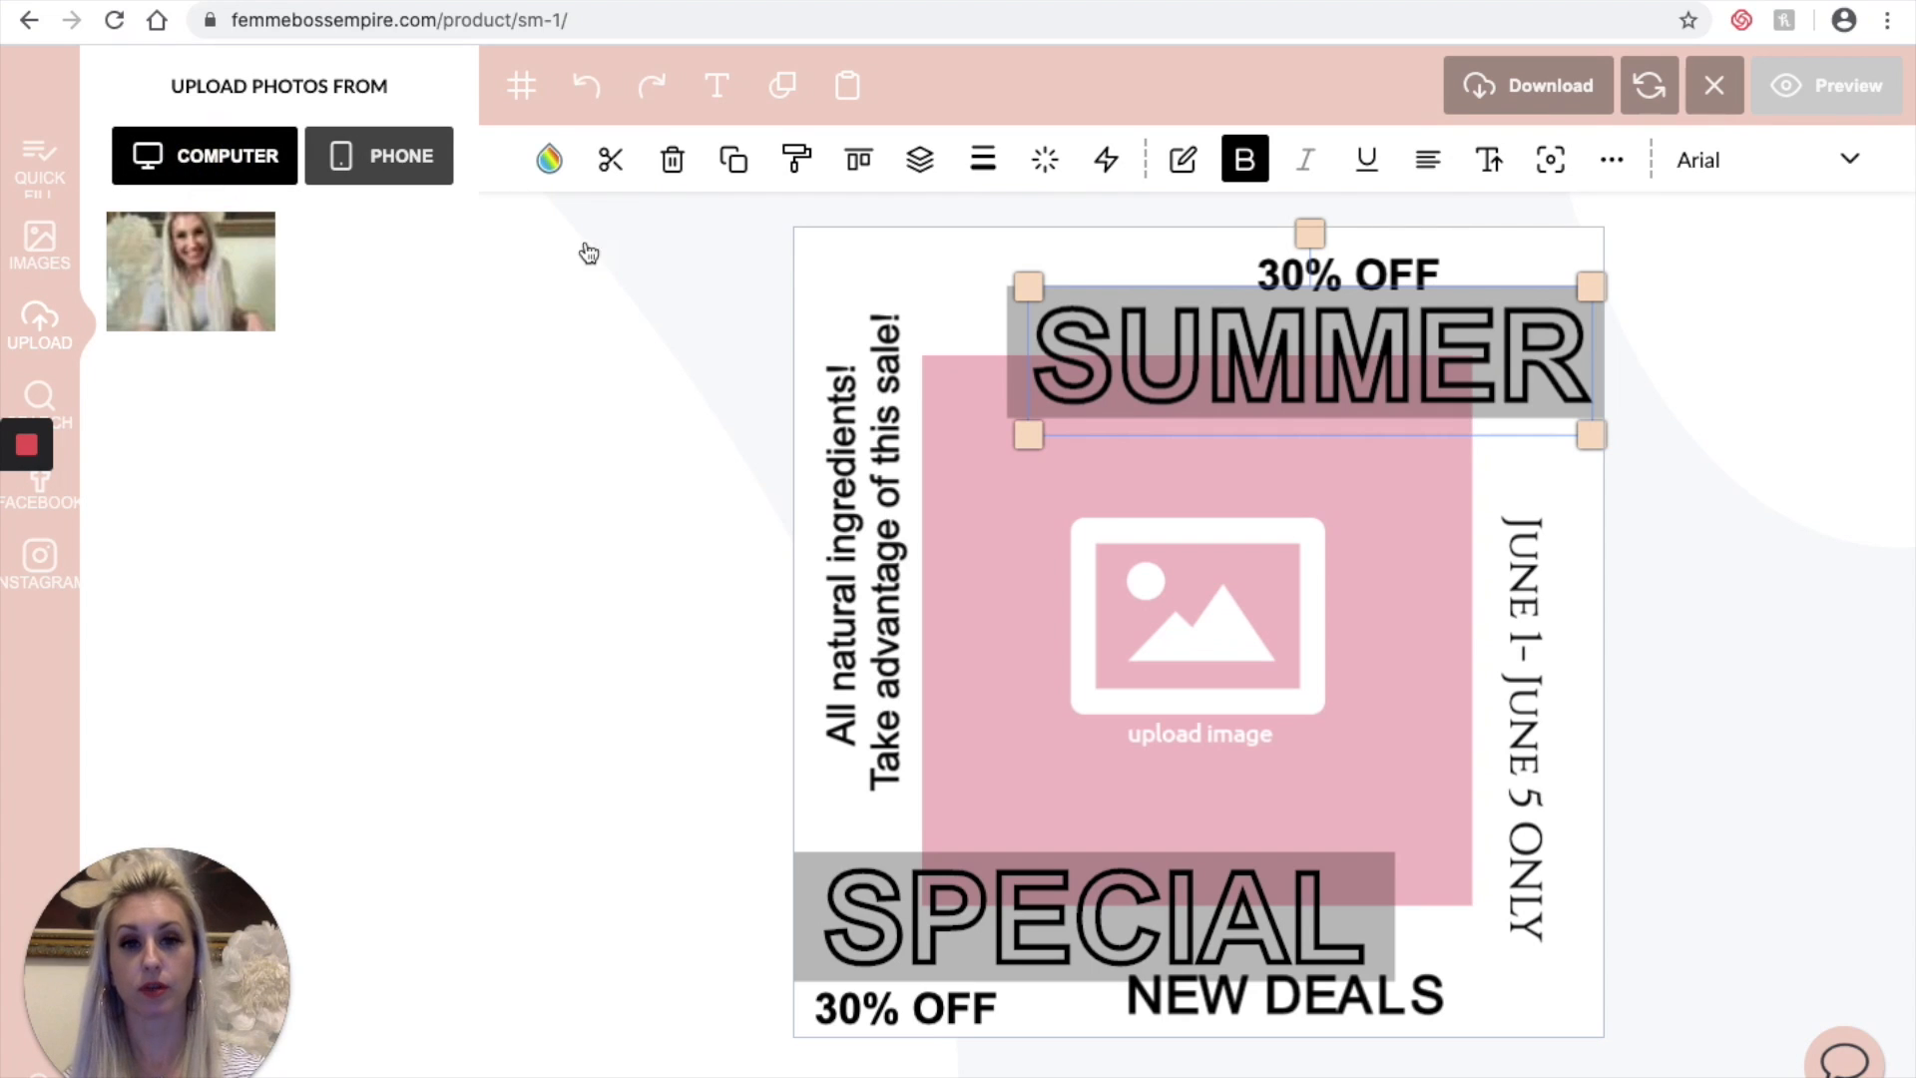
{"action": "left_click", "coordinate": [198, 158]}
{"action": "left_click", "coordinate": [717, 345]}
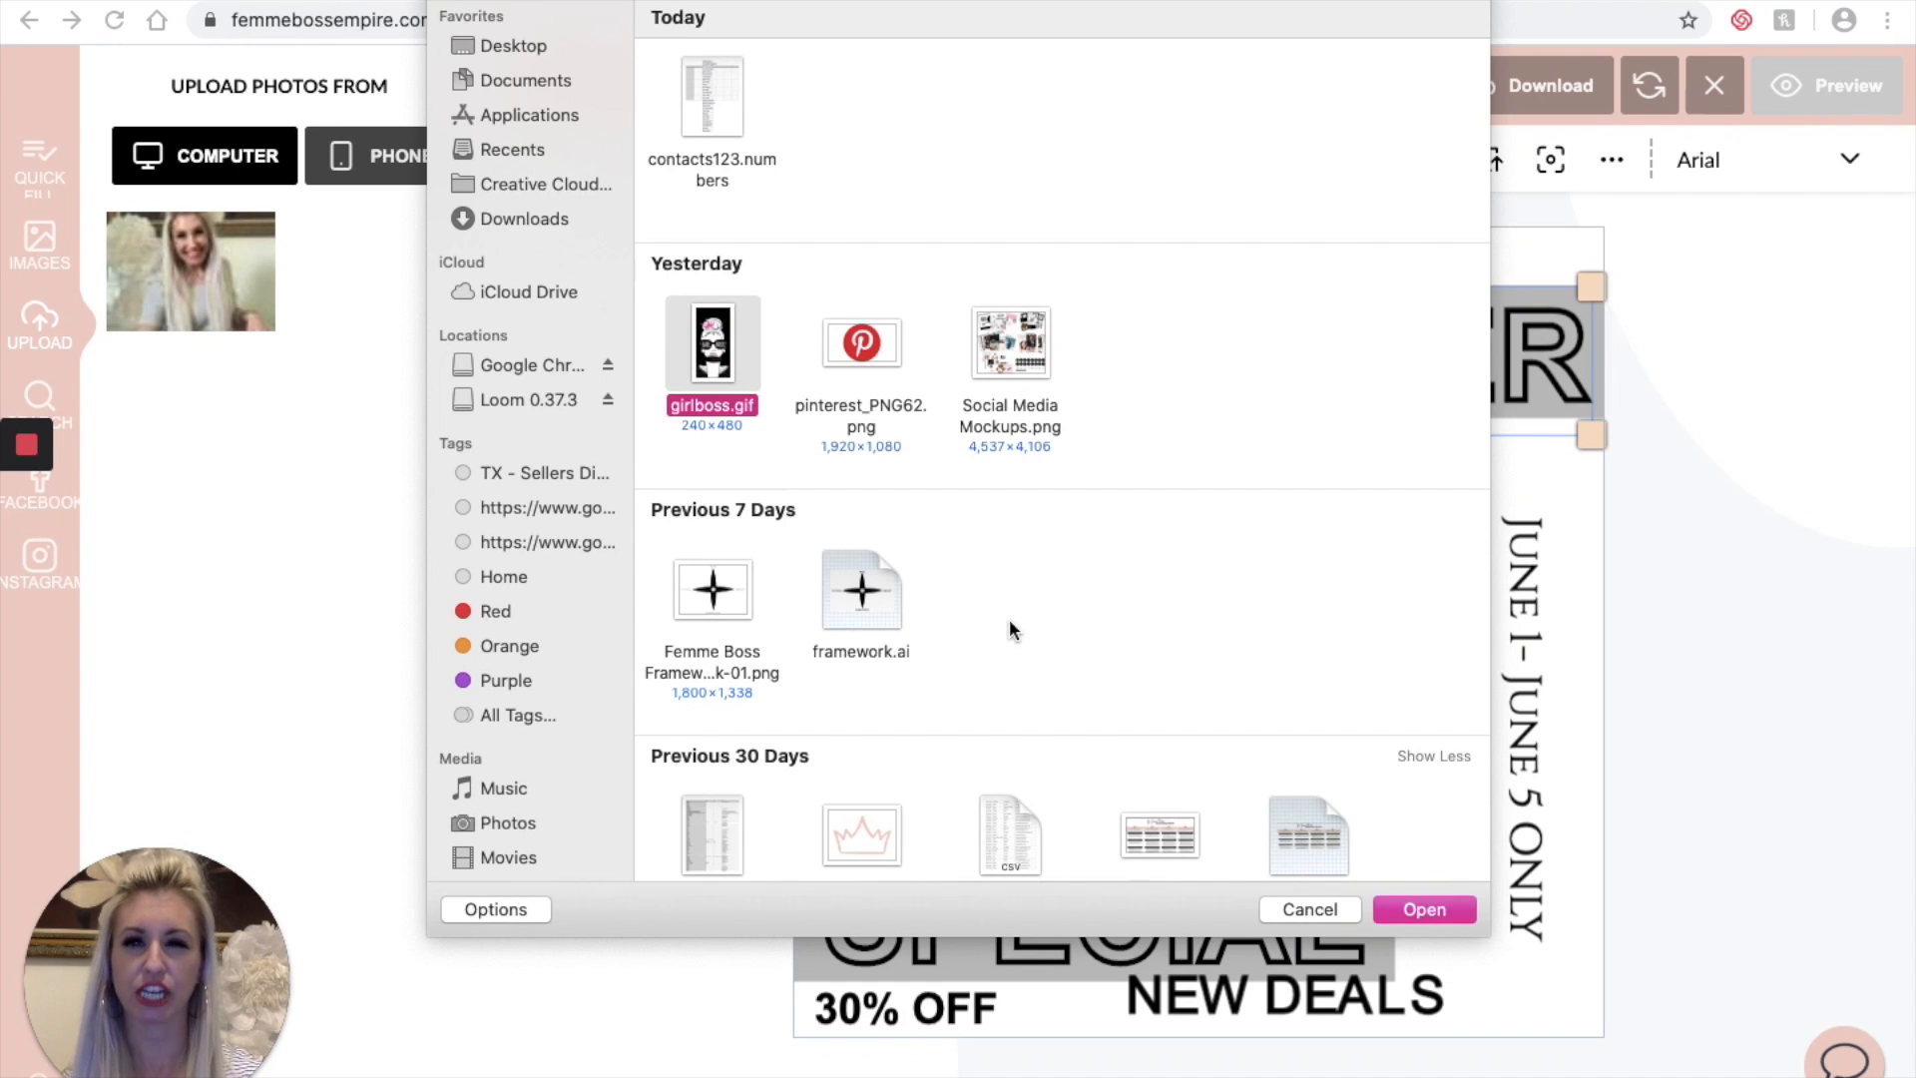
{"action": "left_click", "coordinate": [1389, 906]}
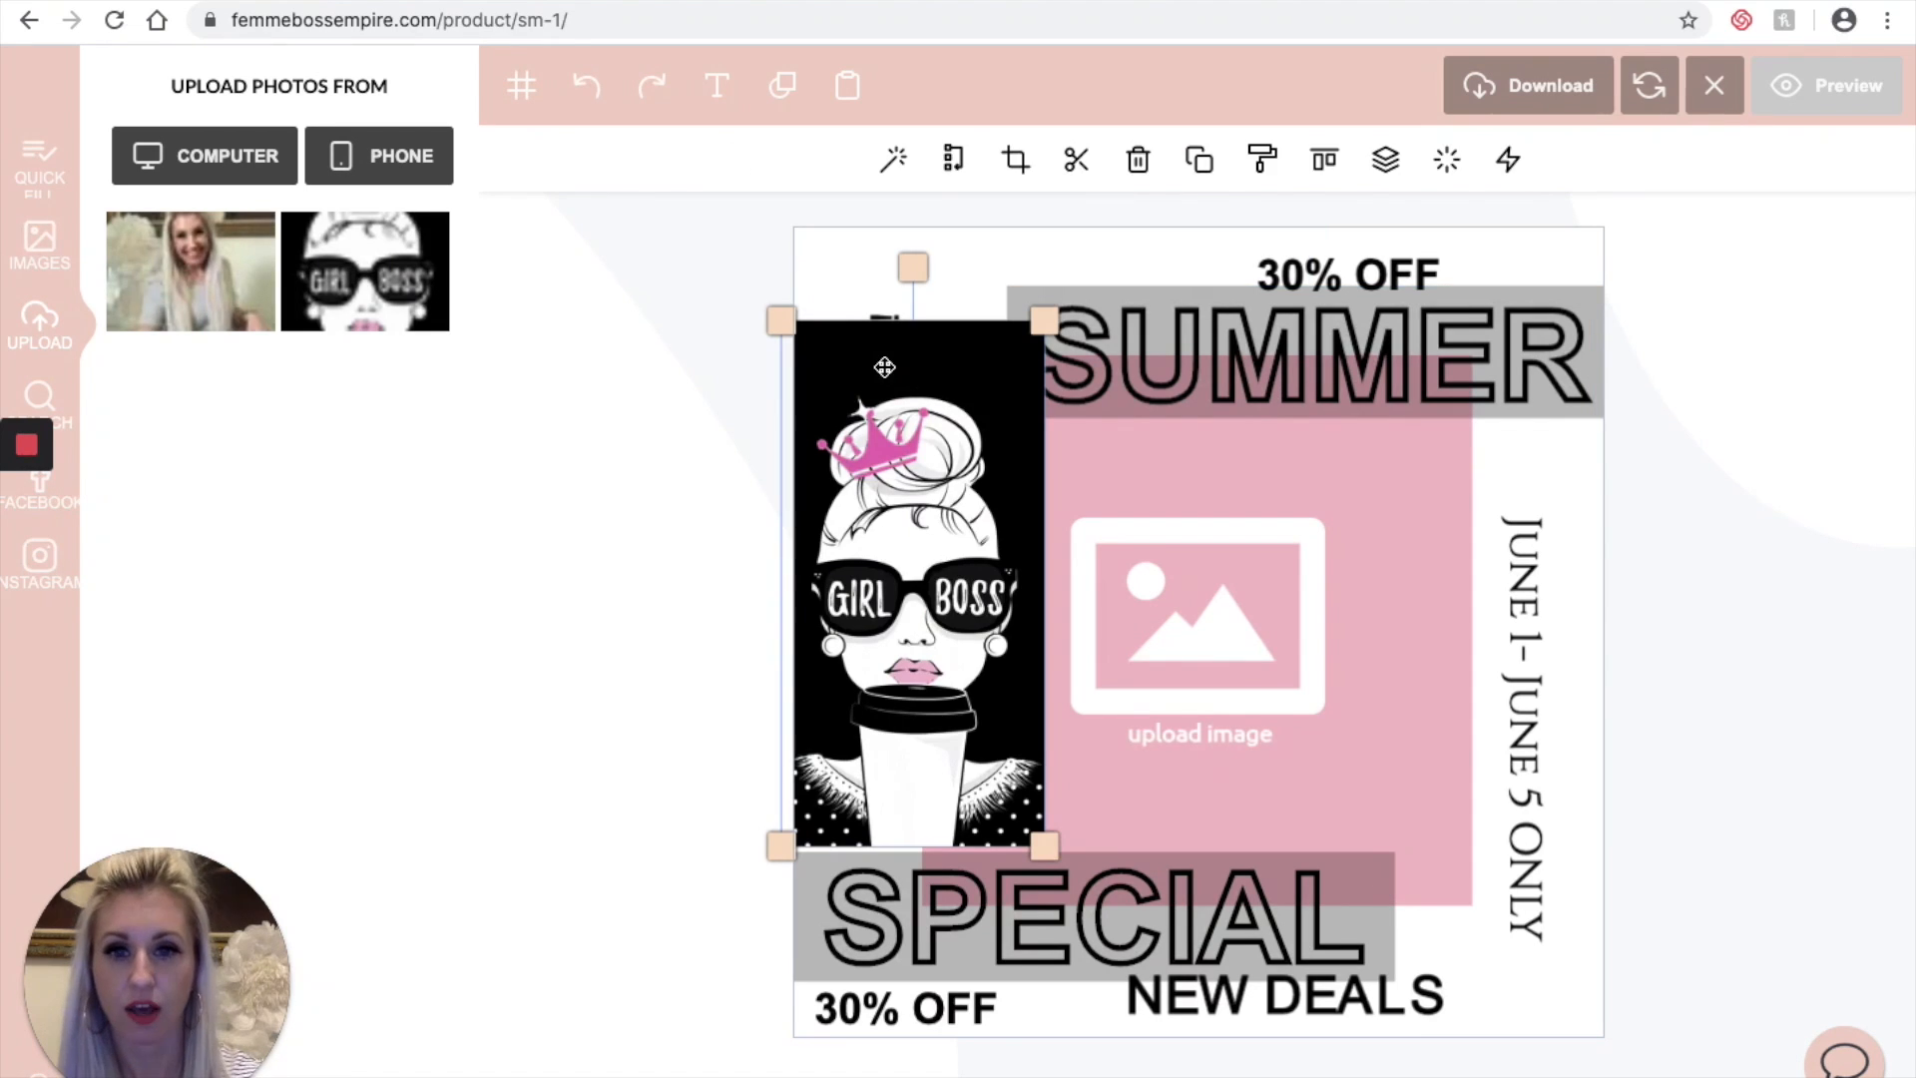
Step: Move the GIRL BOSS picture around the upper part of the design and delete it from the canvas
{"action": "left_click_drag", "start_coordinate": [884, 367], "coordinate": [1024, 278]}
{"action": "left_click_drag", "start_coordinate": [980, 353], "coordinate": [979, 355]}
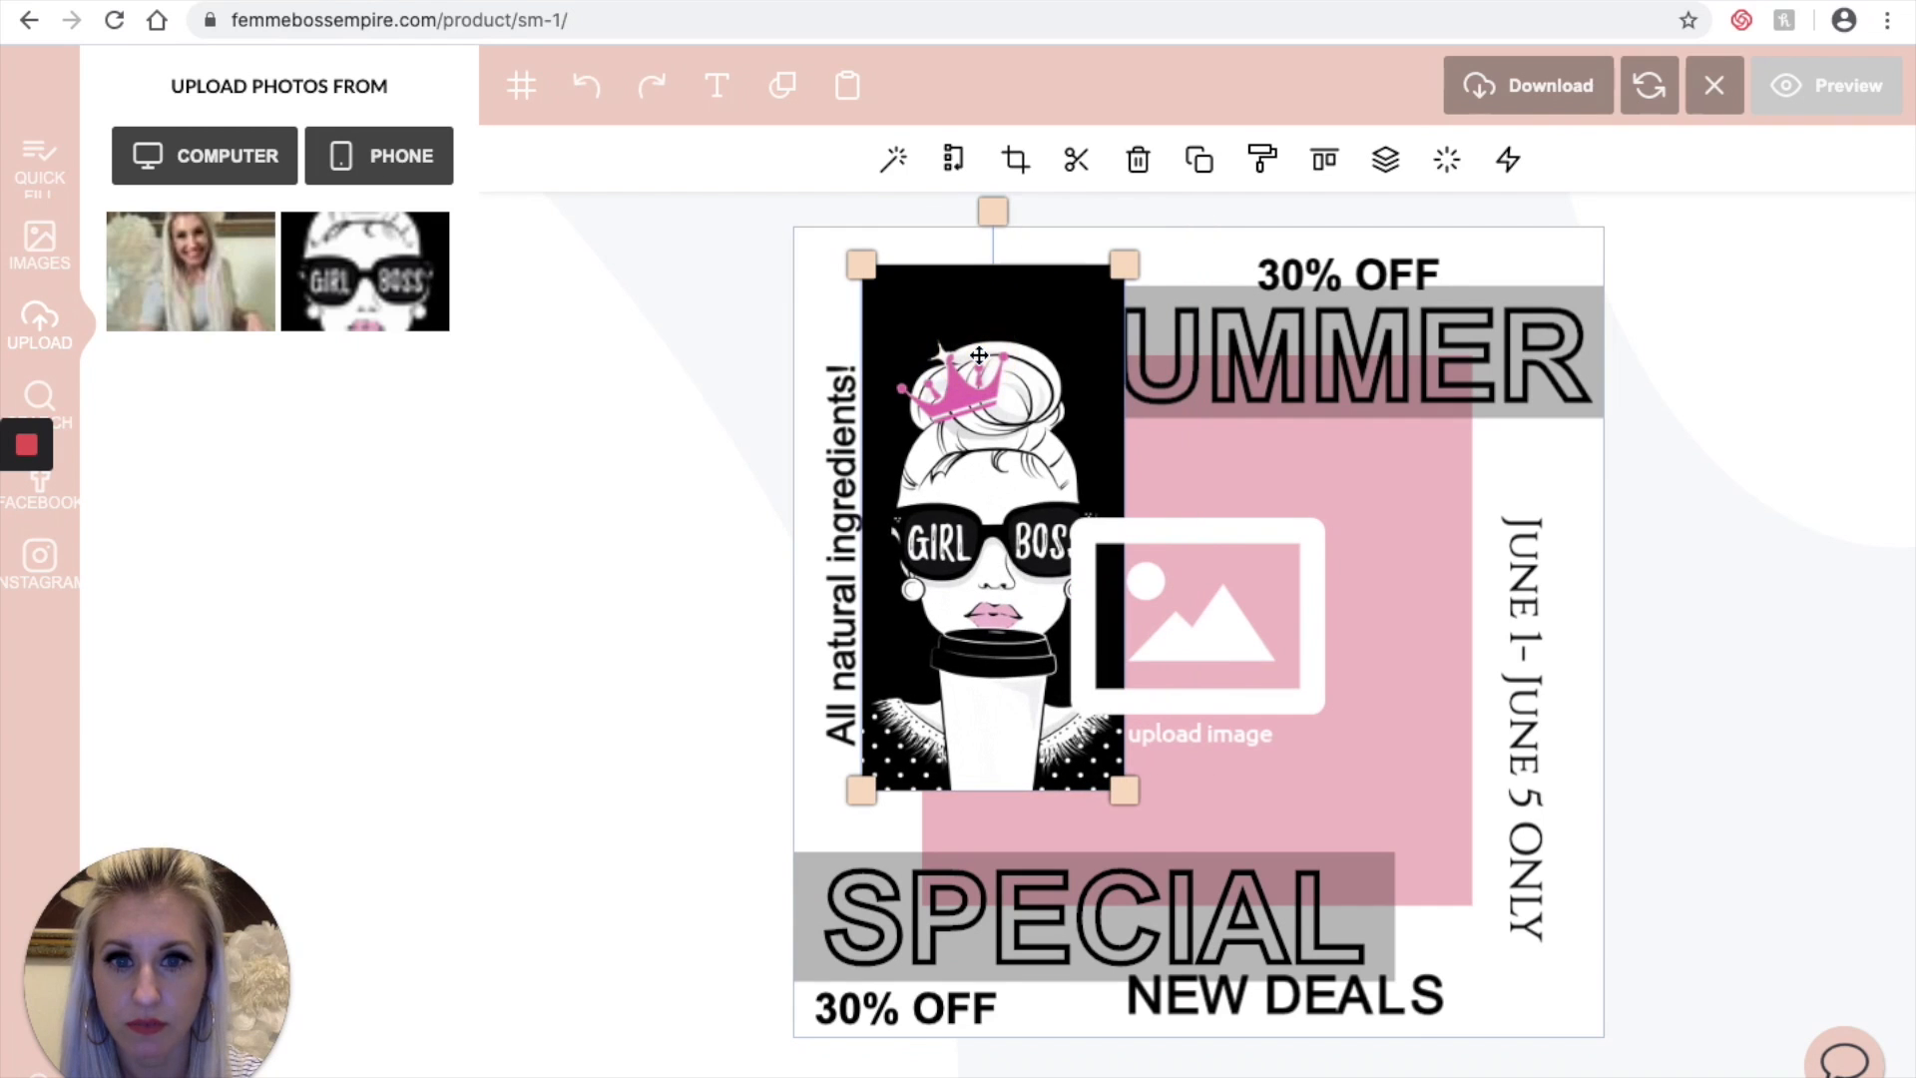
{"action": "left_click", "coordinate": [1137, 160]}
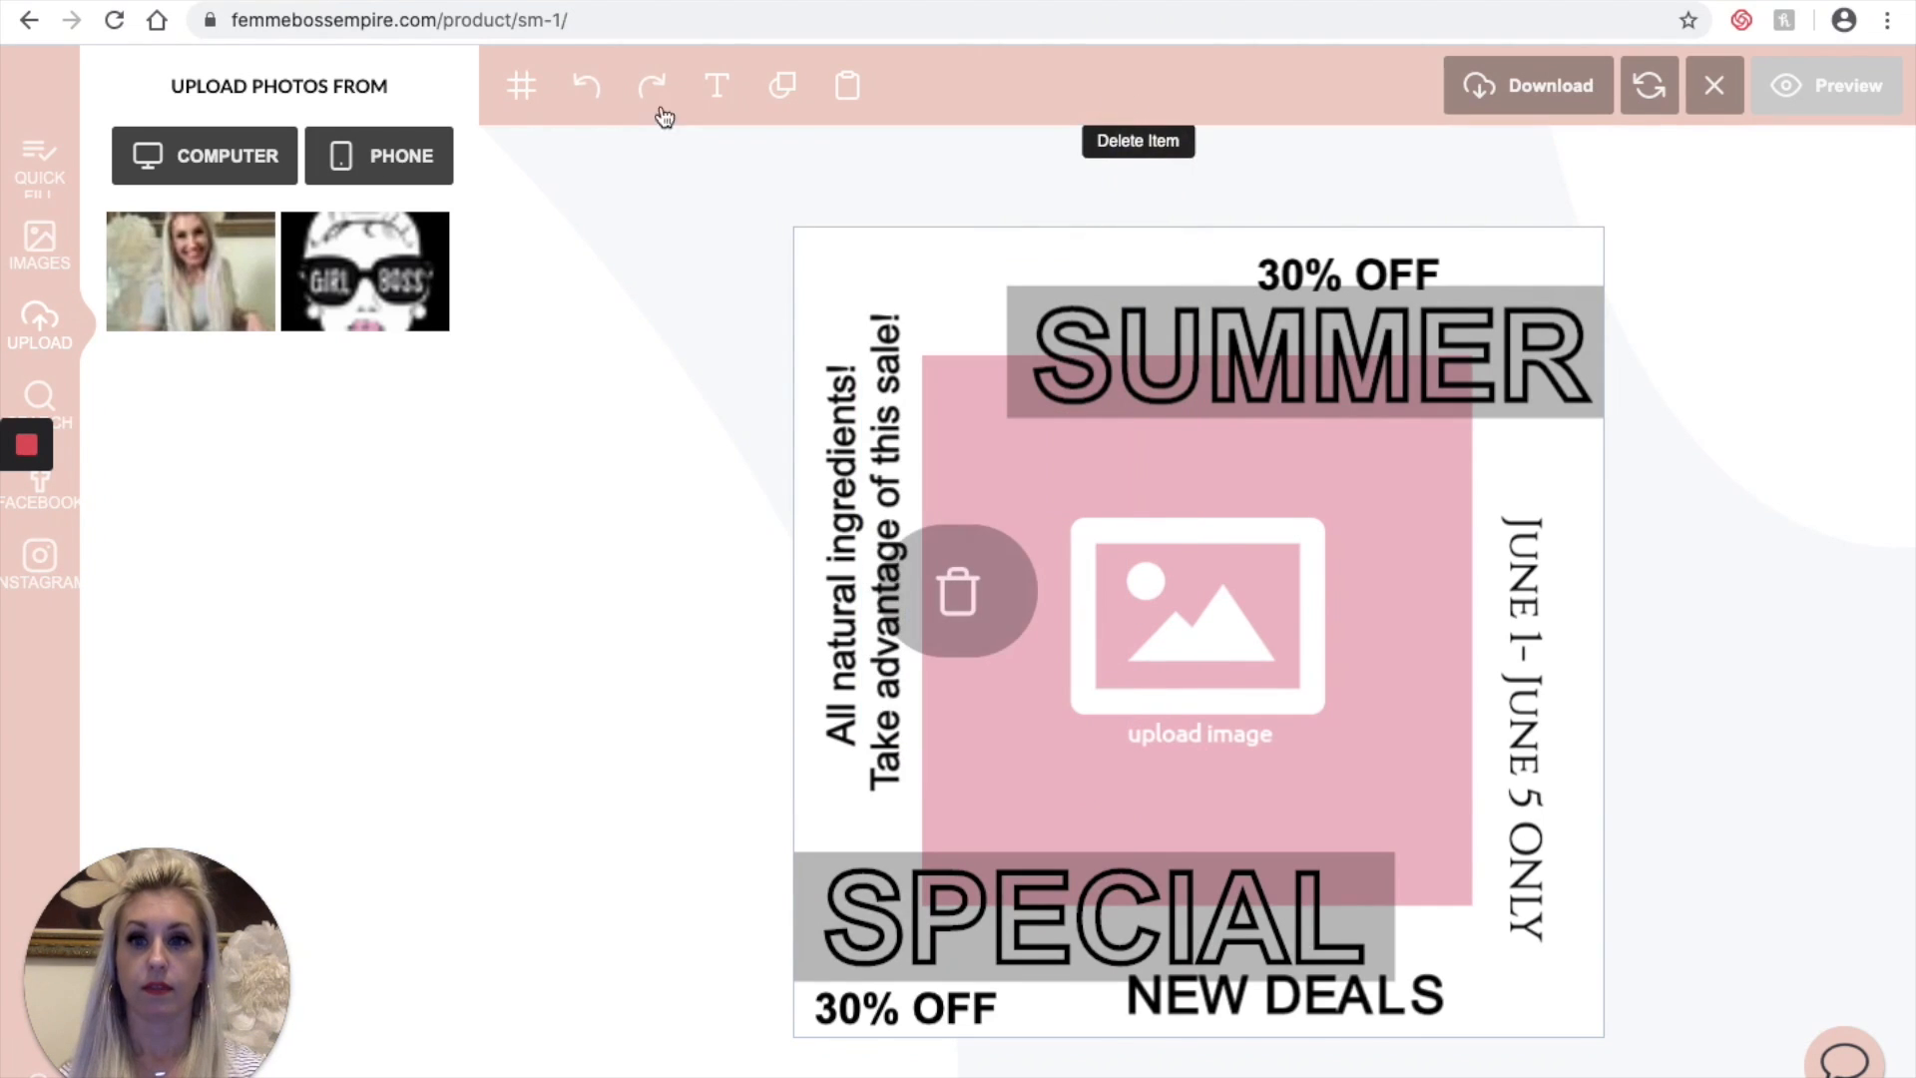
Step: Add the uploaded GIRL BOSS picture to the design again, reposition it, and delete it
{"action": "left_click", "coordinate": [347, 286]}
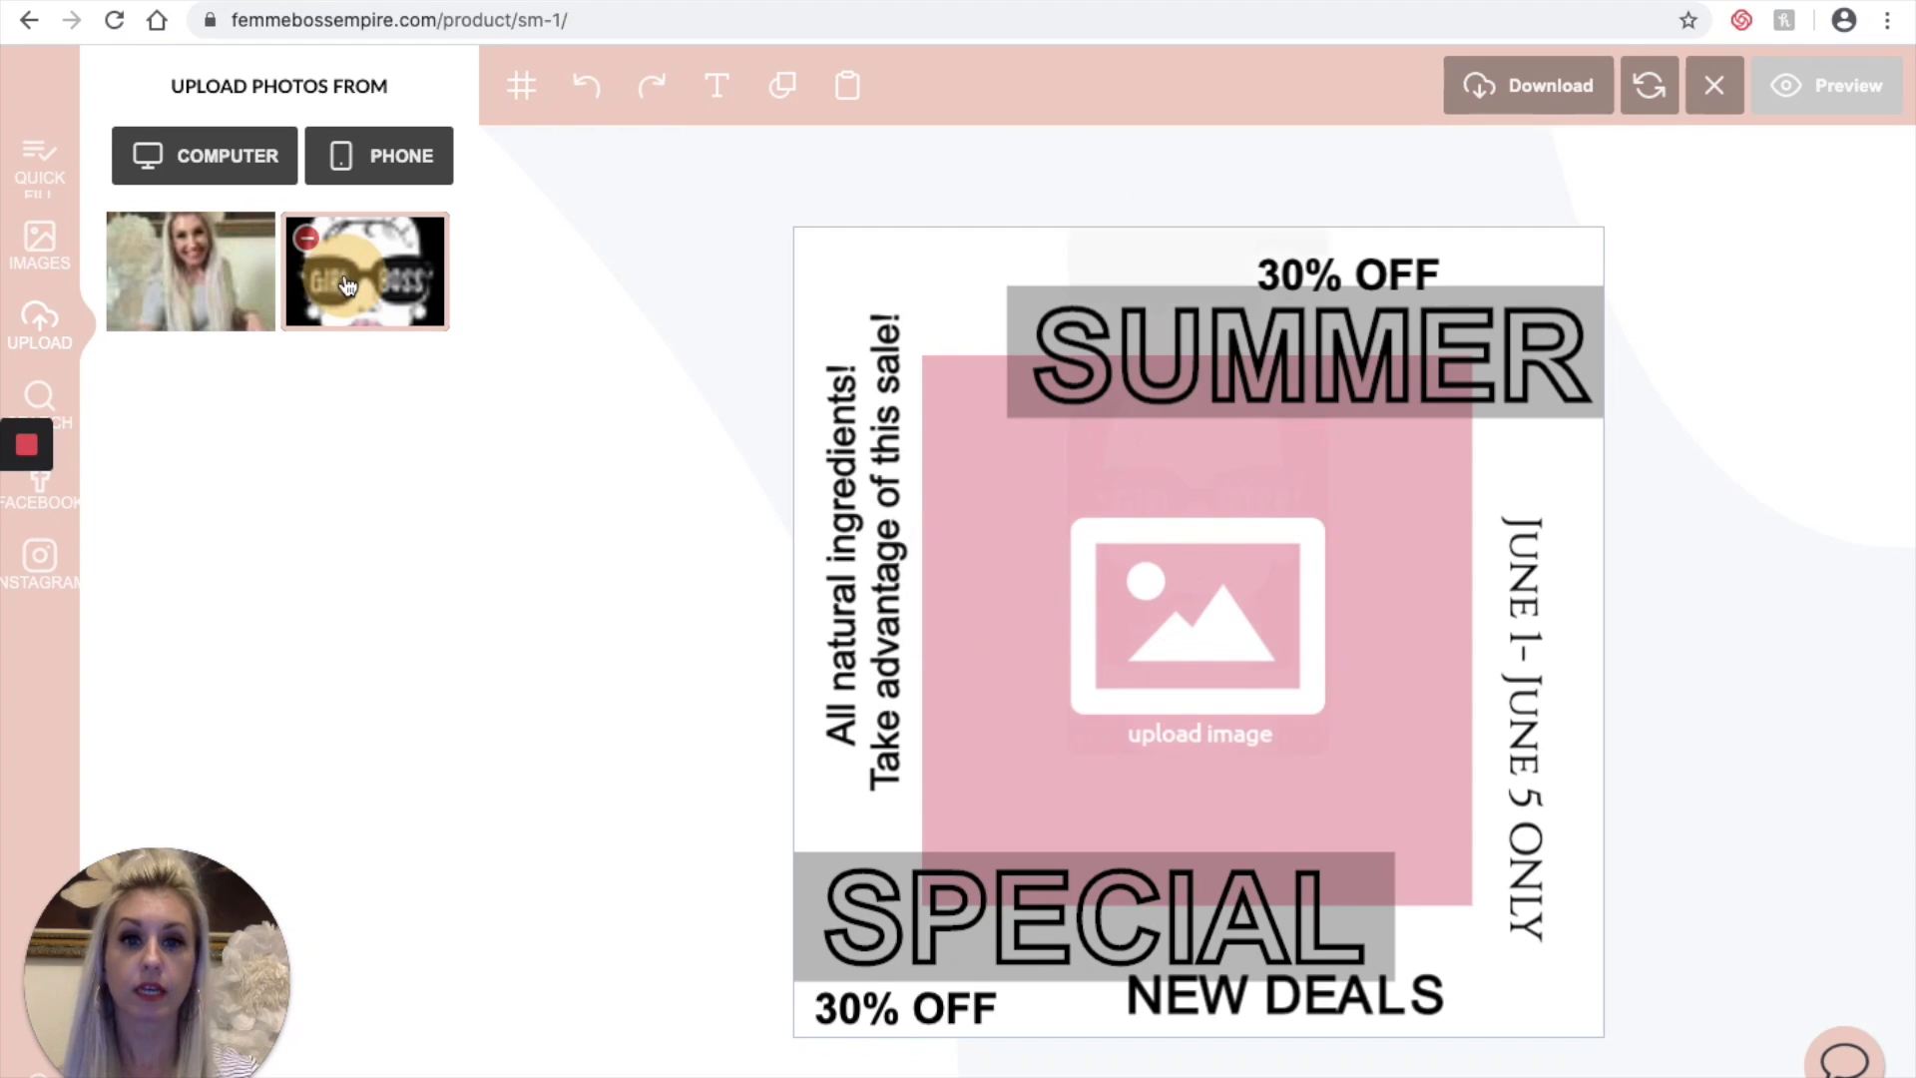
{"action": "left_click_drag", "start_coordinate": [1296, 446], "coordinate": [1054, 441]}
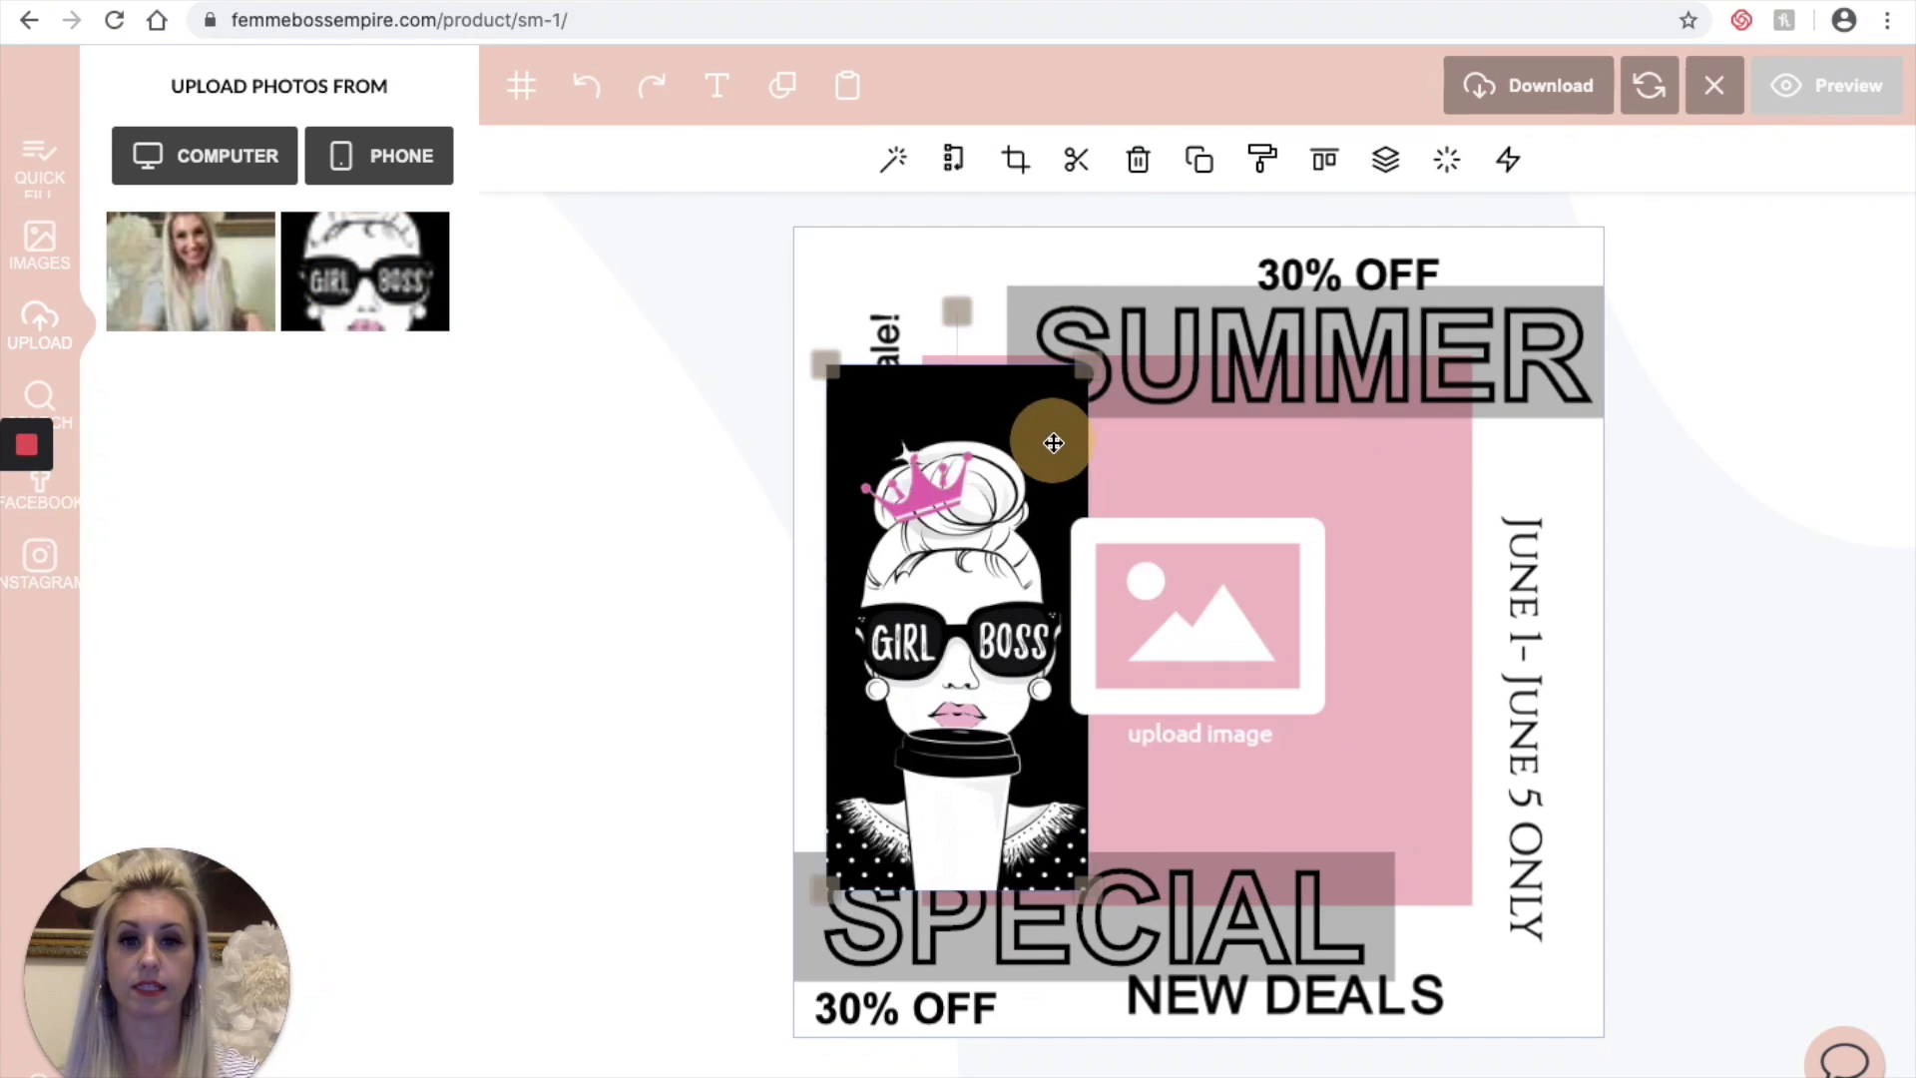
{"action": "left_click", "coordinate": [1138, 162]}
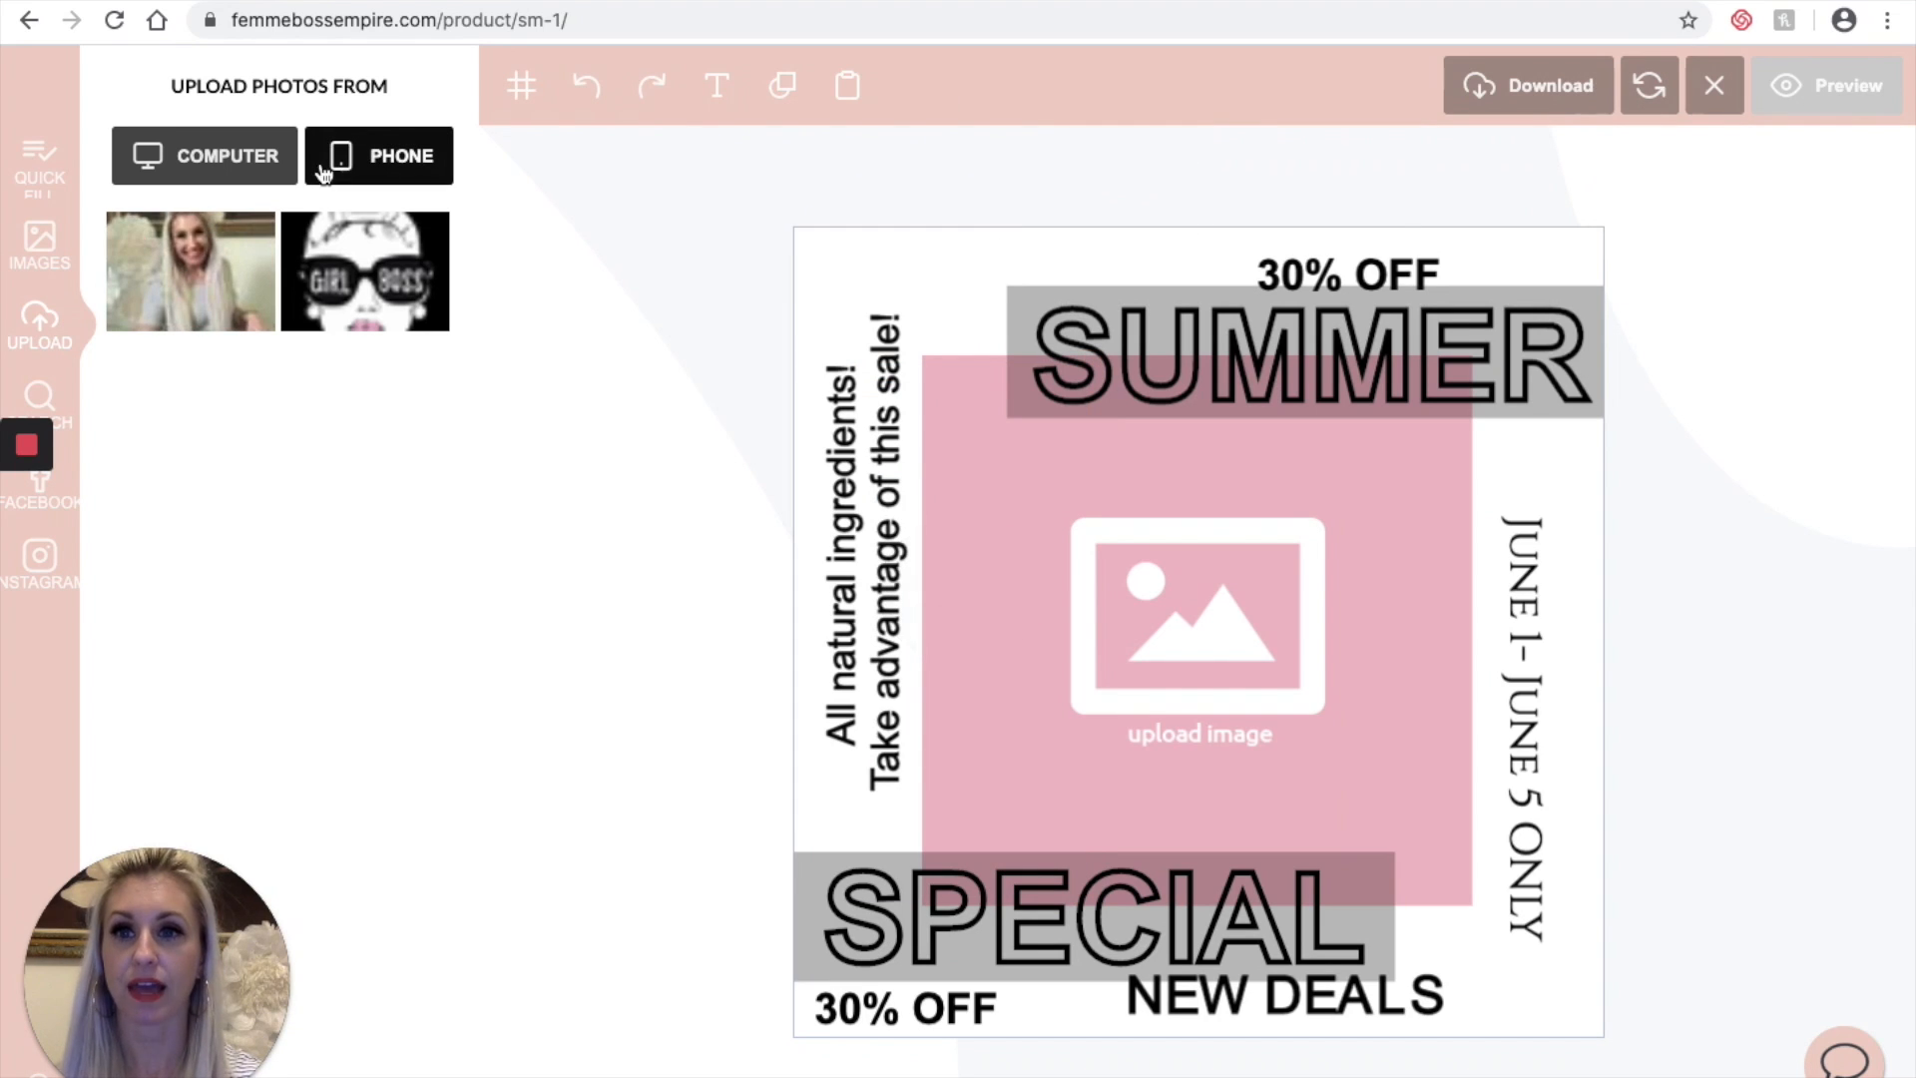
Step: Upload a photo from the phone to the picture uploads
{"action": "left_click", "coordinate": [381, 174]}
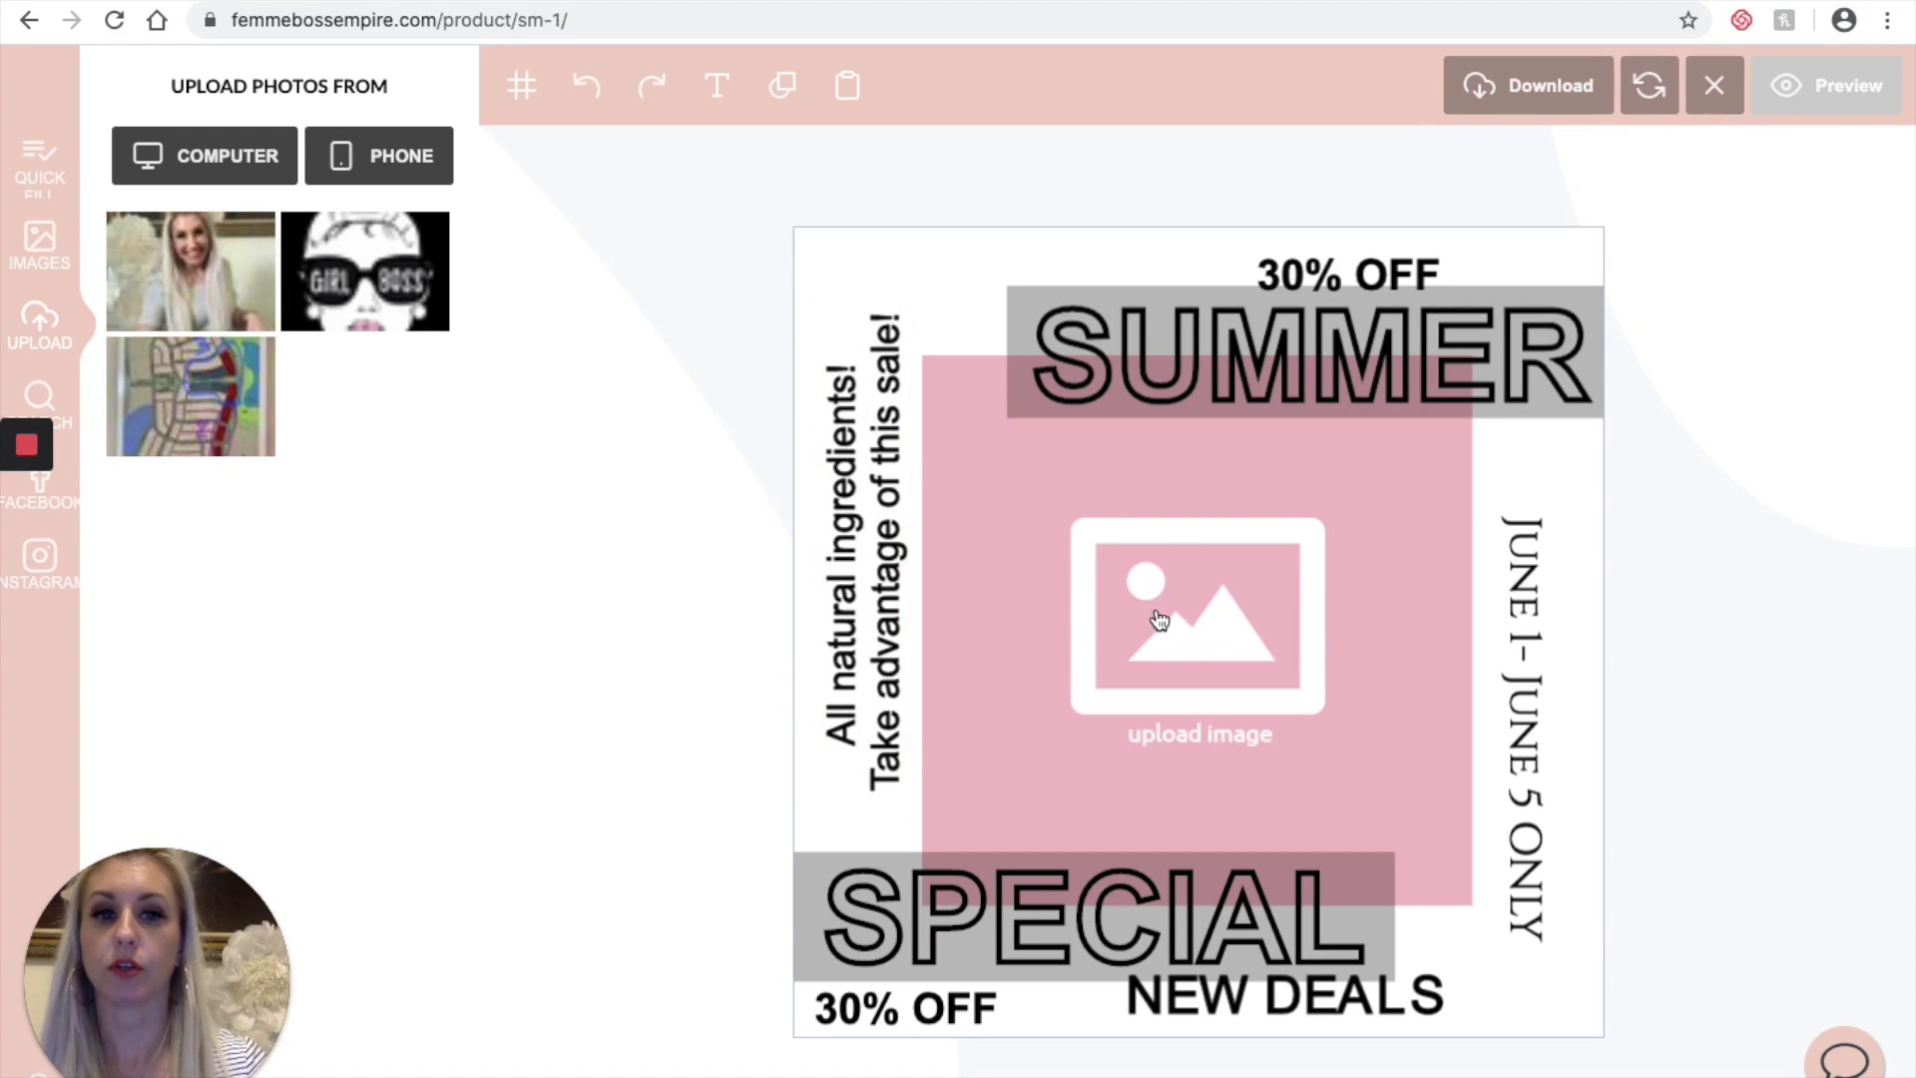
Step: Place the uploaded portrait photo of the smiling woman in the pink image placeholder
{"action": "left_click", "coordinate": [210, 261]}
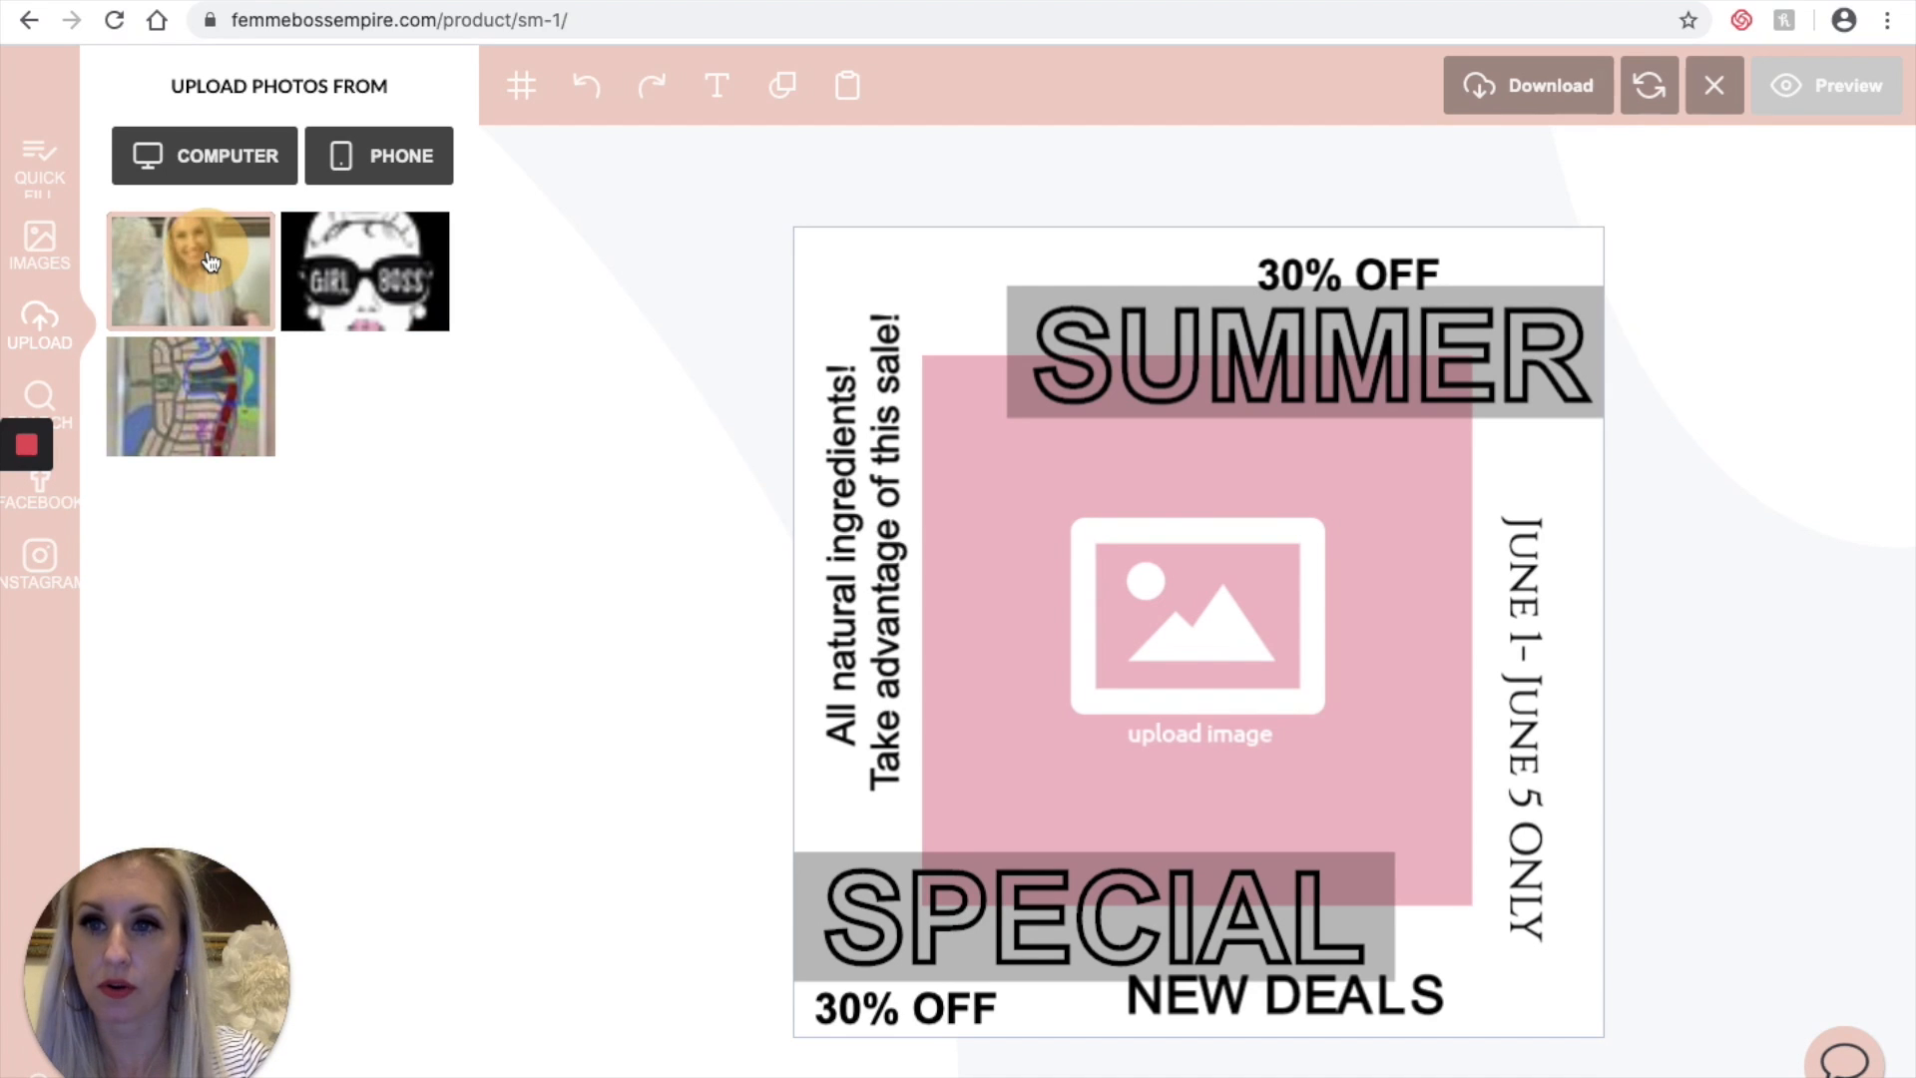
{"action": "left_click_drag", "start_coordinate": [209, 261], "coordinate": [1080, 533]}
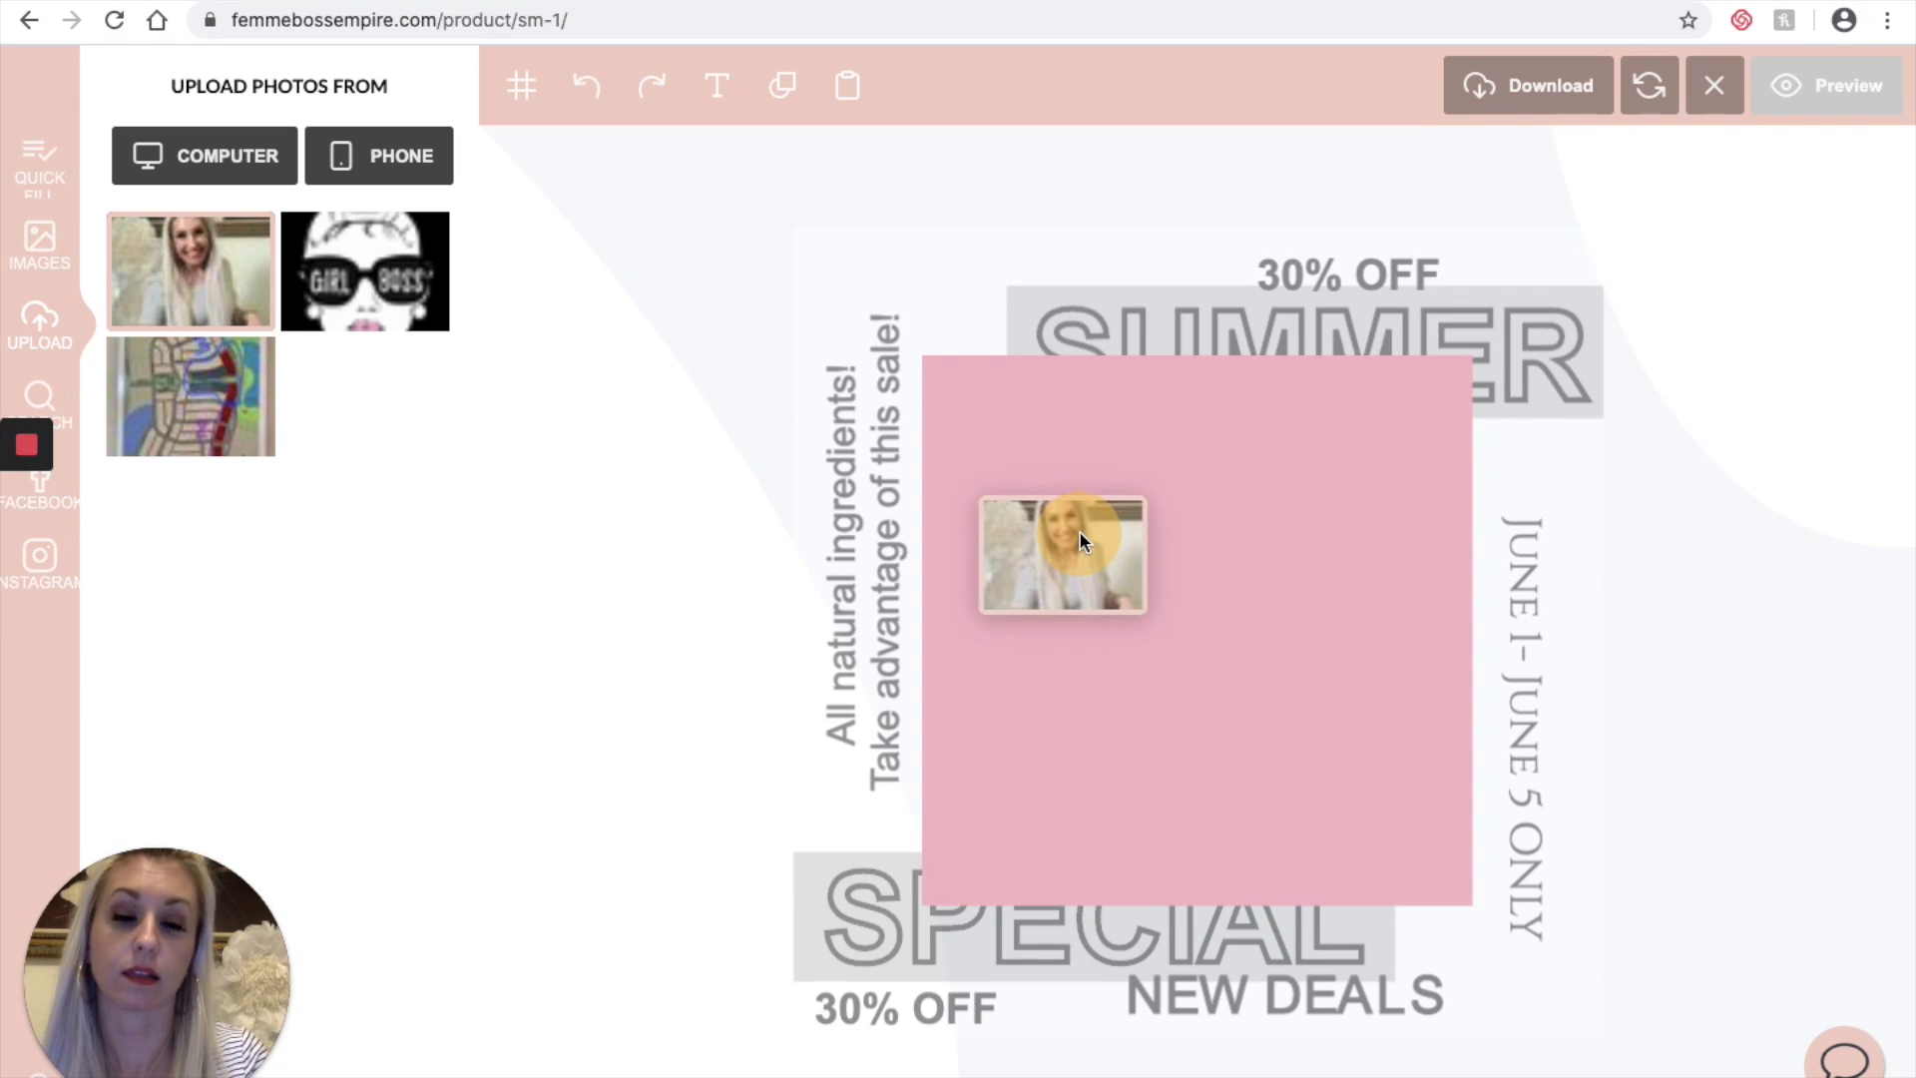
{"action": "left_click_drag", "start_coordinate": [1080, 533], "coordinate": [1080, 533]}
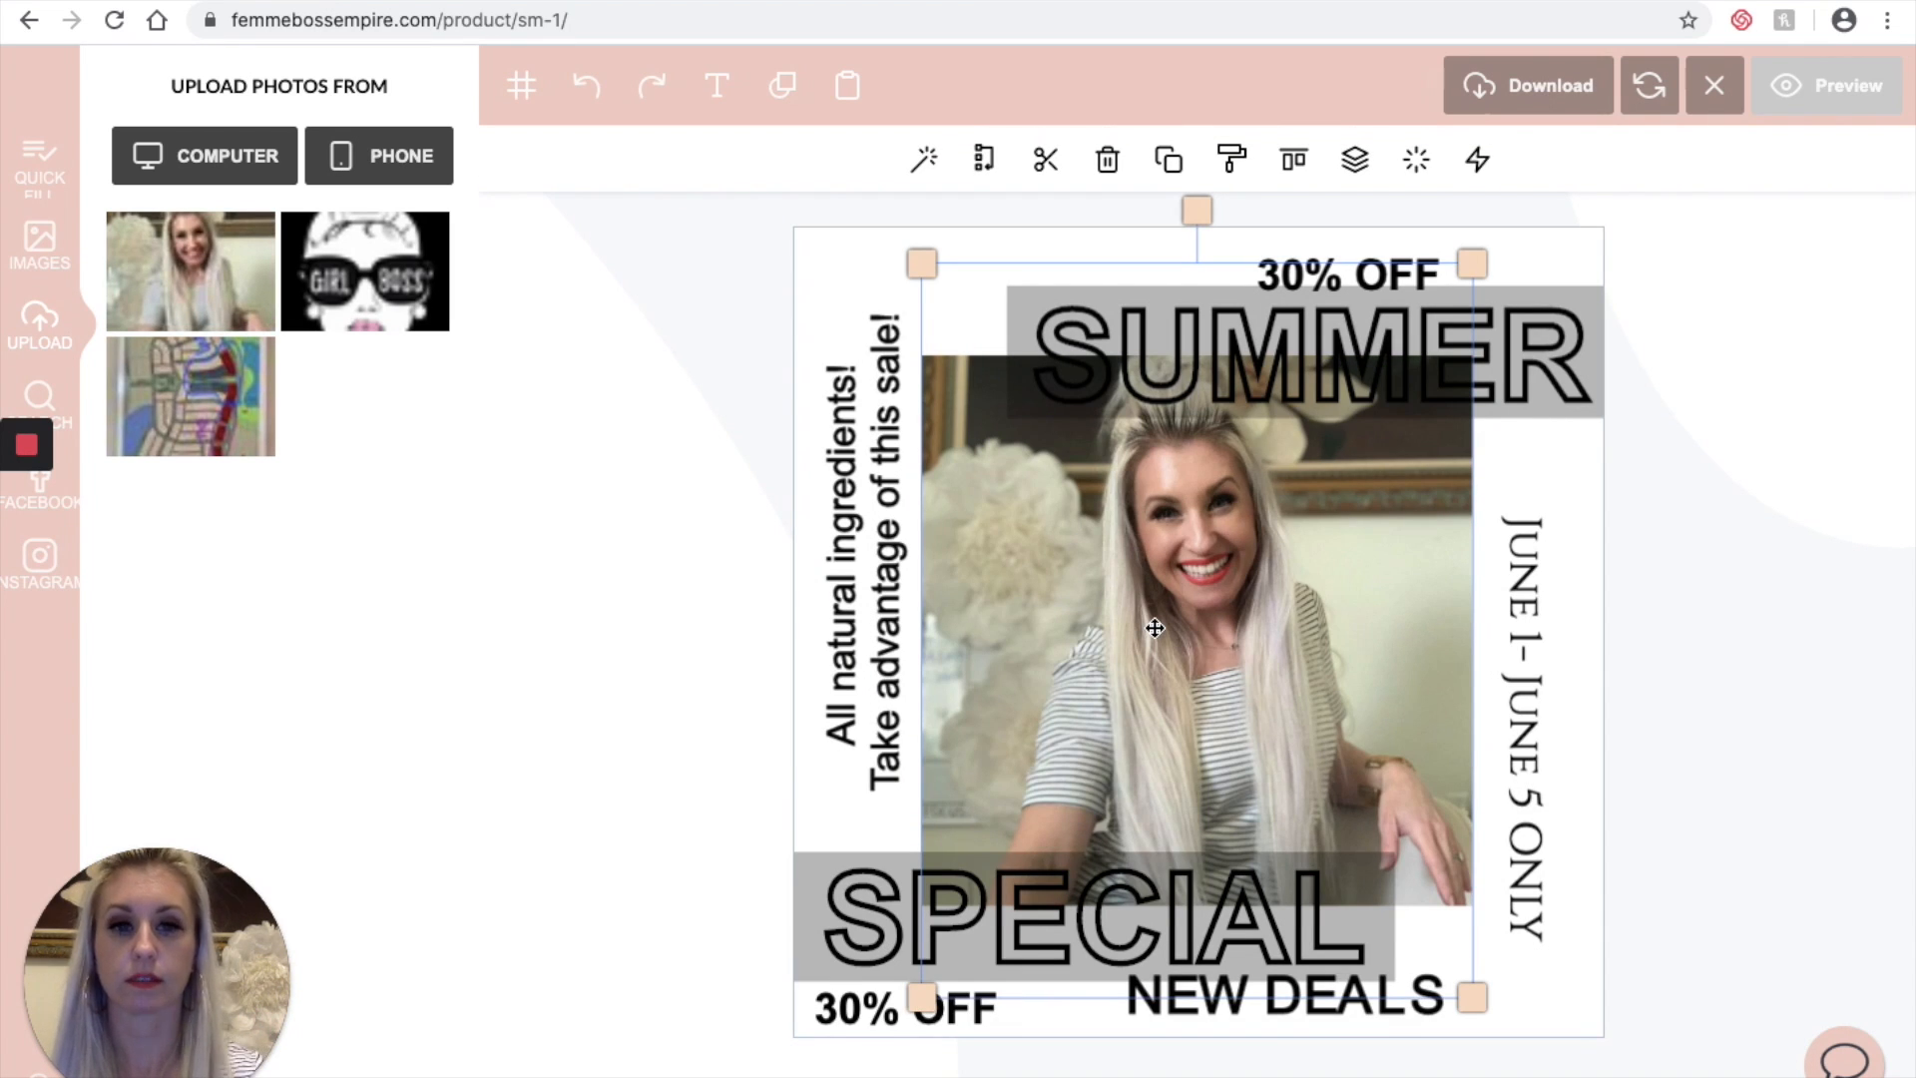
Step: Search Pixabay for "salon" and place the picture with cucumber slices, lemon and aloe in the pink image placeholder
{"action": "left_click", "coordinate": [46, 402]}
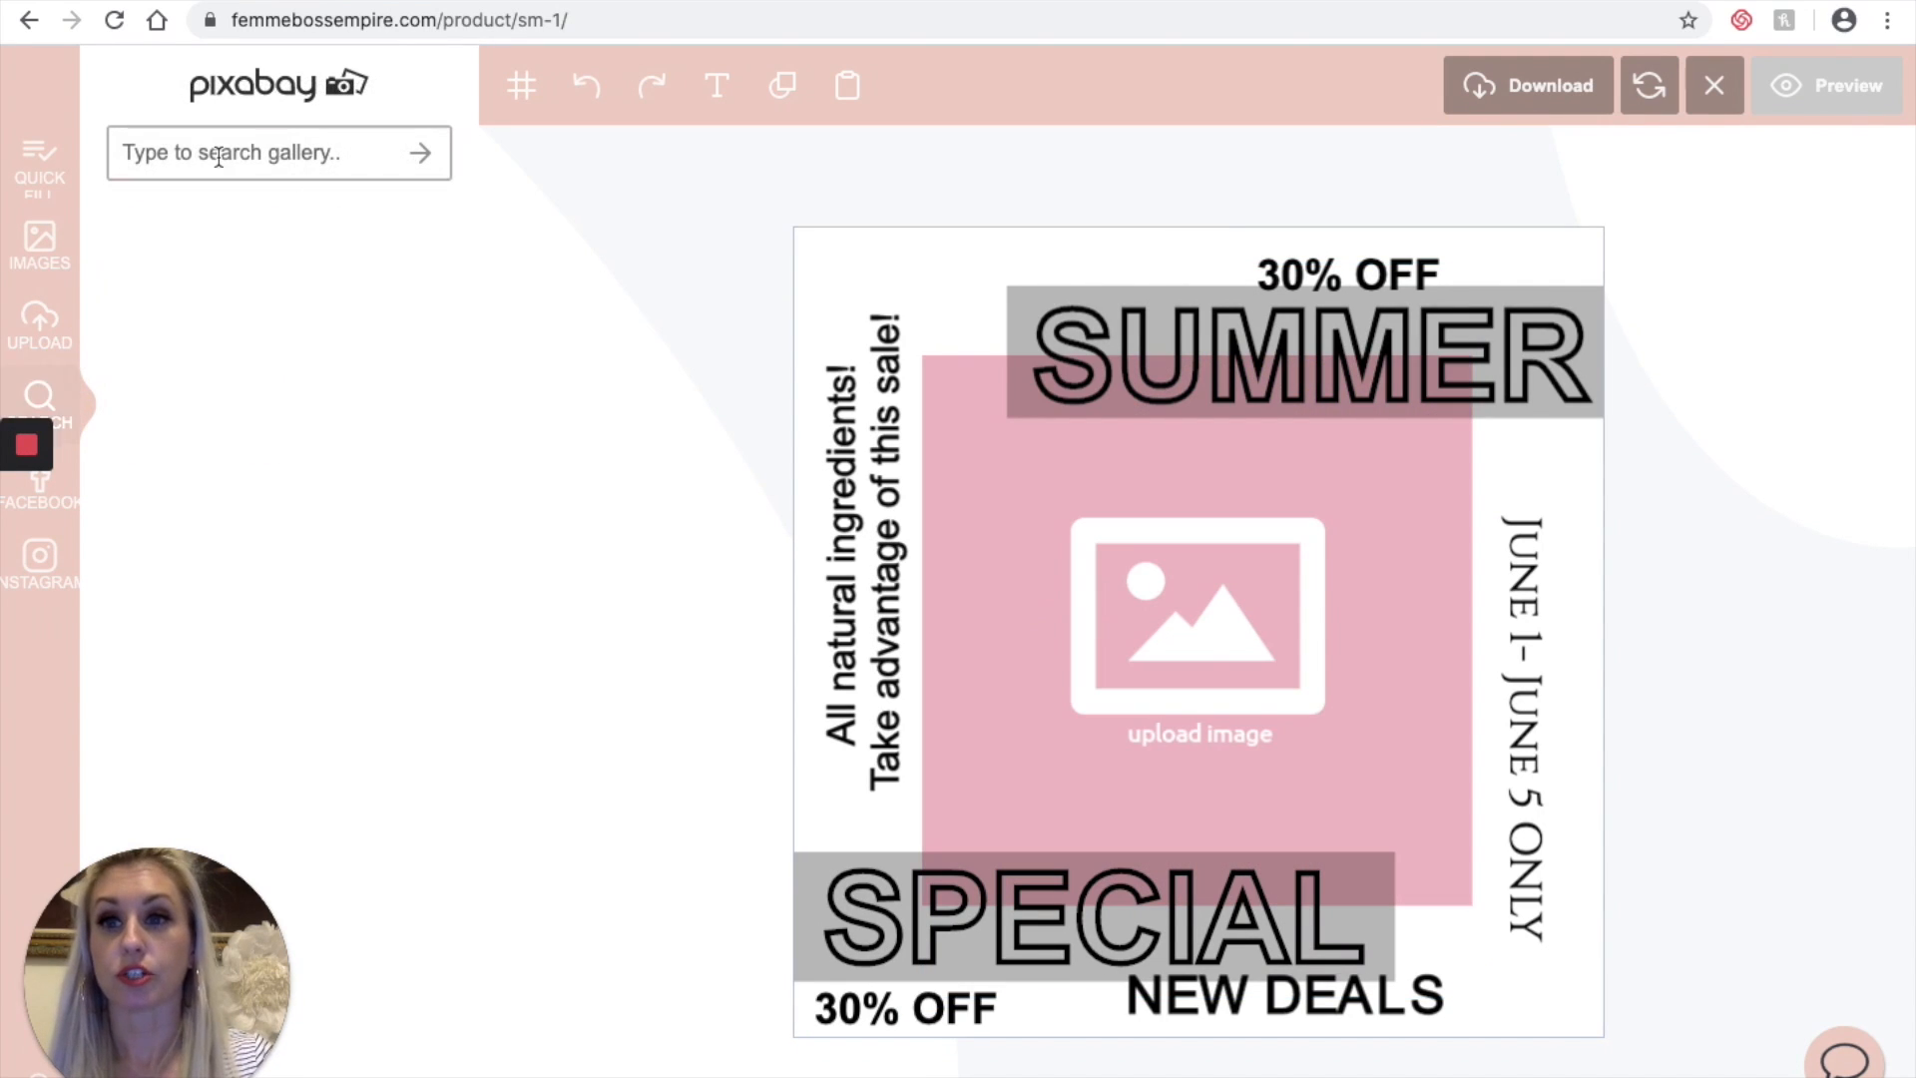
{"action": "left_click", "coordinate": [218, 156]}
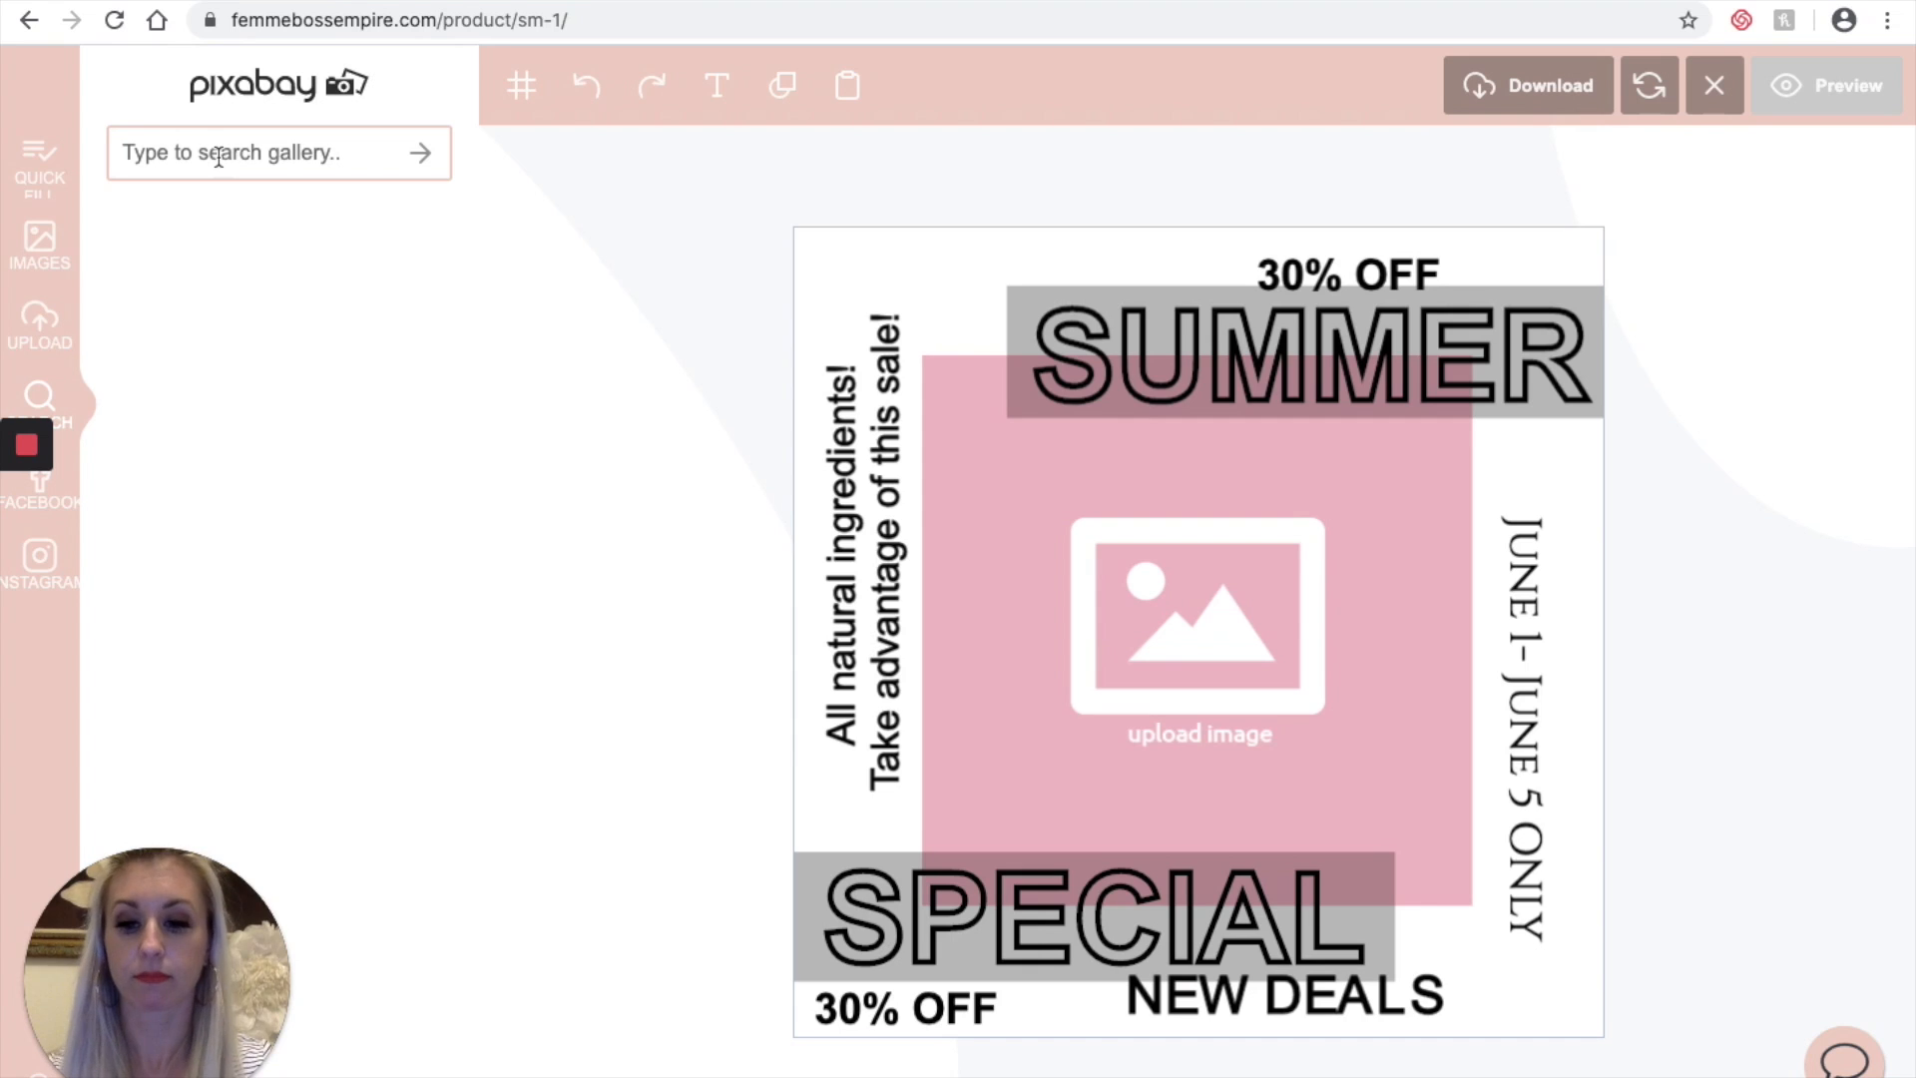
{"action": "type", "text": "salon"}
{"action": "key", "text": "Return"}
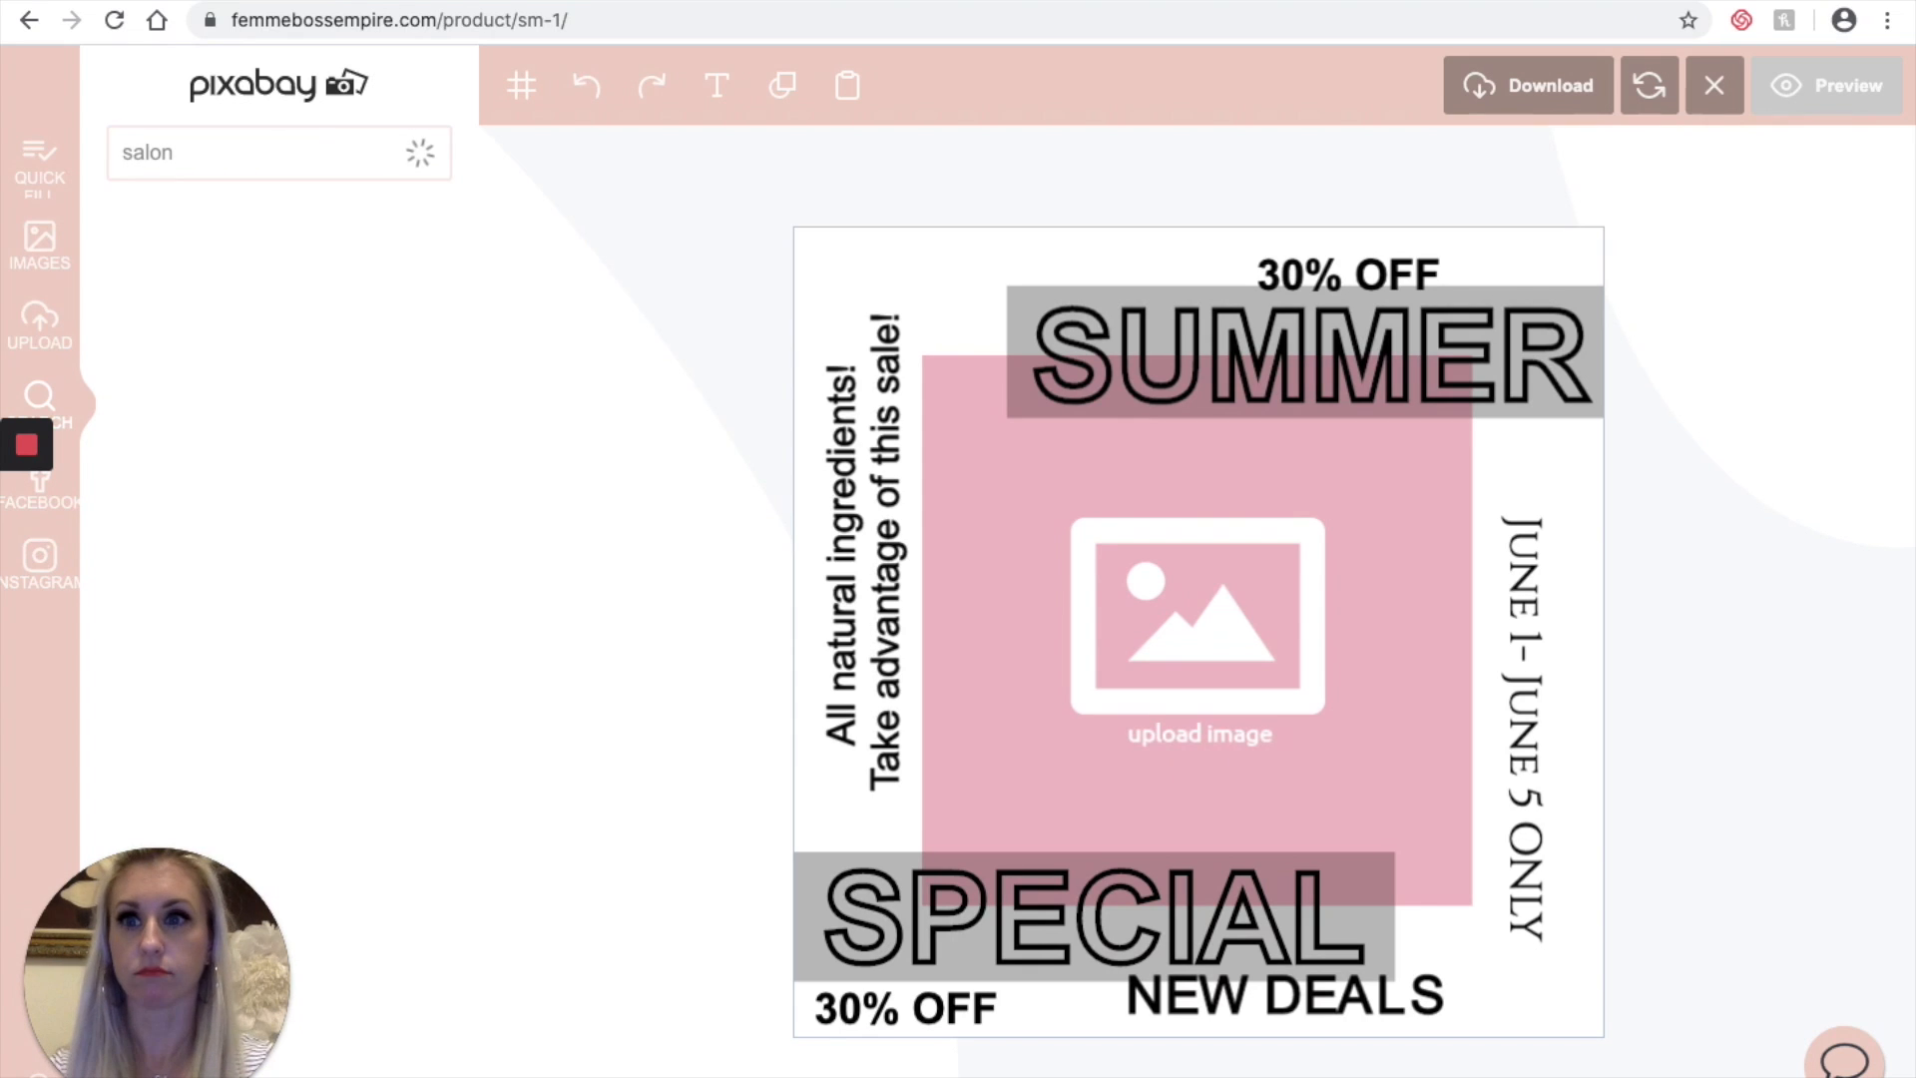
{"action": "scroll", "coordinate": [363, 471], "scroll_direction": "down", "scroll_amount": 3}
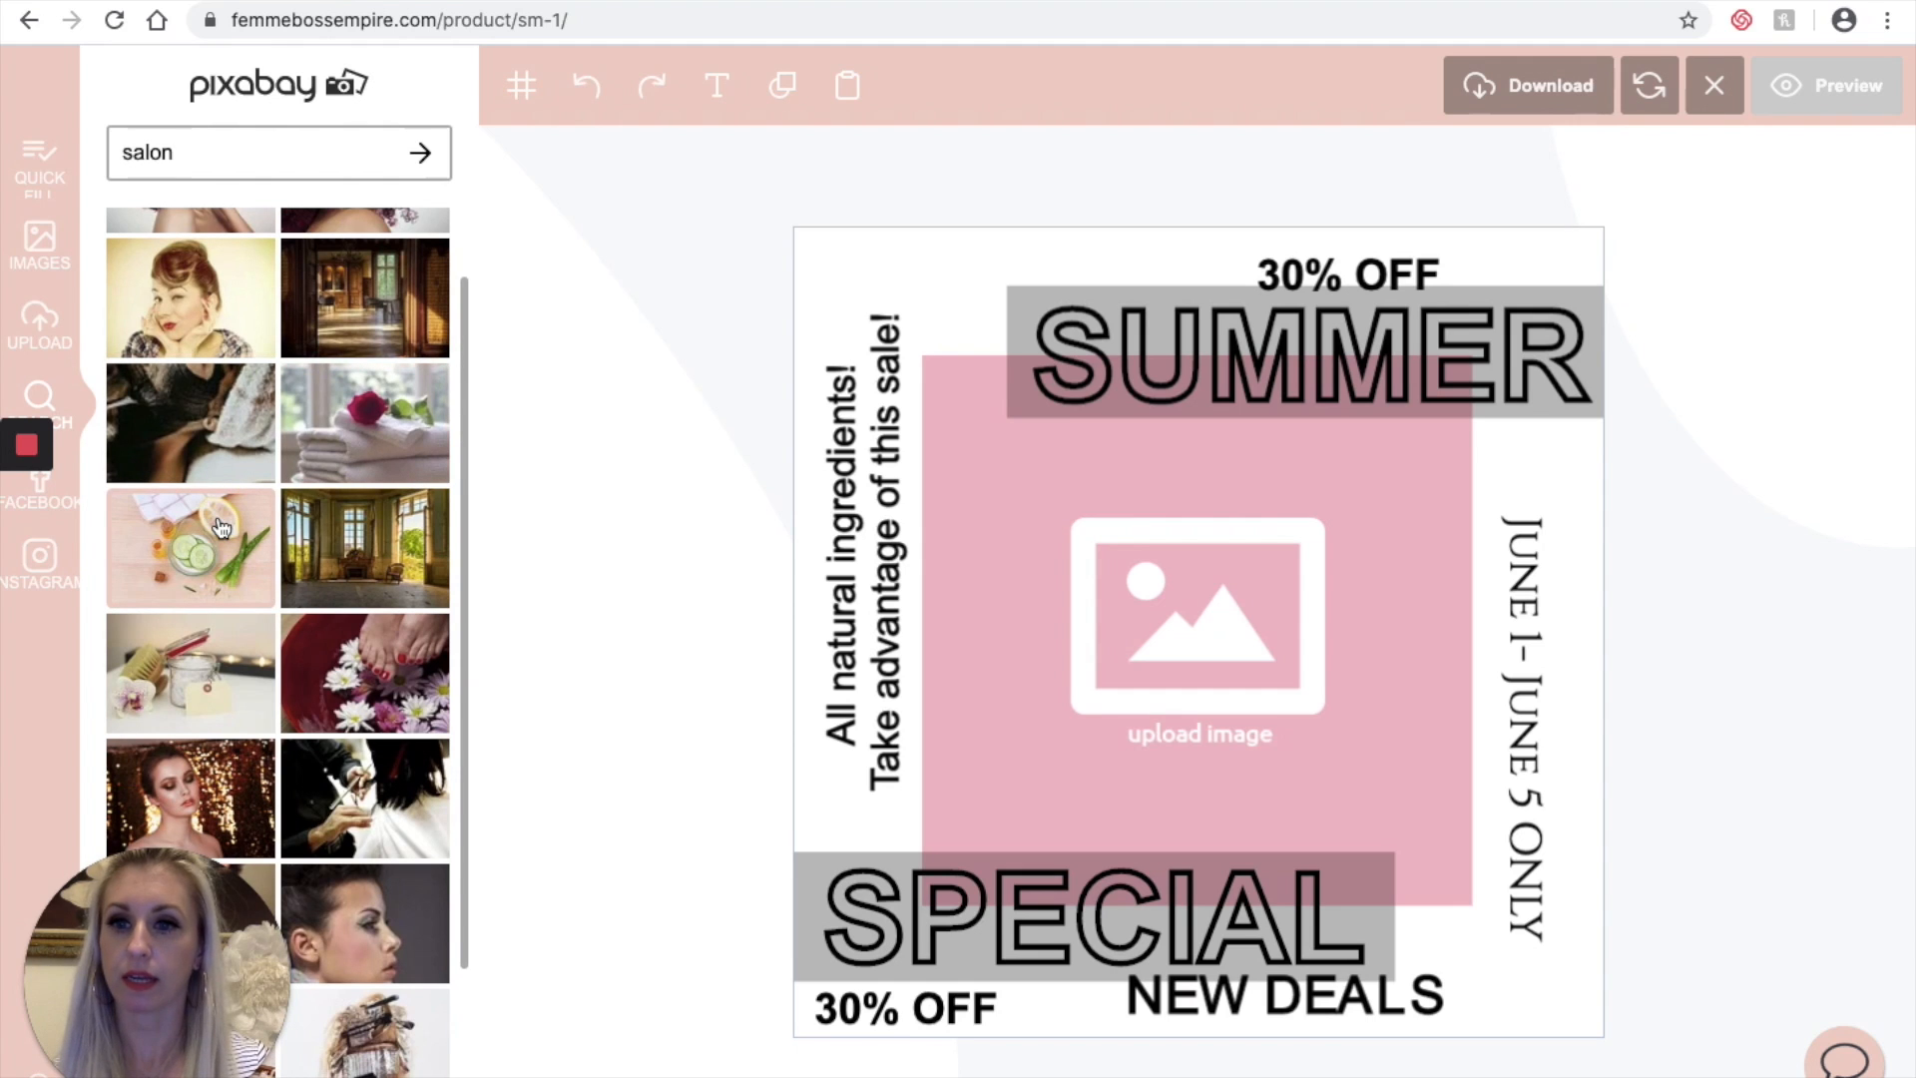
{"action": "left_click_drag", "start_coordinate": [221, 527], "coordinate": [1144, 631]}
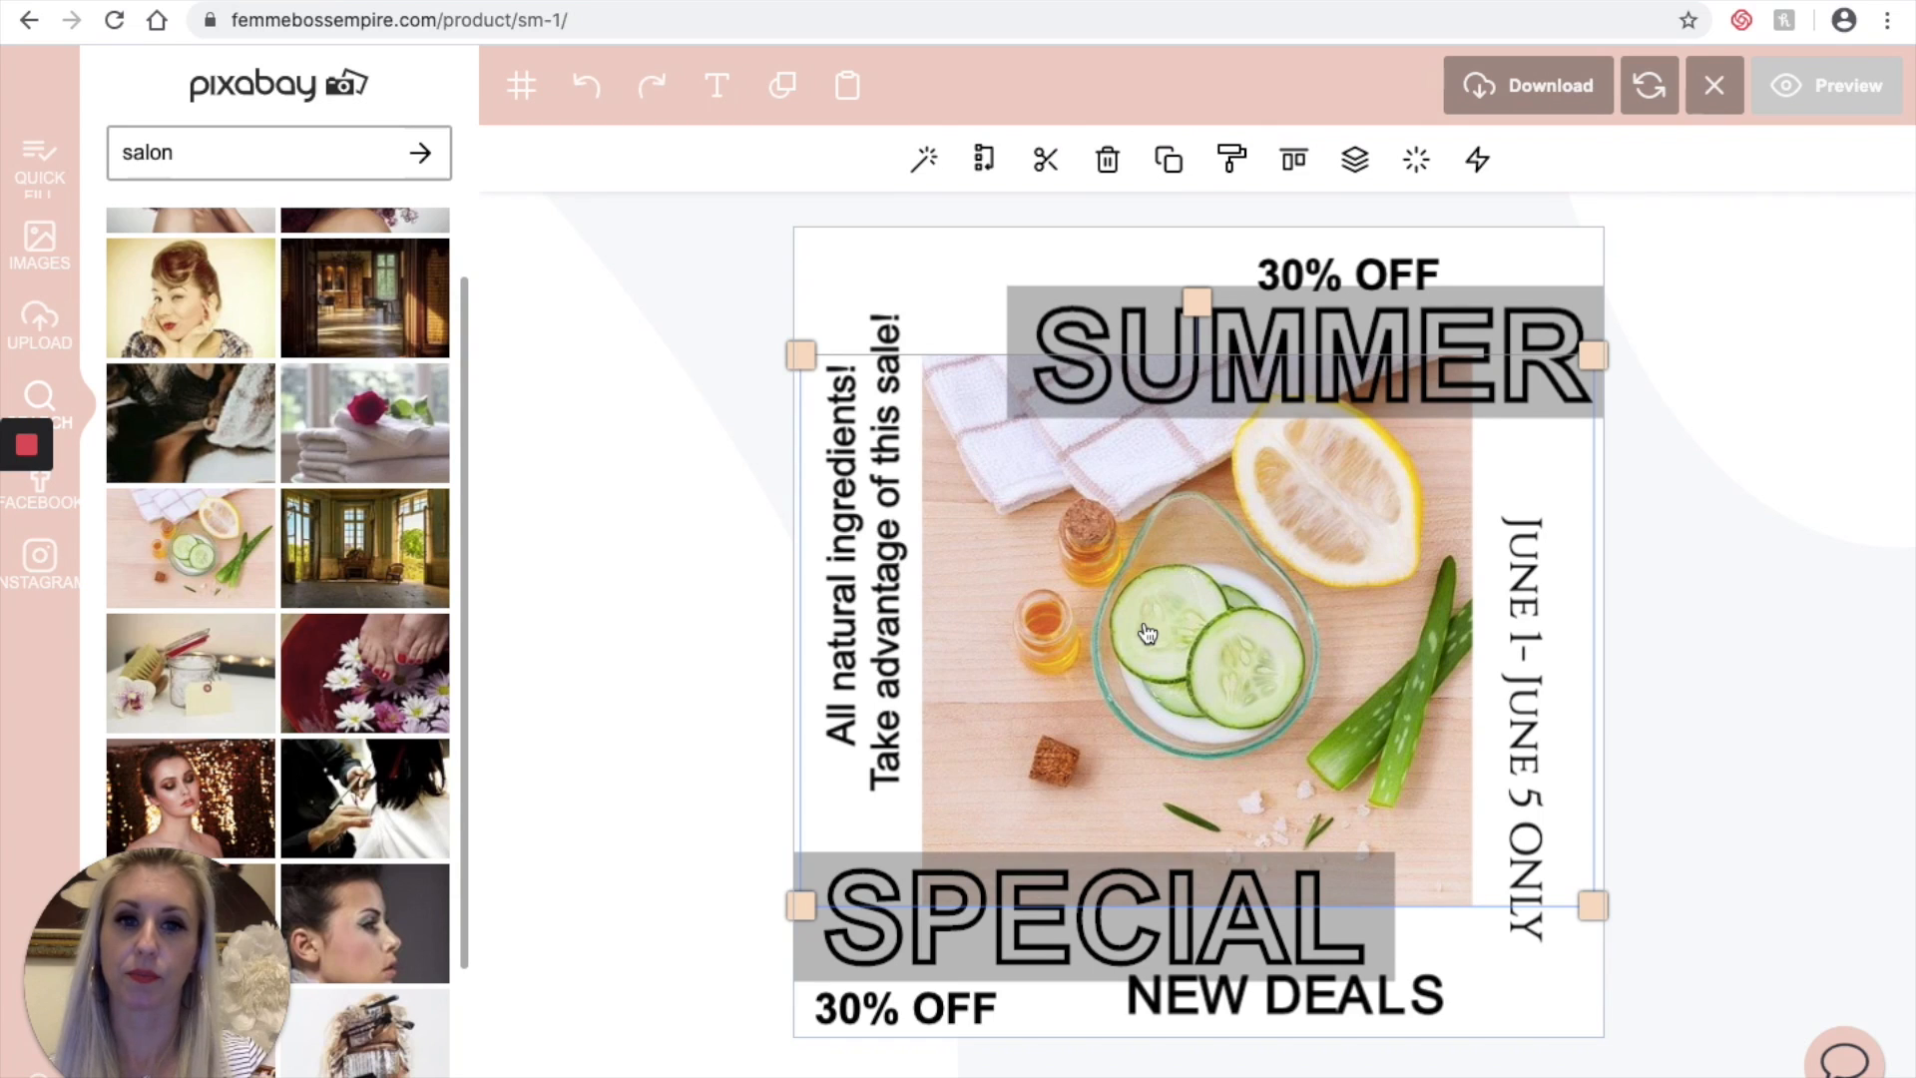
Step: Look at the Facebook and Instagram photo sources and browse the Facebook Mobile Uploads album
{"action": "left_click", "coordinate": [65, 501]}
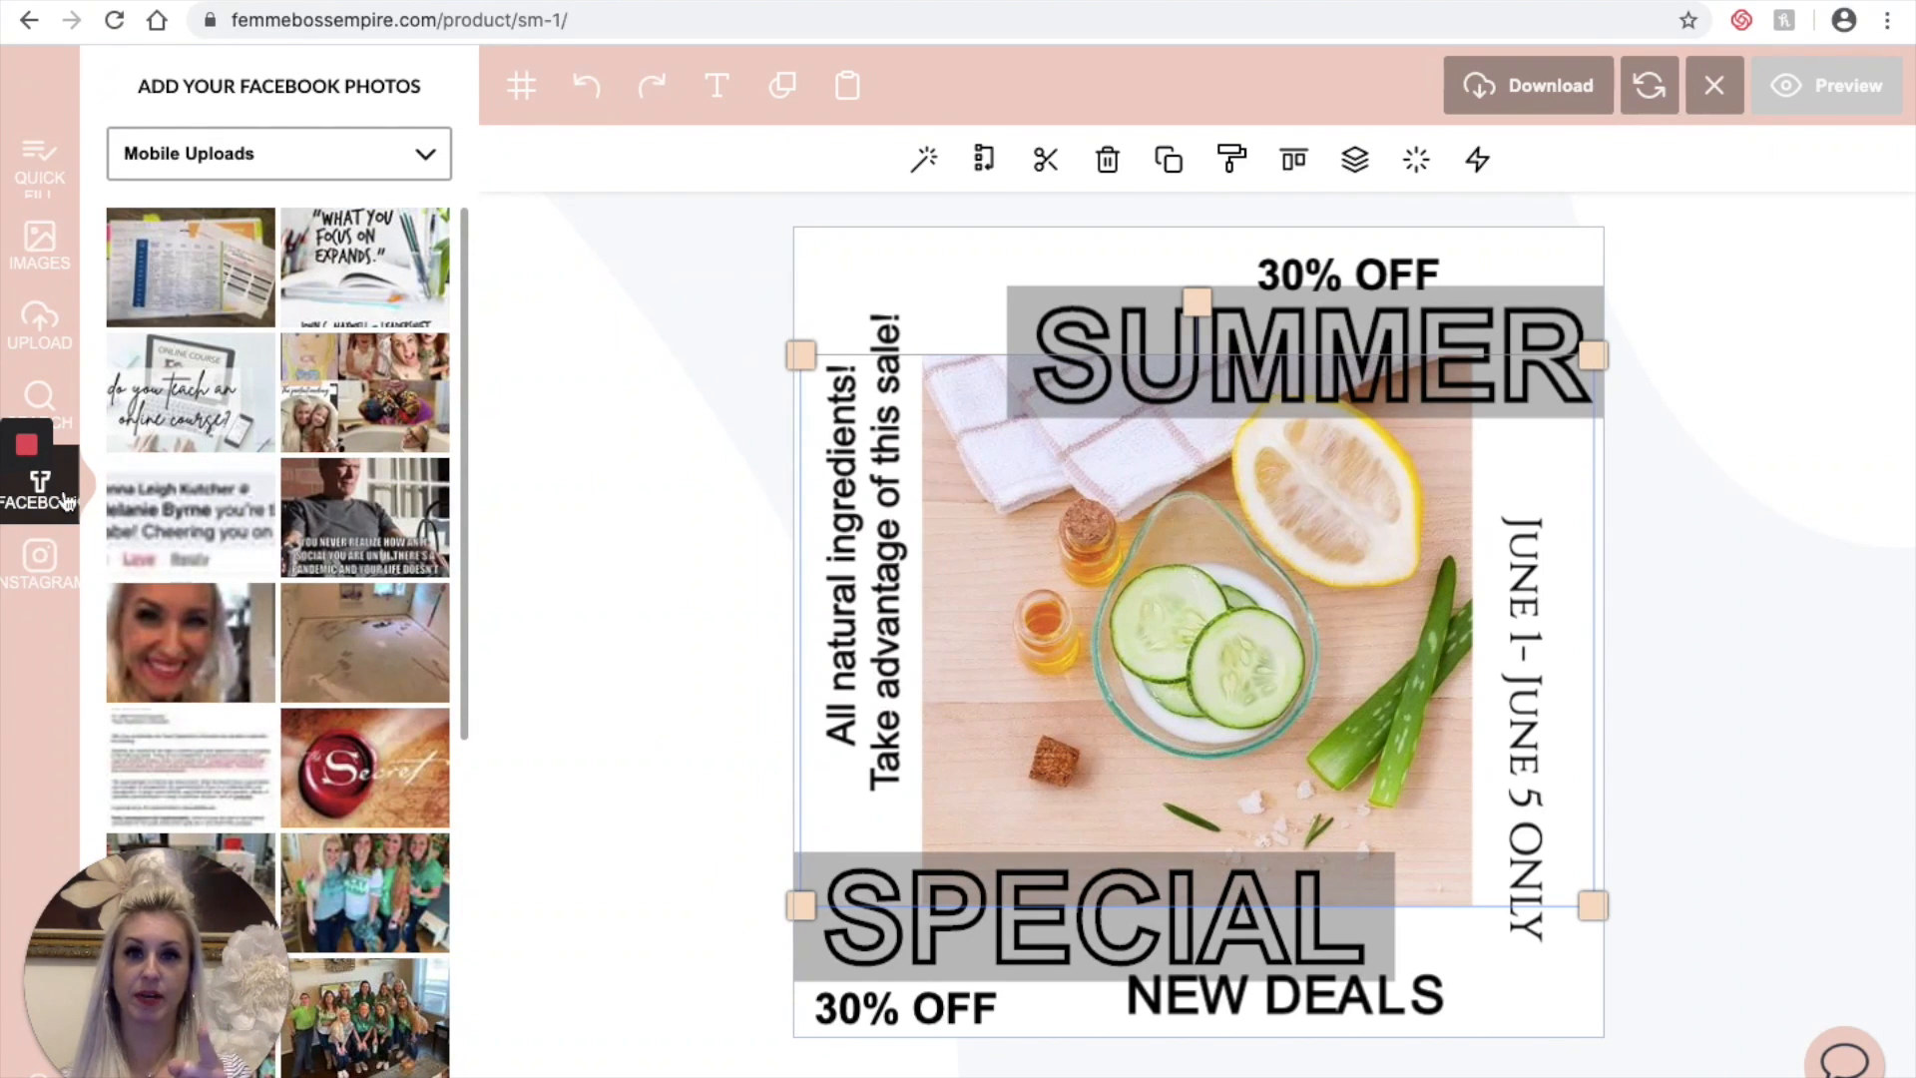
{"action": "left_click", "coordinate": [68, 581]}
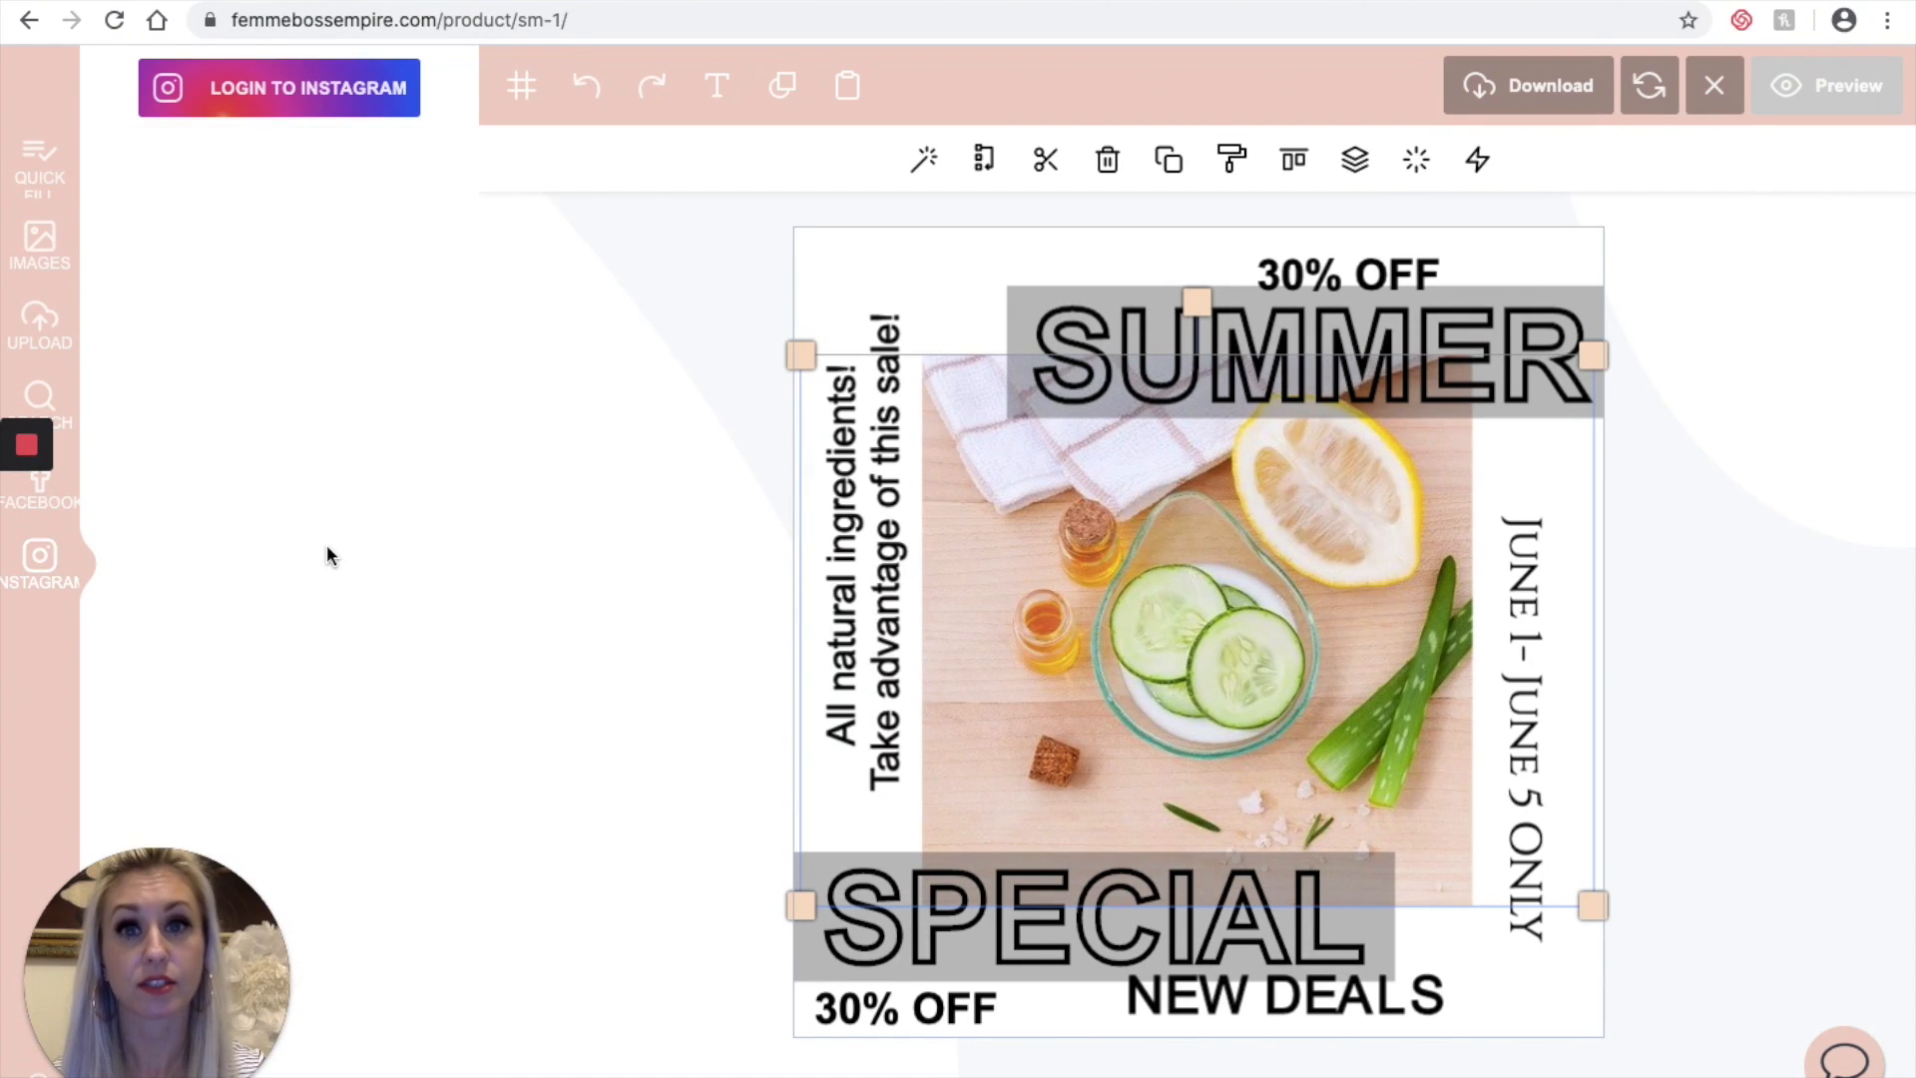
{"action": "left_click", "coordinate": [66, 504]}
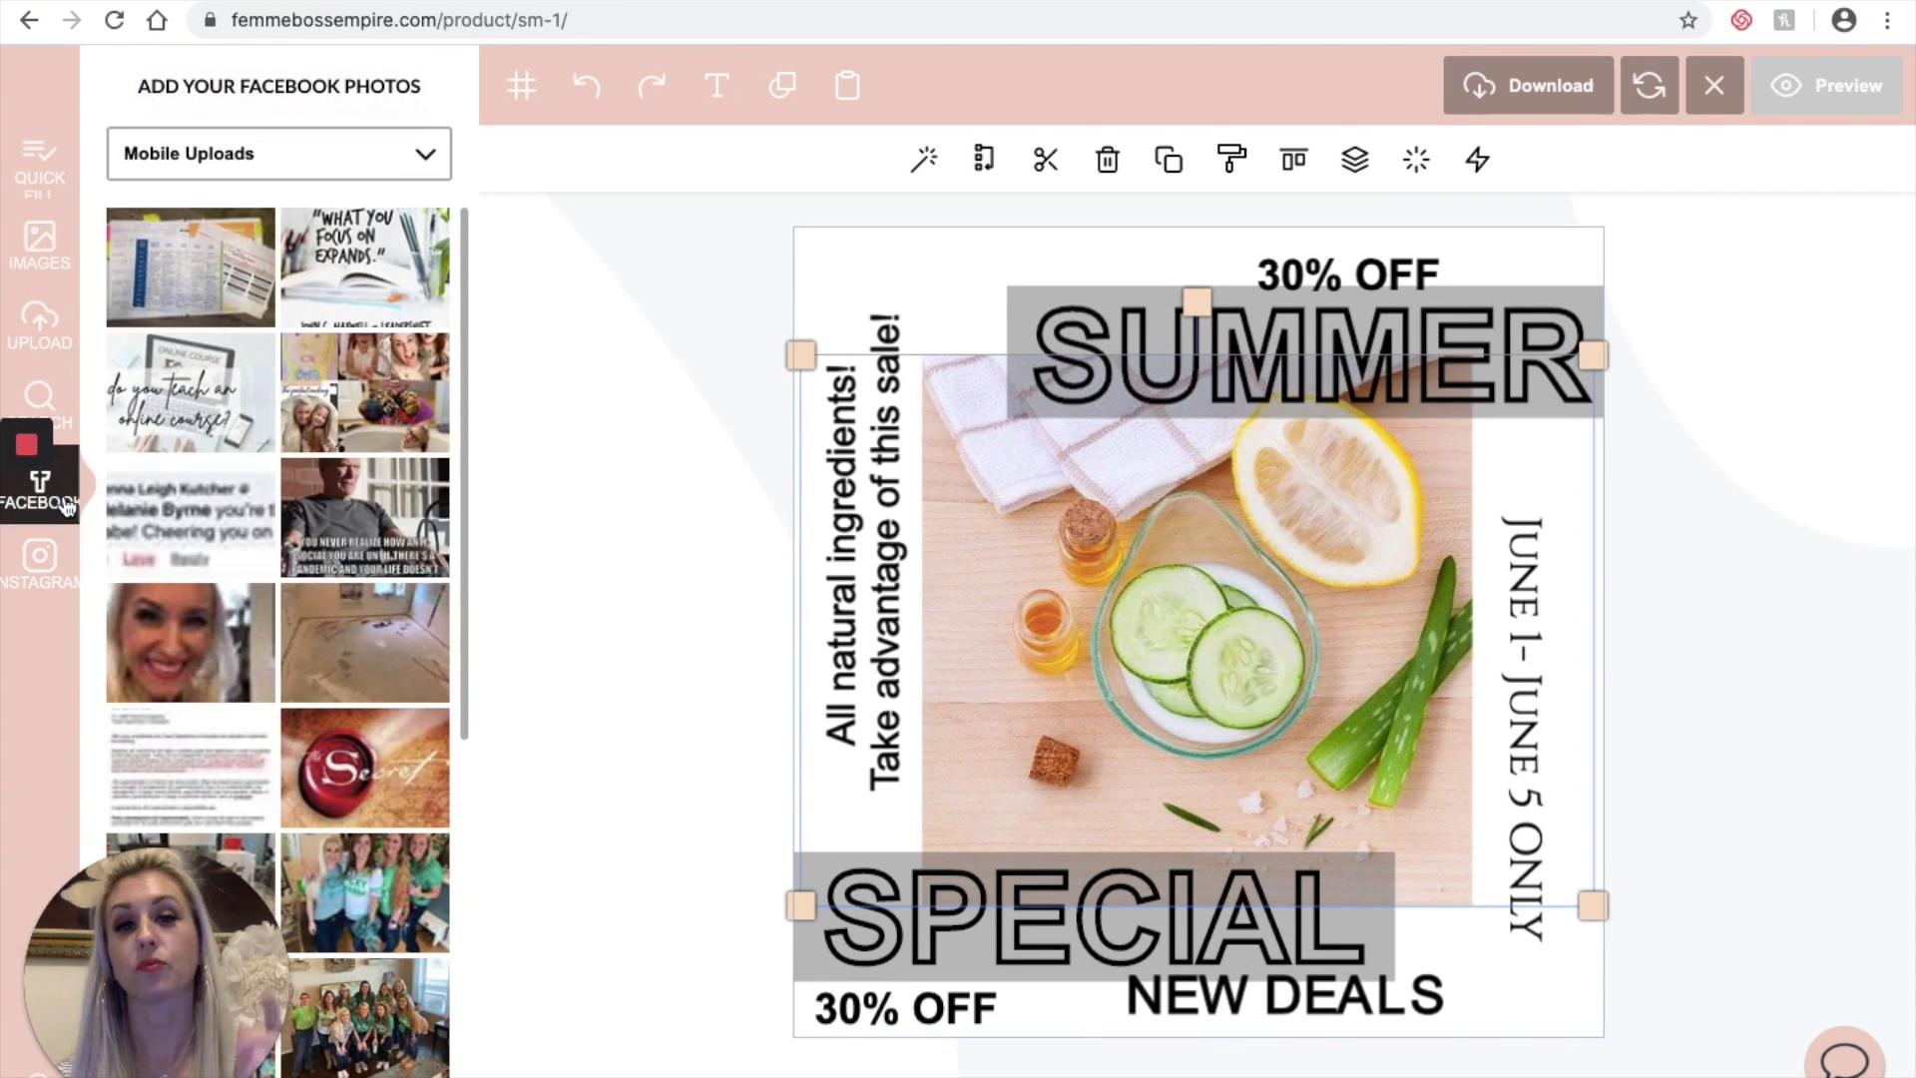
{"action": "scroll", "coordinate": [347, 576], "scroll_direction": "down", "scroll_amount": 7}
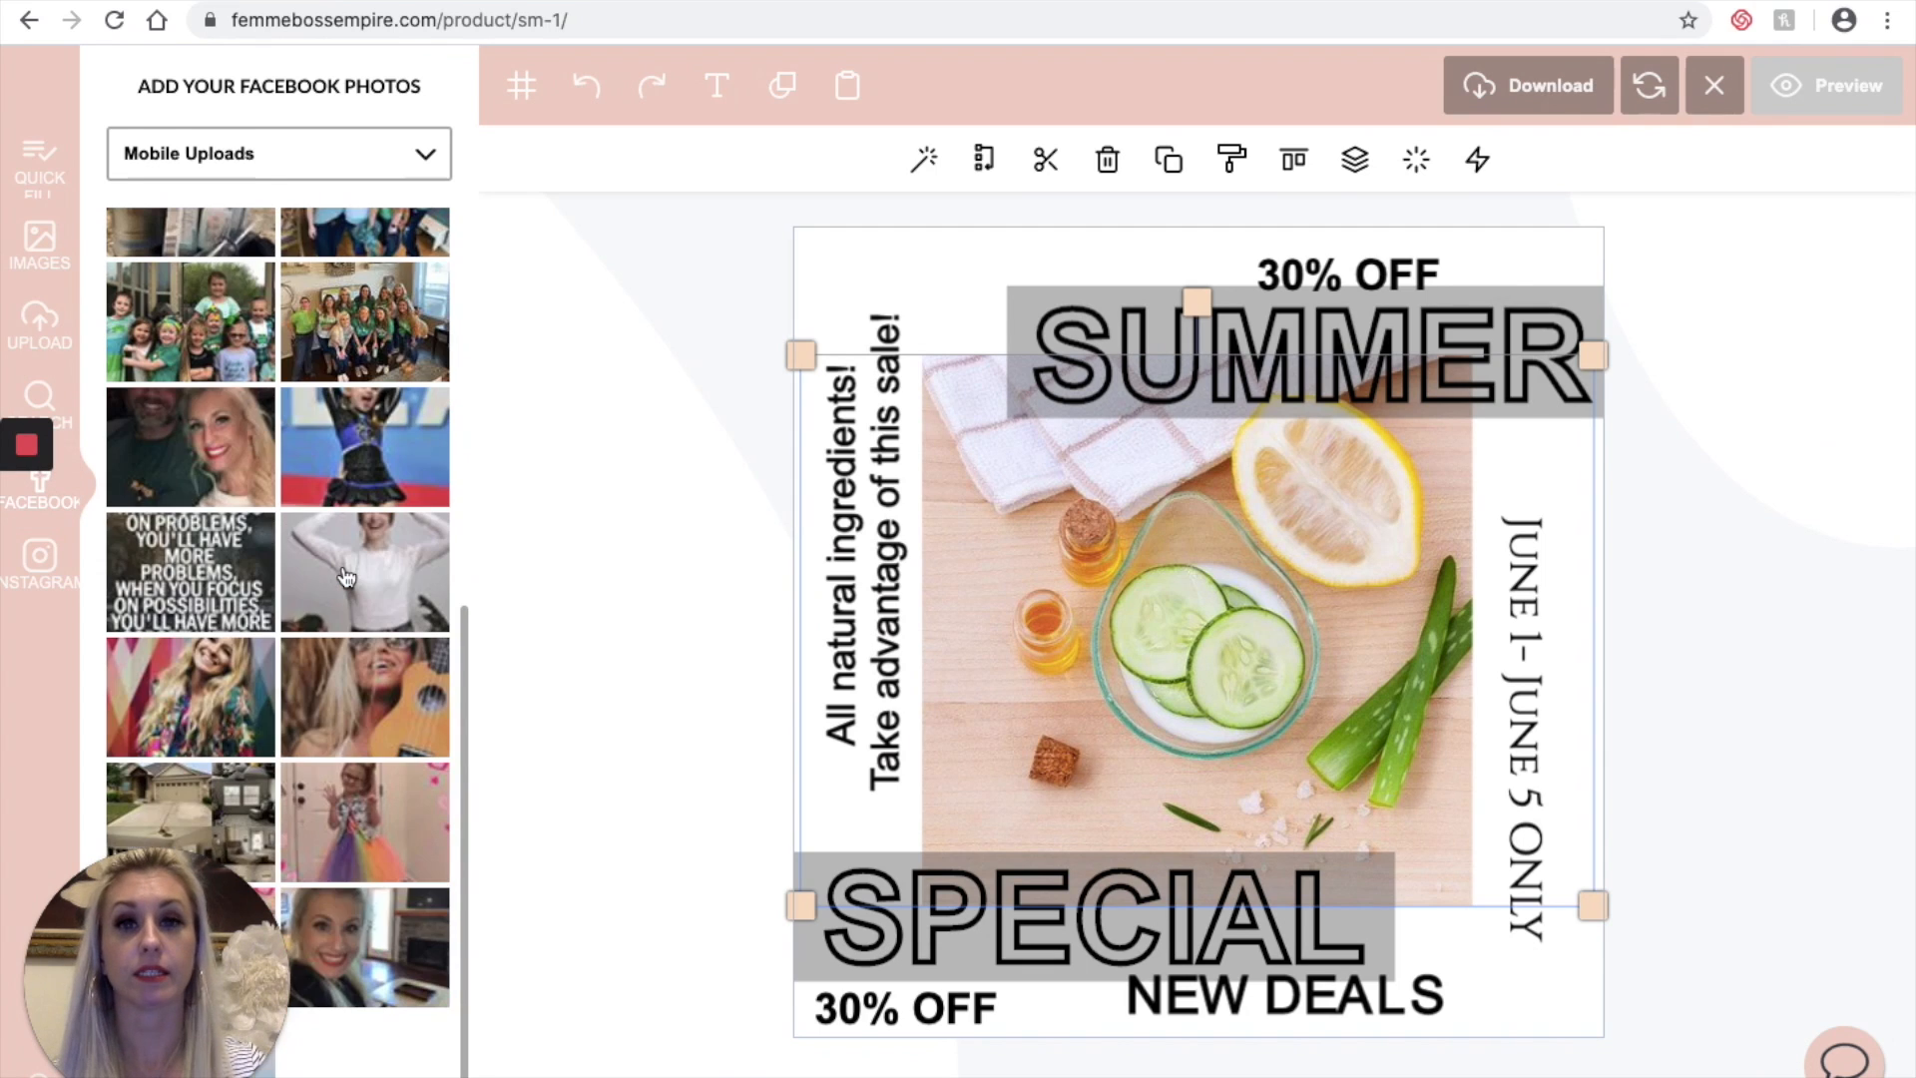
{"action": "scroll", "coordinate": [346, 576], "scroll_direction": "down", "scroll_amount": 10}
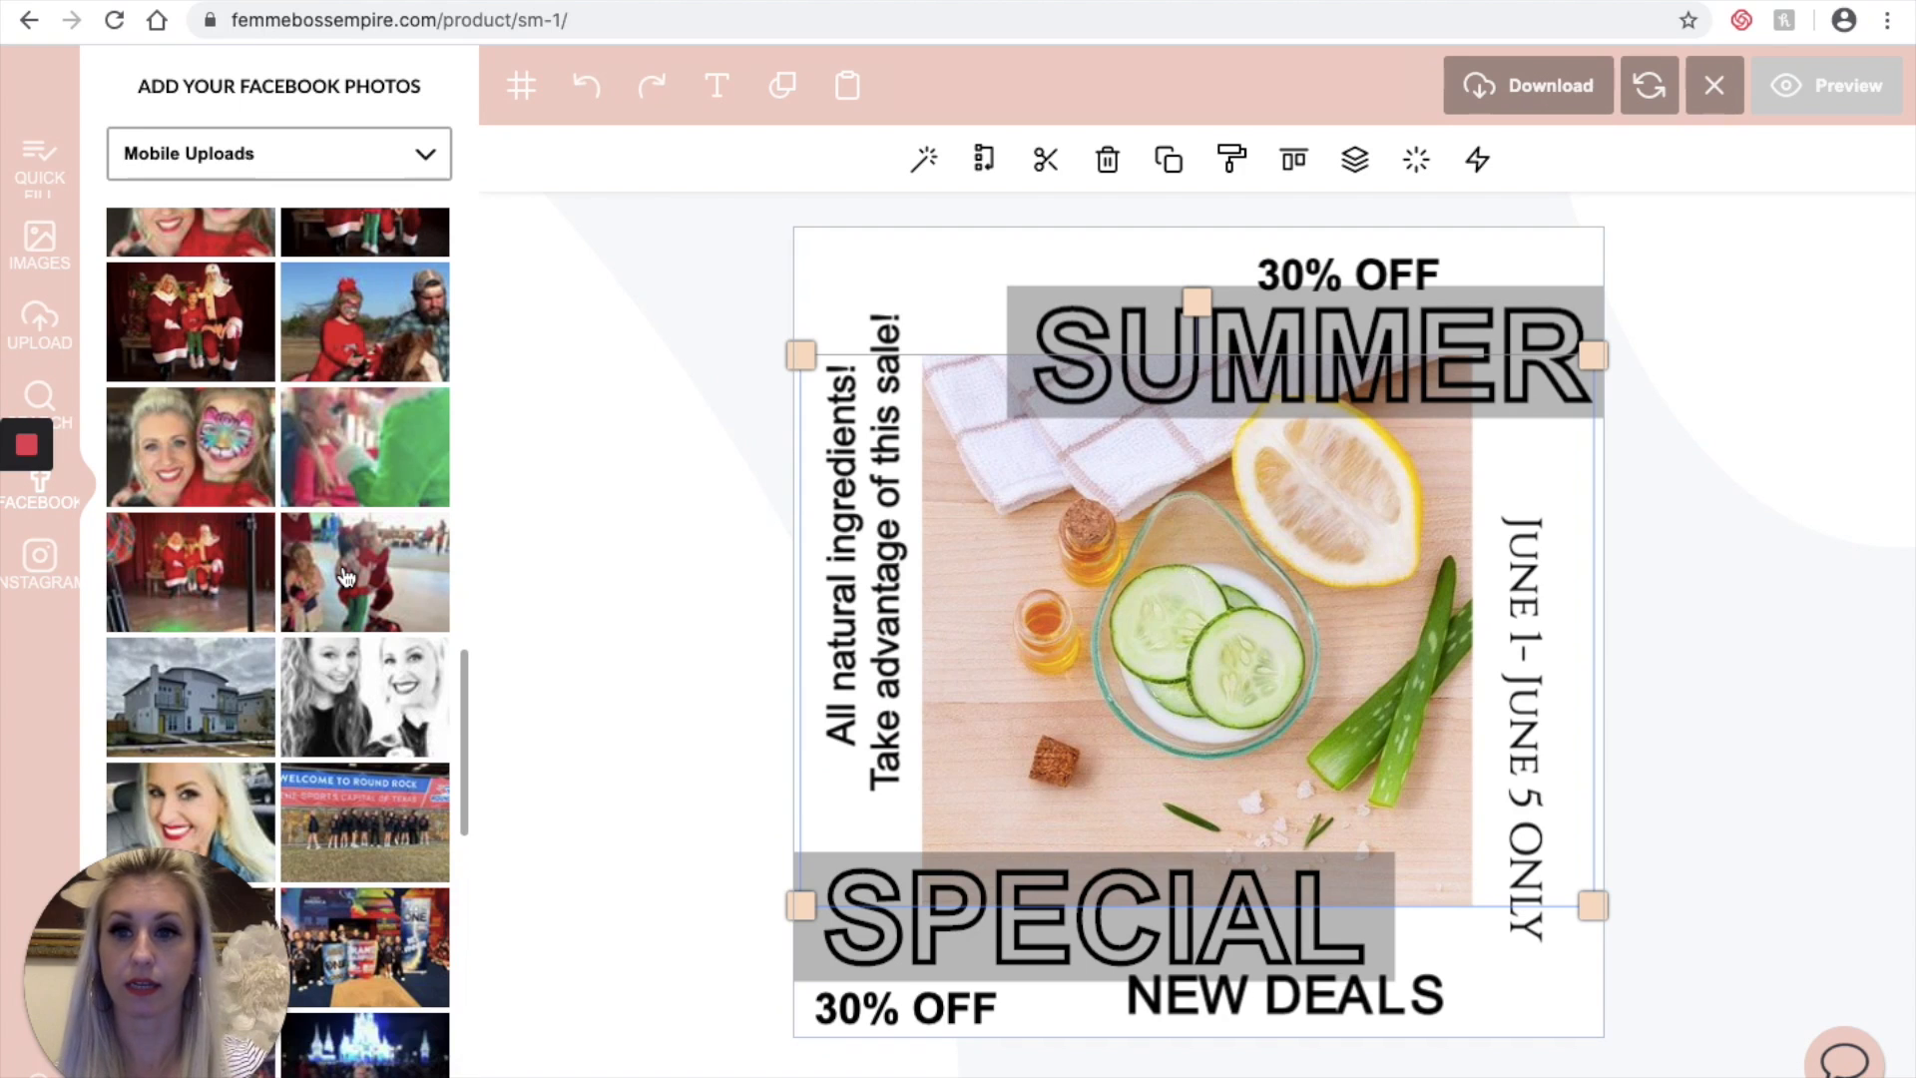
Step: Browse the Mobile Uploads album, try the sunglasses selfie as the design's picture, and replace it with the family photo in baseball caps
{"action": "scroll", "coordinate": [346, 577], "scroll_direction": "down", "scroll_amount": 6}
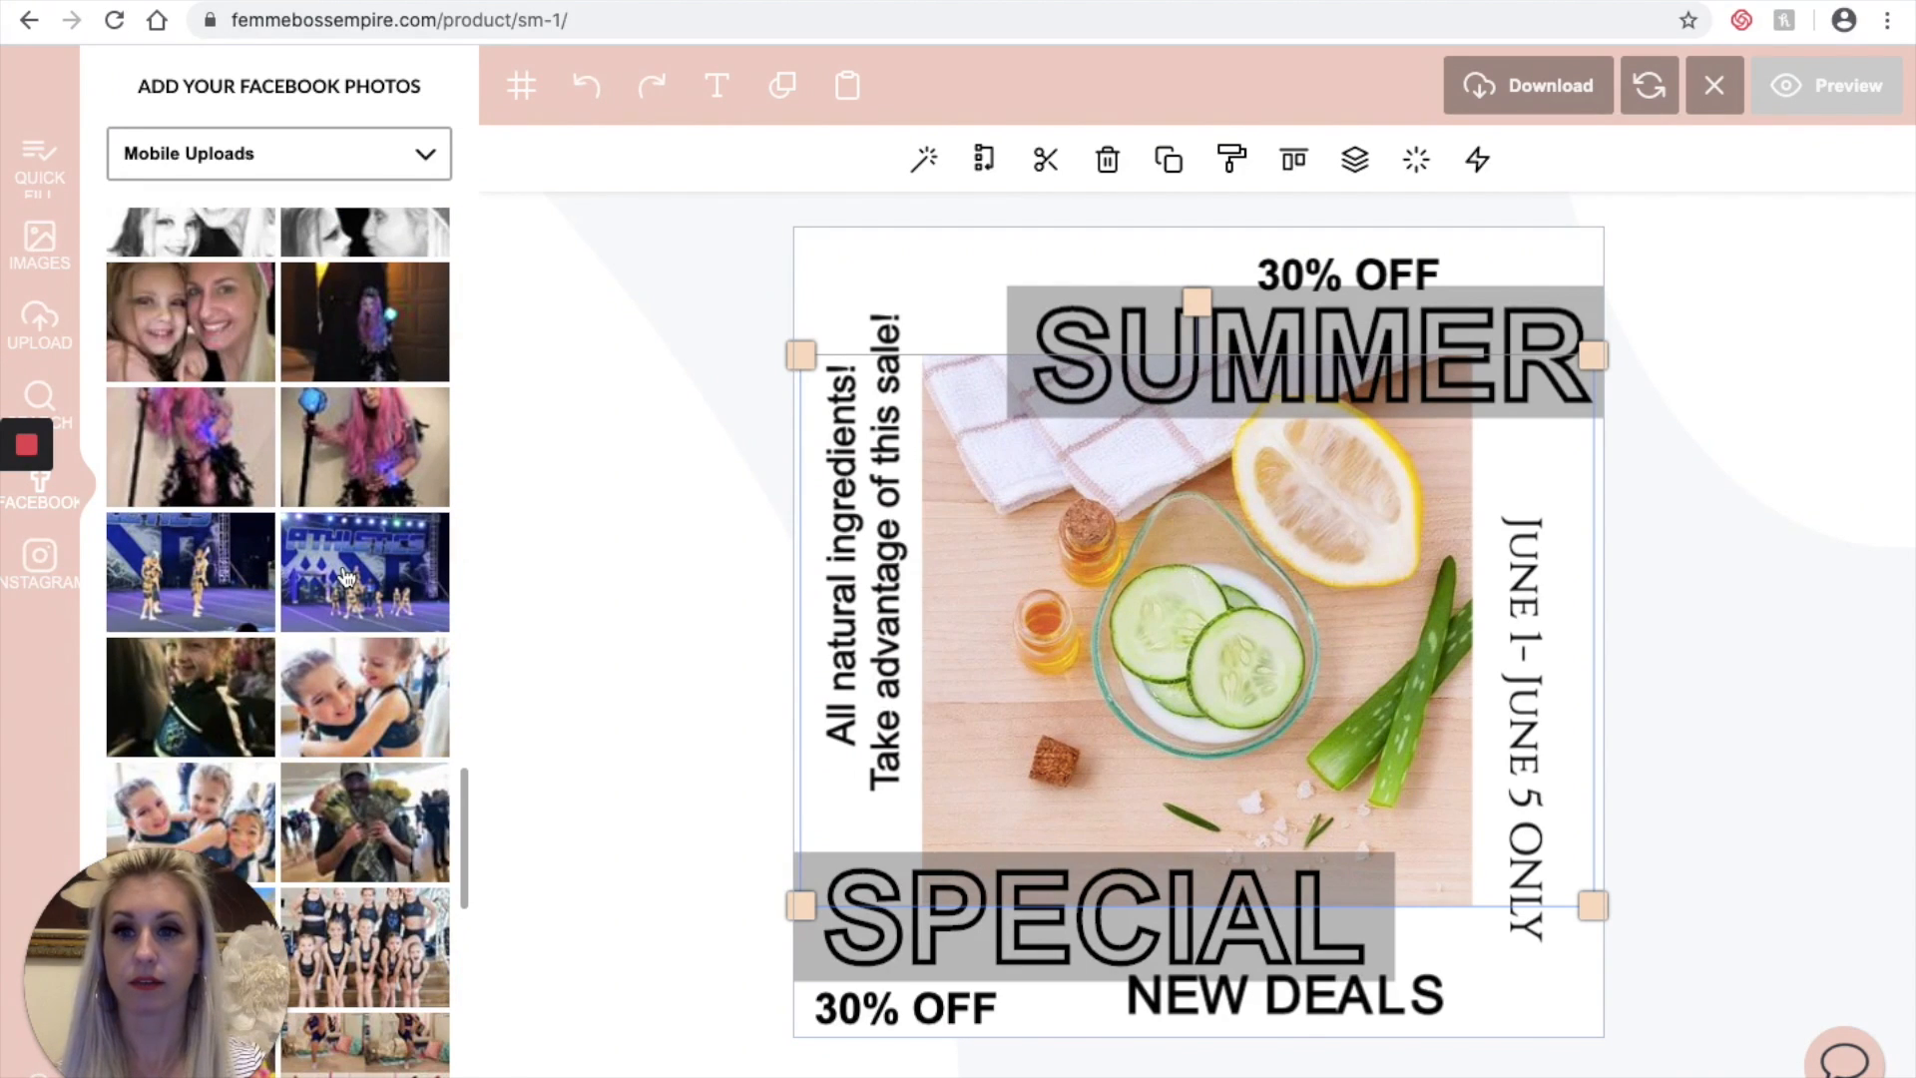
{"action": "scroll", "coordinate": [353, 539], "scroll_direction": "down", "scroll_amount": 10}
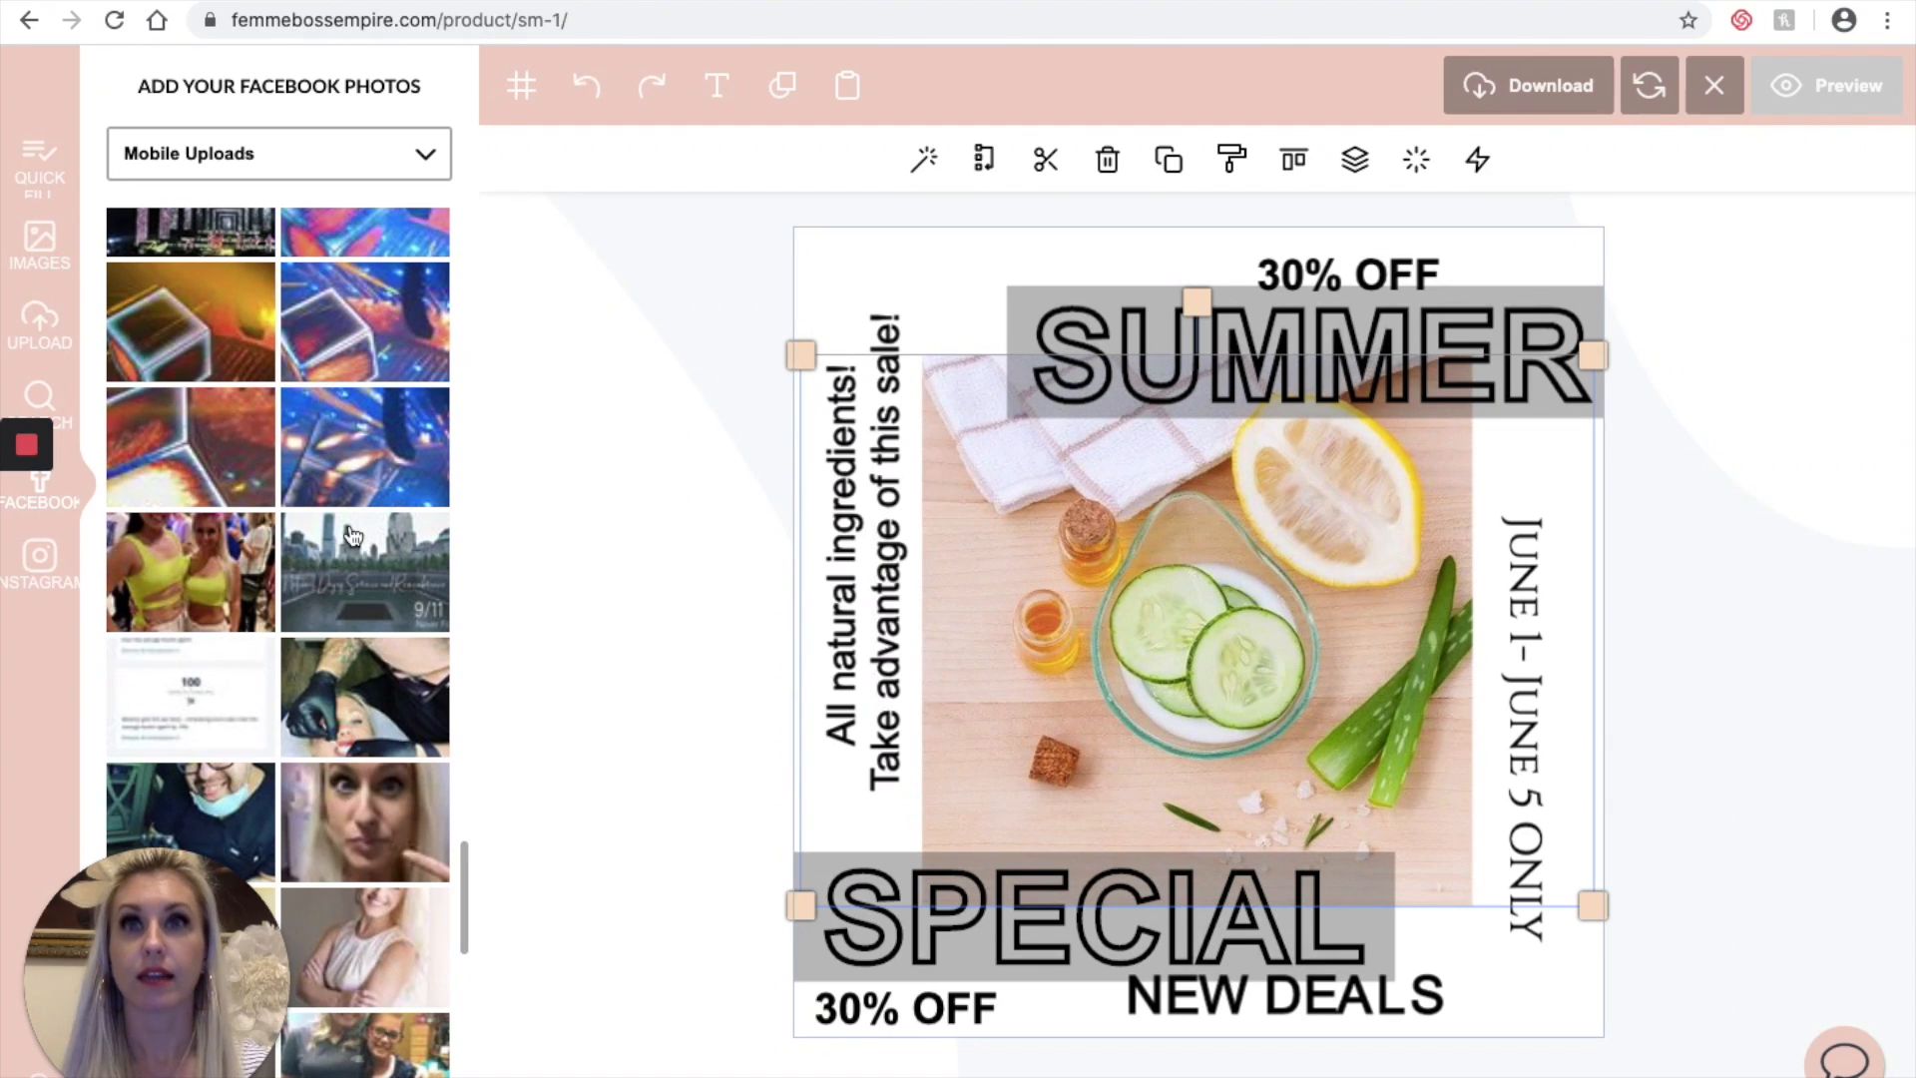
{"action": "scroll", "coordinate": [303, 511], "scroll_direction": "down", "scroll_amount": 5}
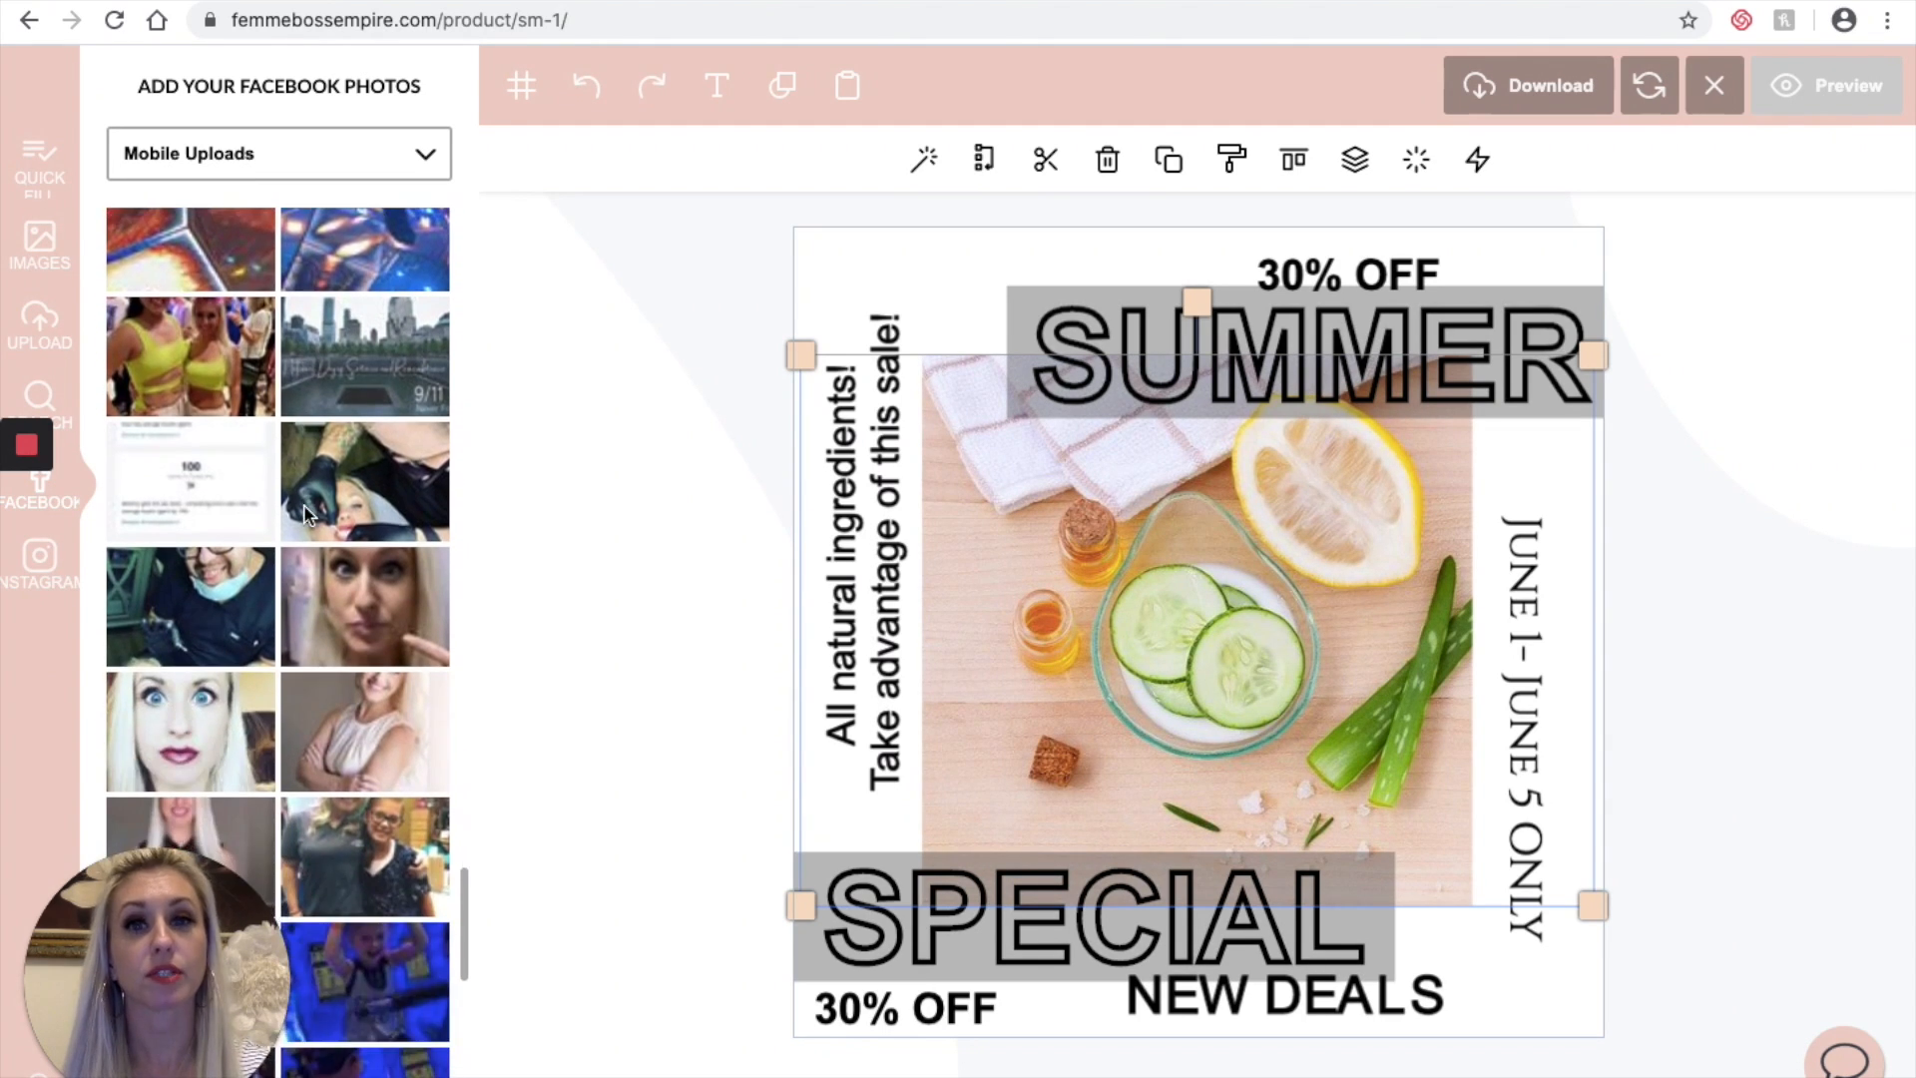
{"action": "scroll", "coordinate": [303, 505], "scroll_direction": "down", "scroll_amount": 3}
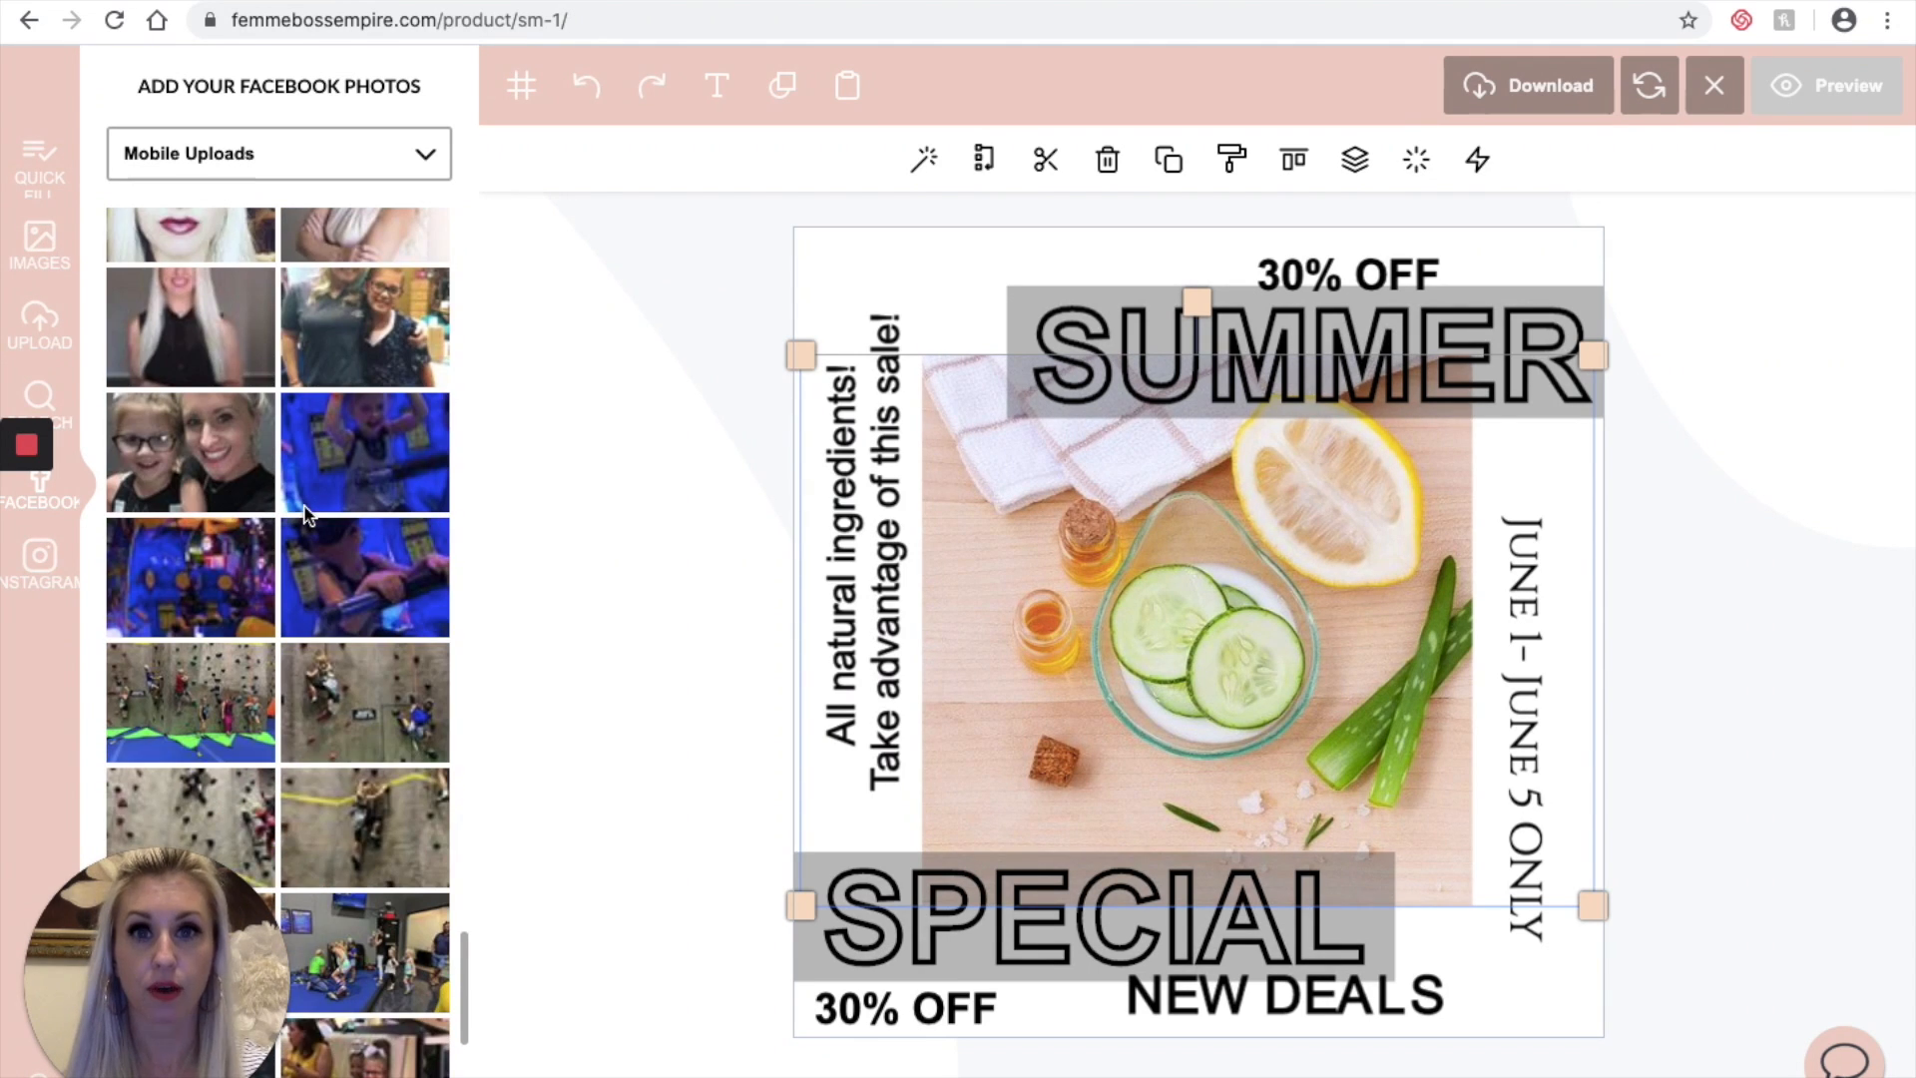
{"action": "scroll", "coordinate": [304, 511], "scroll_direction": "down", "scroll_amount": 5}
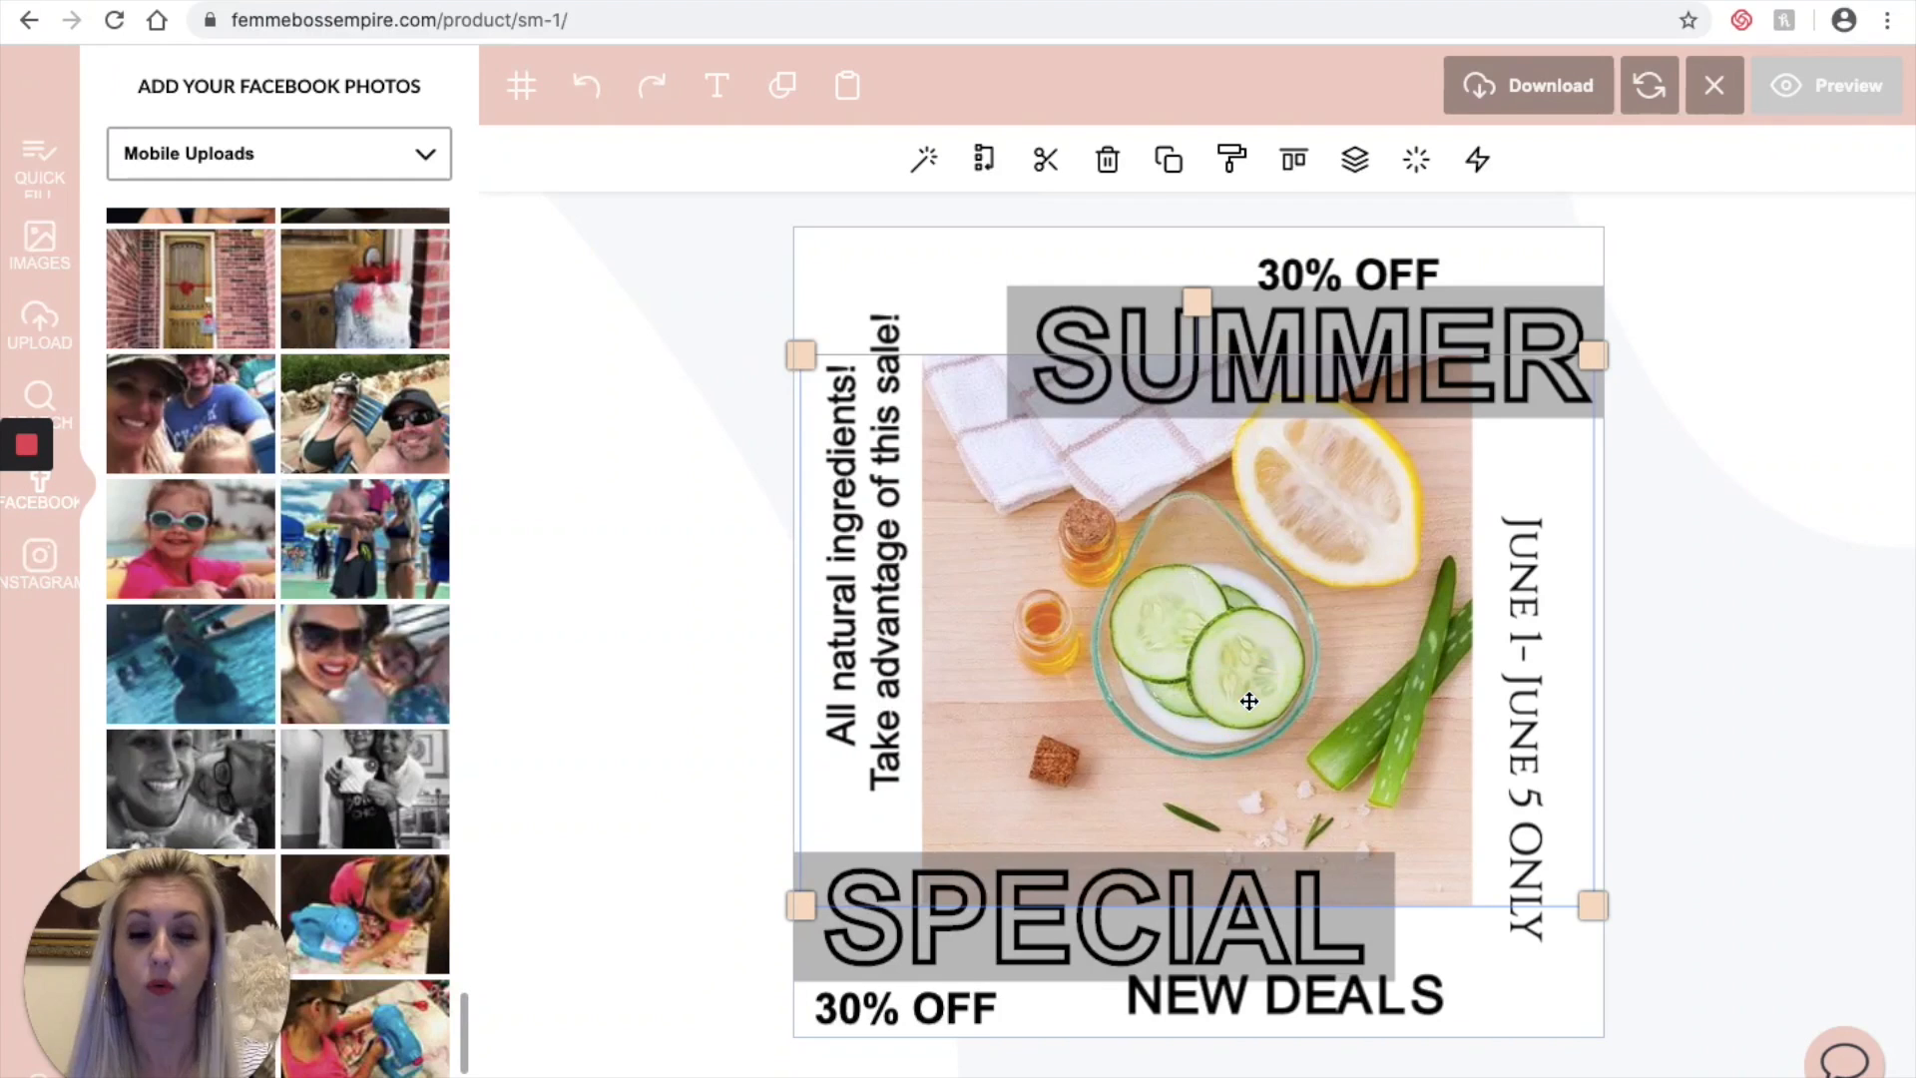
{"action": "left_click", "coordinate": [299, 688]}
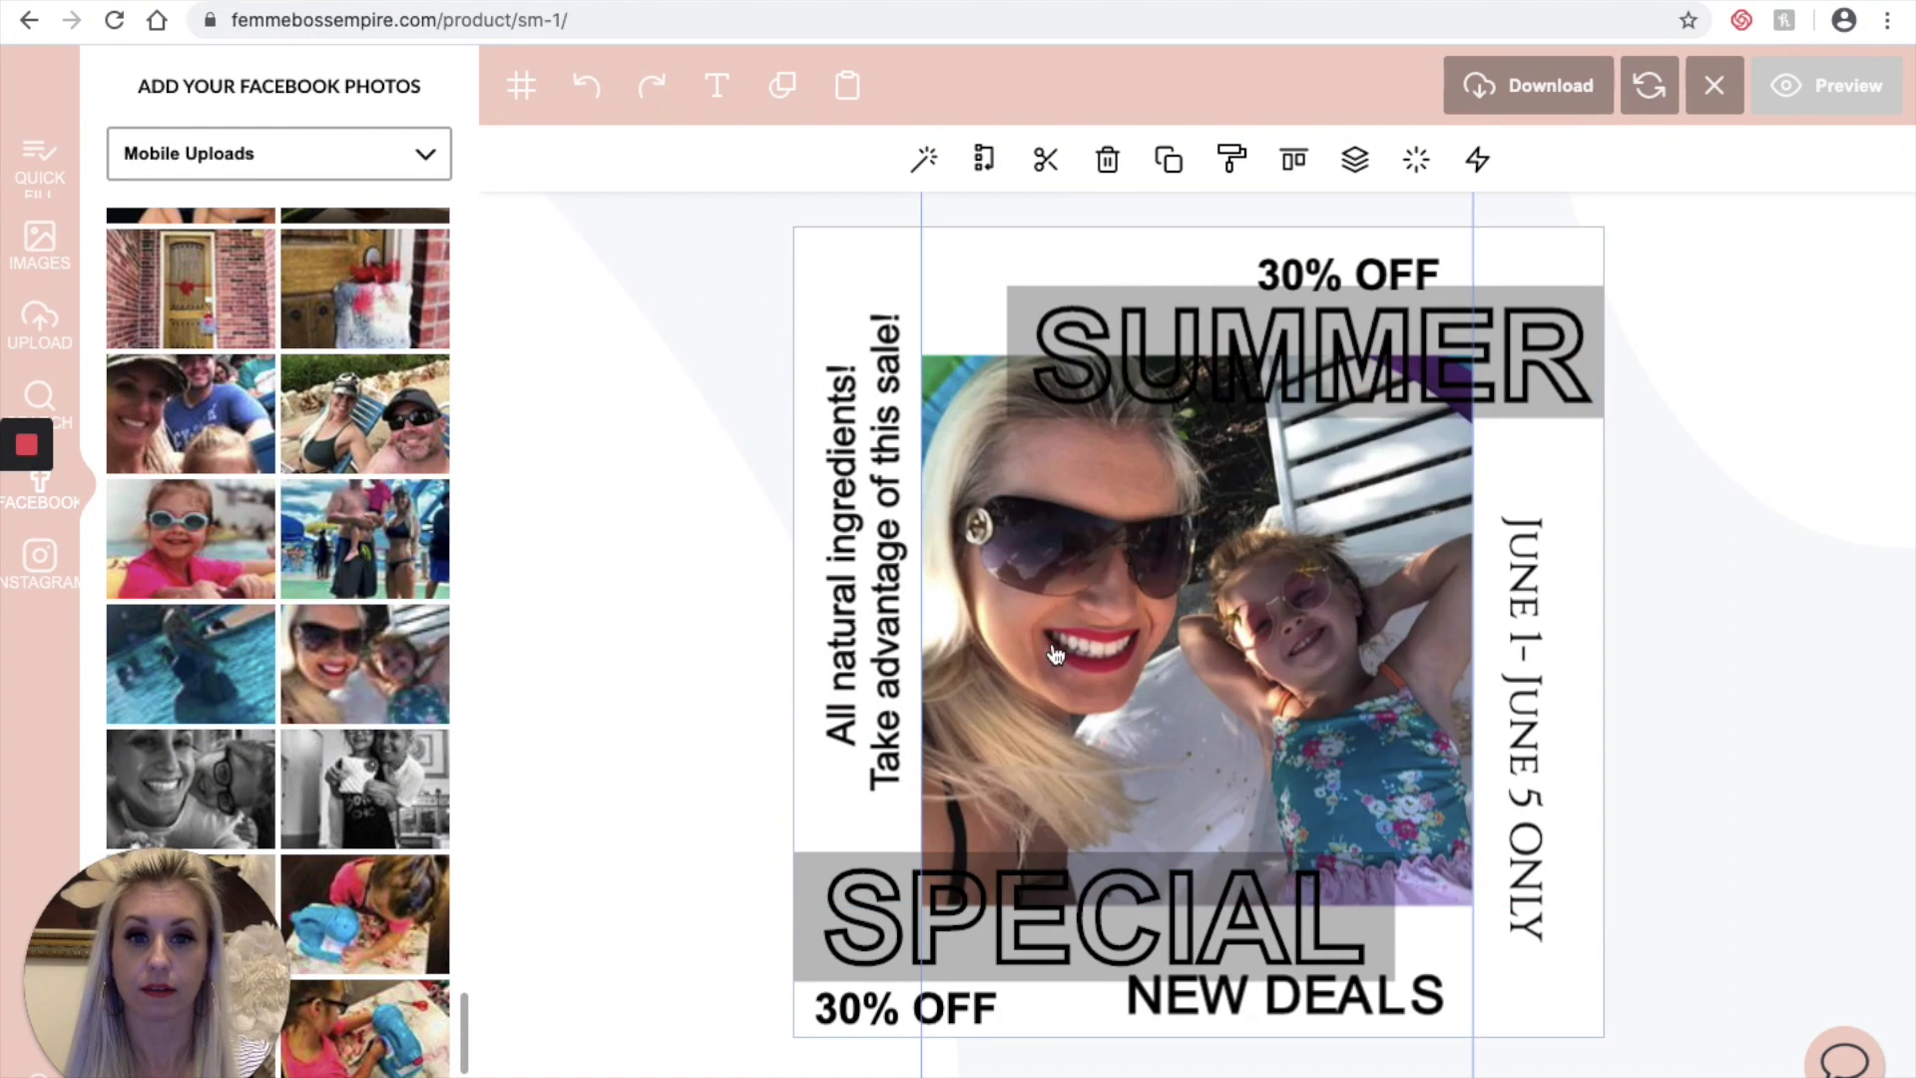
{"action": "left_click_drag", "start_coordinate": [224, 447], "coordinate": [1101, 545]}
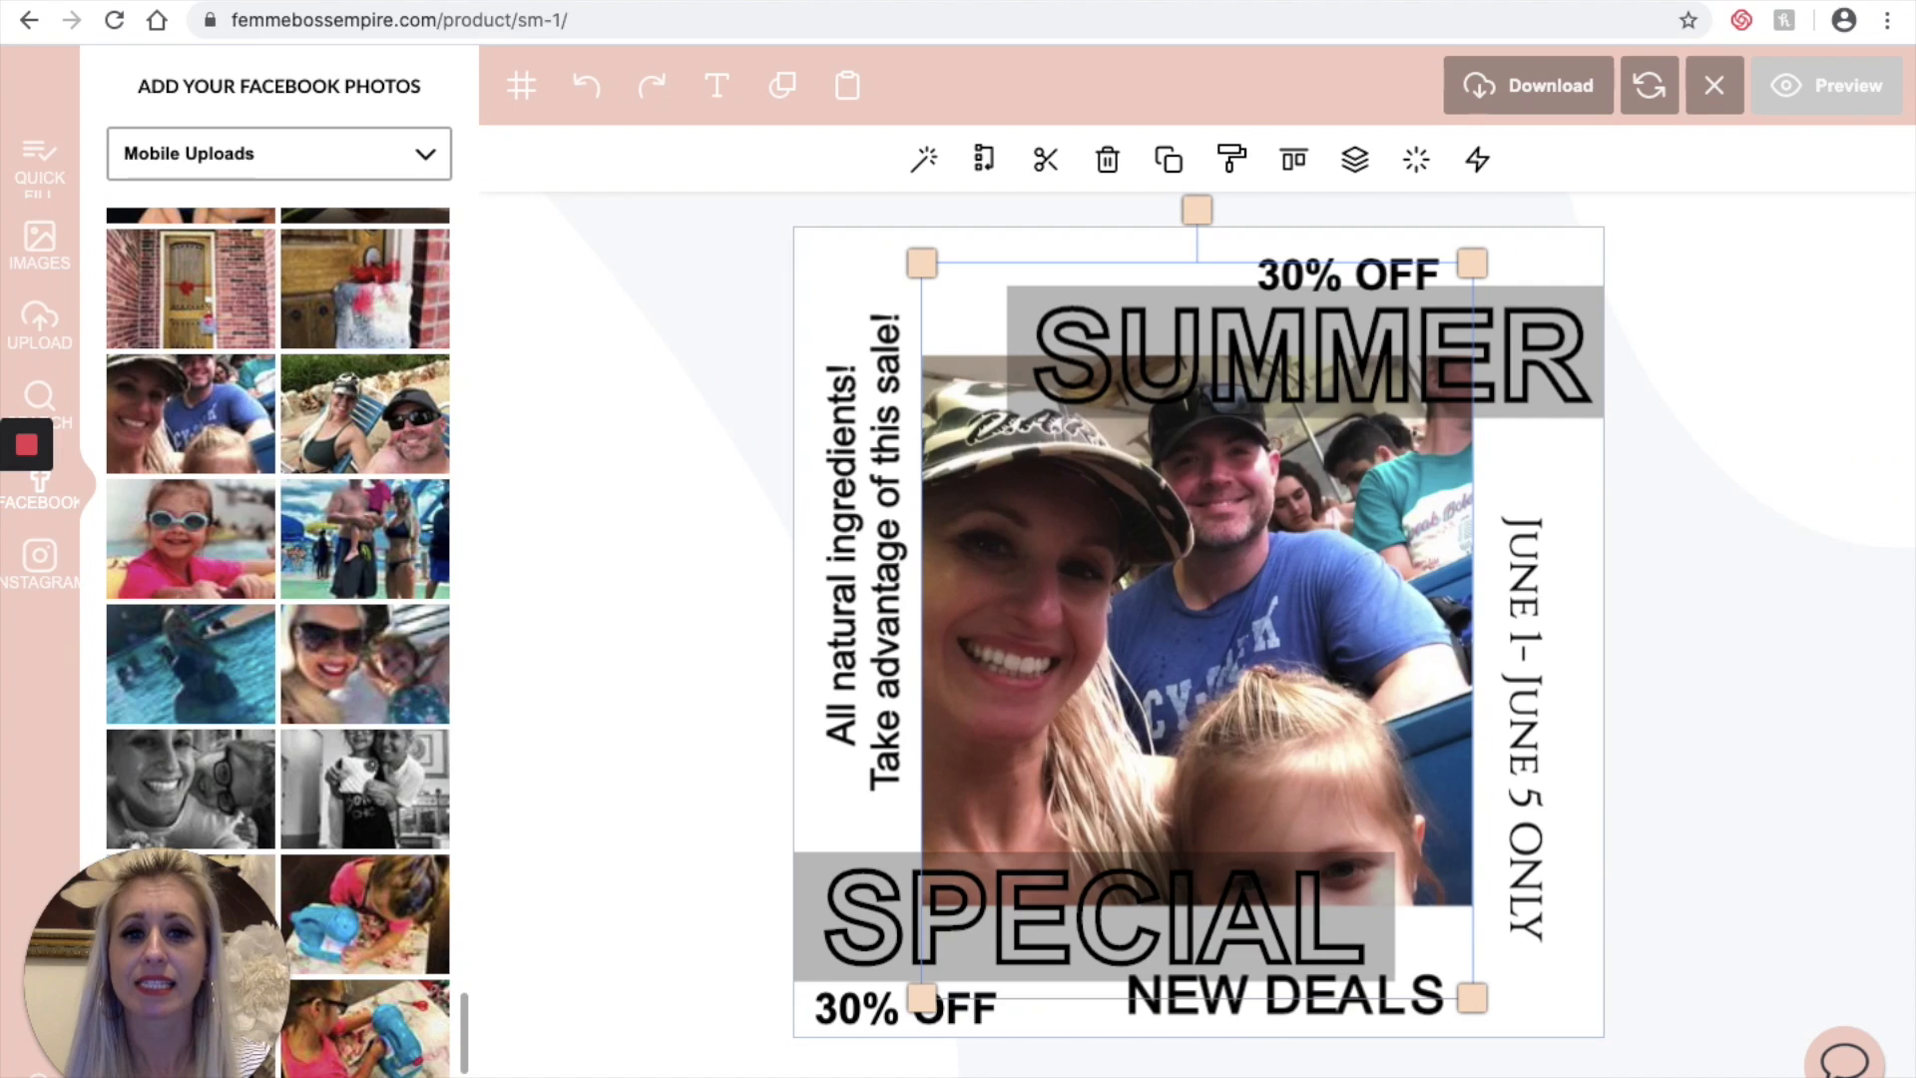
Step: Replace the design's picture with the beach selfie of the blonde woman and young girl from the Facebook Mobile Uploads album
{"action": "scroll", "coordinate": [337, 788], "scroll_direction": "down", "scroll_amount": 1}
{"action": "scroll", "coordinate": [337, 788], "scroll_direction": "down", "scroll_amount": 5}
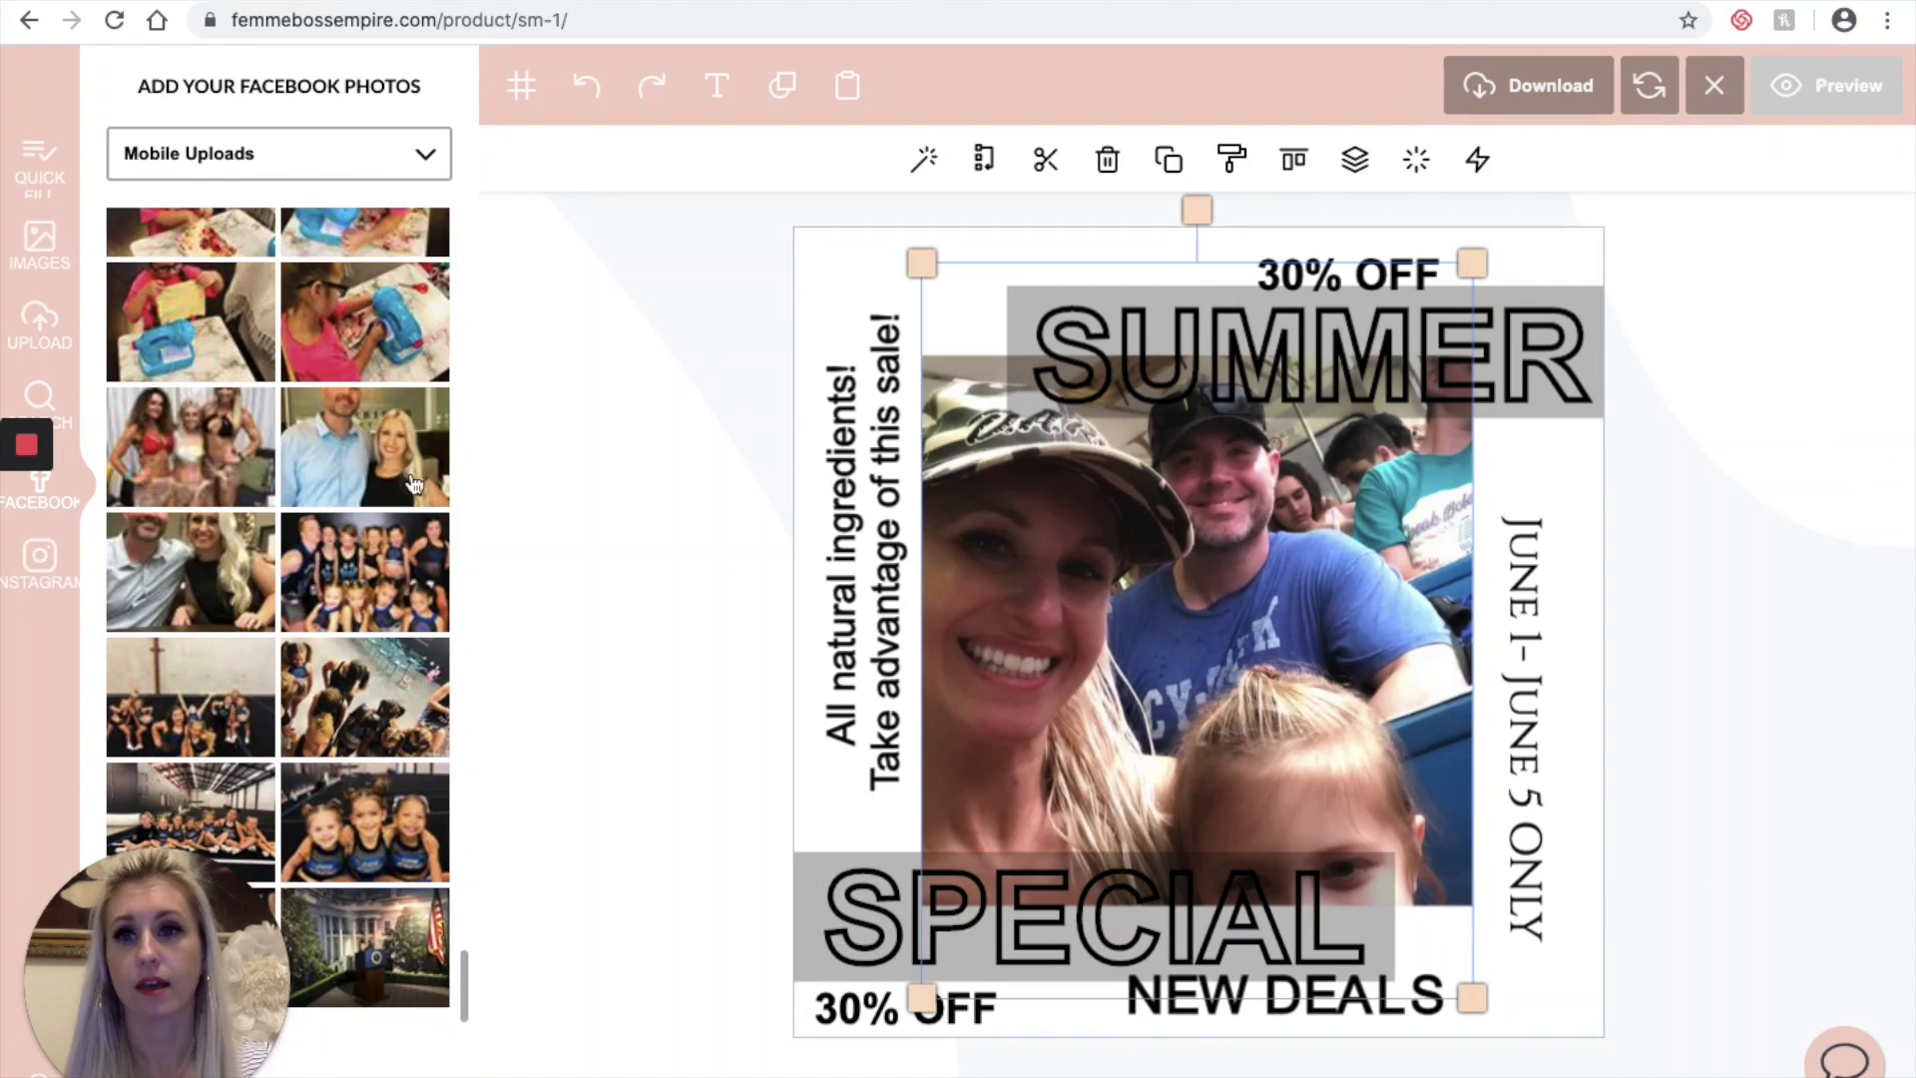
{"action": "left_click", "coordinate": [419, 153]}
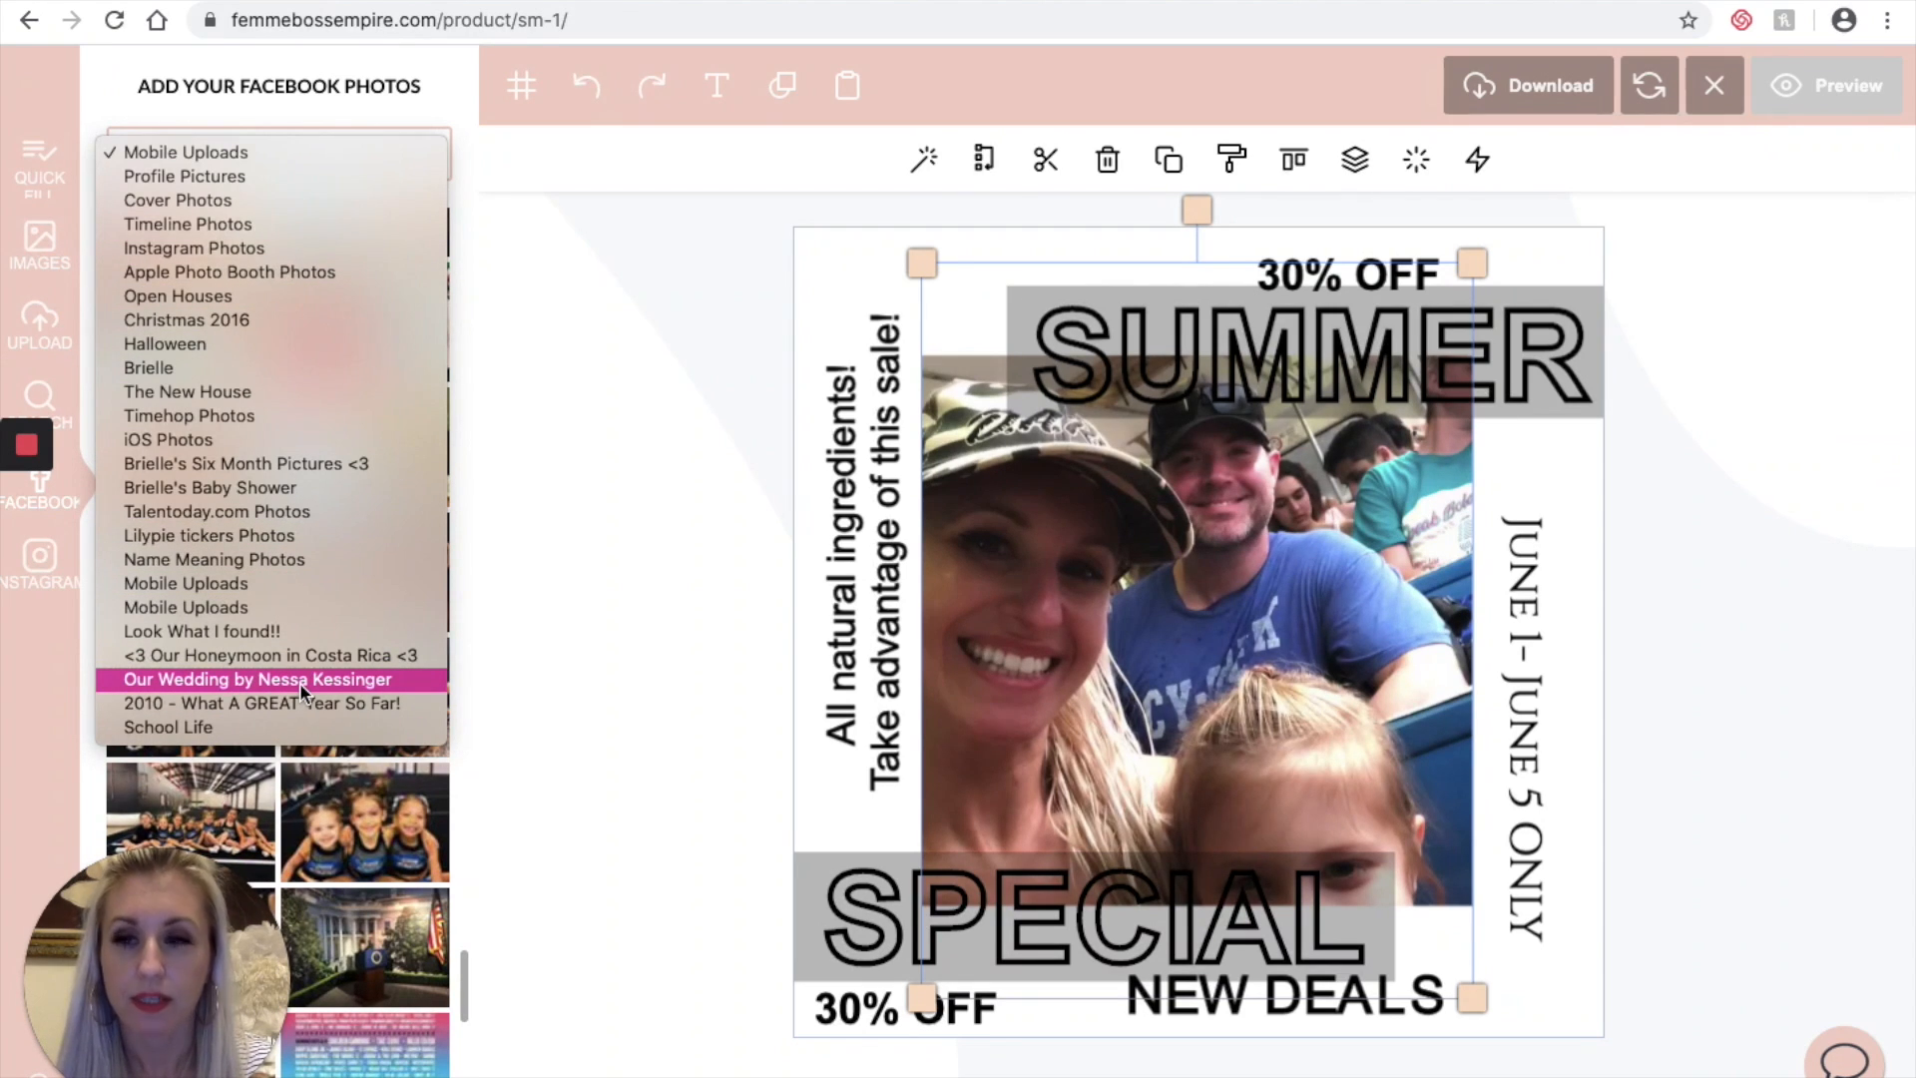
{"action": "left_click", "coordinate": [335, 110]}
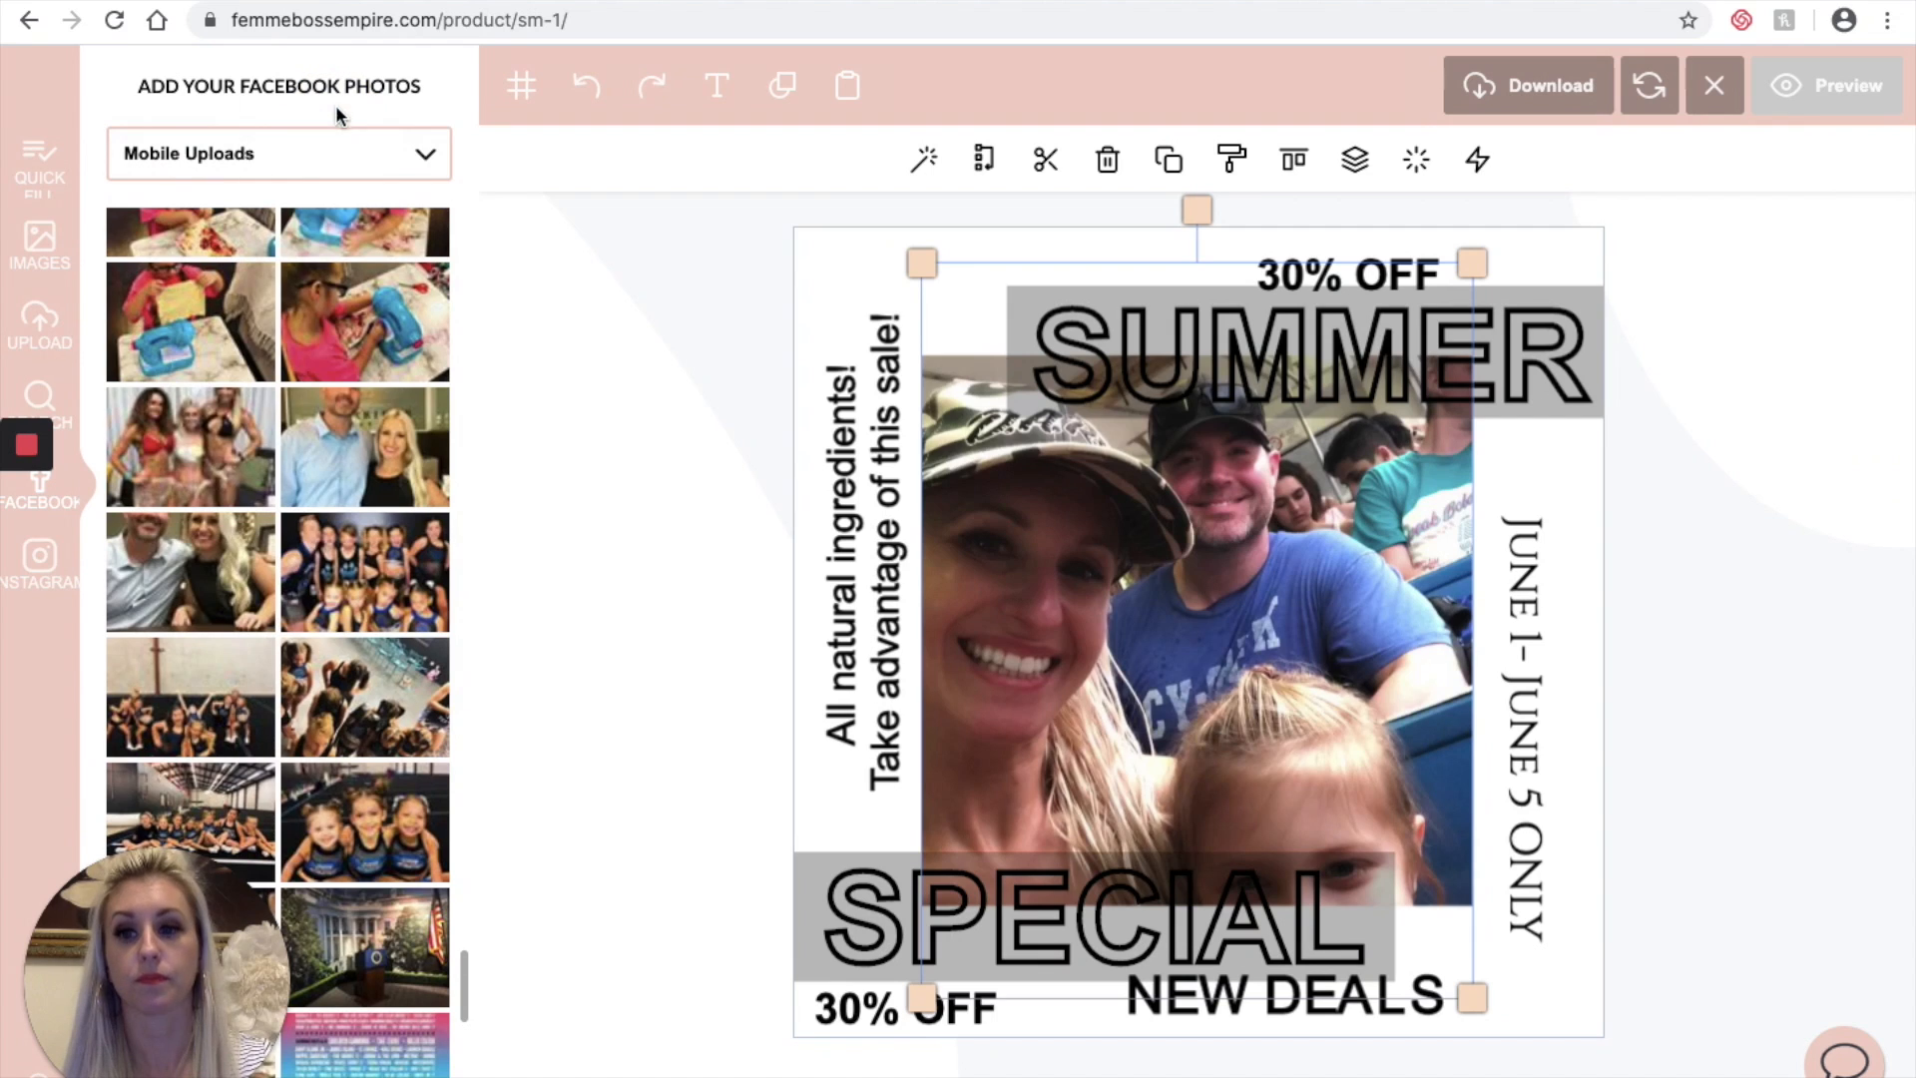
{"action": "scroll", "coordinate": [313, 570], "scroll_direction": "down", "scroll_amount": 15}
{"action": "scroll", "coordinate": [313, 570], "scroll_direction": "down", "scroll_amount": 5}
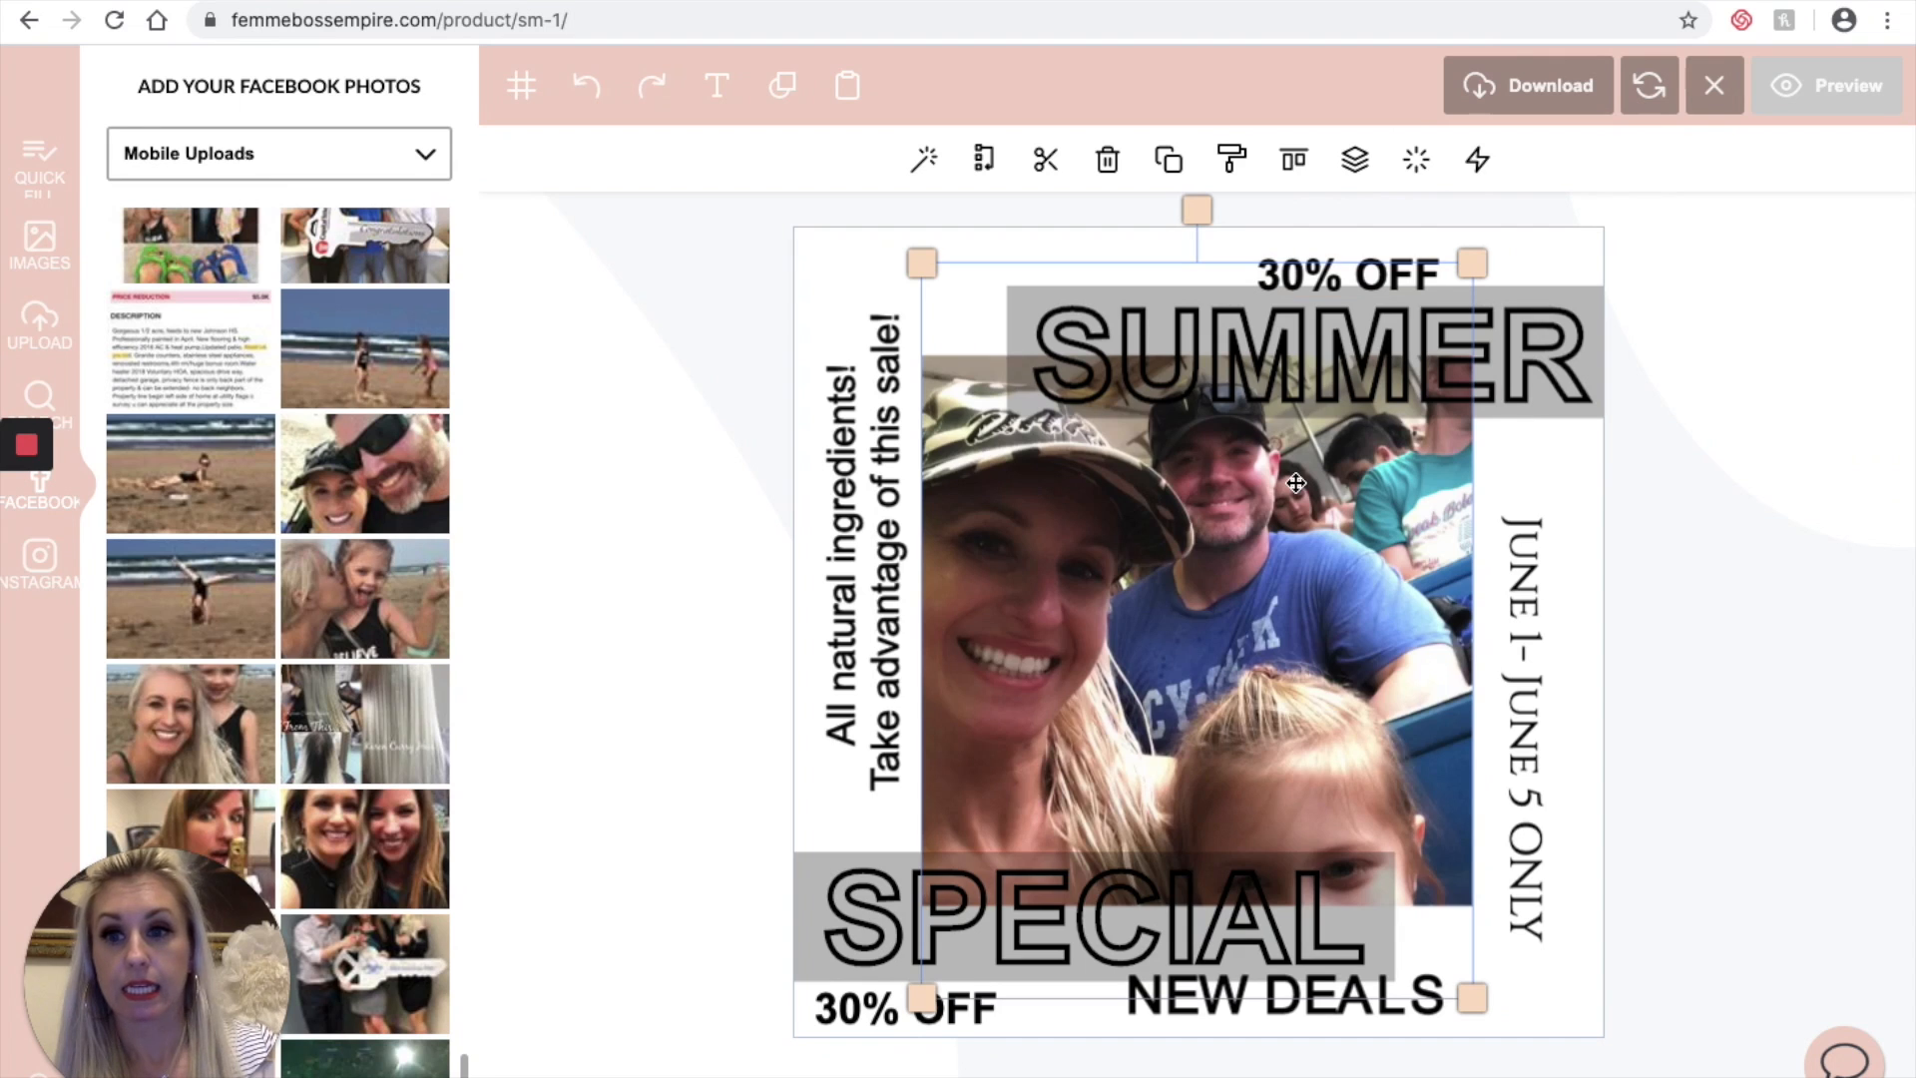
{"action": "left_click", "coordinate": [211, 732]}
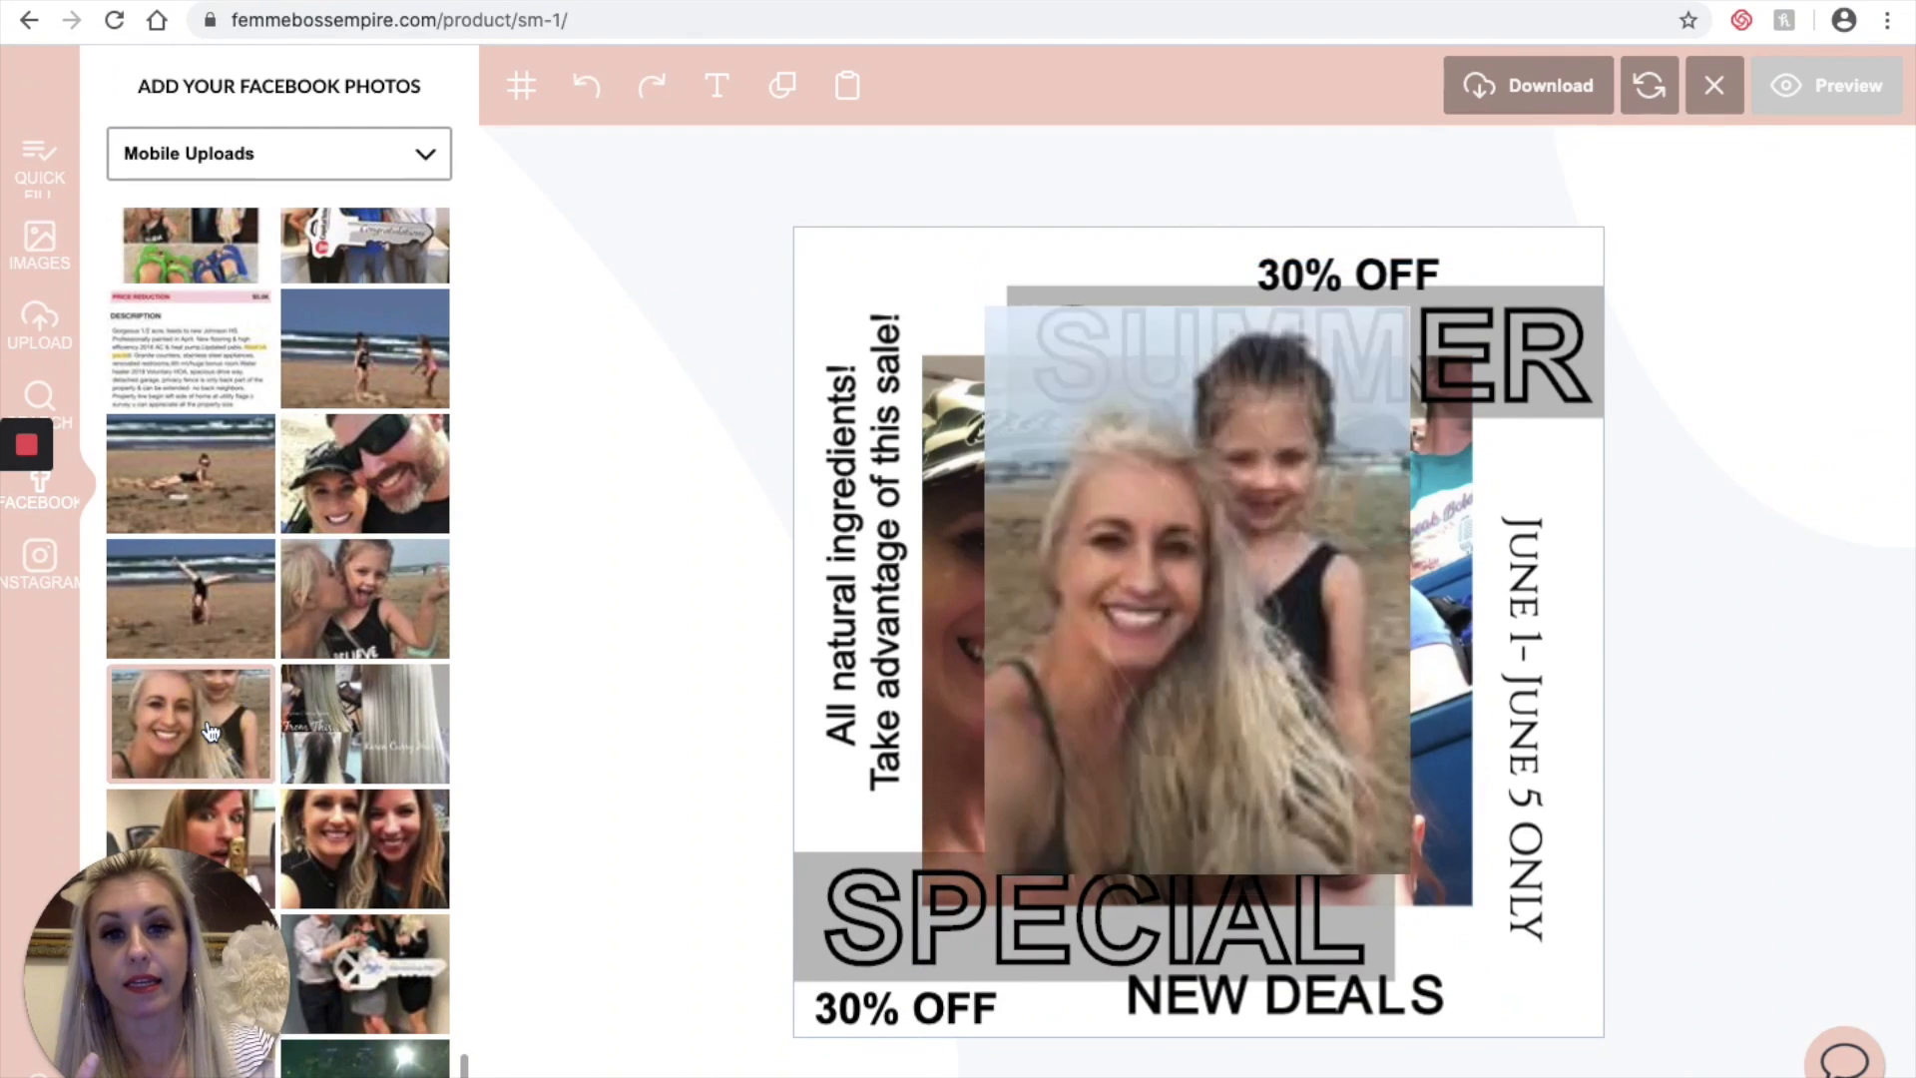
Step: Try the brightness, blur and tint adjustments on the beach photo
{"action": "left_click", "coordinate": [924, 160]}
{"action": "left_click", "coordinate": [315, 103]}
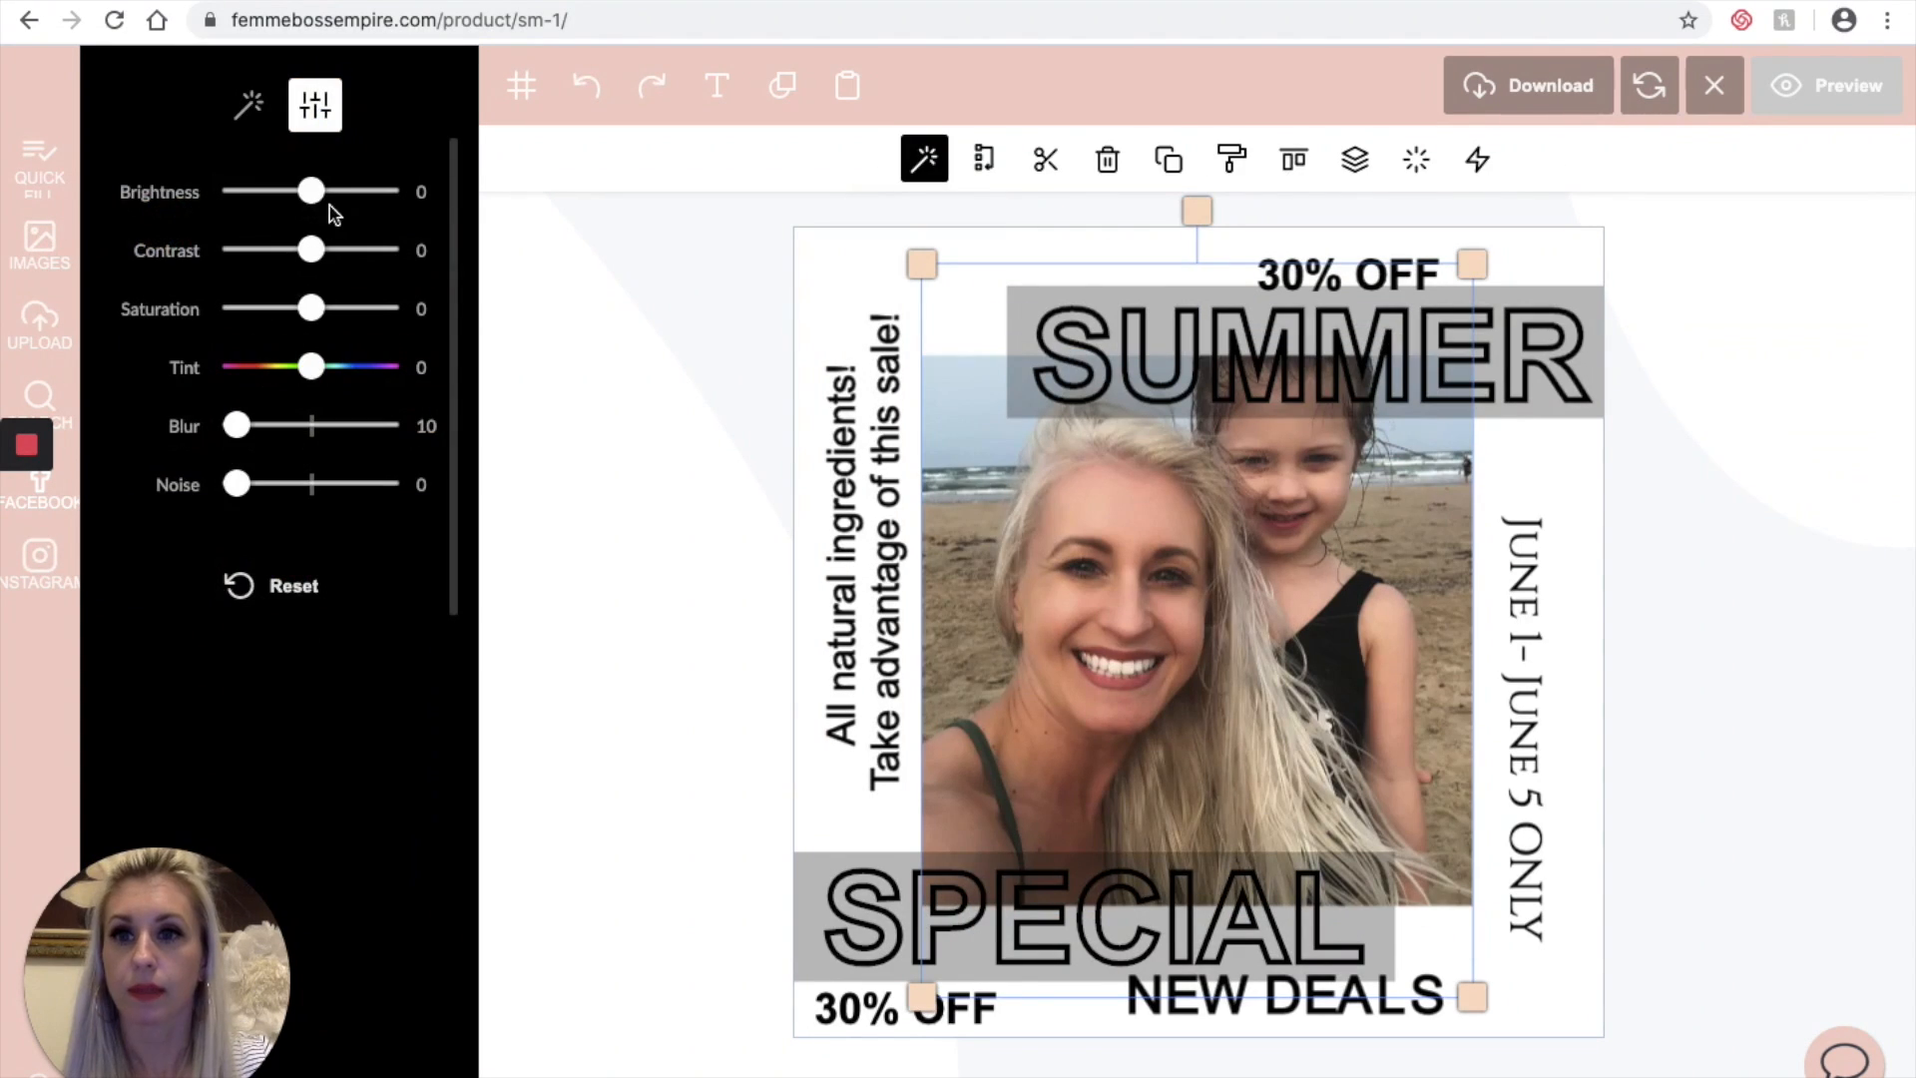
{"action": "left_click_drag", "start_coordinate": [312, 191], "coordinate": [313, 191]}
{"action": "left_click_drag", "start_coordinate": [243, 436], "coordinate": [204, 489]}
{"action": "mouse_move", "coordinate": [305, 369]}
{"action": "left_mouse_down"}
{"action": "mouse_move", "coordinate": [287, 375]}
{"action": "mouse_move", "coordinate": [312, 372]}
{"action": "left_mouse_up"}
{"action": "left_click", "coordinate": [619, 535]}
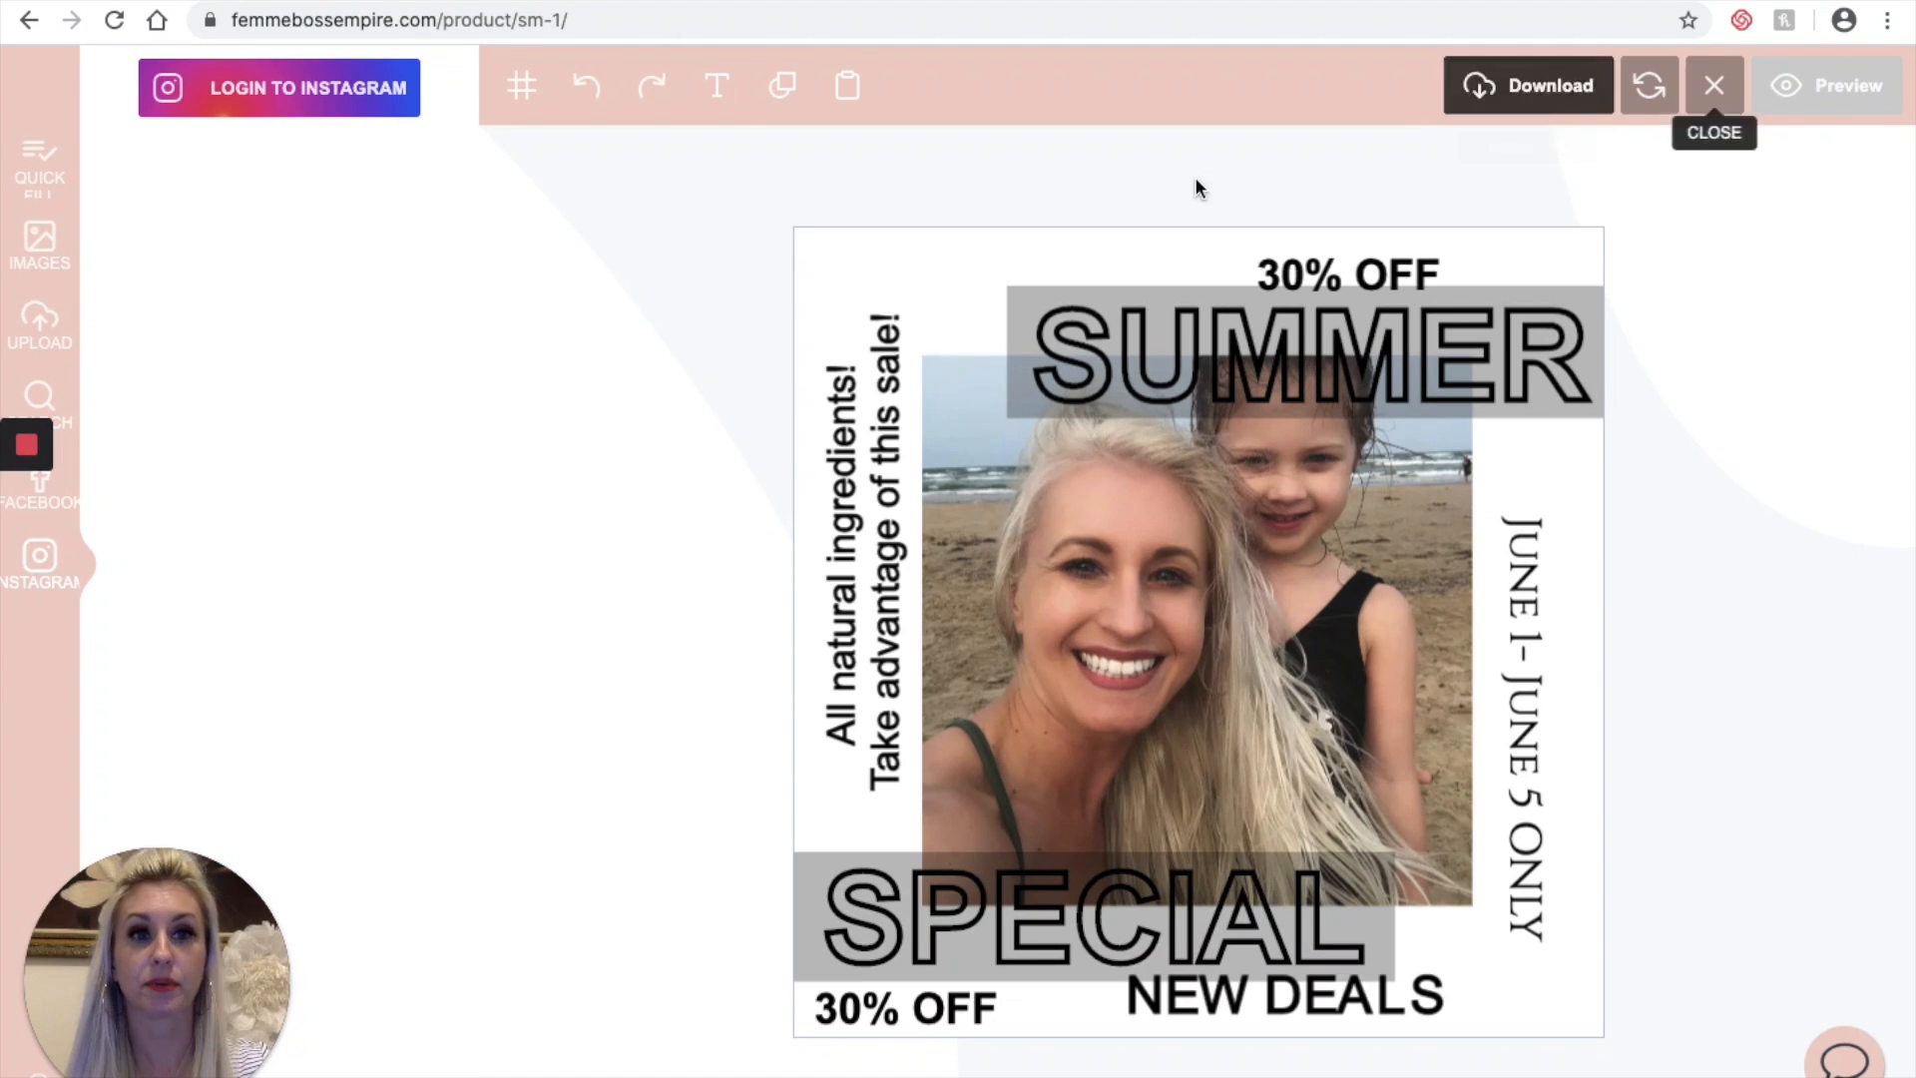
Step: Download the finished design and open page01 3.jpg from the Downloads folder to check it
{"action": "left_click", "coordinate": [1545, 96]}
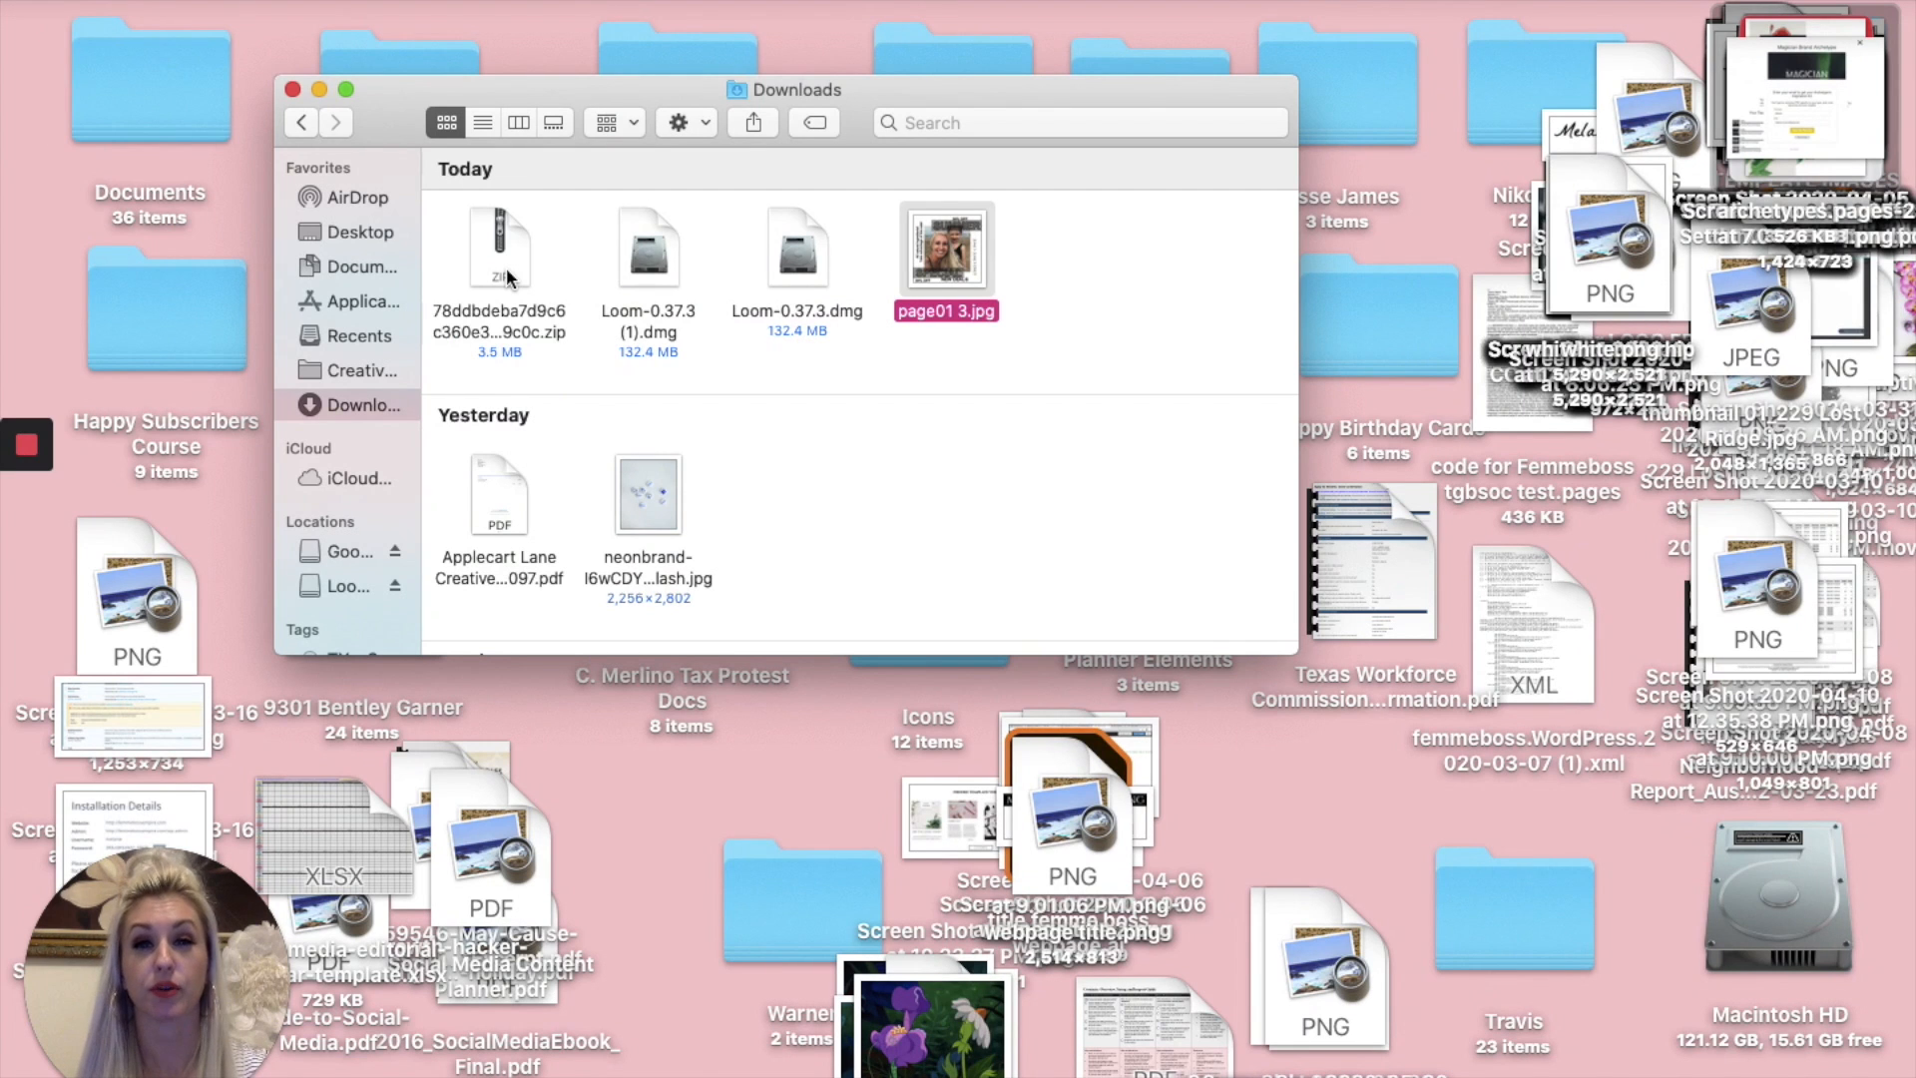
{"action": "double_click", "coordinate": [979, 254]}
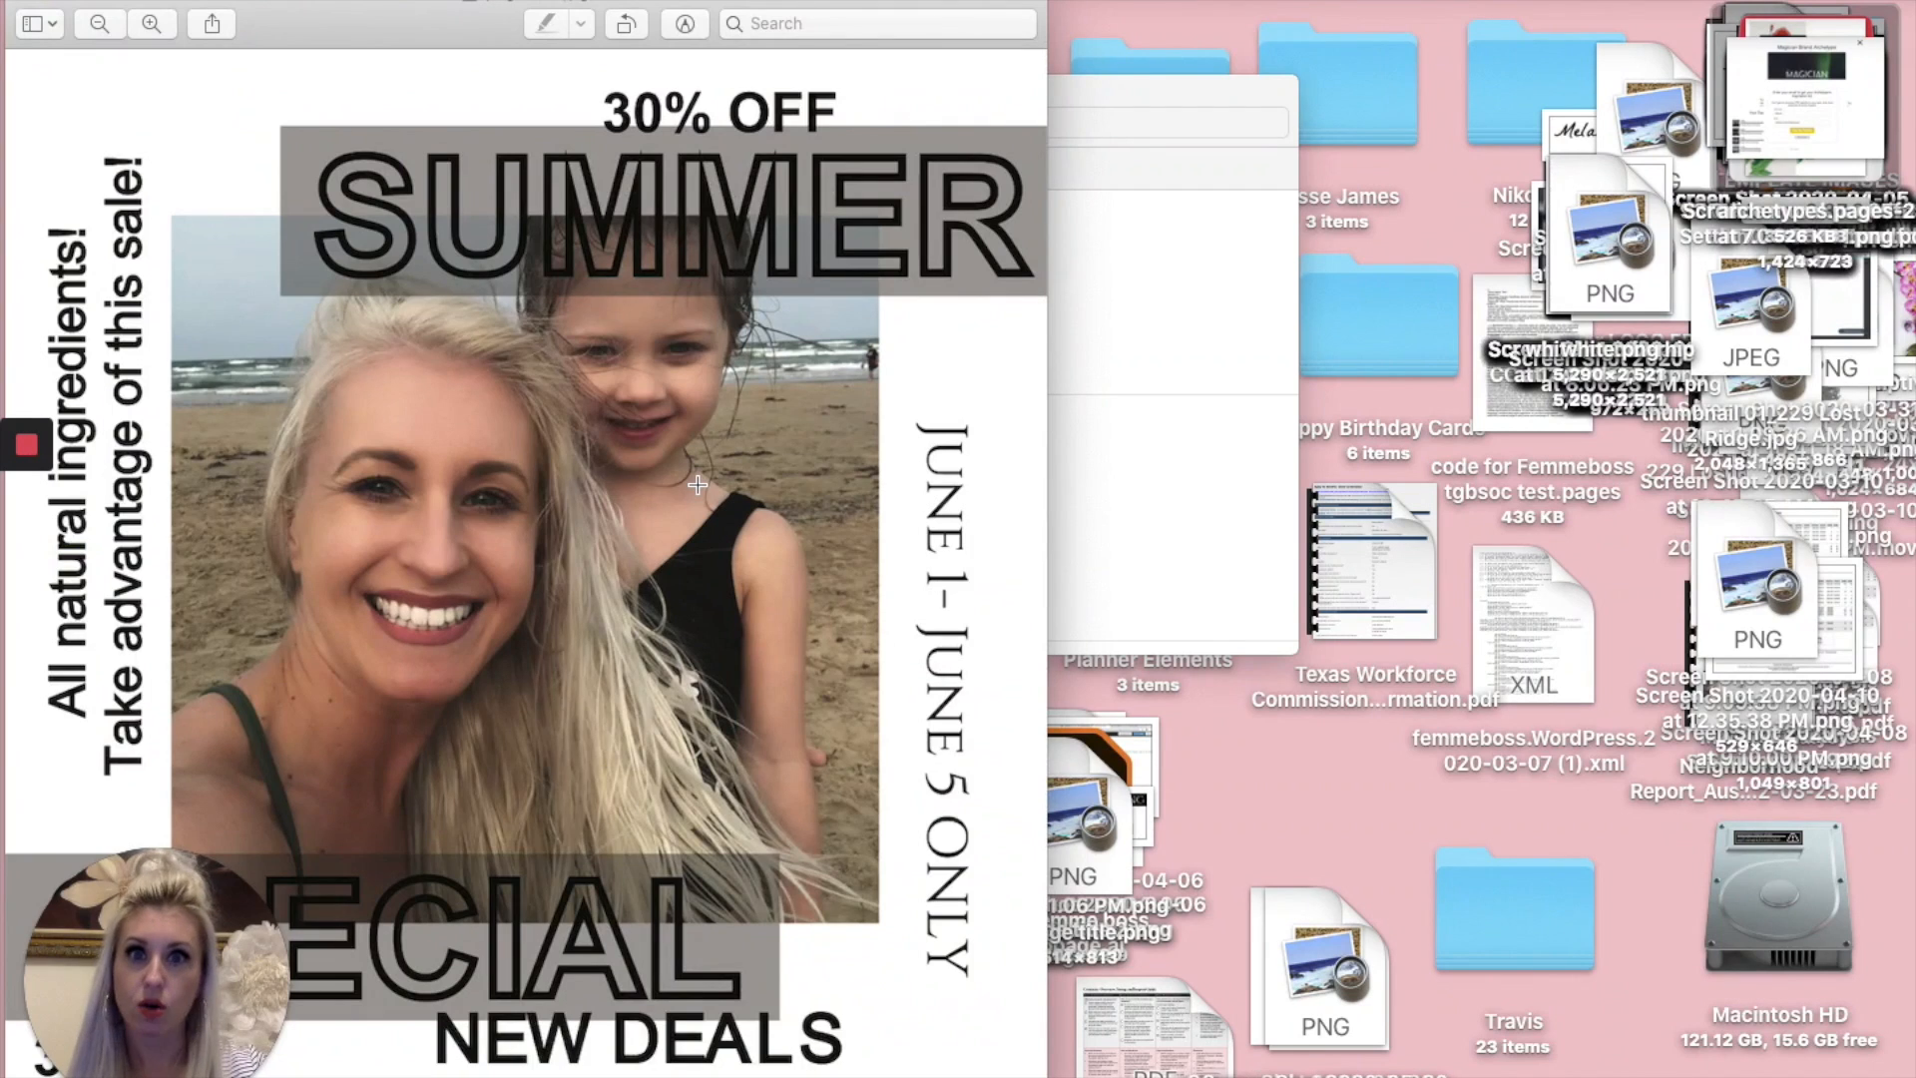
{"action": "scroll", "coordinate": [698, 485], "scroll_direction": "up", "scroll_amount": 5}
{"action": "scroll", "coordinate": [702, 483], "scroll_direction": "down", "scroll_amount": 8}
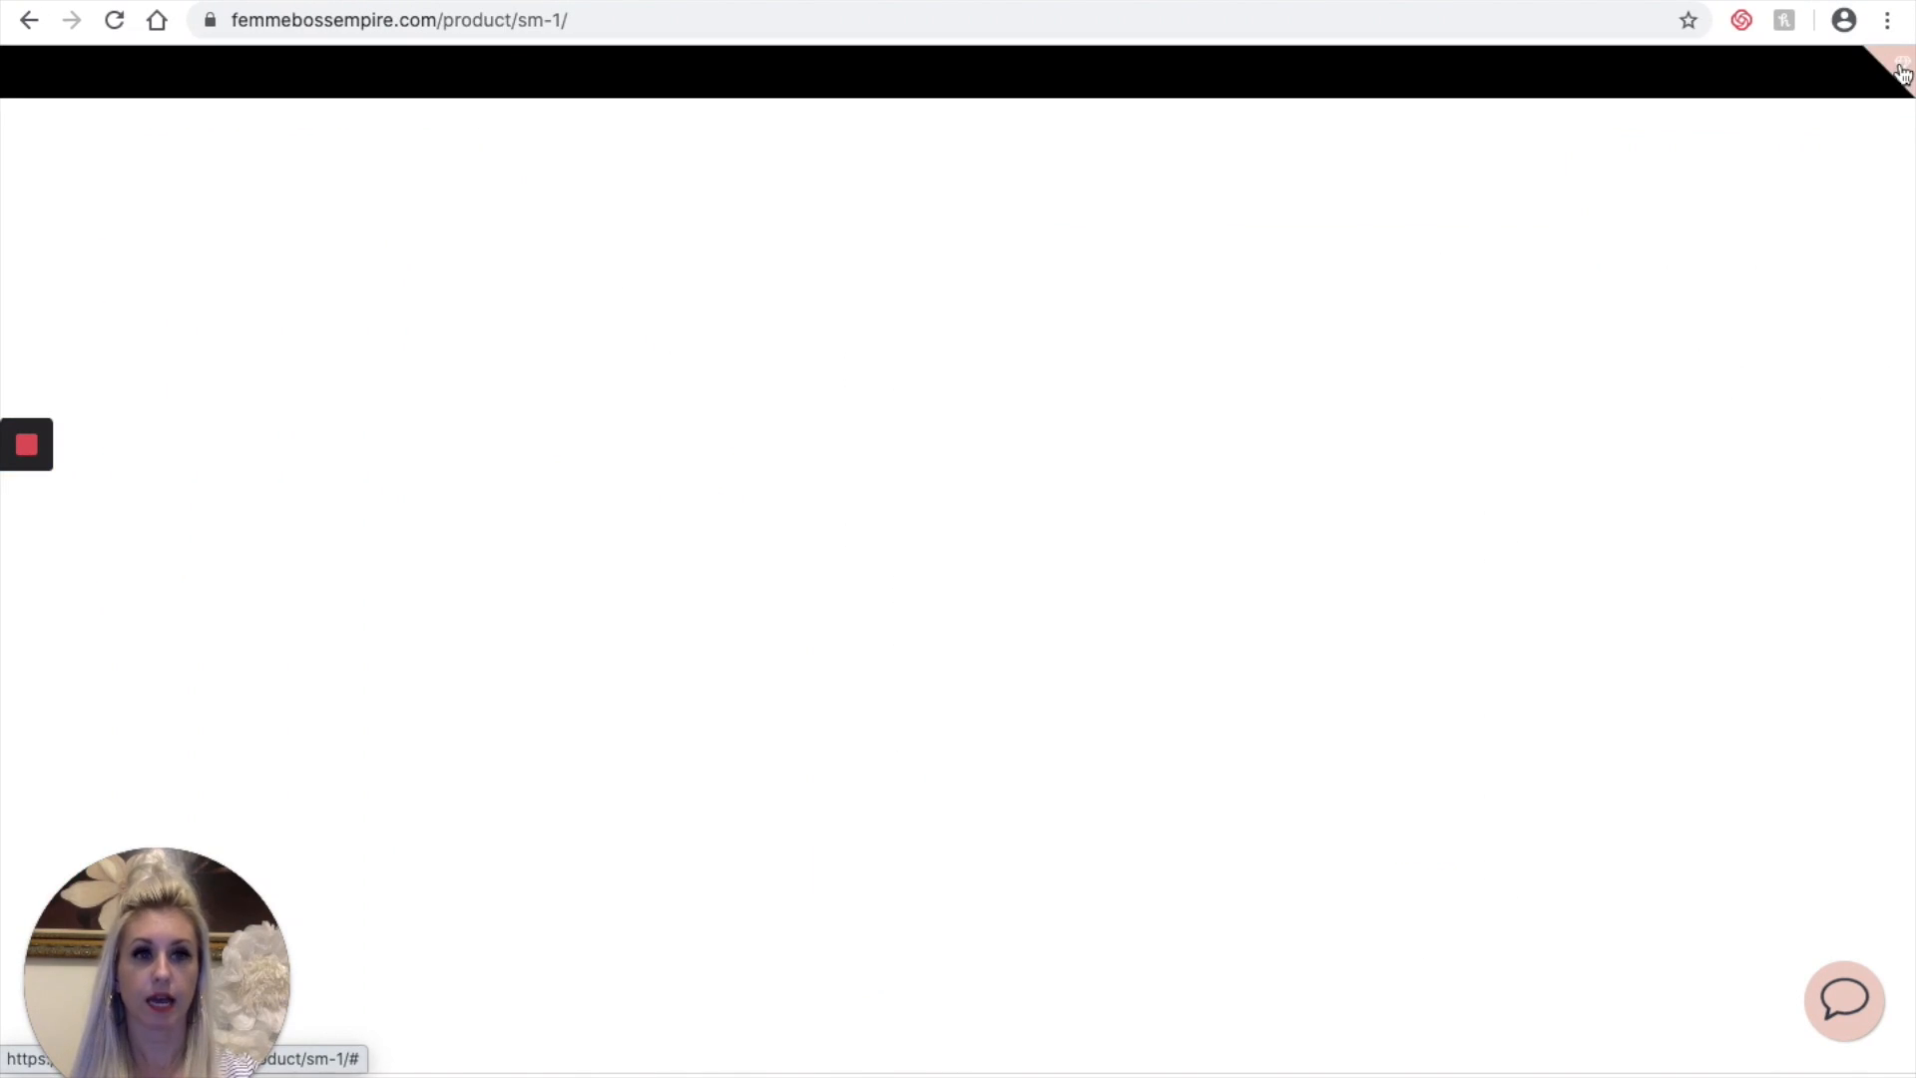
Step: Go to the member dashboard of the Femme Boss Empire site and look through its resource sections
{"action": "left_click", "coordinate": [1901, 75]}
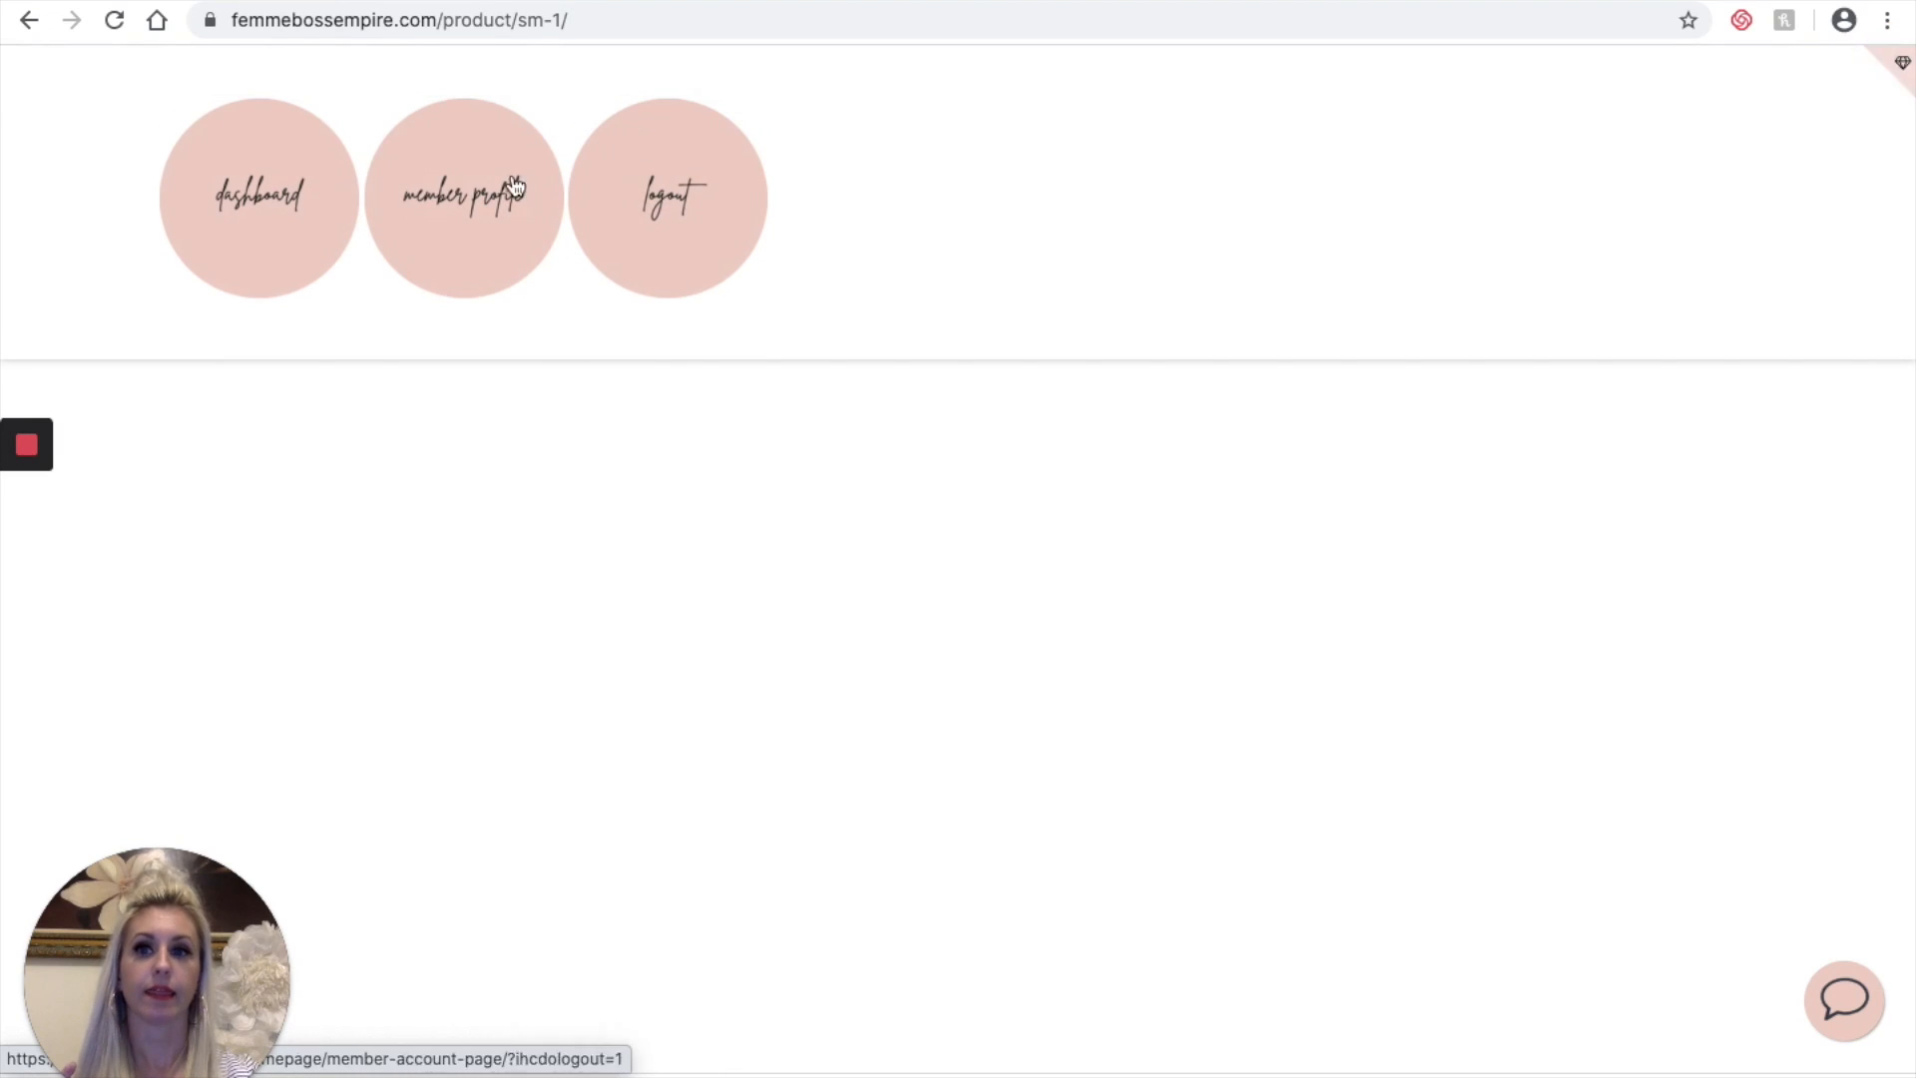
{"action": "left_click", "coordinate": [280, 202]}
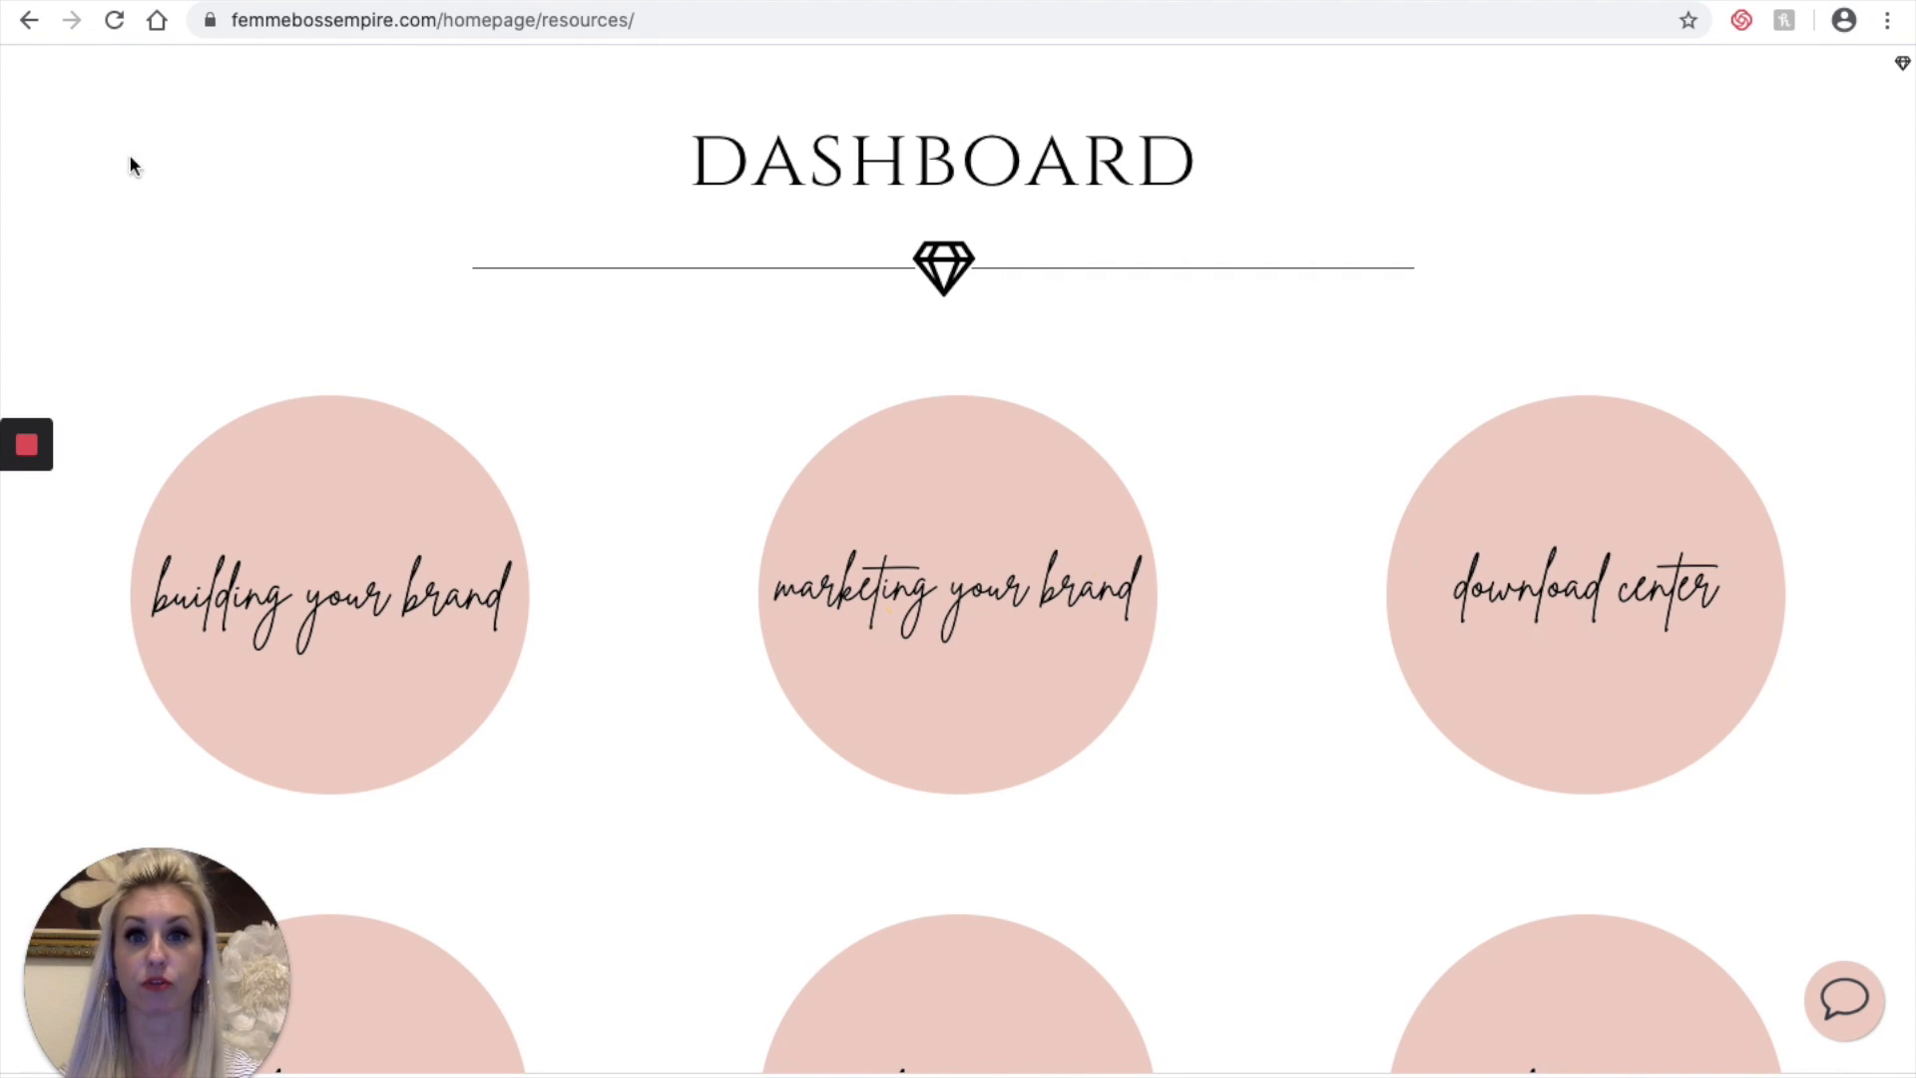
{"action": "scroll", "coordinate": [759, 688], "scroll_direction": "down", "scroll_amount": 1}
{"action": "scroll", "coordinate": [759, 688], "scroll_direction": "down", "scroll_amount": 5}
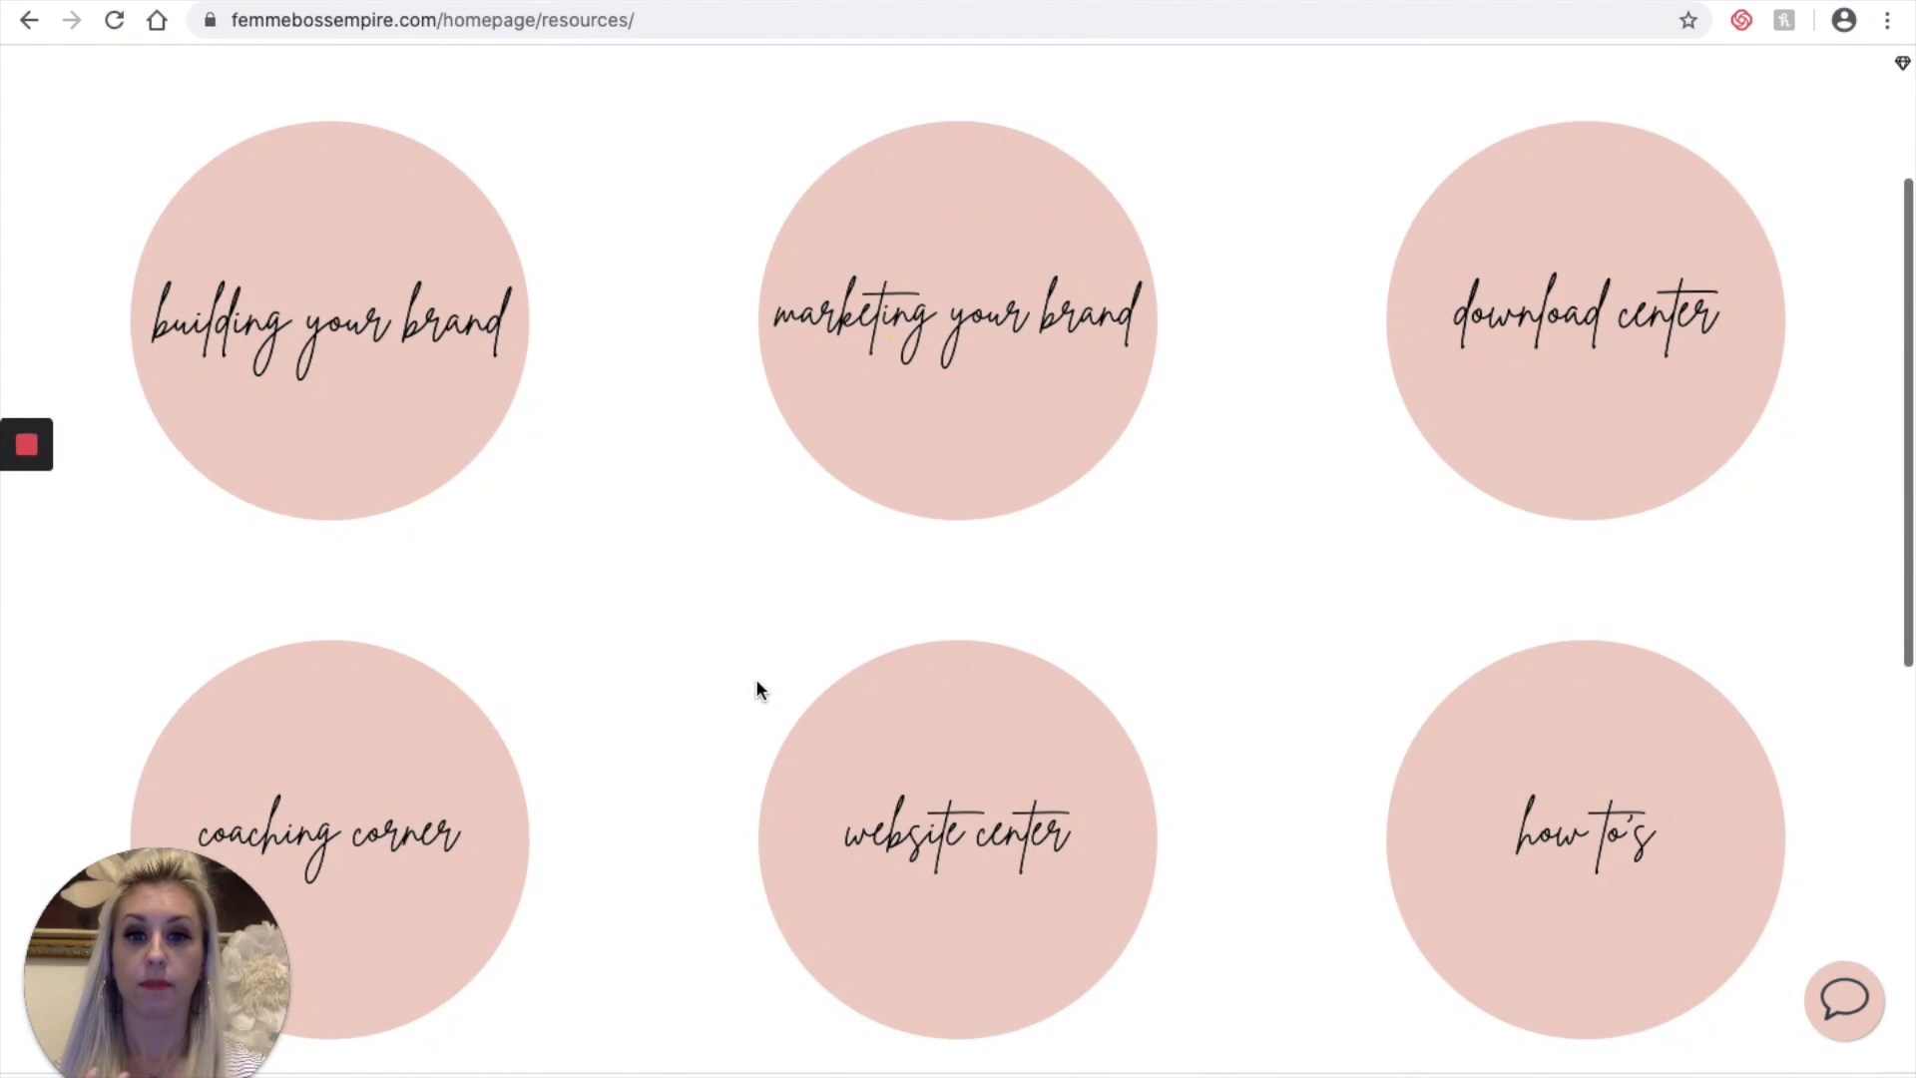
{"action": "scroll", "coordinate": [757, 681], "scroll_direction": "up", "scroll_amount": 4}
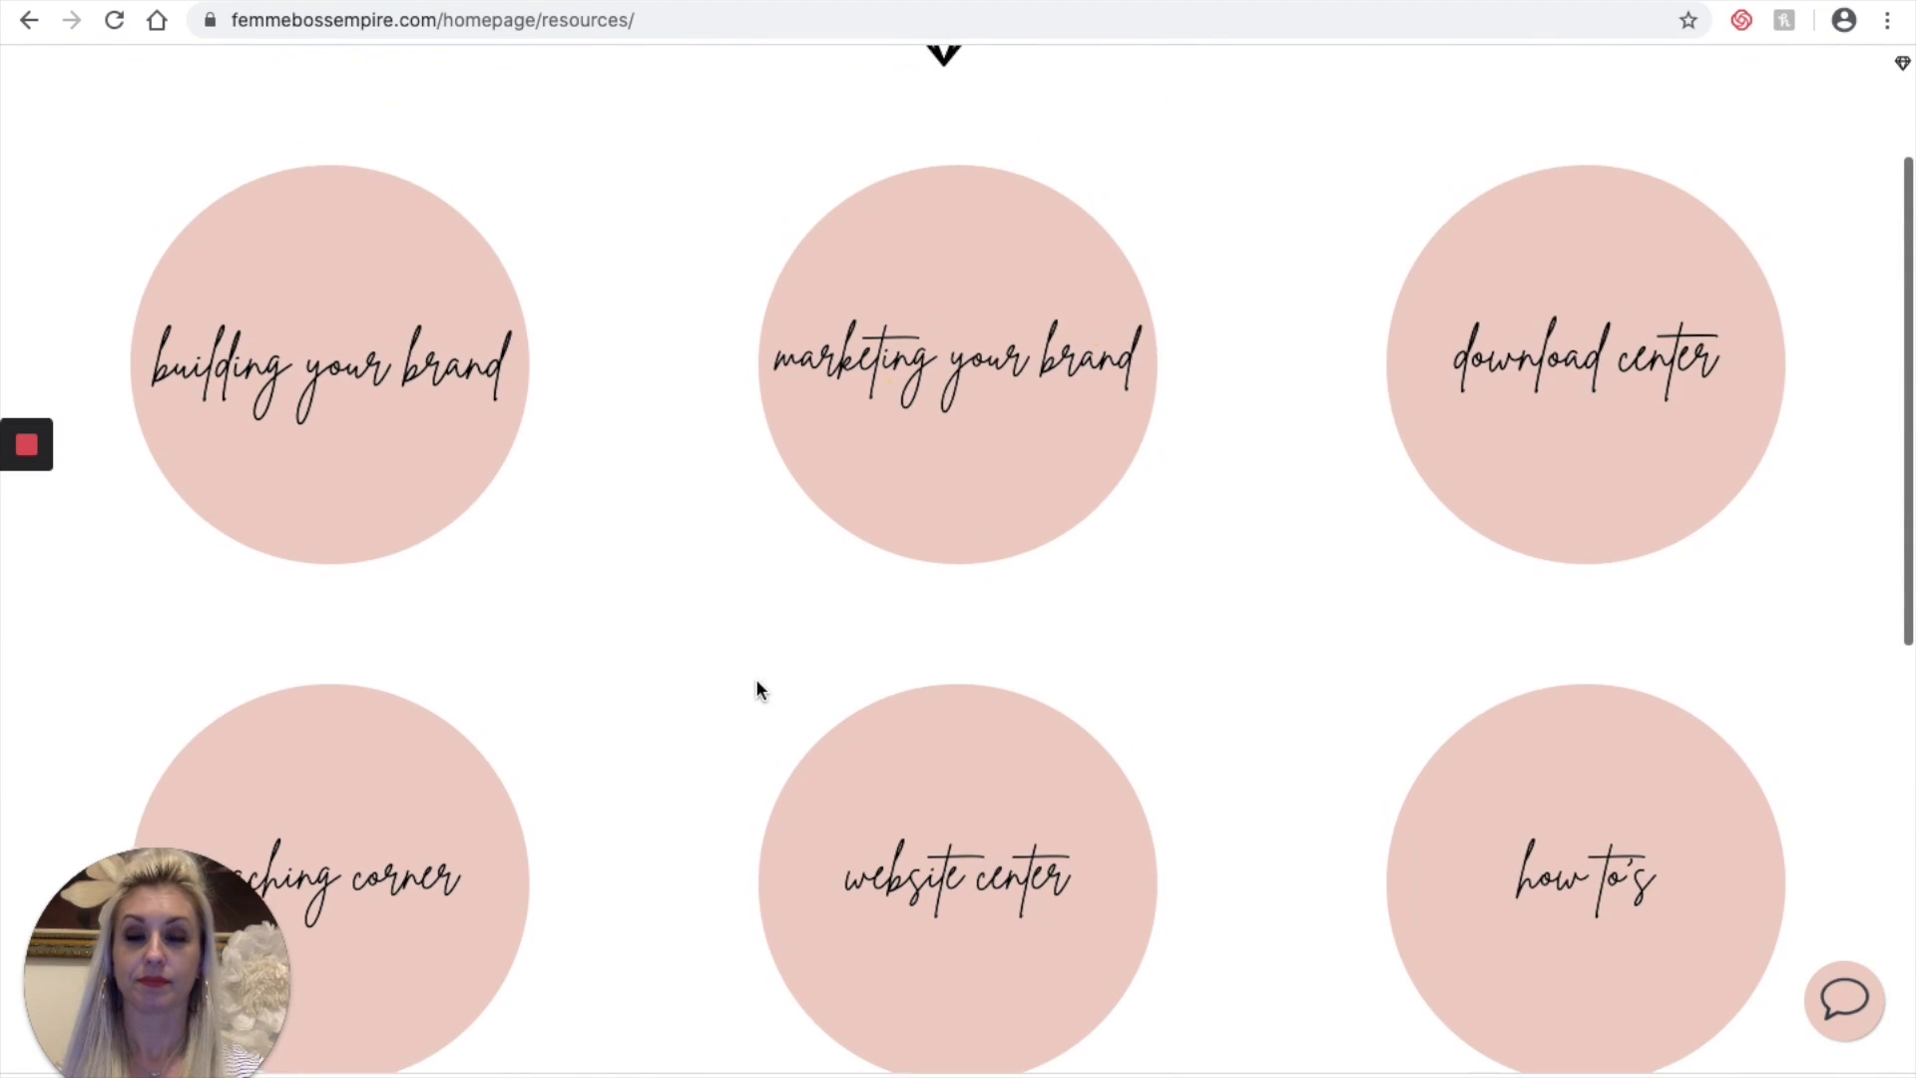
{"action": "scroll", "coordinate": [757, 684], "scroll_direction": "up", "scroll_amount": 1}
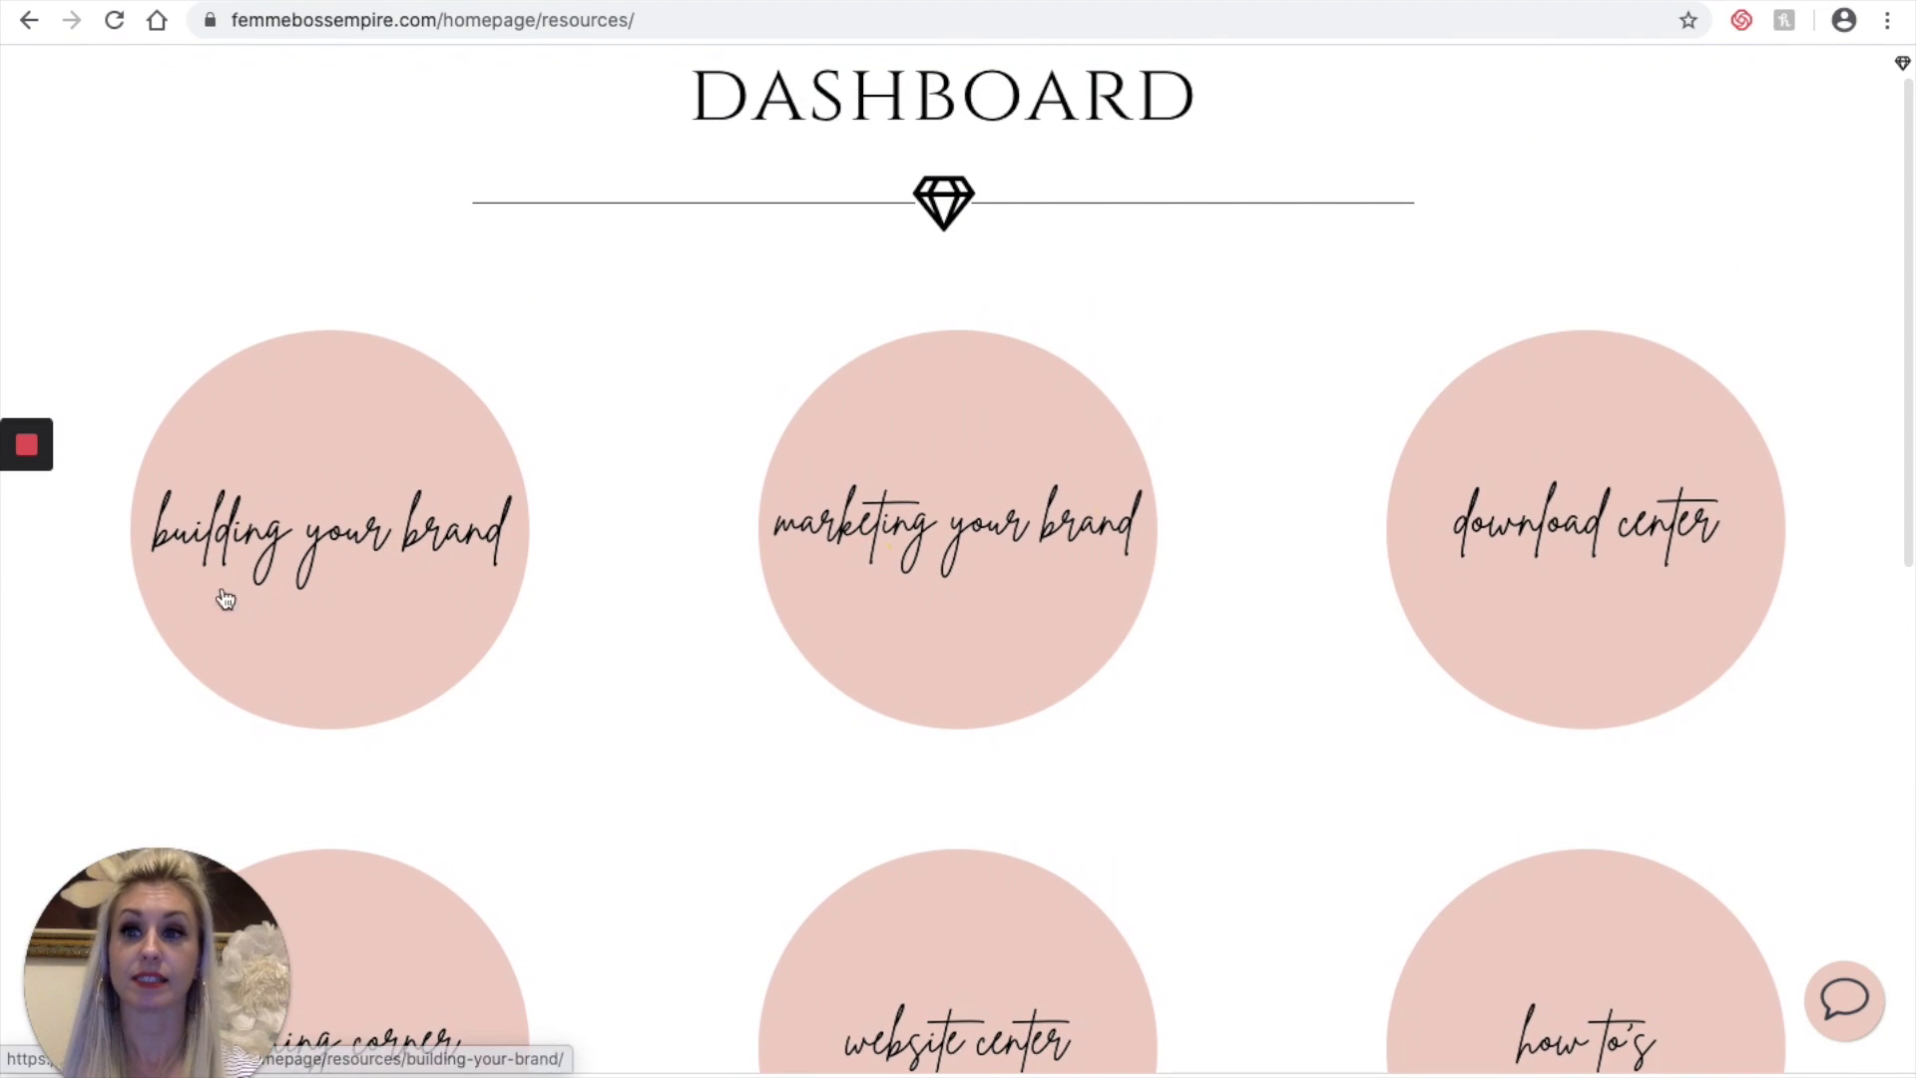